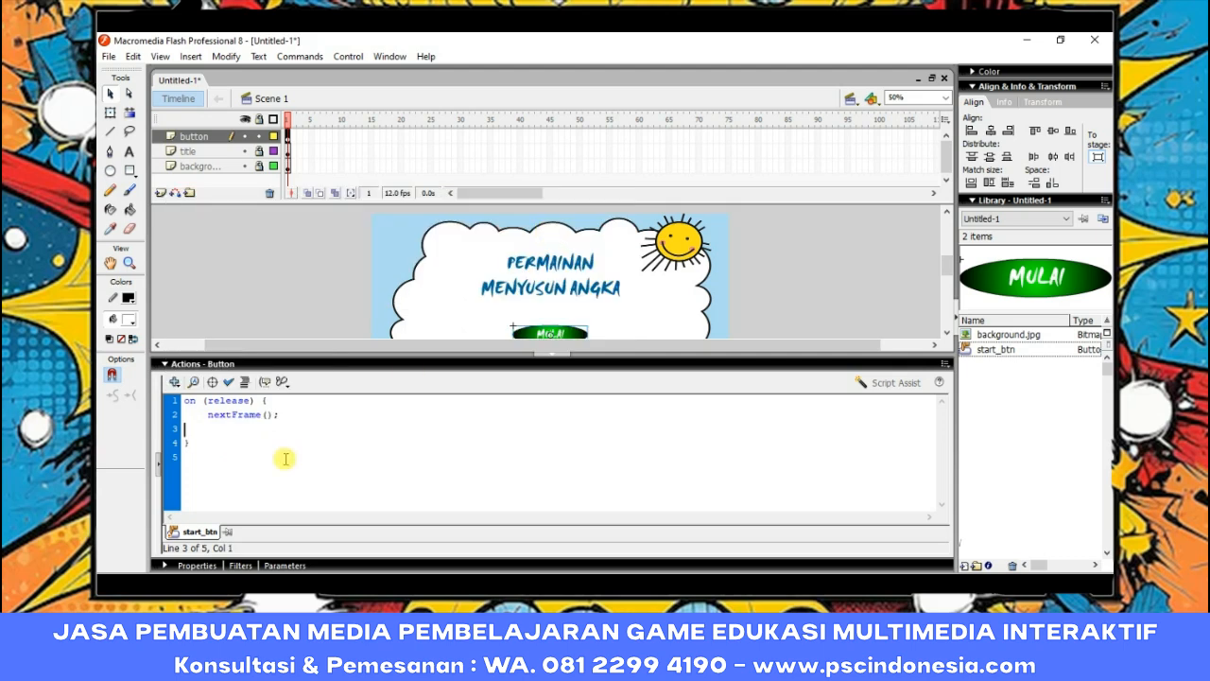
Insert blank keyframes at frame 2 on the button, title and background layers.
left_click(211, 364)
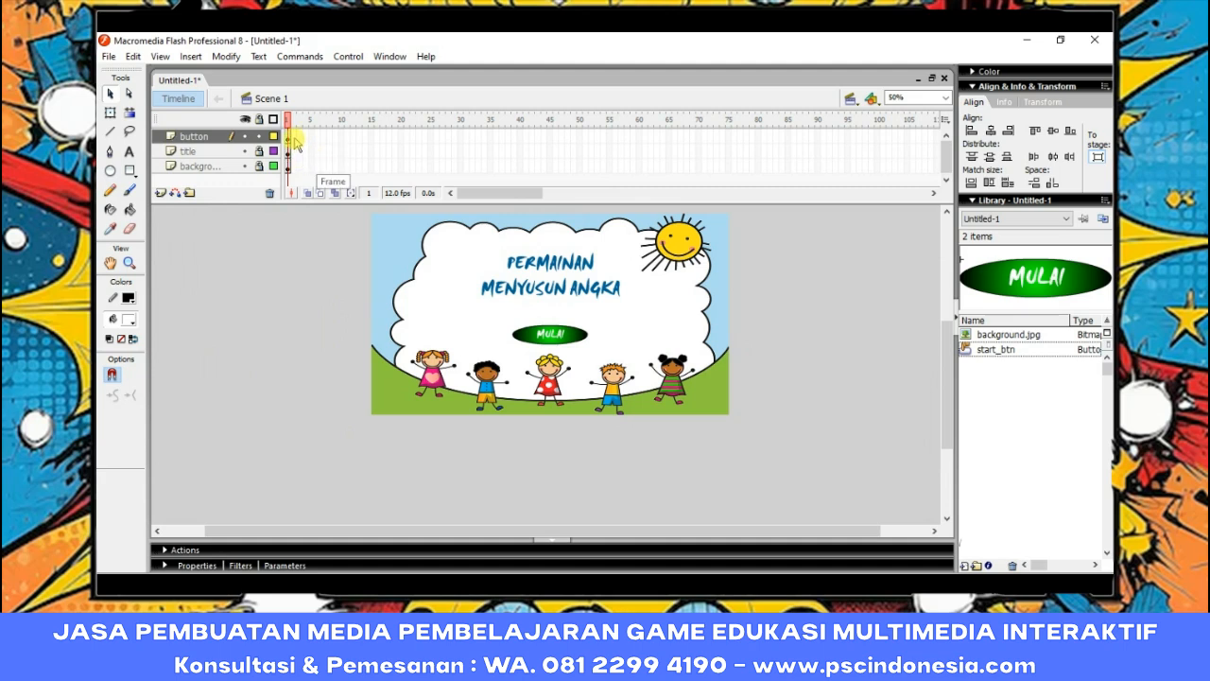
right_click(295, 142)
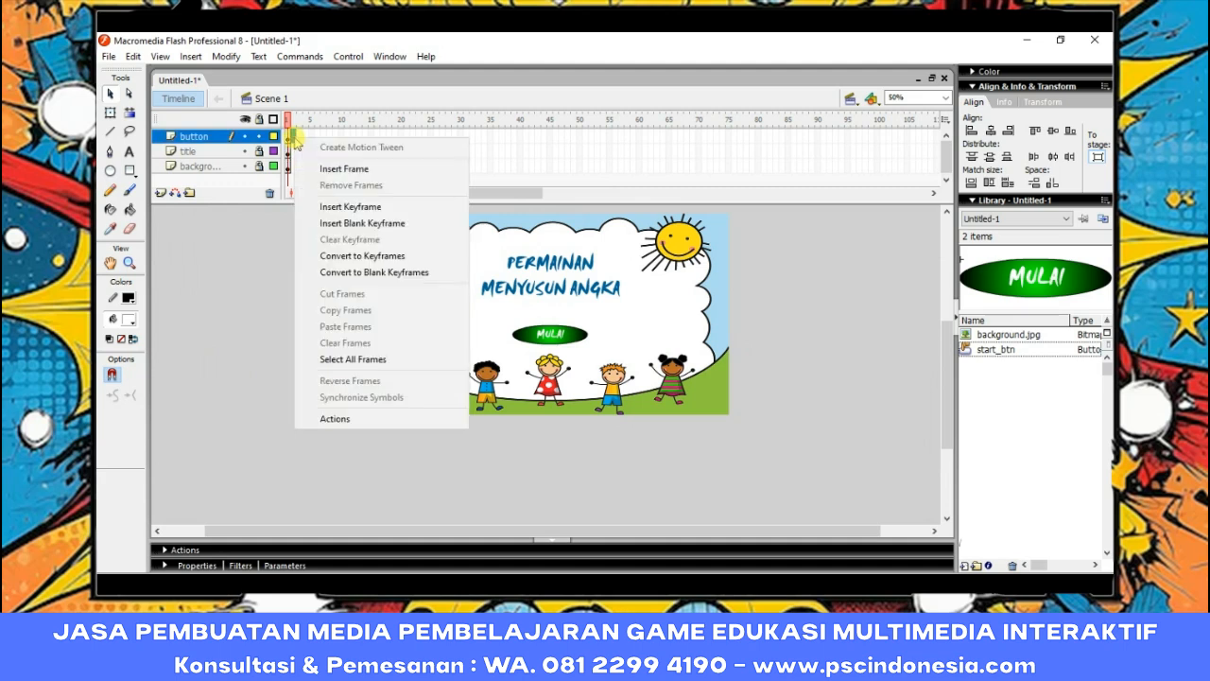
left_click(387, 224)
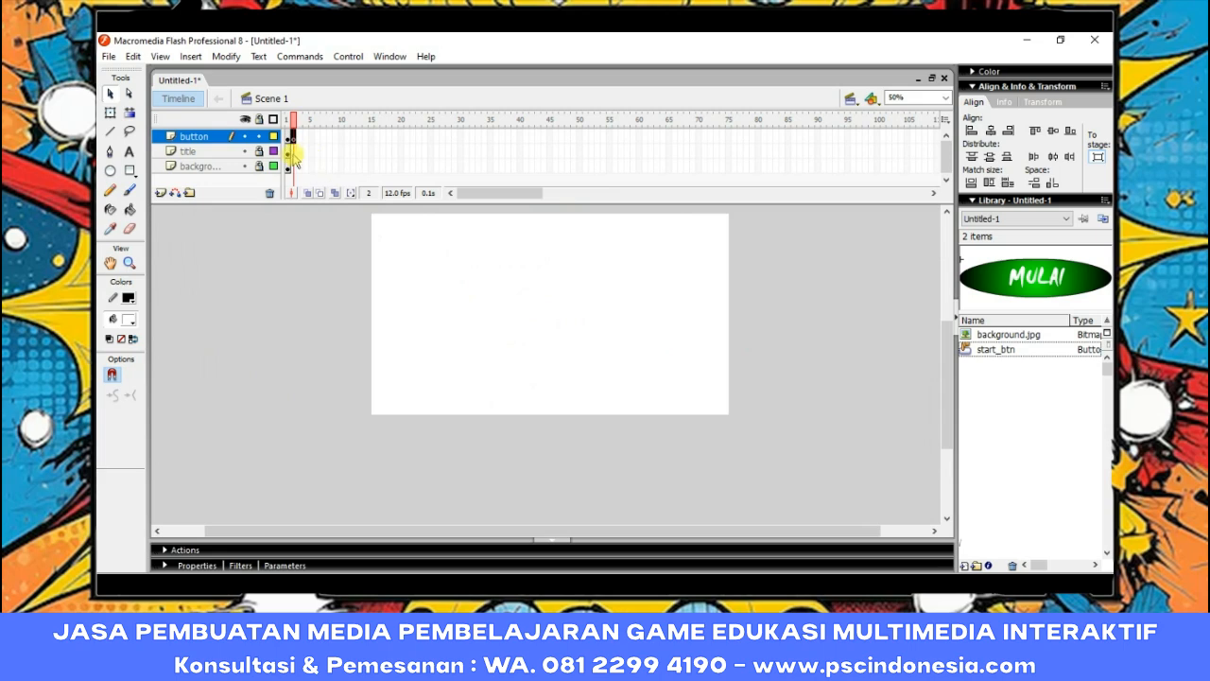
right_click(293, 156)
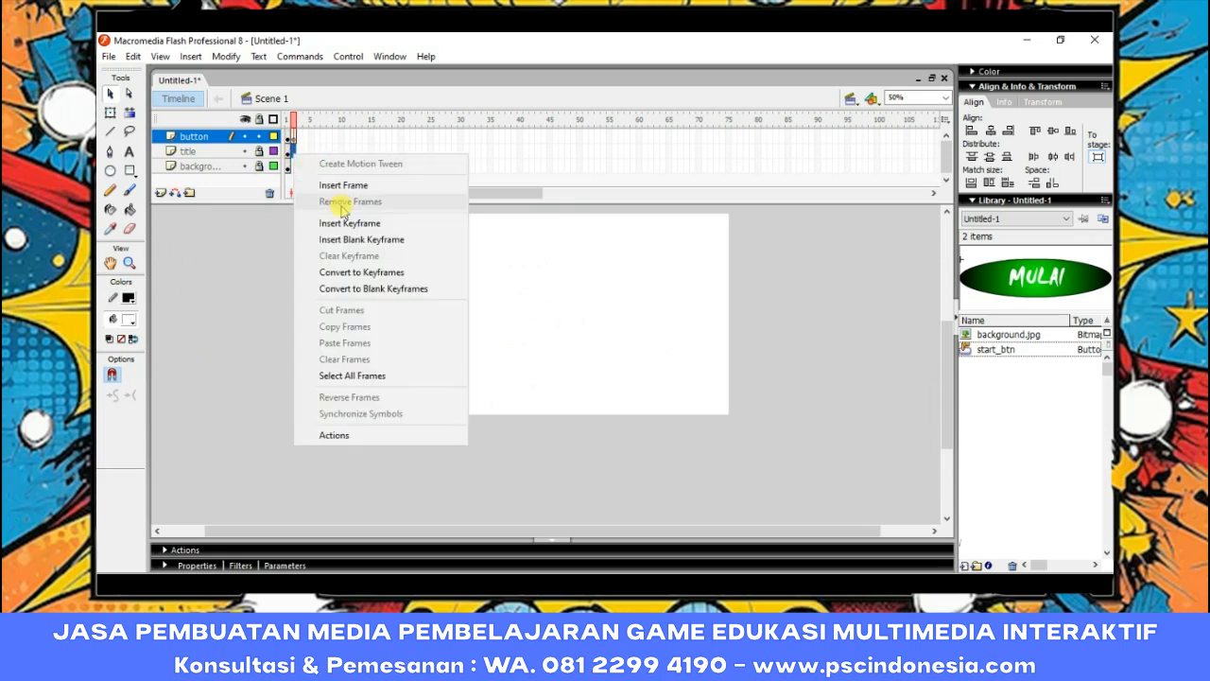
left_click(357, 239)
right_click(293, 166)
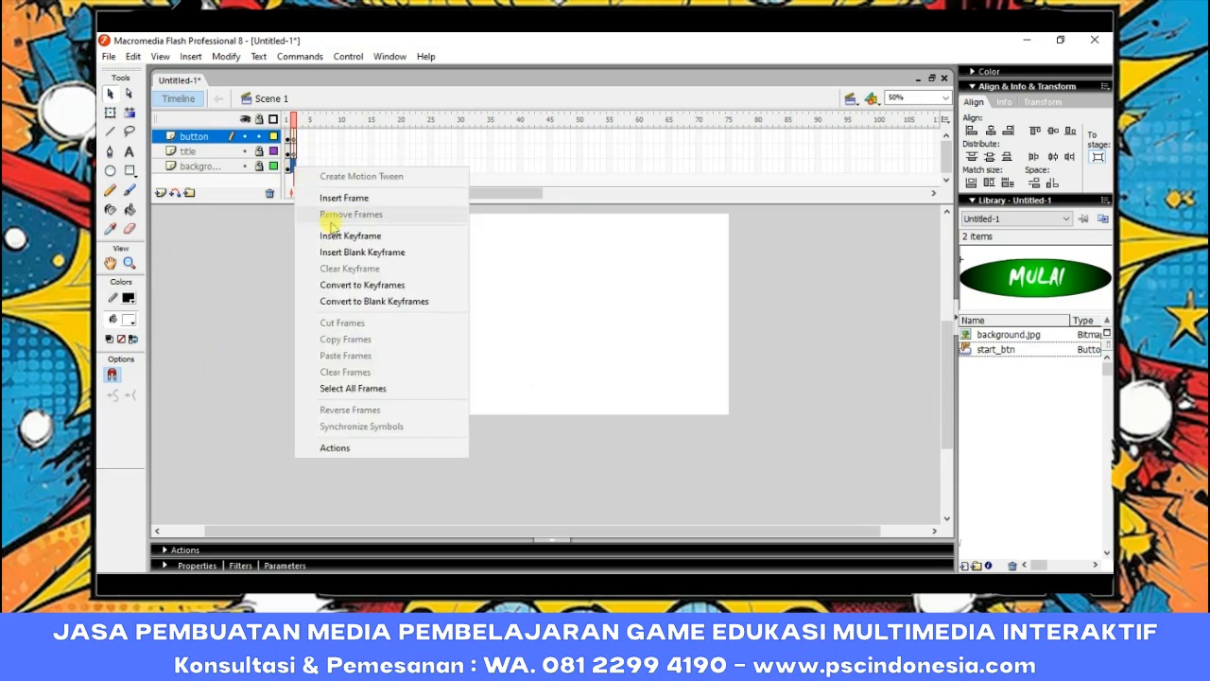
left_click(345, 250)
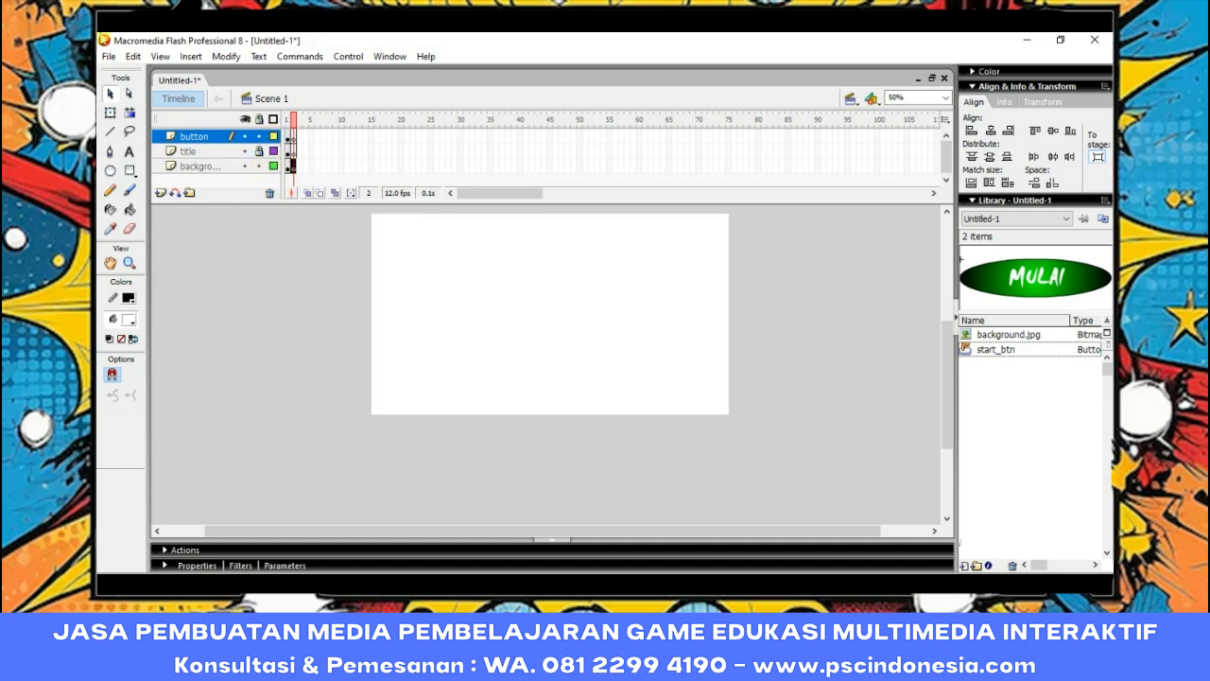
Import frame.jpg from the images folder onto the stage at frame 2.
left_click(109, 56)
mouse_move(193, 284)
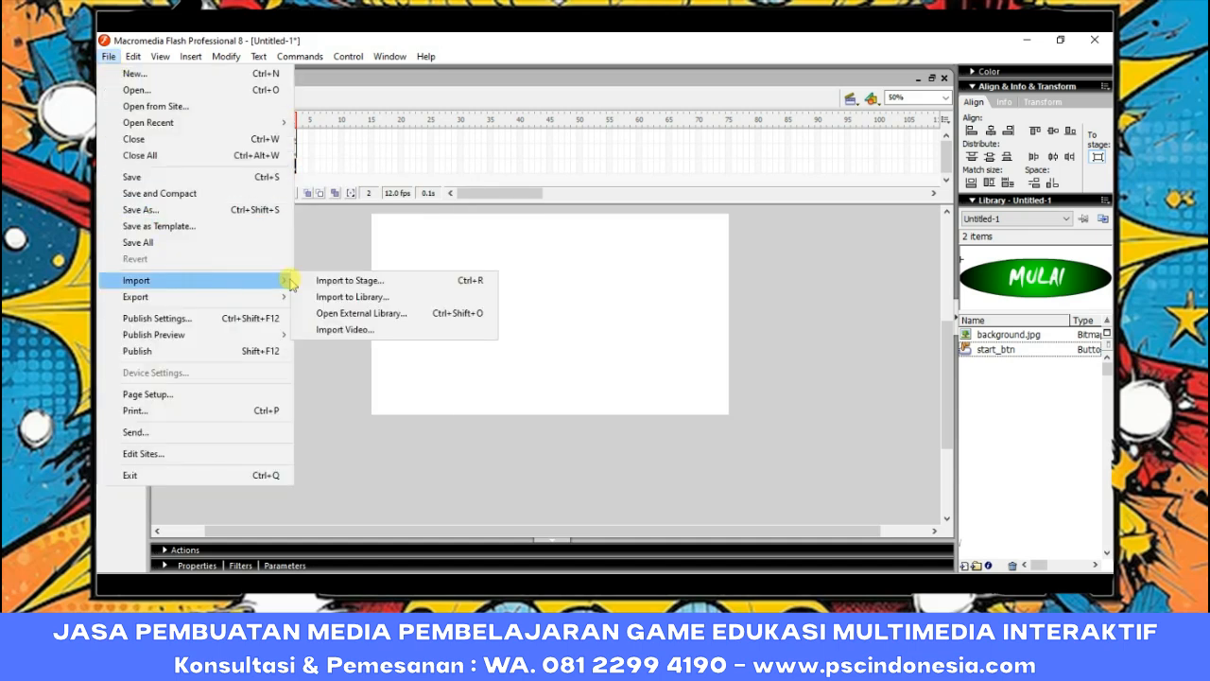
left_click(378, 276)
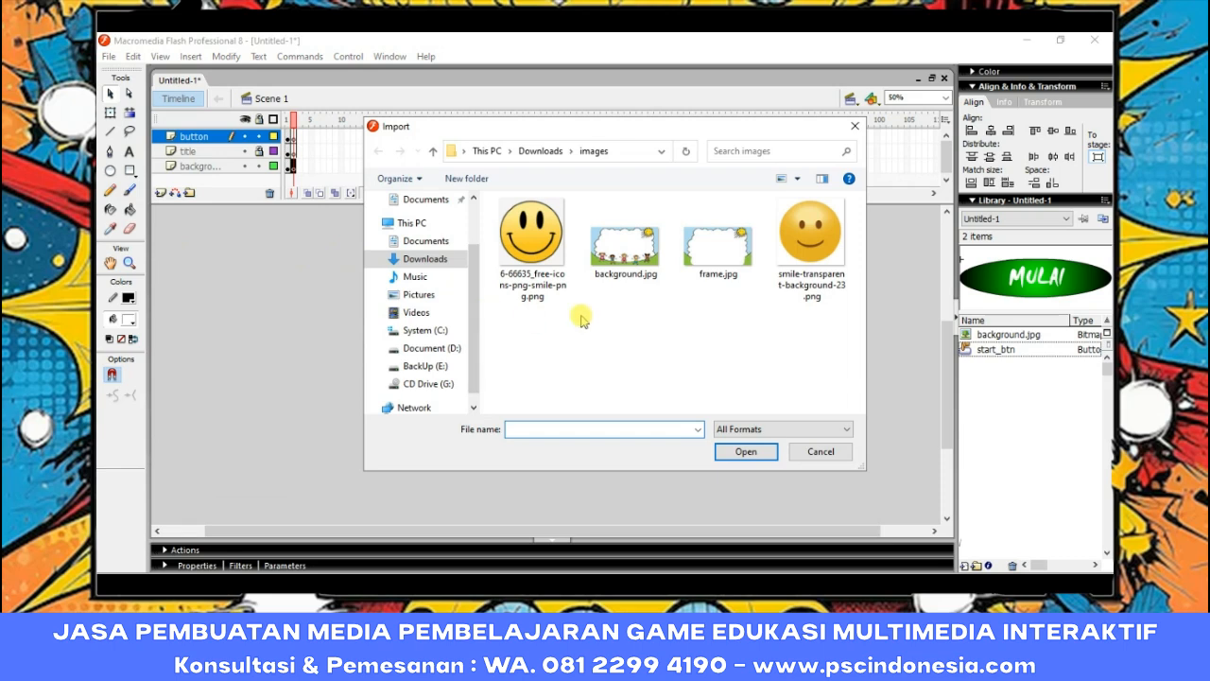
double_click(719, 251)
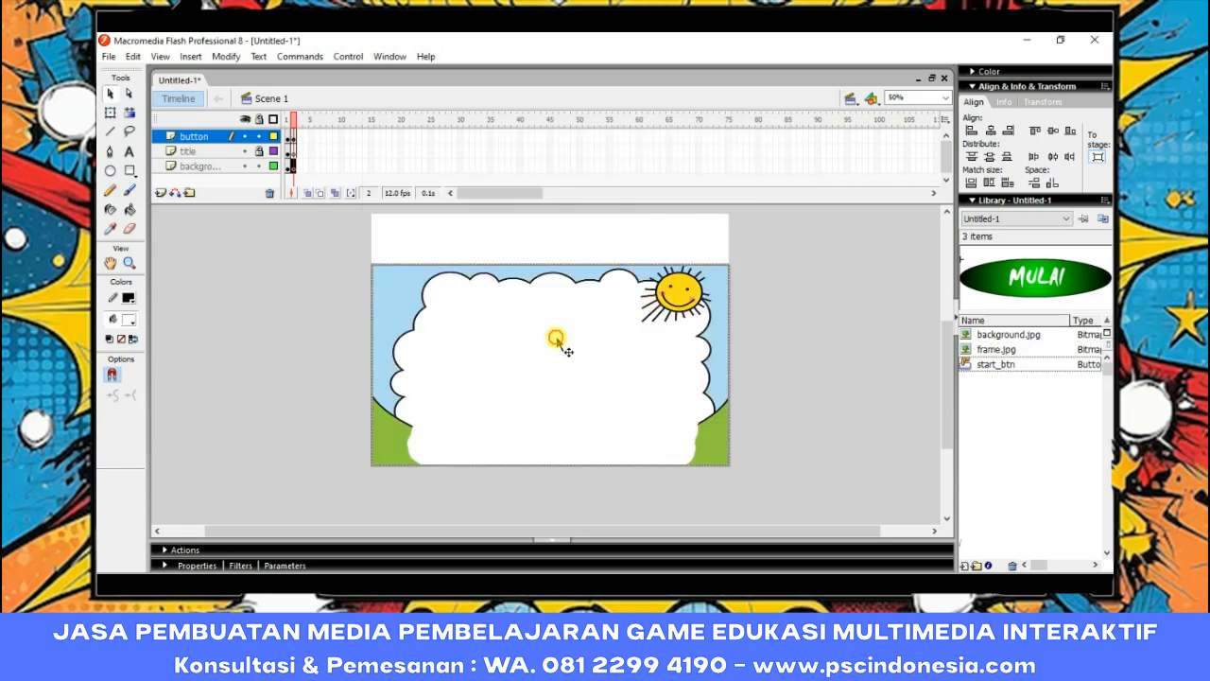
Position the imported frame image at X 0, Y 0 and lock the background layer.
left_click(189, 565)
left_click_drag(269, 562, 224, 552)
type("0")
key("Return")
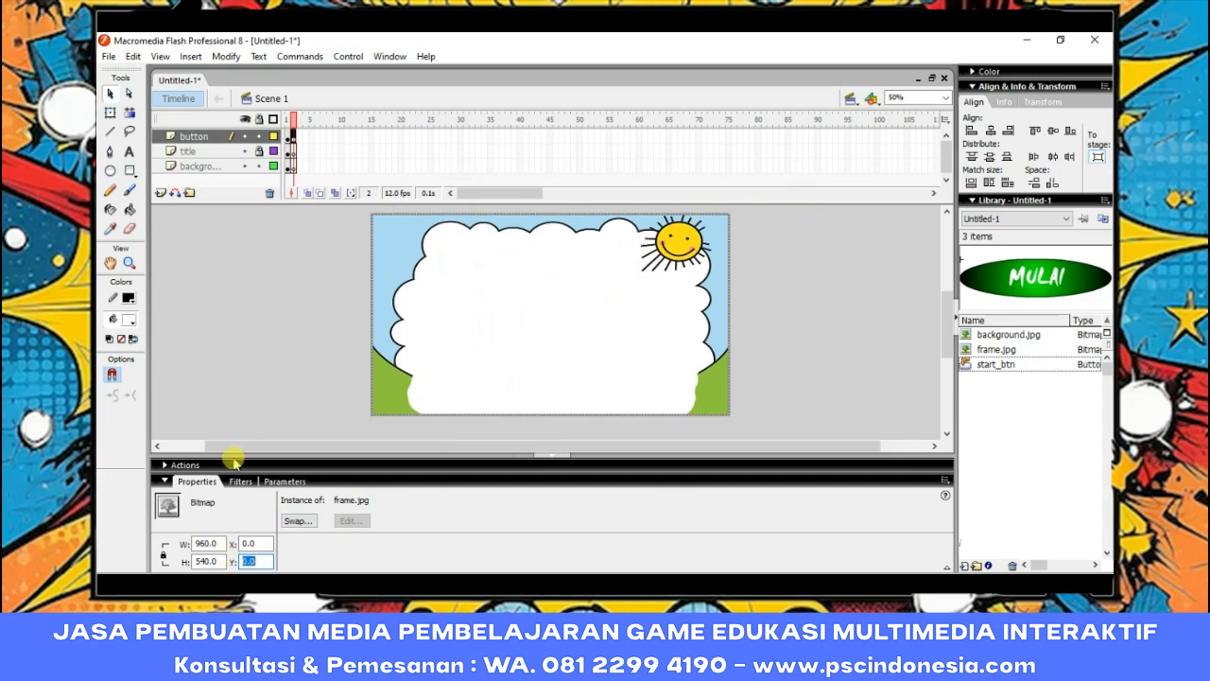
left_click(200, 487)
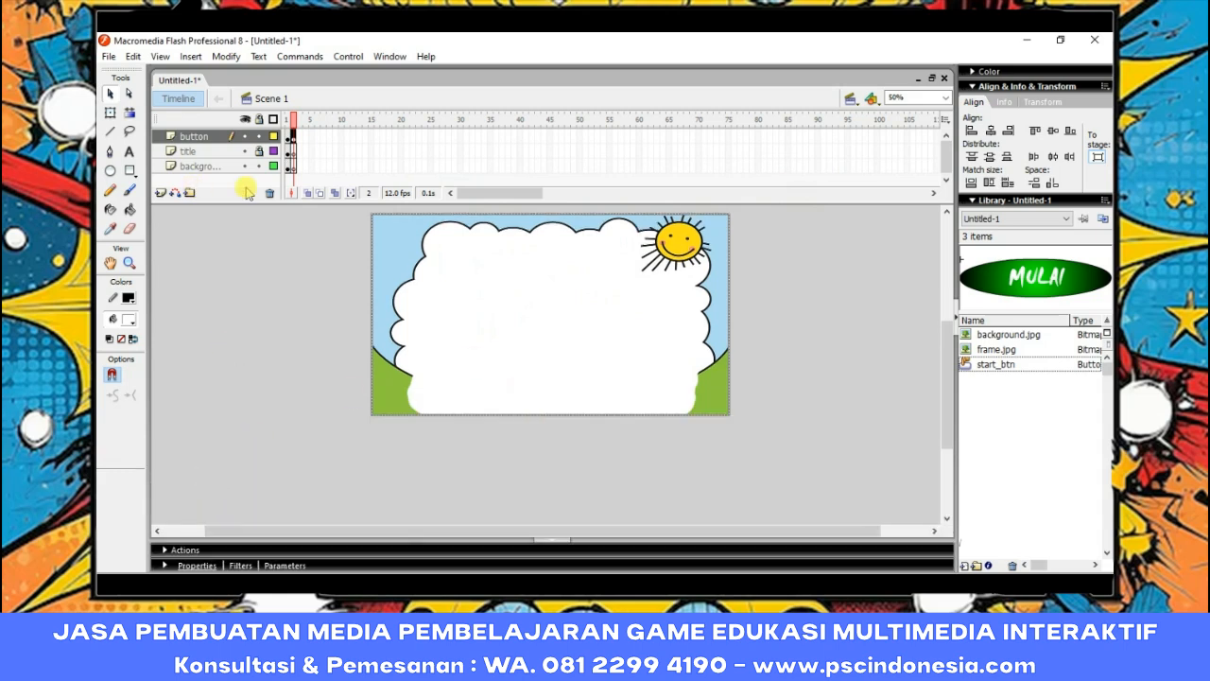
left_click(259, 166)
left_click_drag(946, 346, 947, 331)
left_click(851, 298)
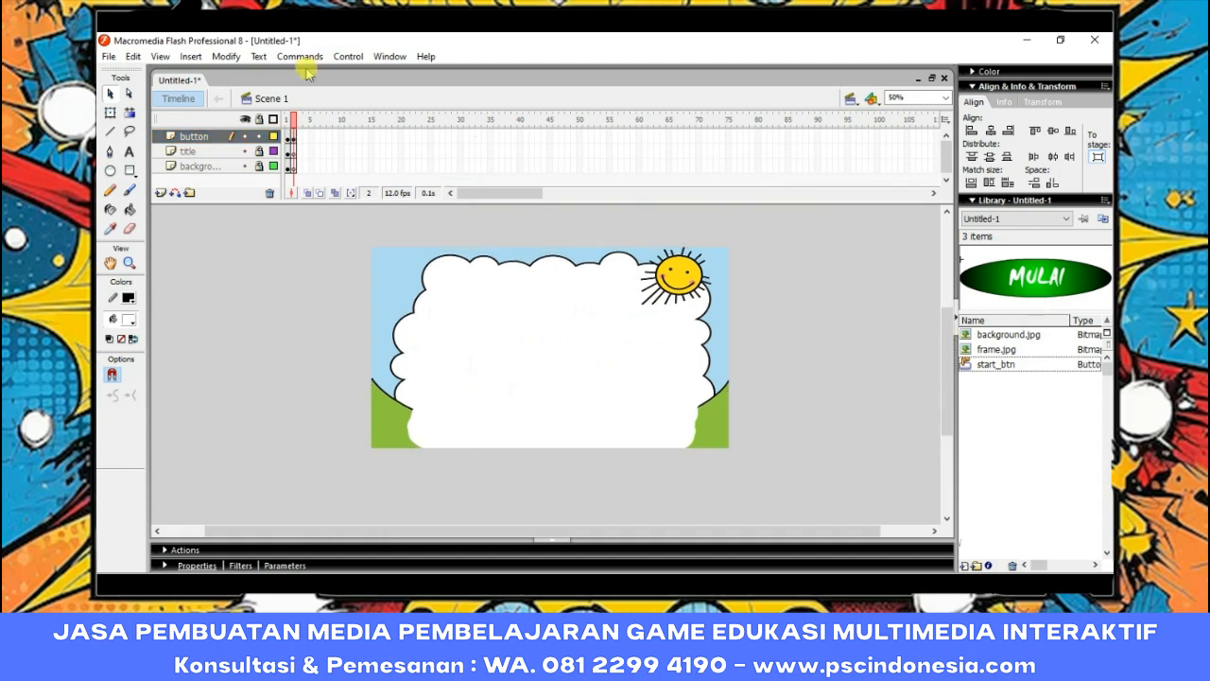
Add a new layer above the button layer and name it kotak.
left_click(159, 193)
double_click(196, 136)
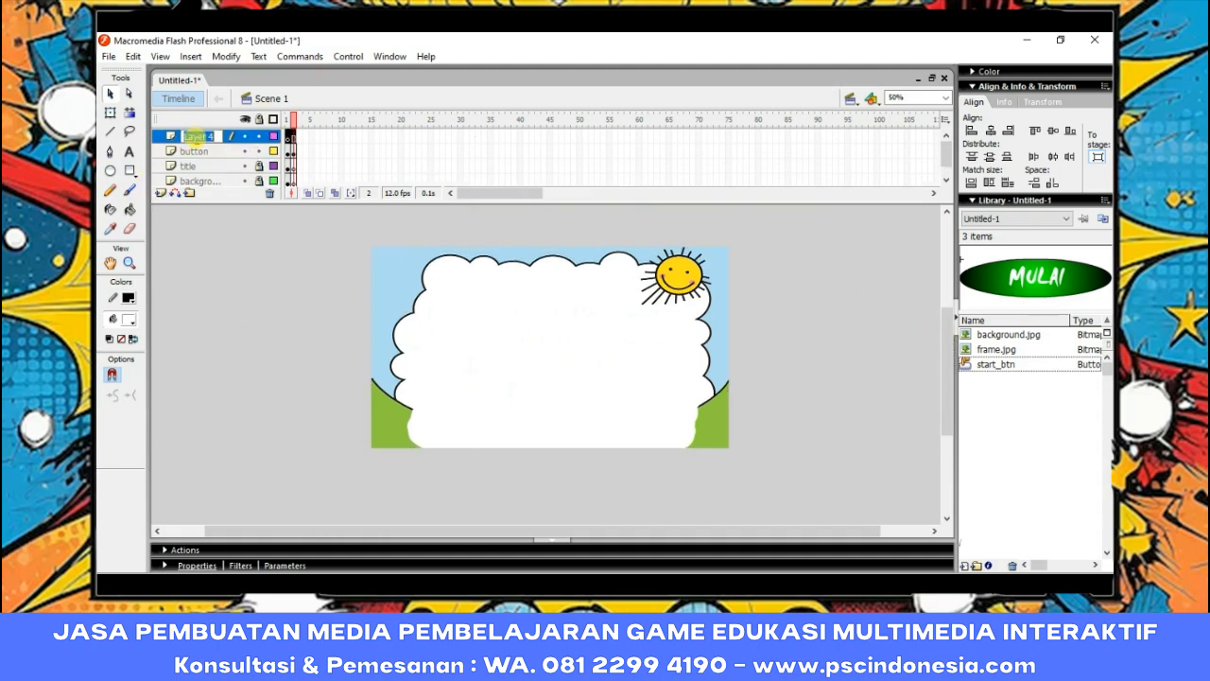
type("kota")
left_click(195, 138)
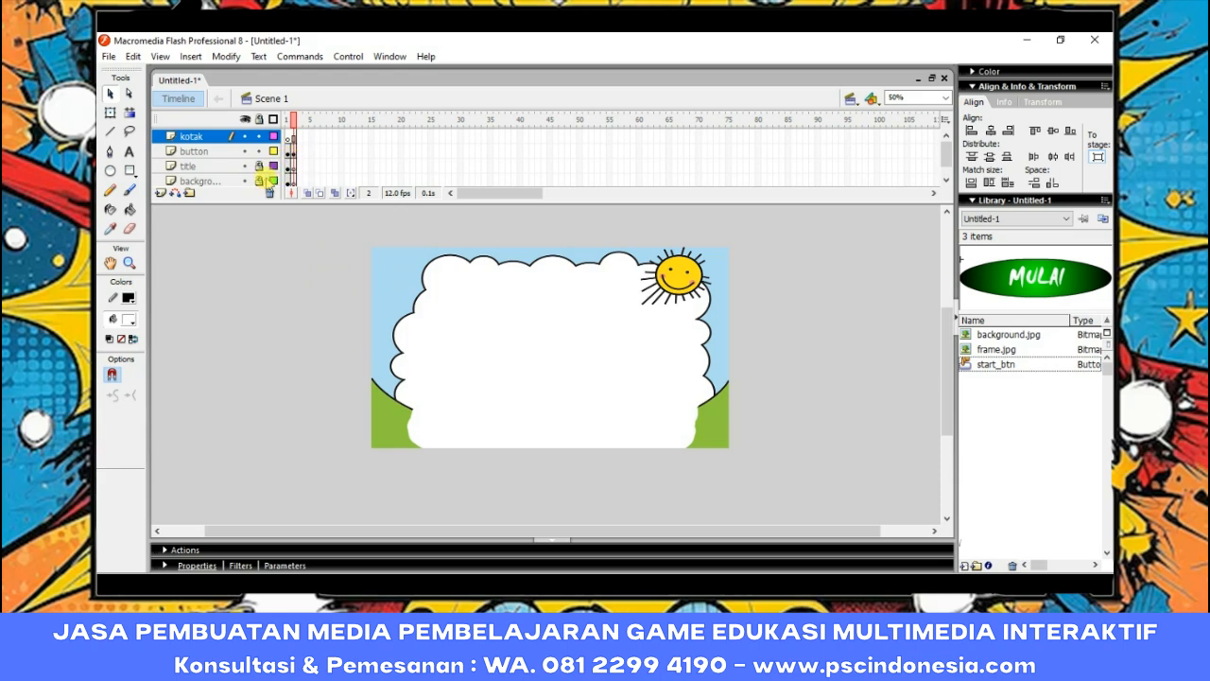
Unlock the title layer for editing at frame 2 and lock the button layer, with the stage at 100% zoom.
left_click(259, 166)
left_click(293, 166)
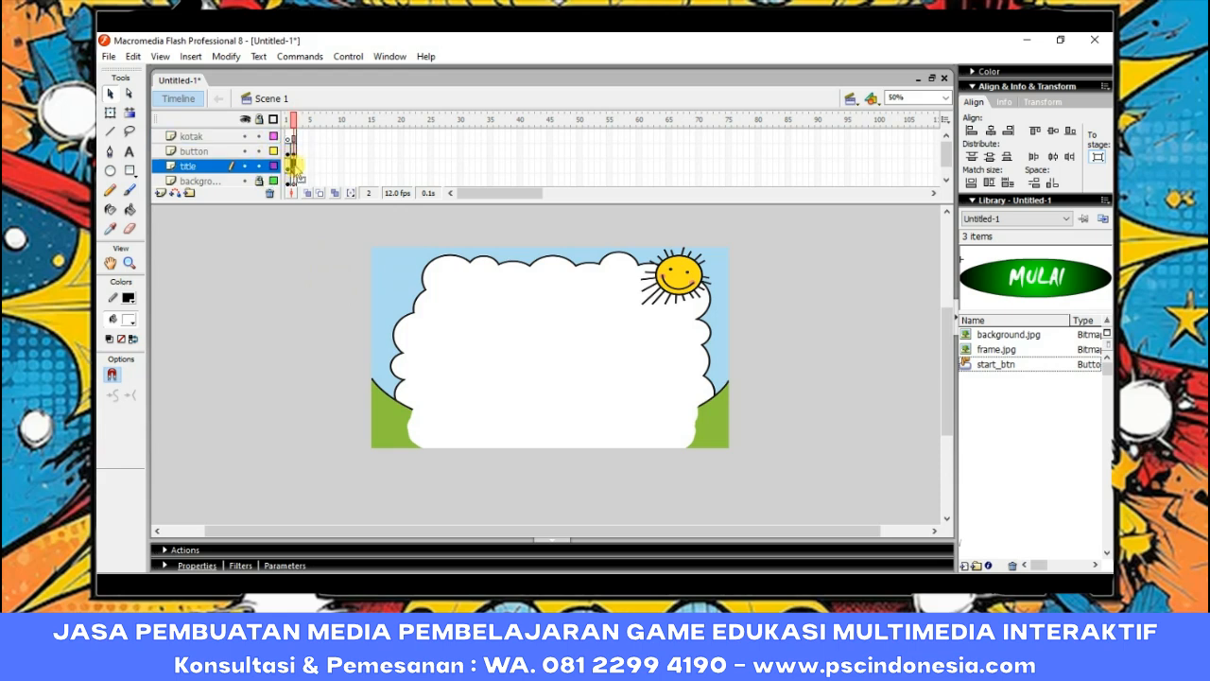
left_click(944, 98)
left_click(930, 155)
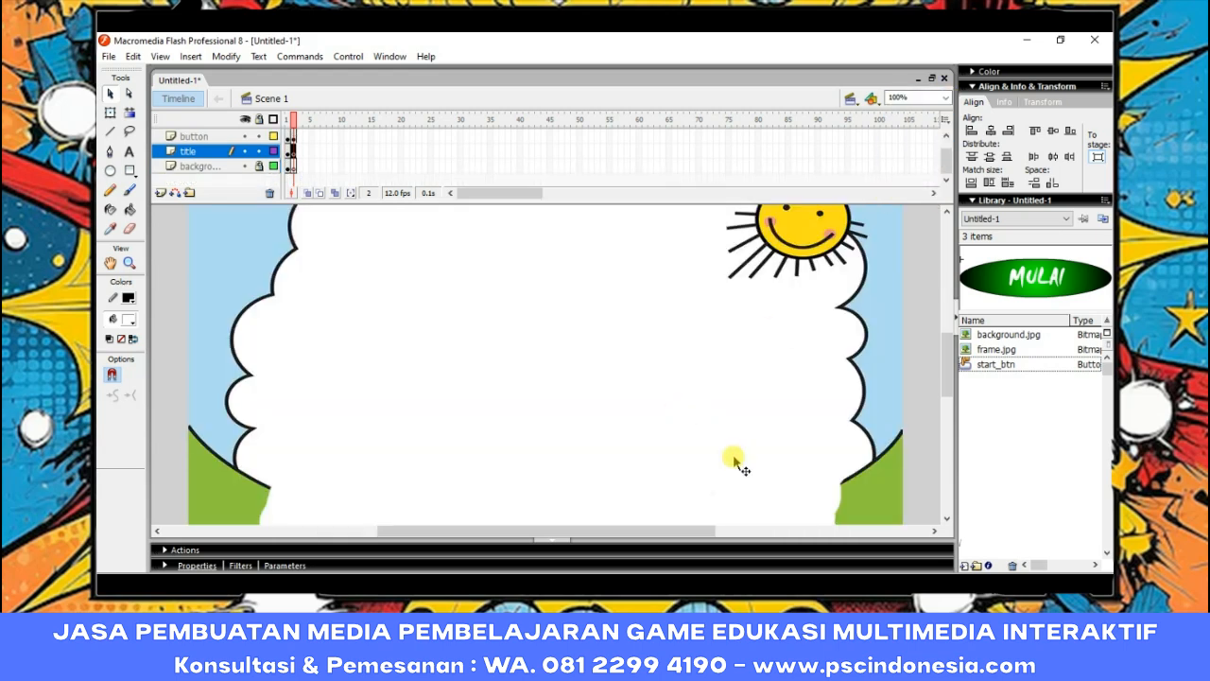
left_click_drag(943, 354, 922, 400)
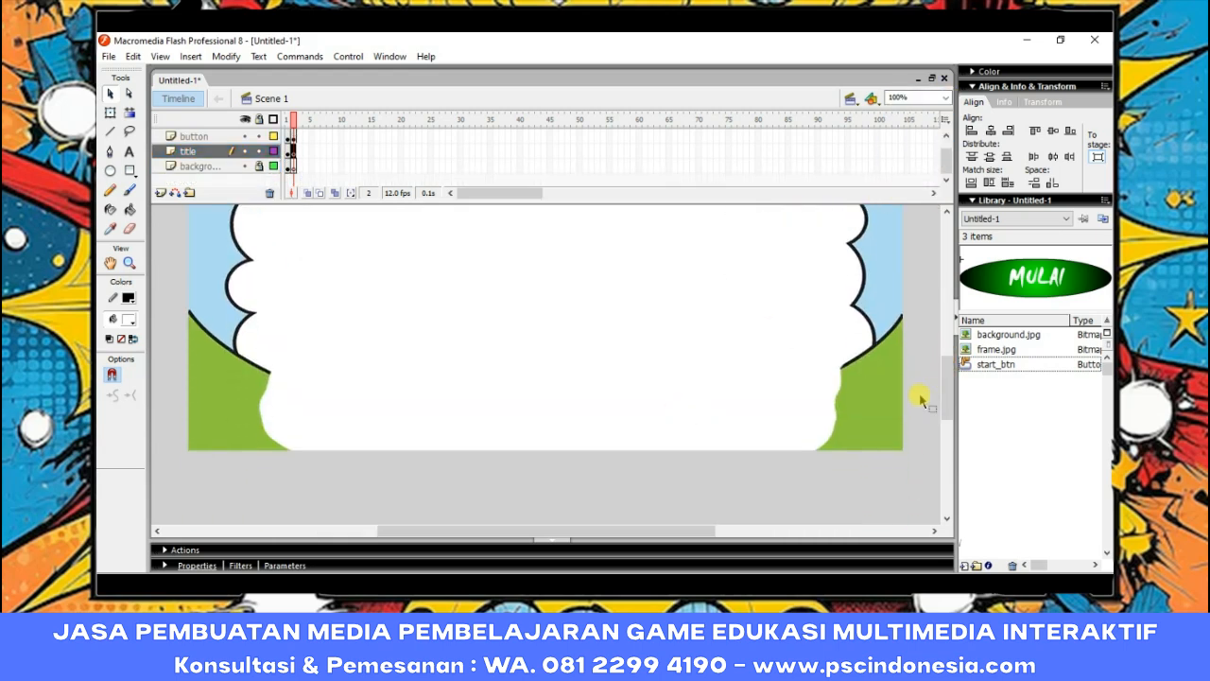
left_click(255, 151)
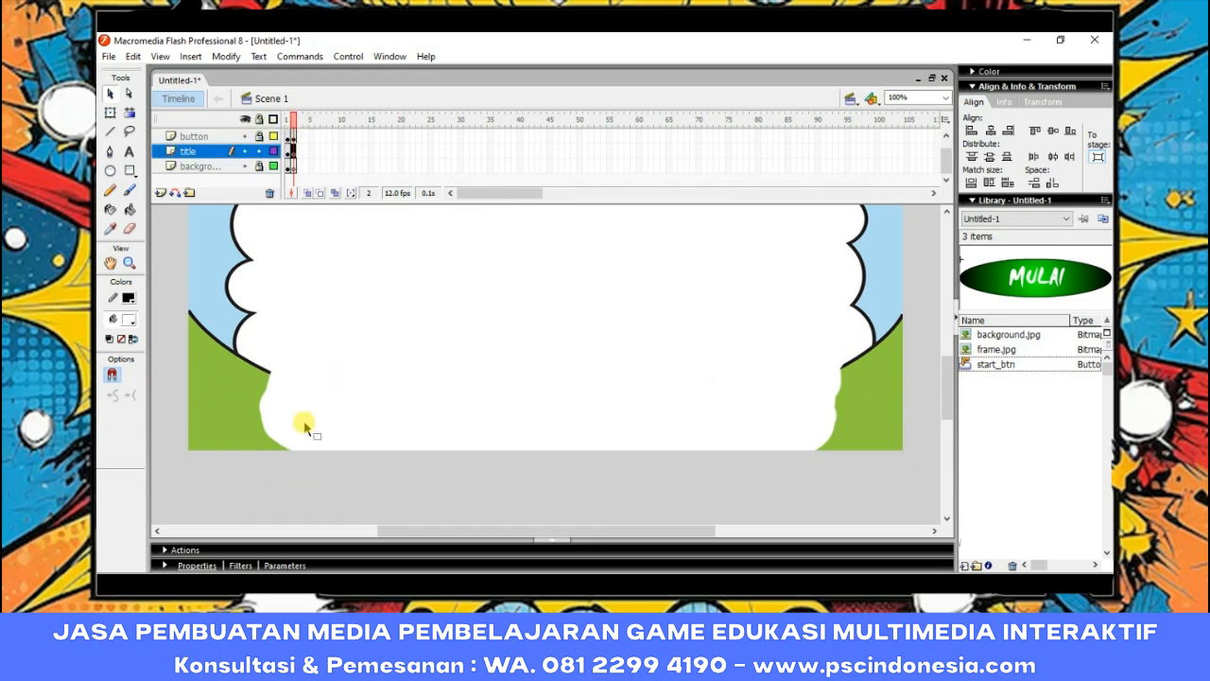
Try to draw a straight line on the title layer across the lower part of the white cloud area.
left_click(232, 483)
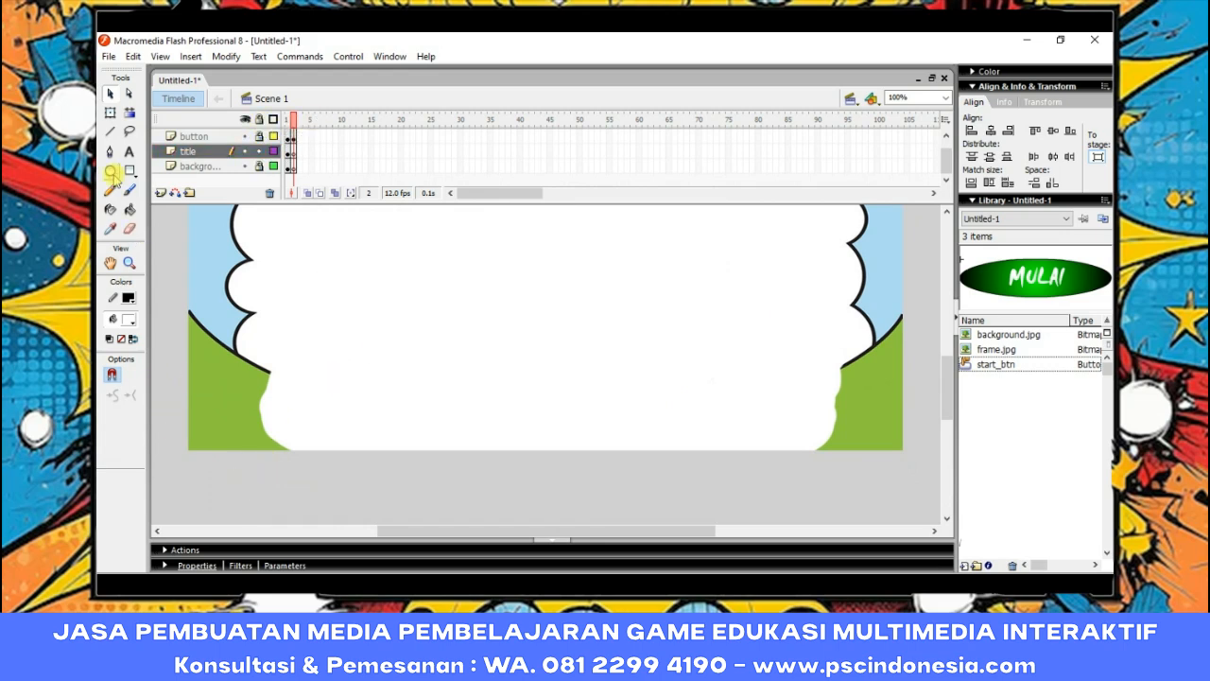
left_click(110, 131)
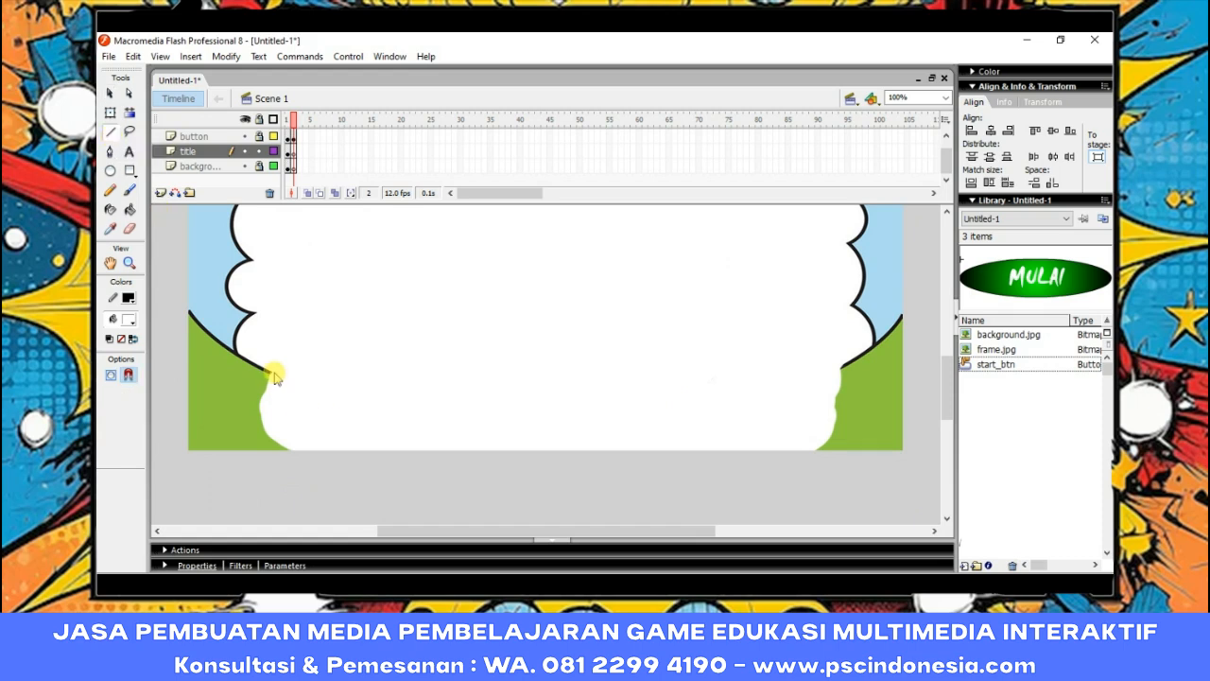
left_click_drag(268, 371, 842, 365)
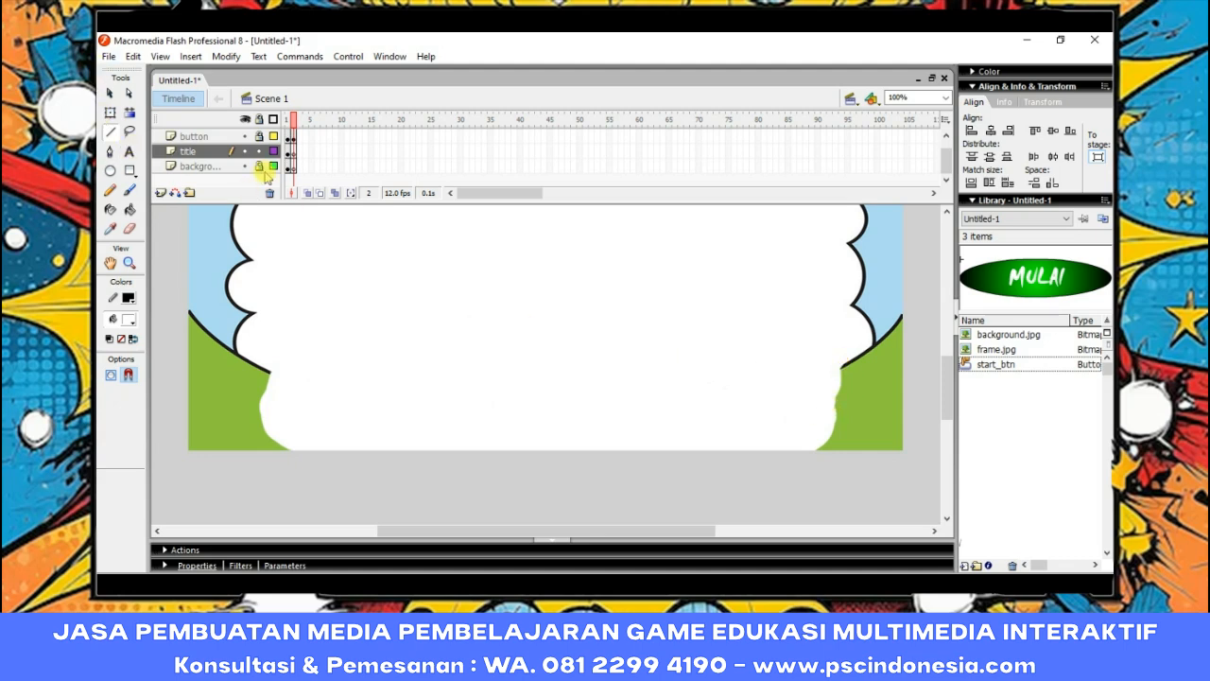
key("v")
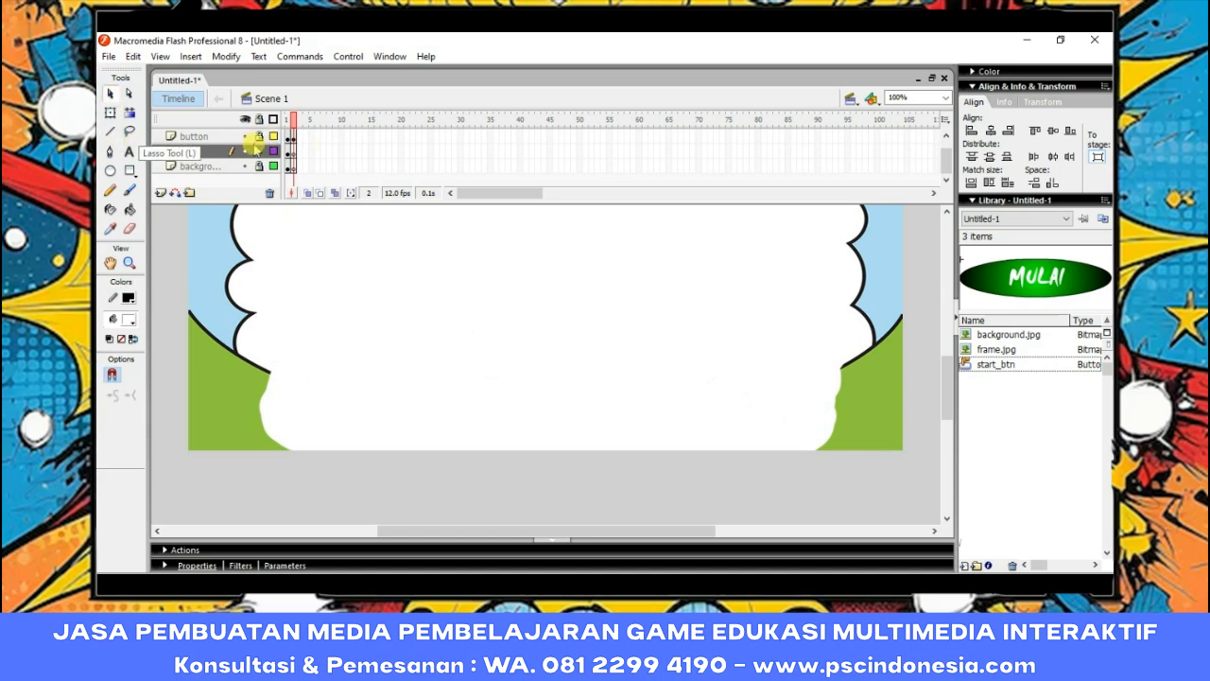
Move the frame image from the button layer to frame 2 of the background layer and lock the layers.
left_click(383, 395)
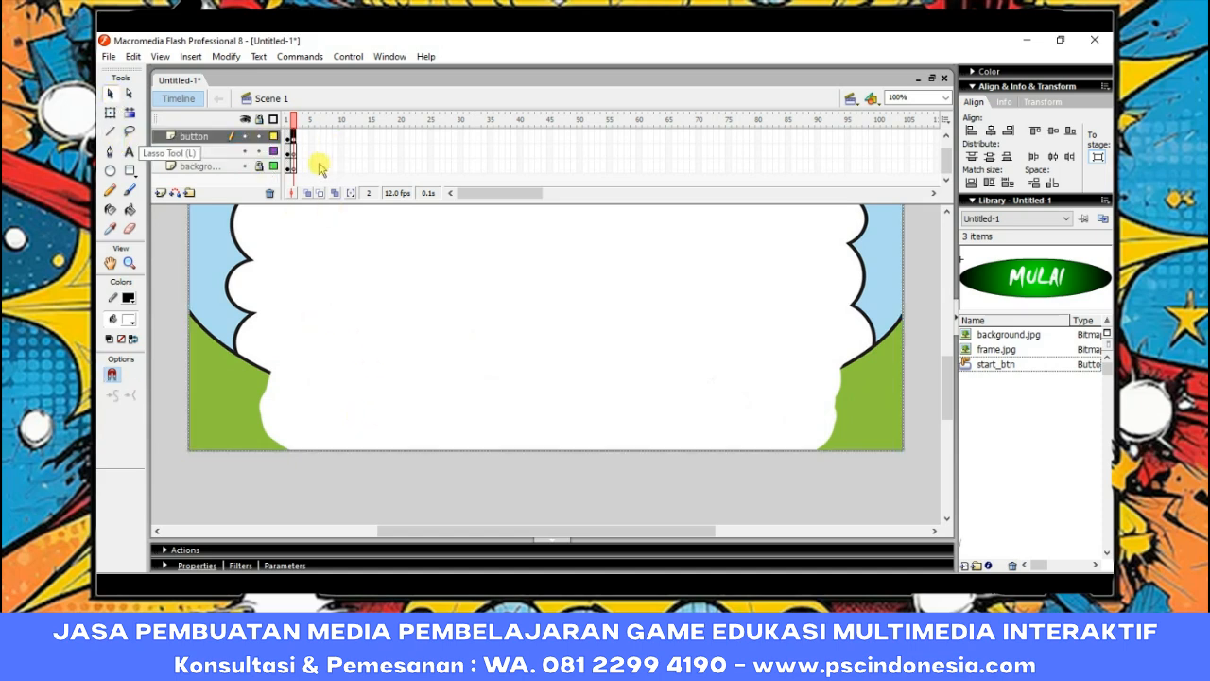
left_click(261, 167)
left_click(252, 166)
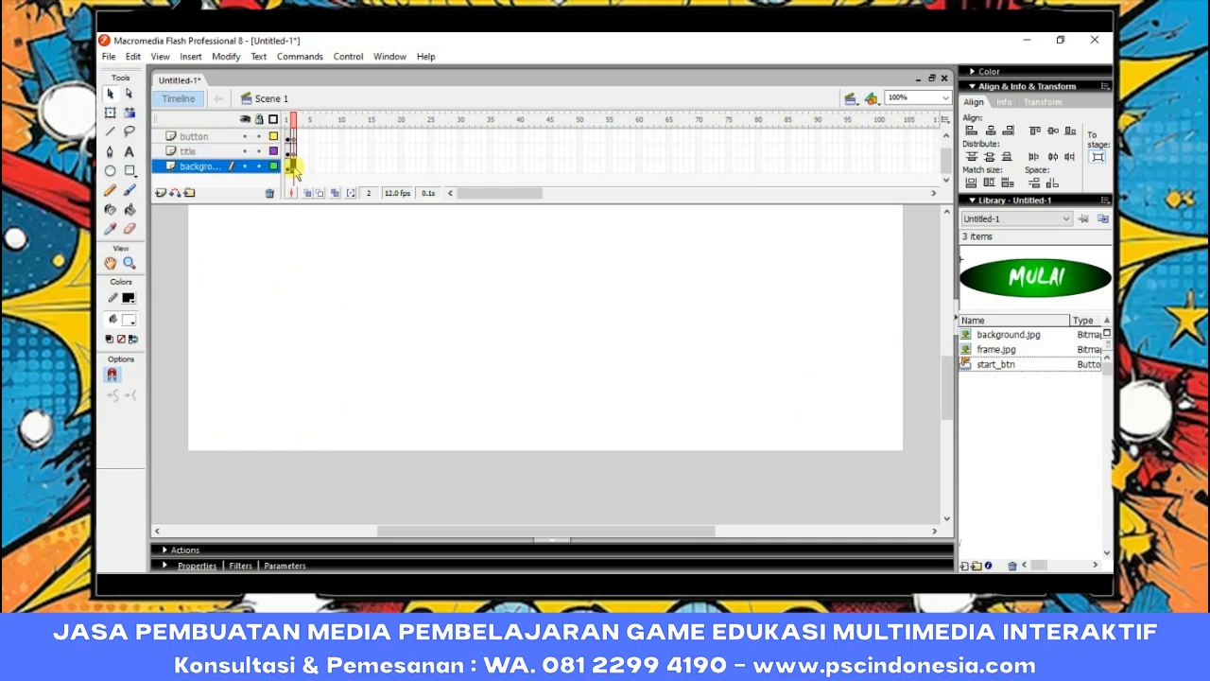
left_click(260, 166, "alt")
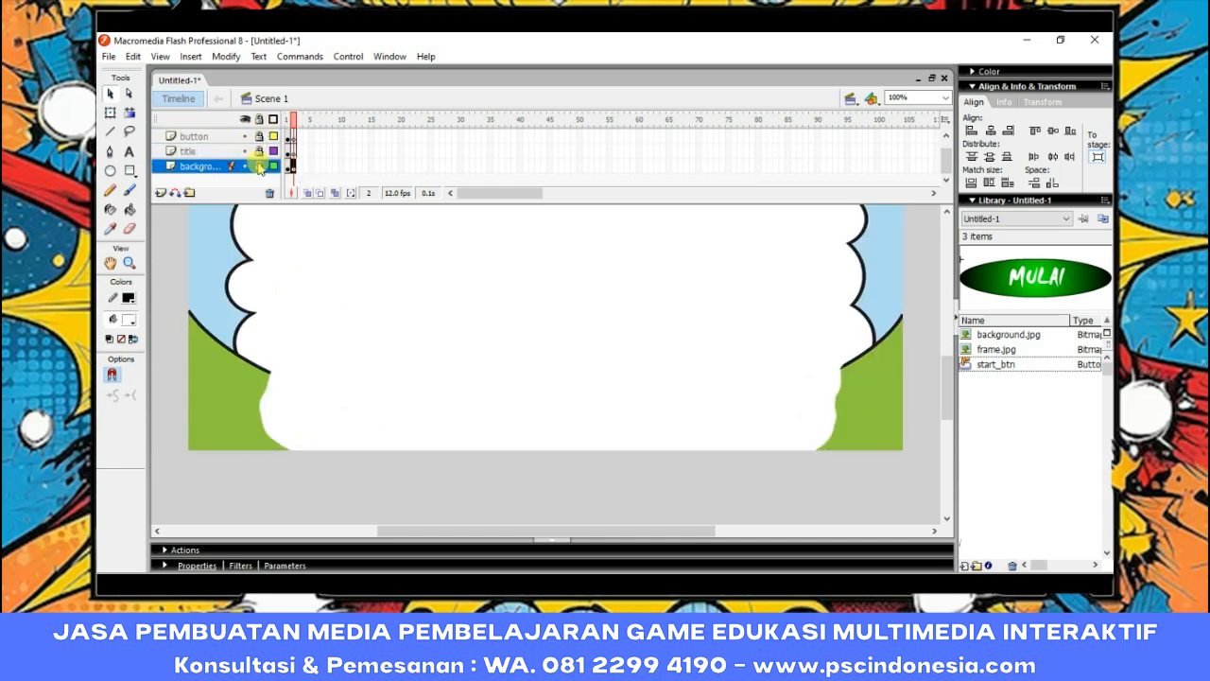
On the title layer's frame 2, draw a line about 777 px wide between the black hill outlines and bend it downward into a shallow arc.
left_click(109, 131)
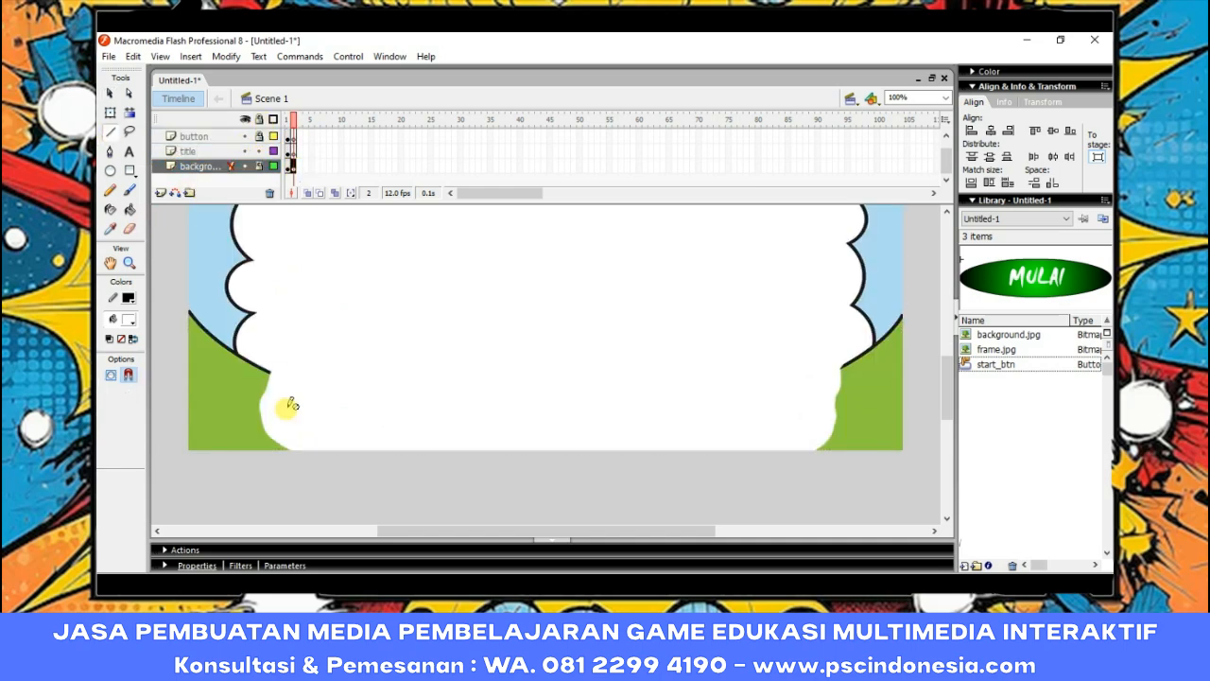
left_click(294, 152)
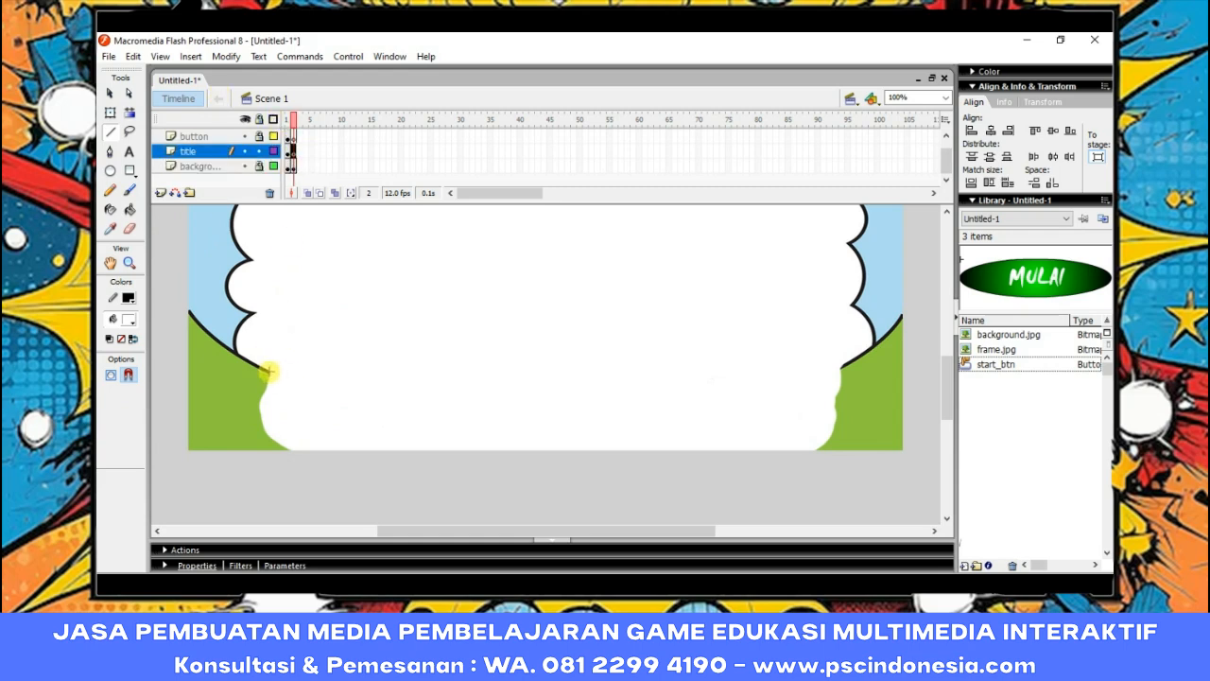
mouse_move(268, 372)
left_mouse_down()
mouse_move(759, 372)
mouse_move(845, 361)
left_mouse_up()
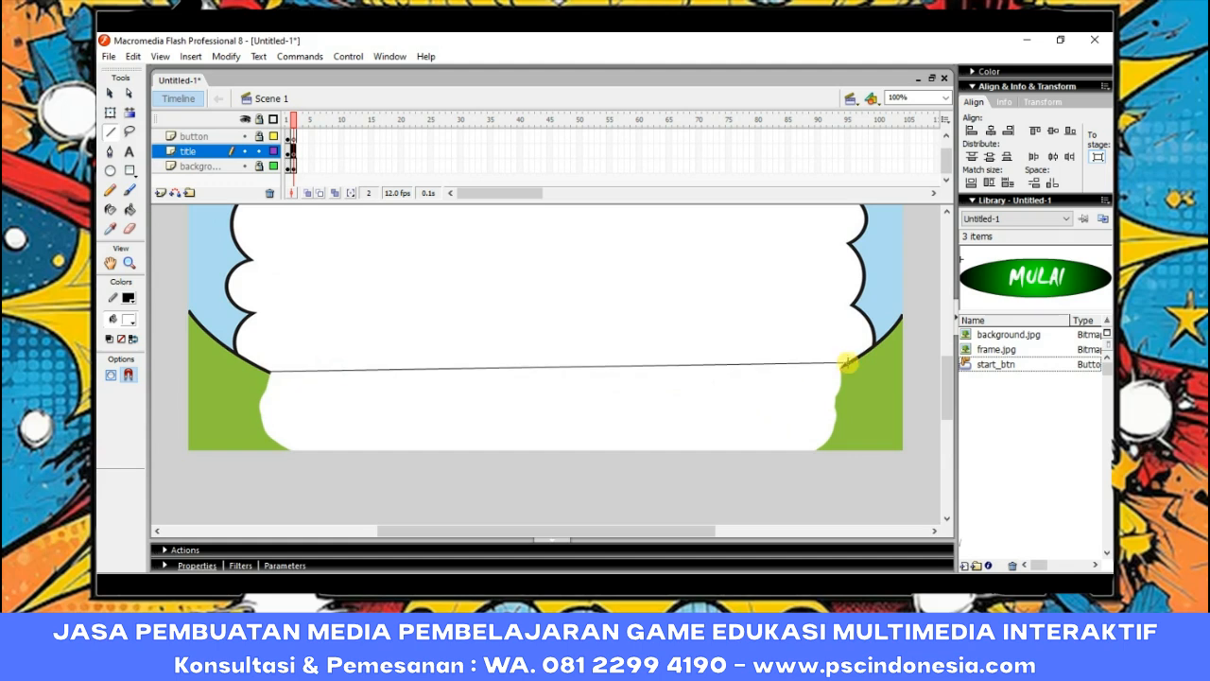
left_click(109, 92)
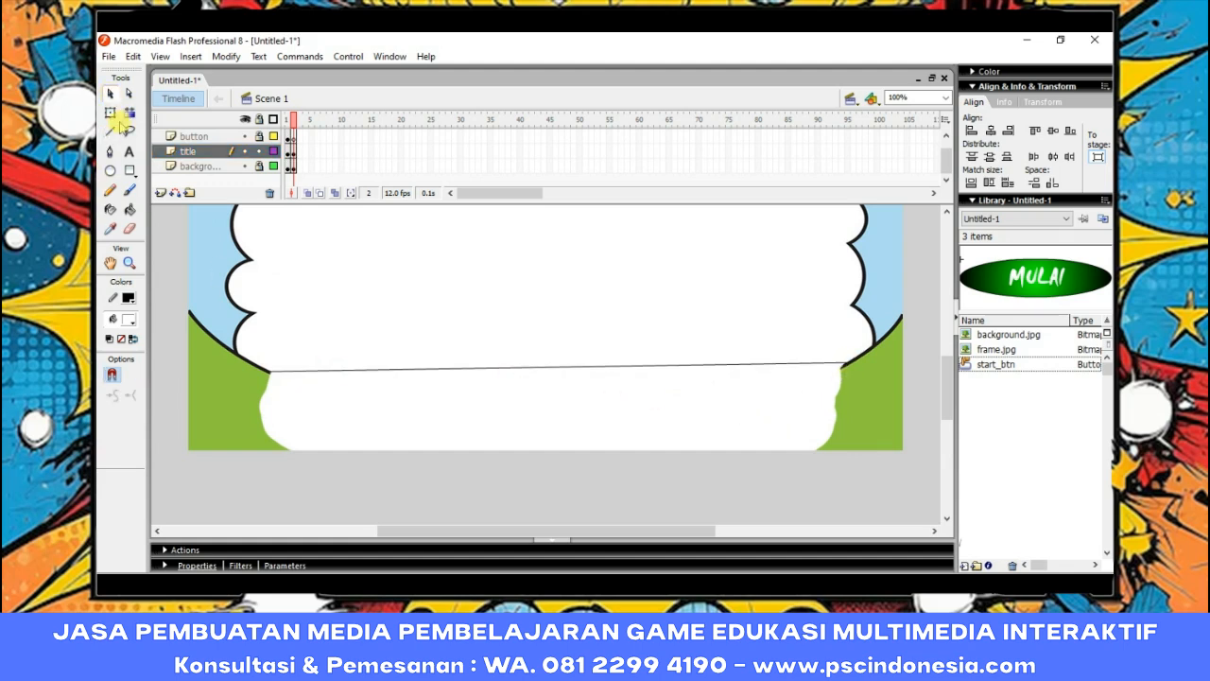
left_click_drag(578, 371, 578, 402)
Set the curved line's stroke height to 4.
left_click(578, 401)
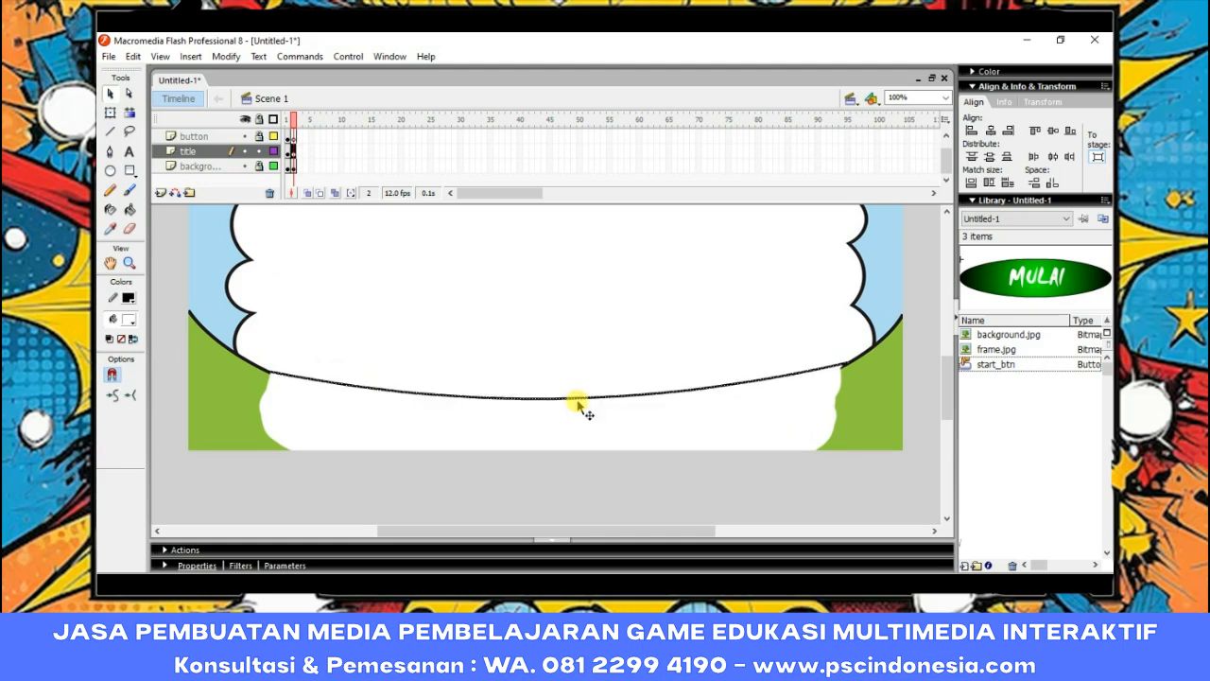
left_click(197, 565)
double_click(336, 499)
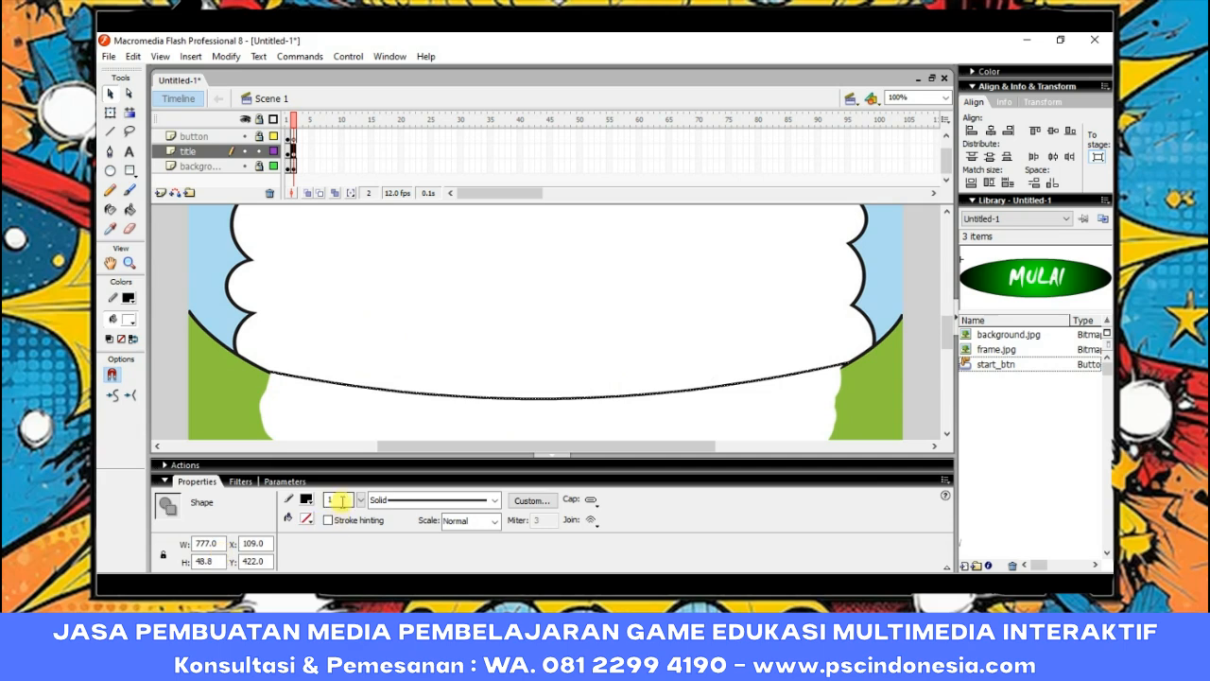
type("5")
key("Return")
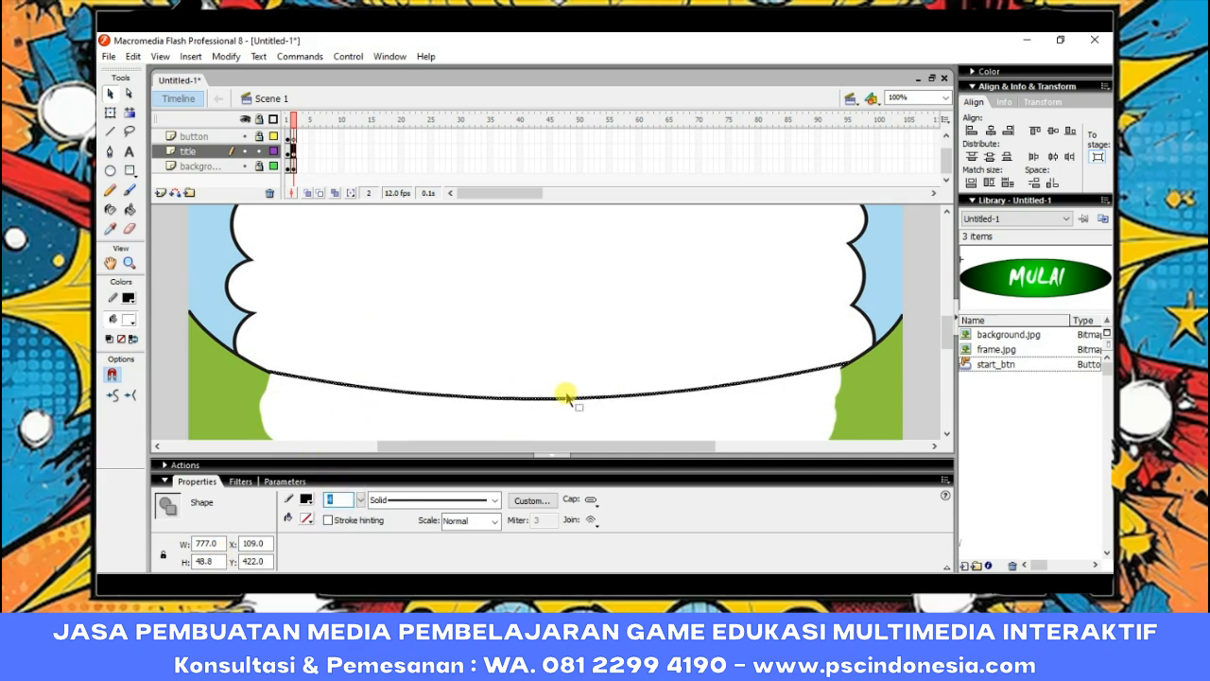
Nudge the curved line down 2 px and bend its middle further downward to continue the hill outlines.
scroll(570, 397, "down", 3)
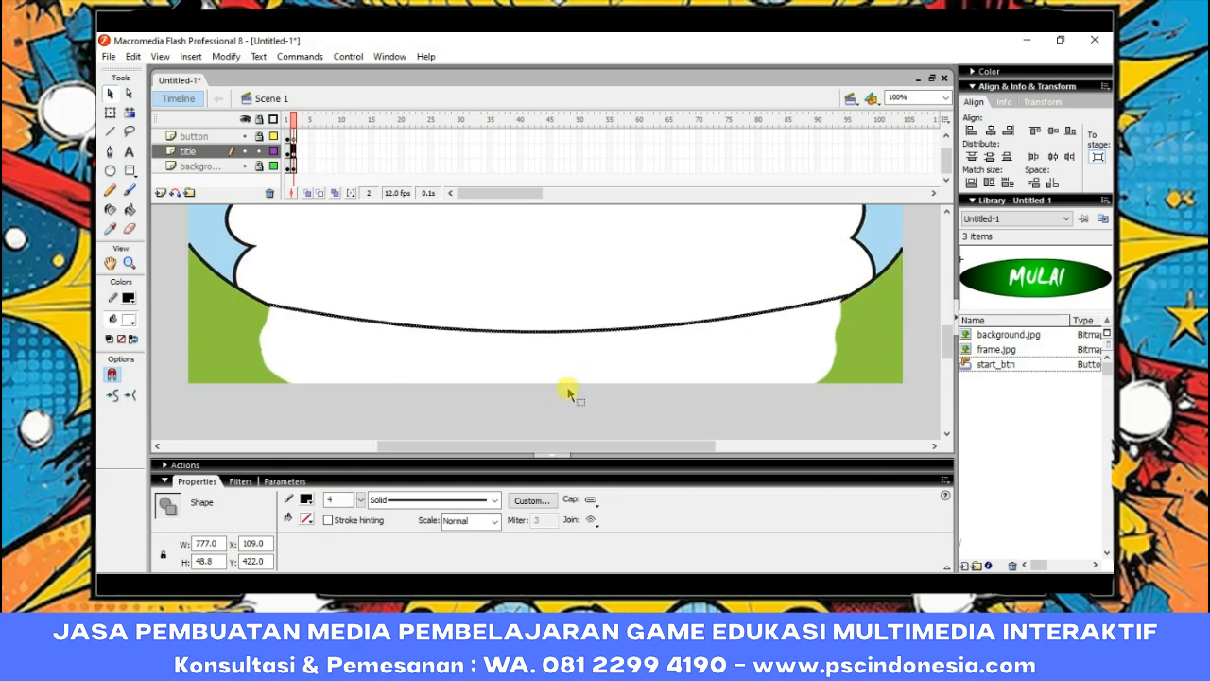
key("Down")
key("Down")
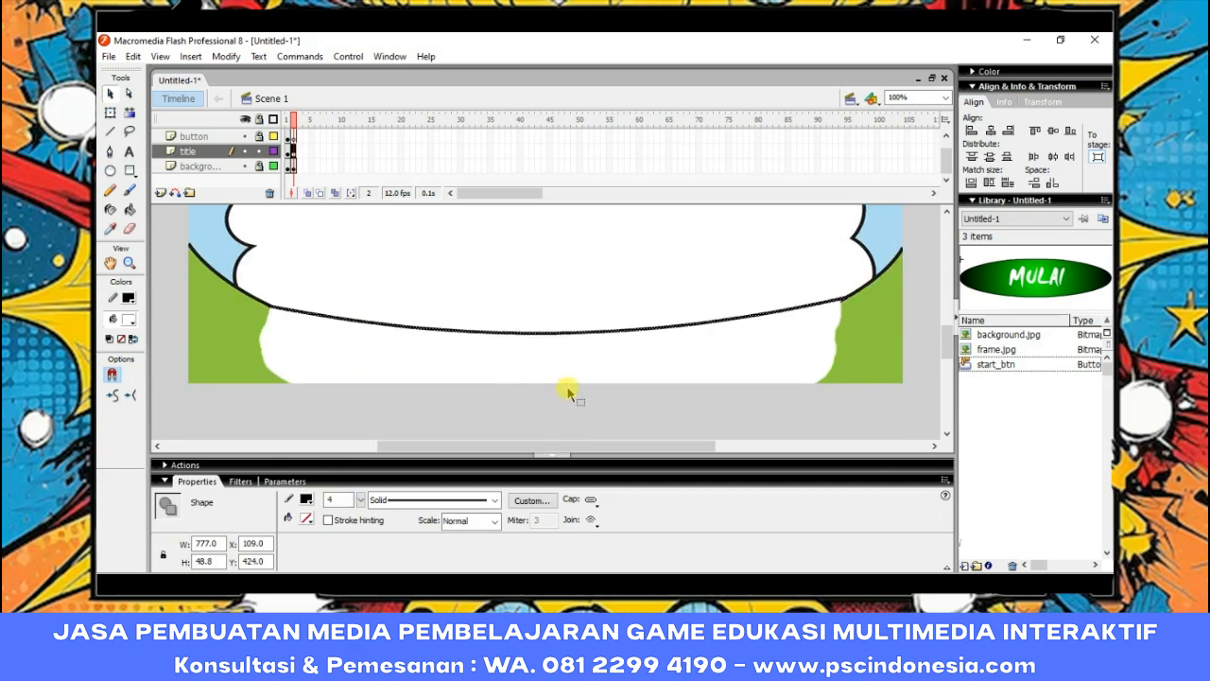
left_click(566, 404)
left_click_drag(521, 334, 518, 359)
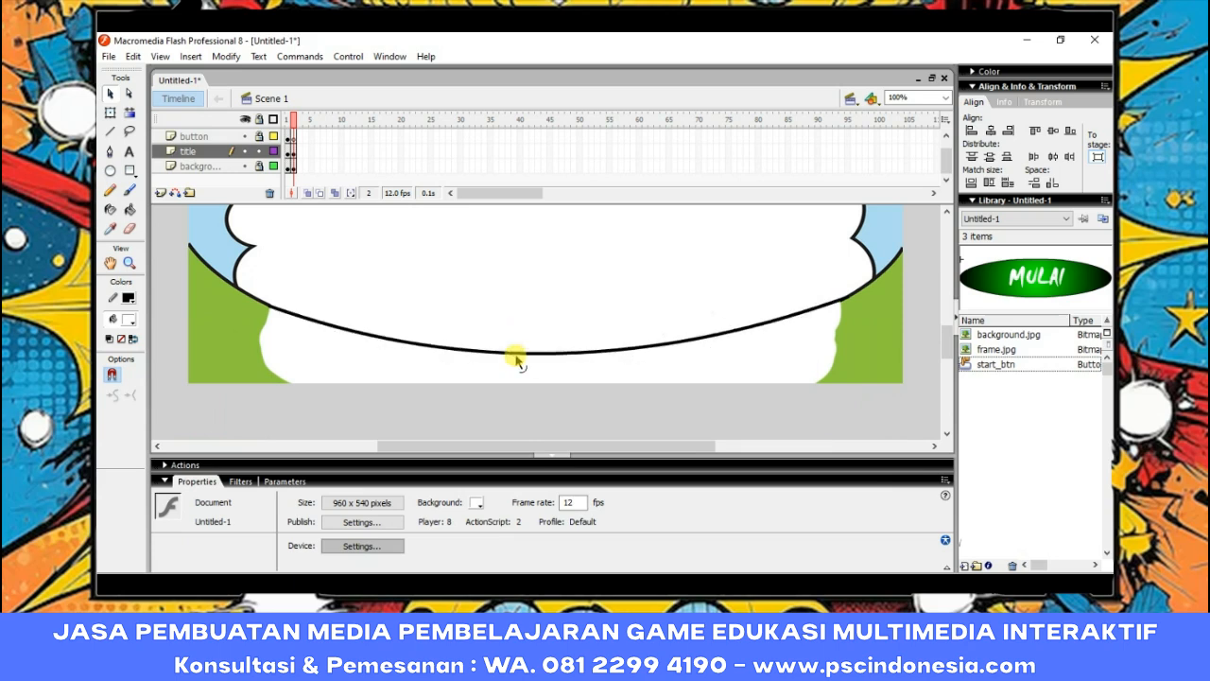
Draw a rectangle about 858 × 107 px below the curve, with no stroke and a fill sampled from the green hill.
left_click(556, 406)
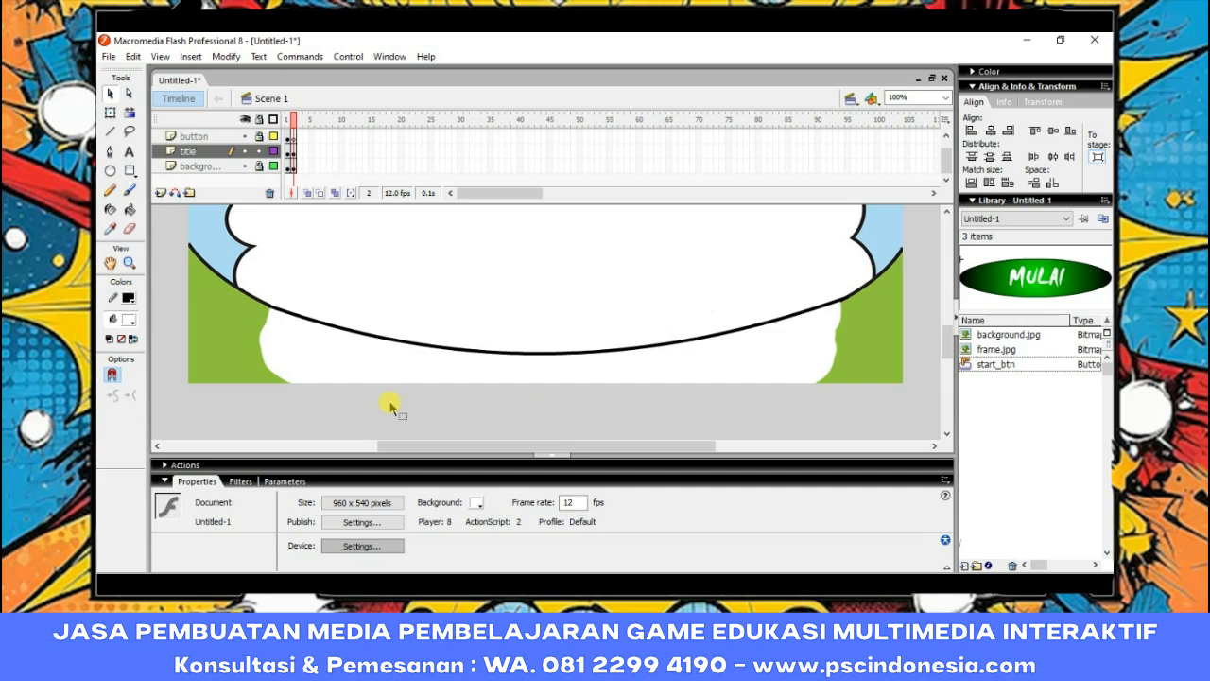
left_click(131, 170)
left_click(307, 519)
left_click(230, 334)
left_click(308, 502)
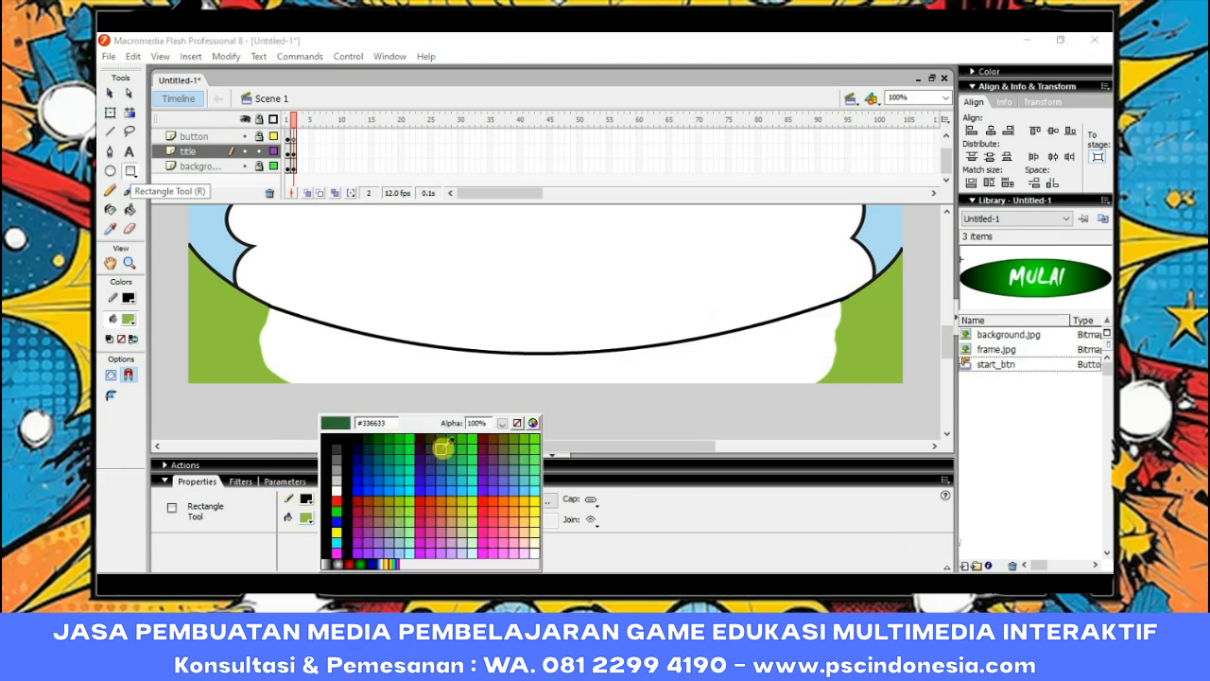
left_click(522, 422)
left_click_drag(235, 366, 872, 438)
left_click(108, 91)
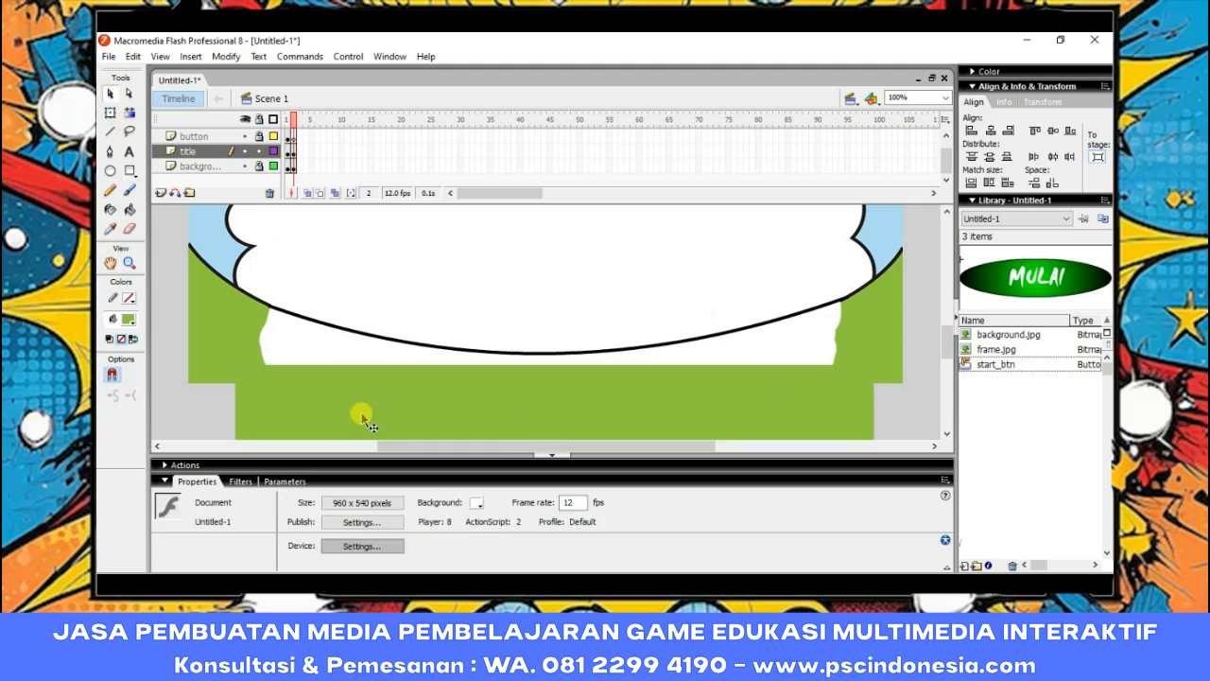
Align the green rectangle's bottom edge to the bottom of the stage.
left_click(363, 403)
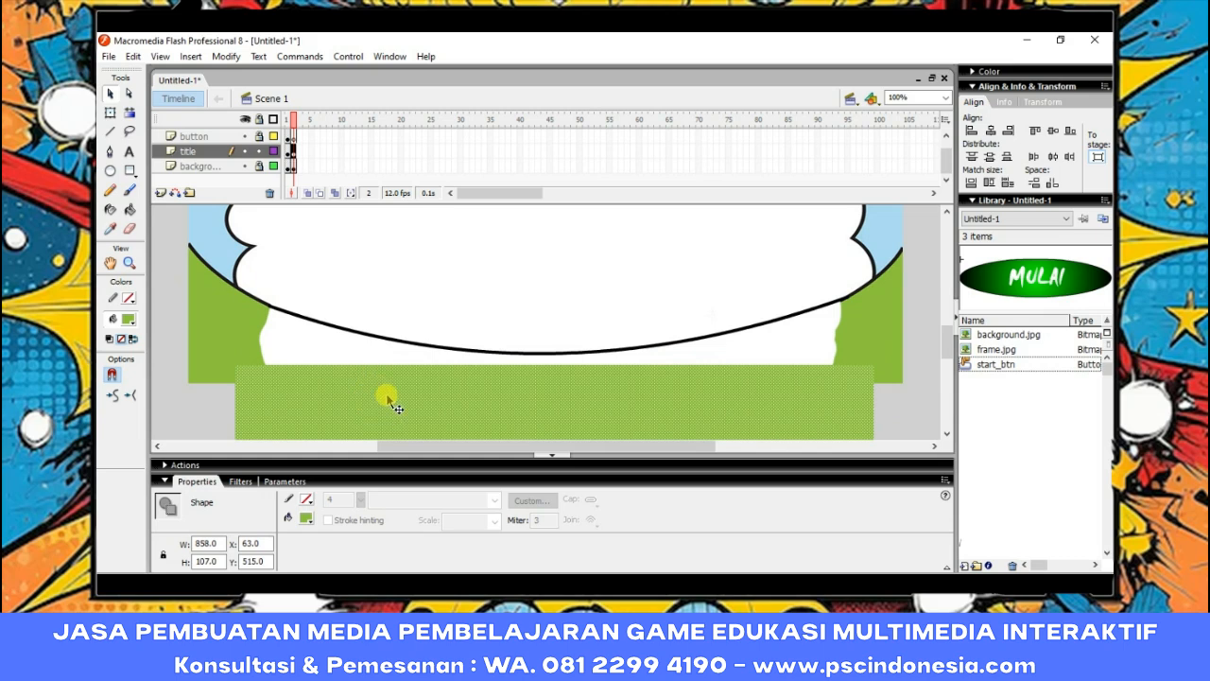
left_click(452, 350)
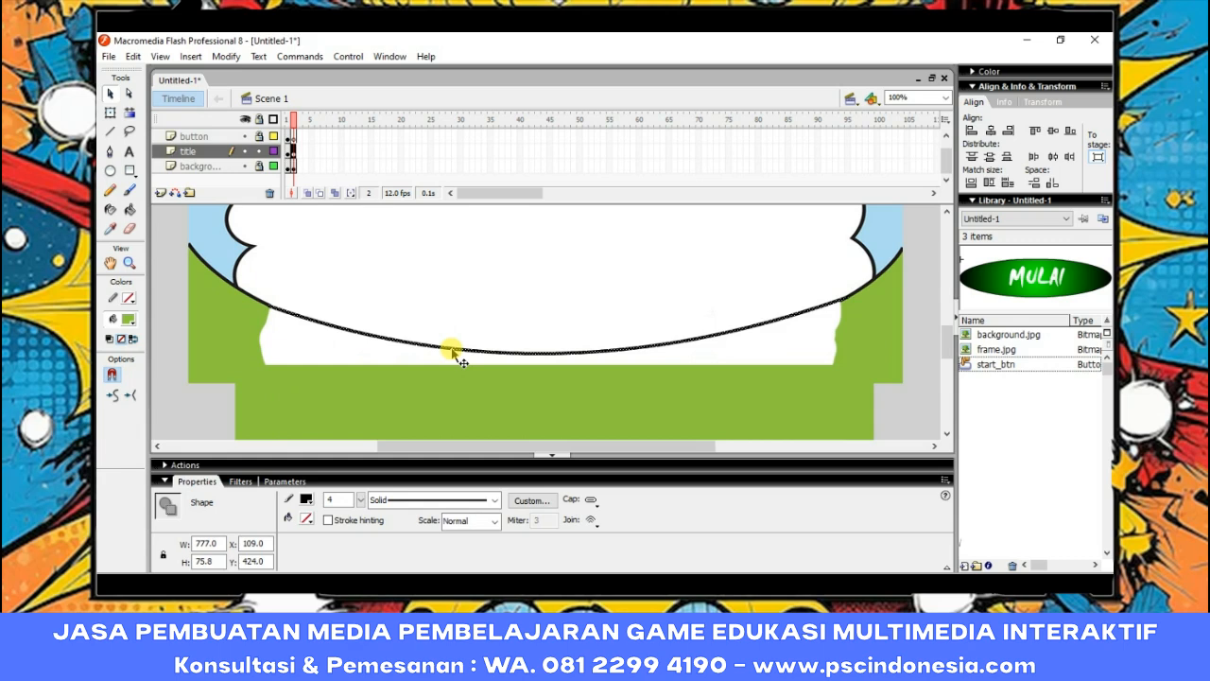
left_click(454, 393)
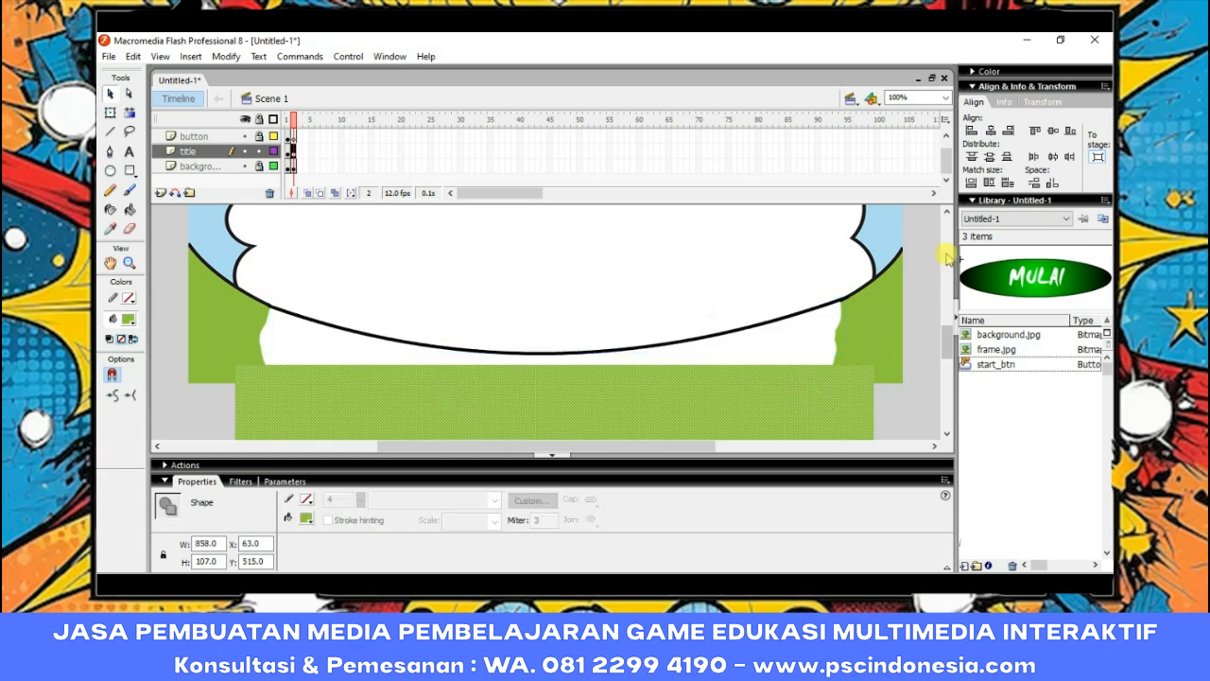
left_click(1069, 131)
left_click(561, 407)
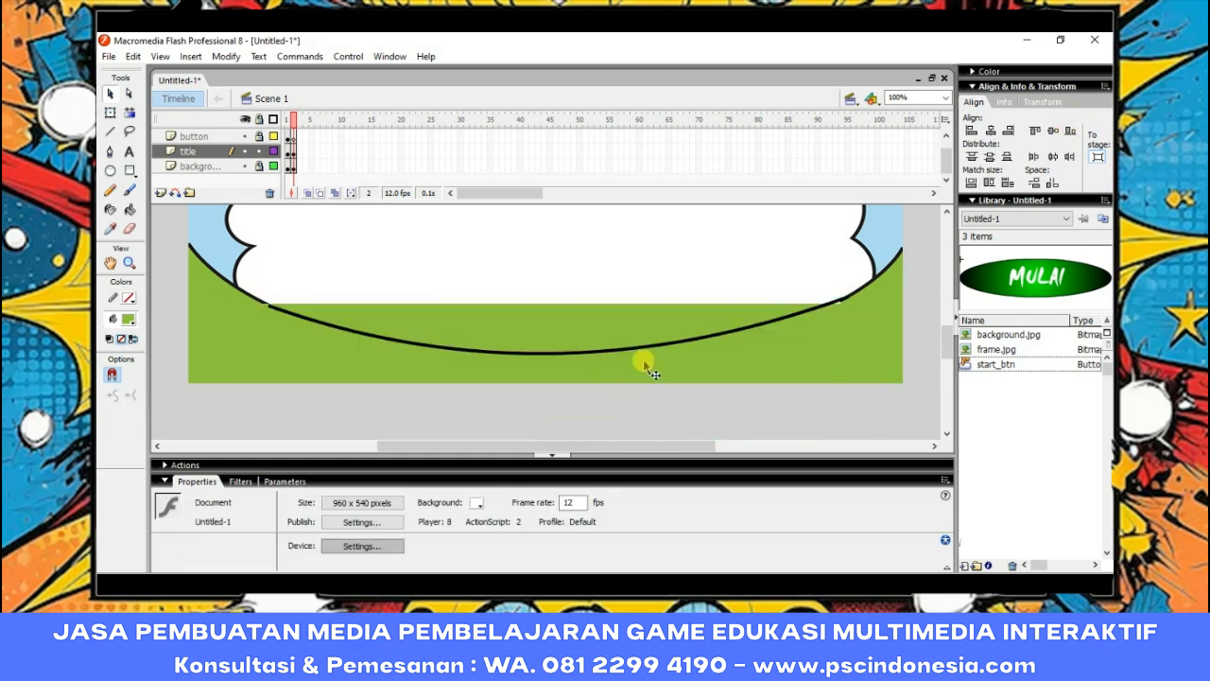
Set the green rectangle's height to 120 px and align it to the stage's bottom edge again.
left_click(629, 329)
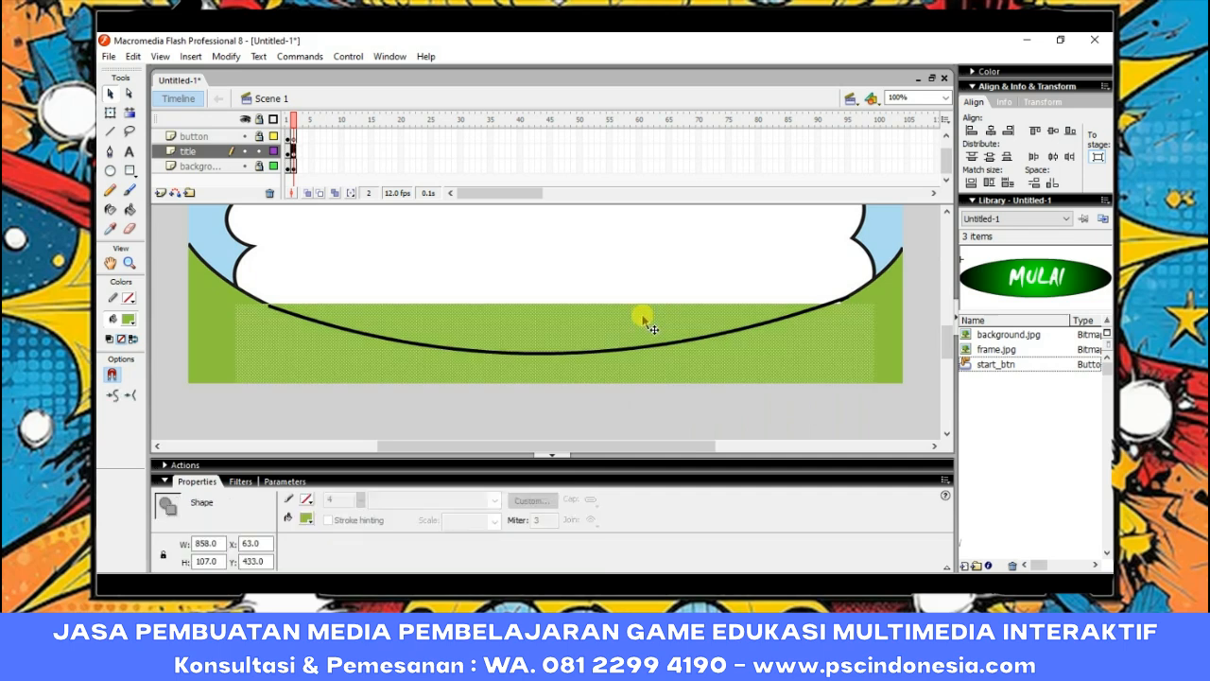
left_click(206, 561)
left_click_drag(217, 564, 180, 563)
type("120")
key("Return")
left_click(1069, 130)
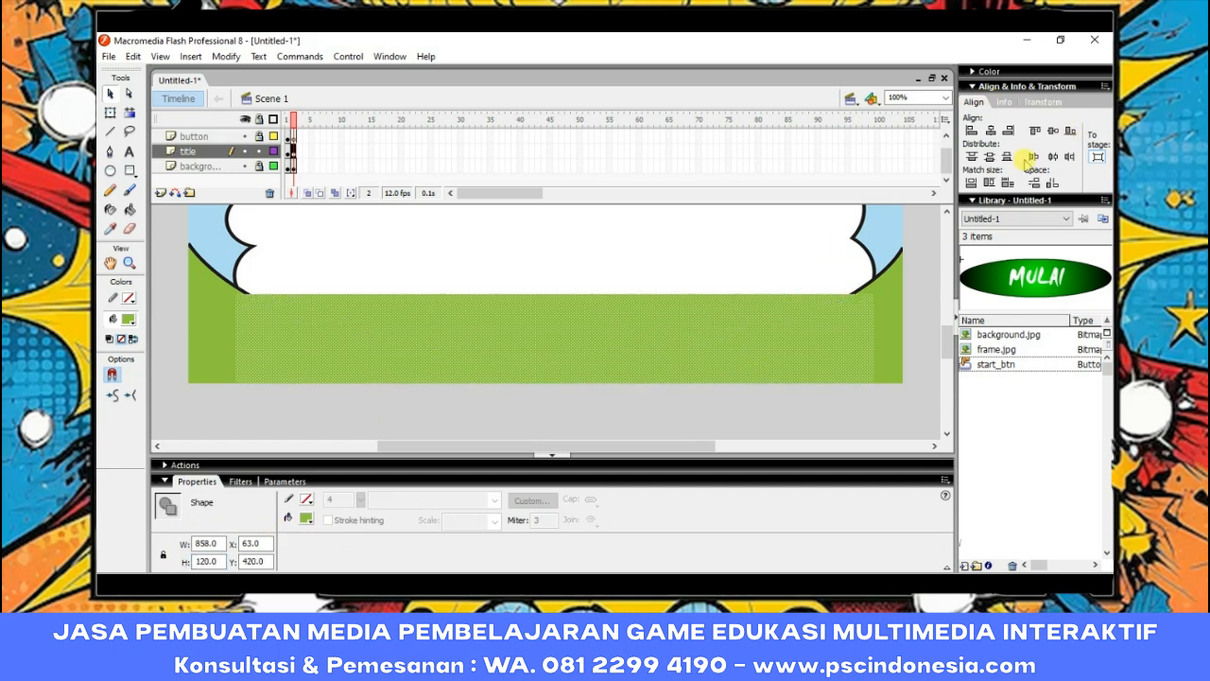
left_click(859, 404)
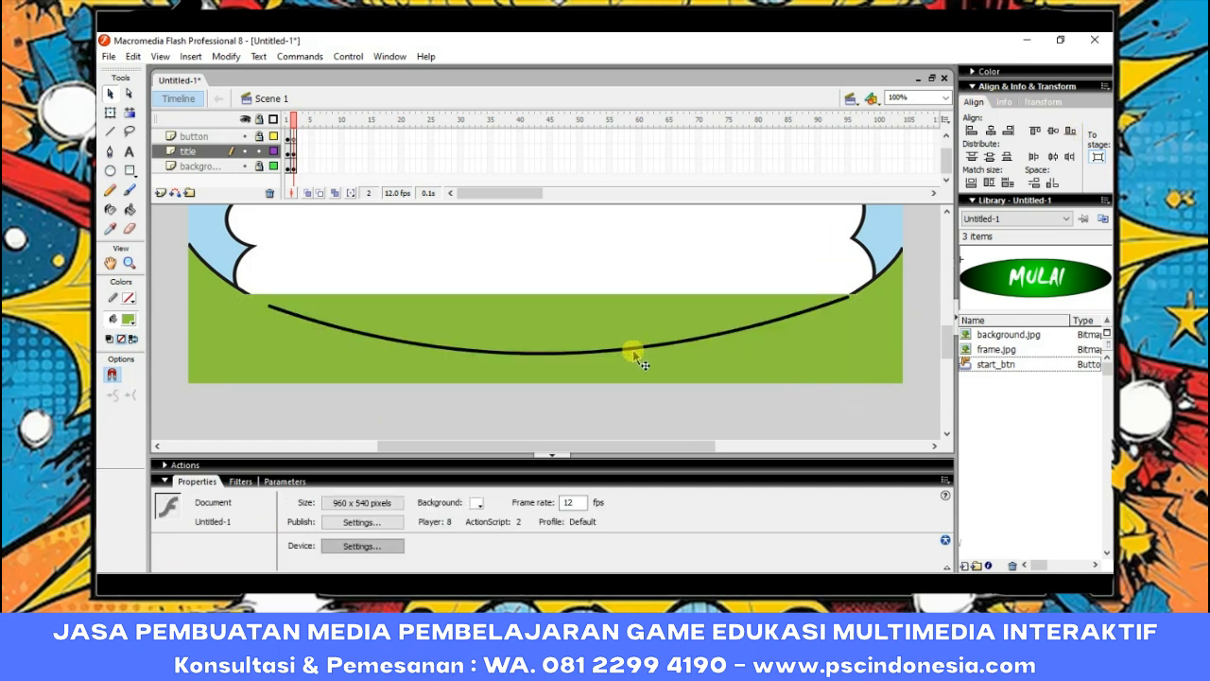
left_click(582, 317)
key("shift+Right")
key("shift+Right")
key("shift+Right")
key("shift+Right")
key("shift+Left")
key("shift+Left")
key("shift+Left")
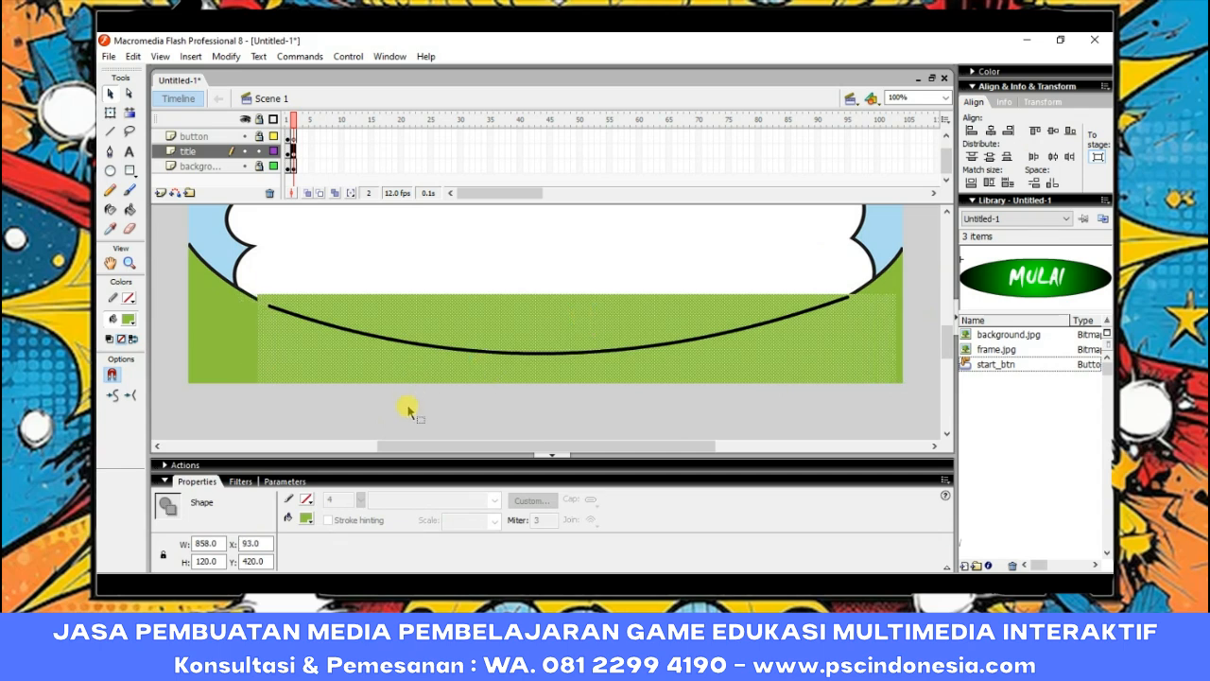
key("shift+Left")
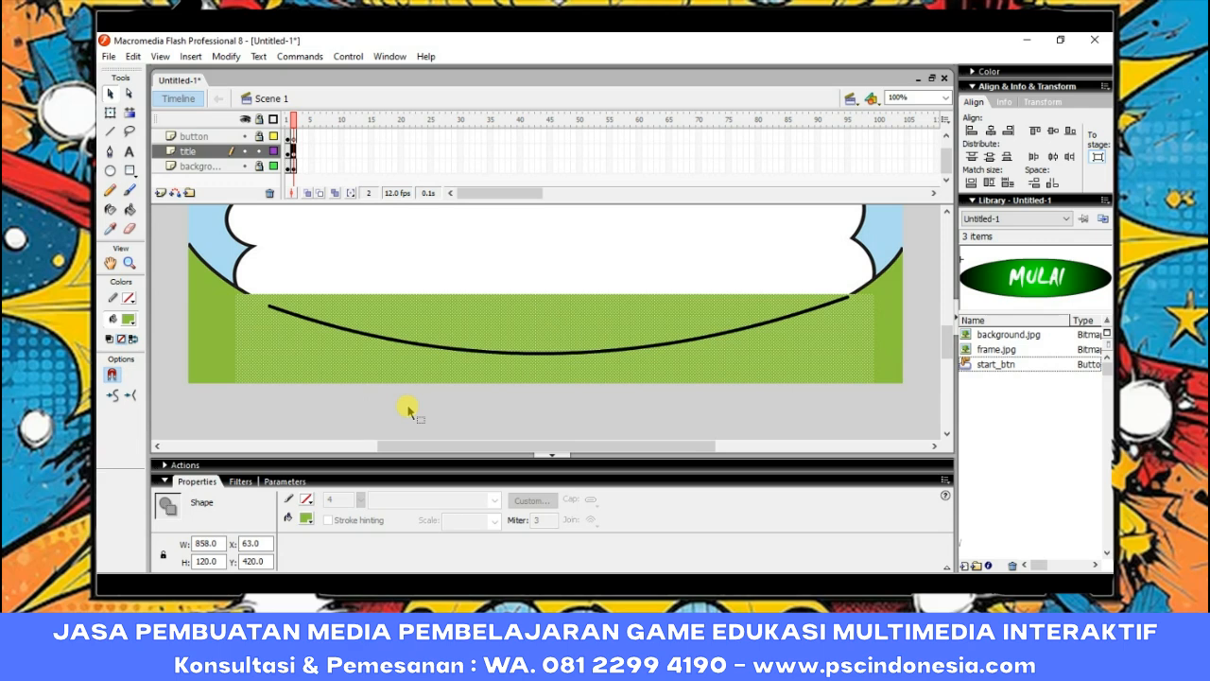
left_click(408, 408)
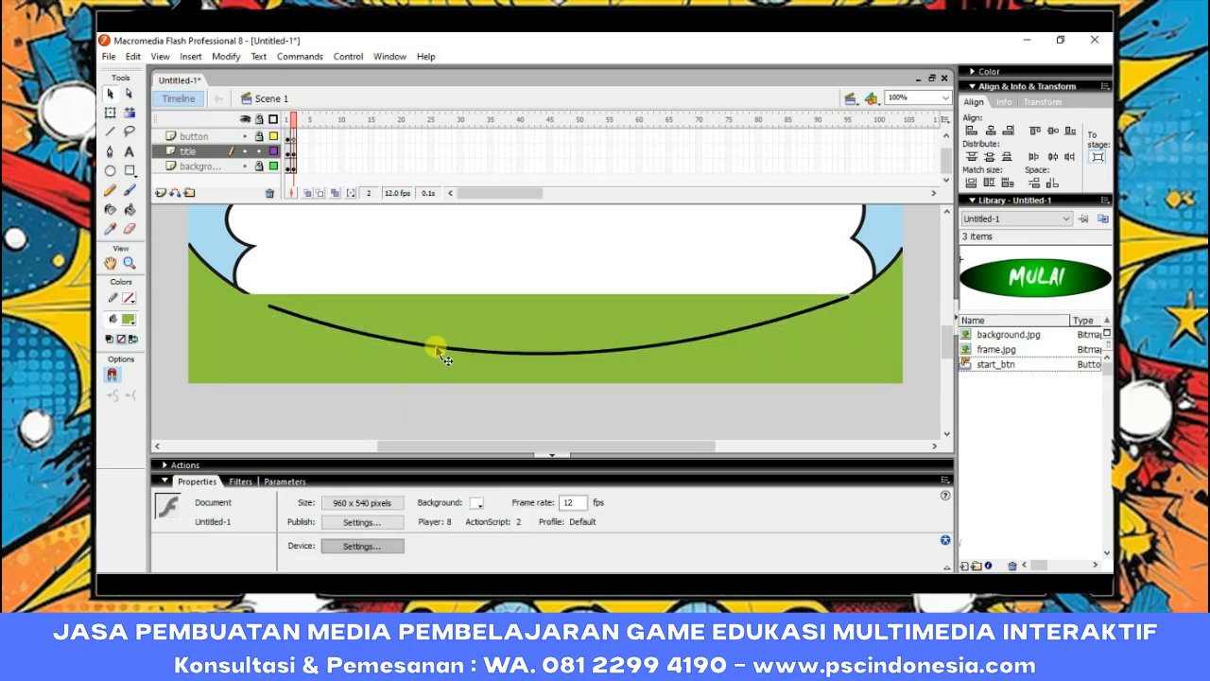
Group the curved line and, inside the group, extend both ends onto the hill outlines and bend its middle further down.
left_click(441, 351)
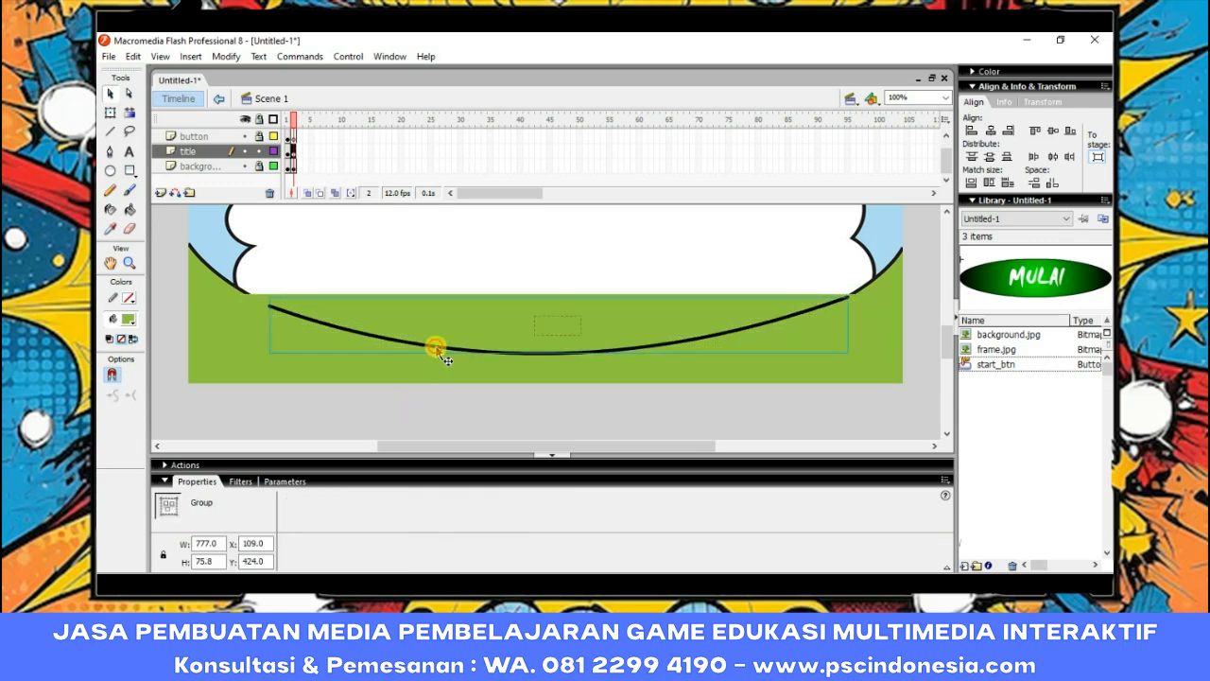
double_click(434, 347)
left_click(311, 386)
left_click_drag(270, 306, 243, 291)
left_click_drag(848, 297, 864, 288)
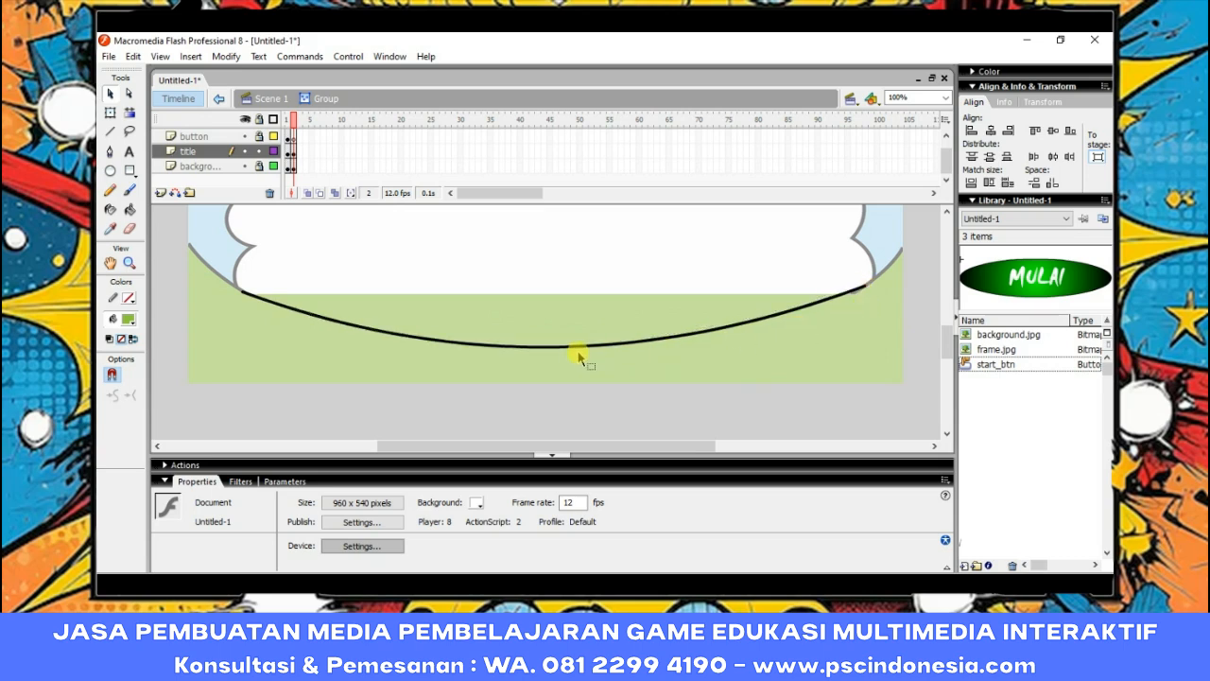
left_click_drag(580, 347, 597, 367)
Break the curve's group apart to delete the green fill above the line, and lock the title layer.
left_click(295, 149)
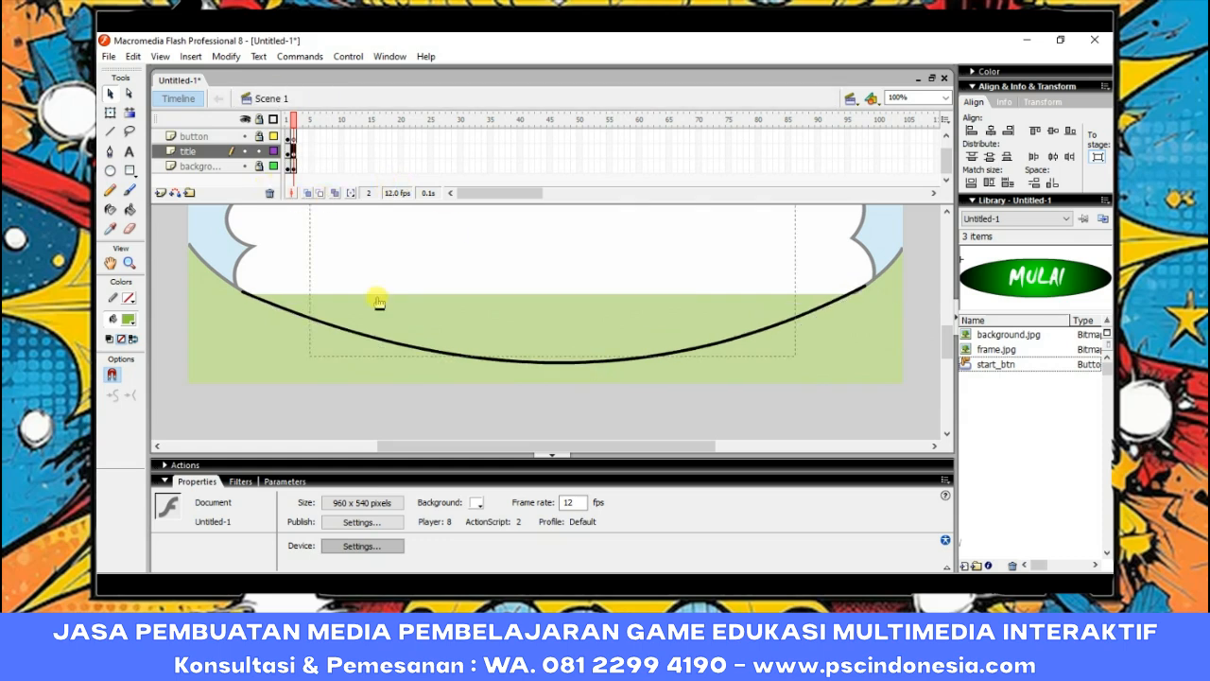
key("ctrl+b")
left_click(510, 414)
left_click(553, 312)
key("Delete")
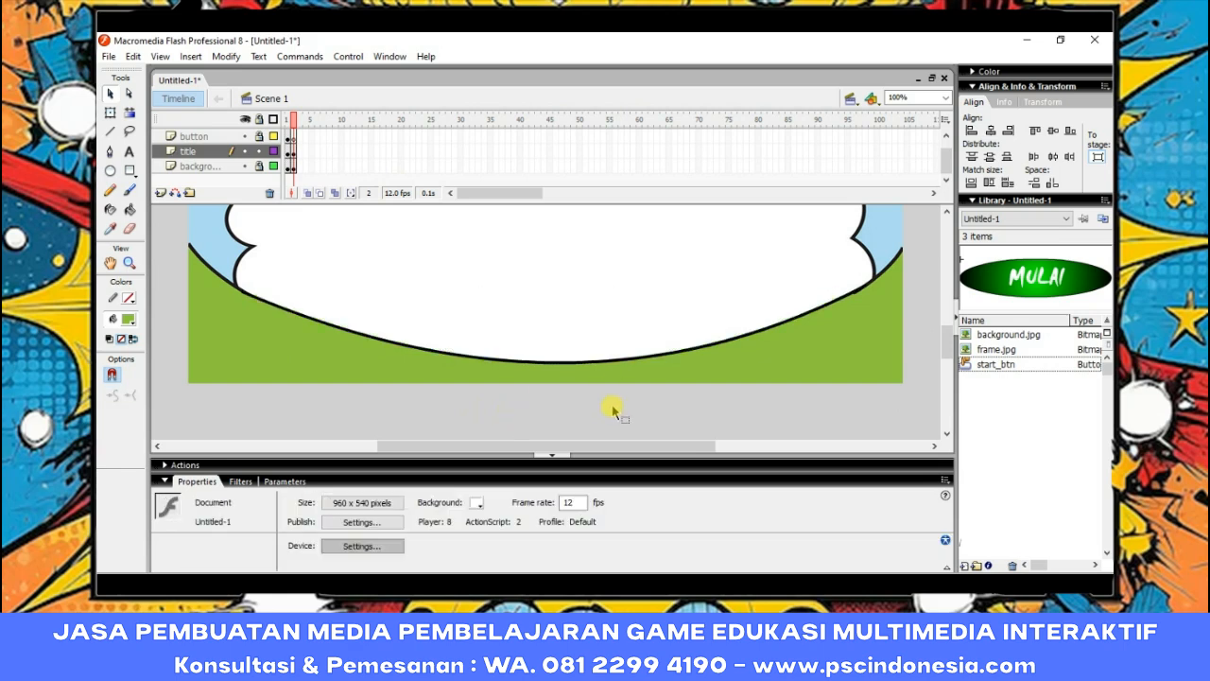
left_click(259, 152)
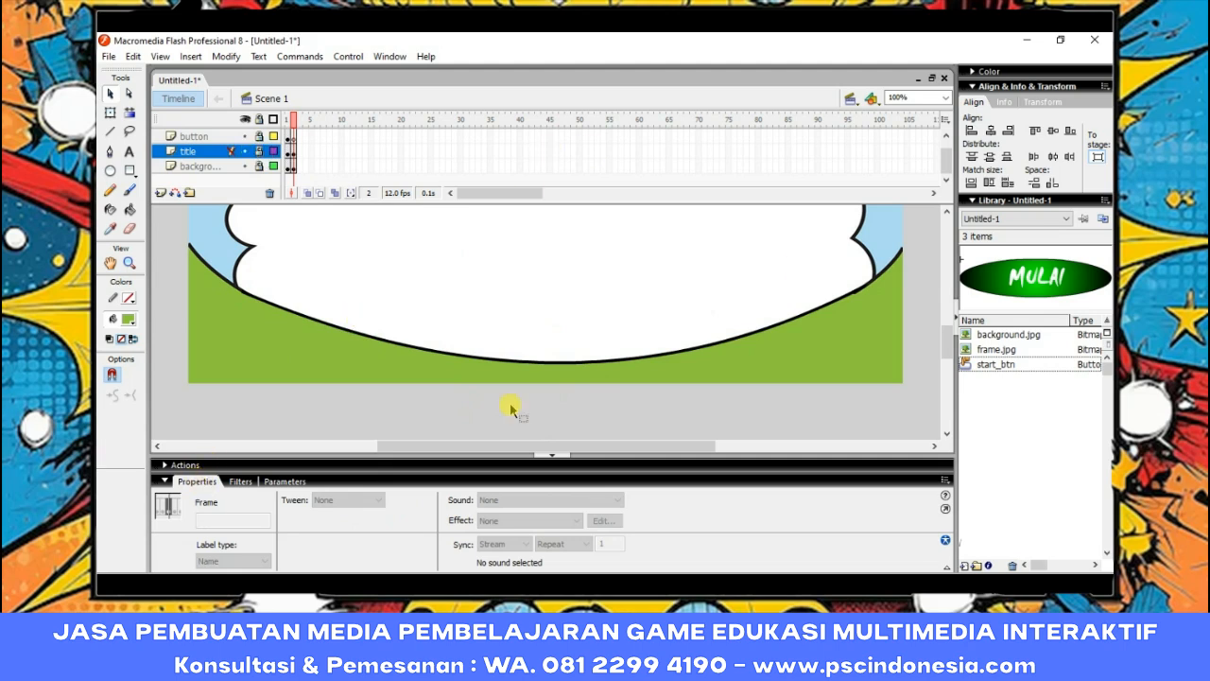
Unlock the kotak layer and insert a keyframe at its frame 2.
left_click(196, 482)
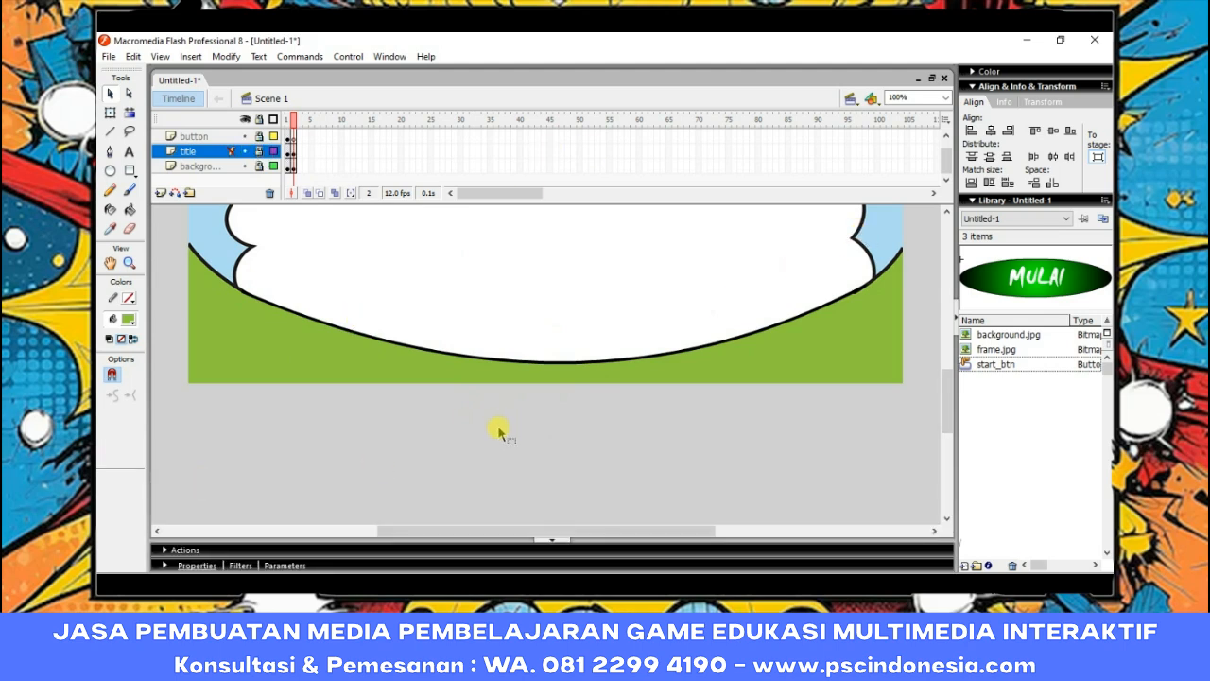
scroll(501, 430, "up", 2)
scroll(925, 338, "up", 3)
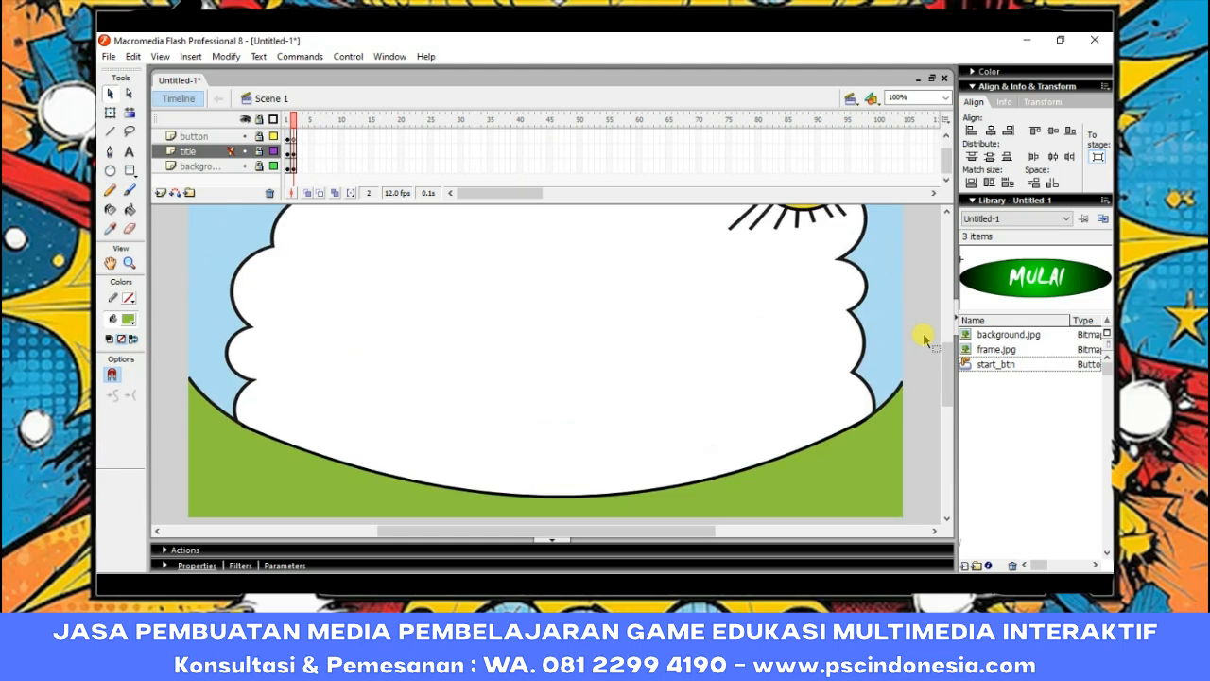
scroll(925, 351, "up", 2)
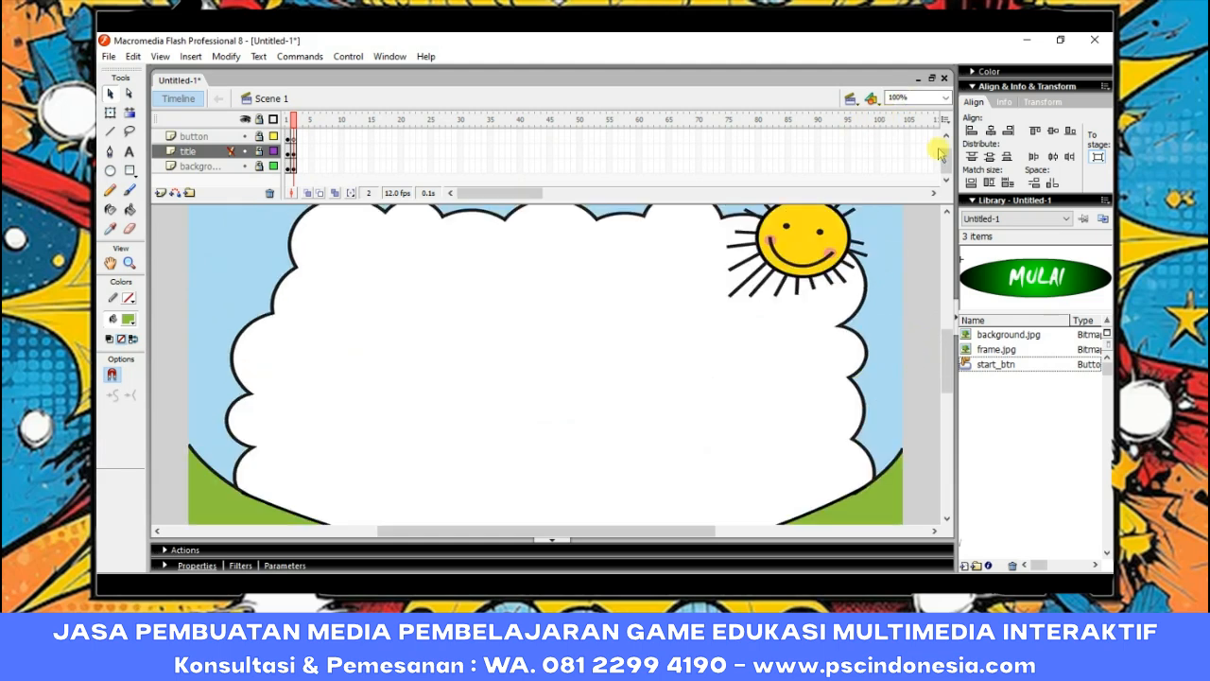
left_click_drag(945, 160, 946, 138)
left_click(258, 136)
right_click(293, 139)
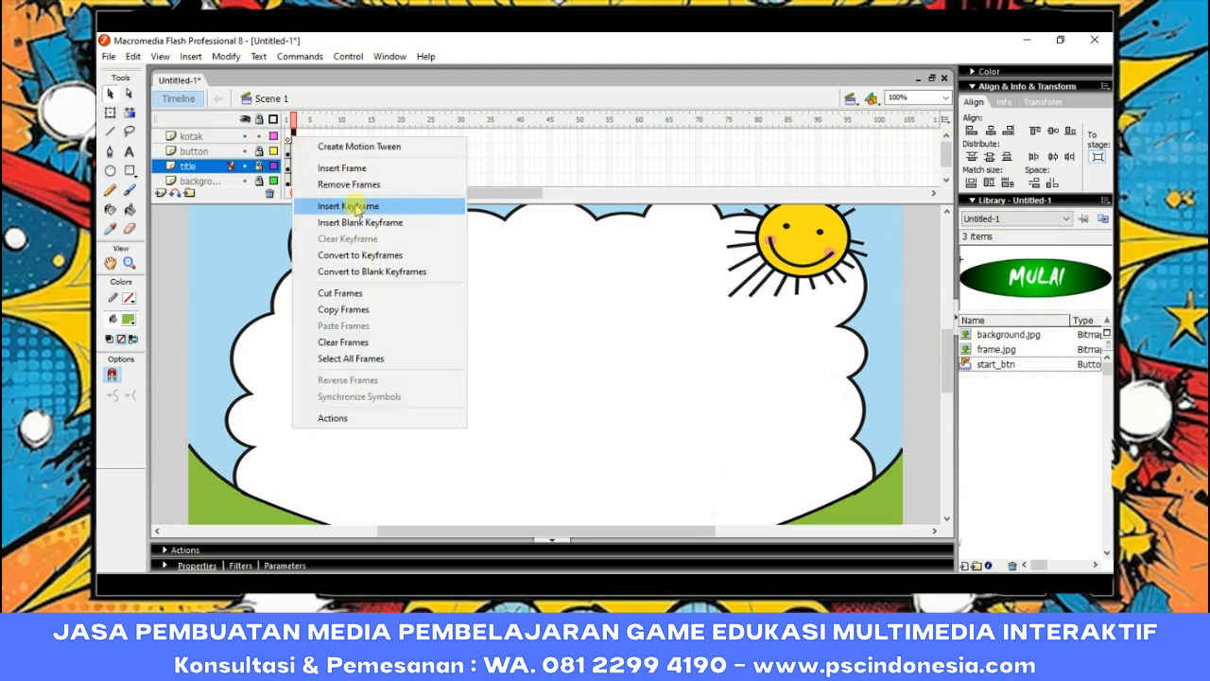
left_click(360, 202)
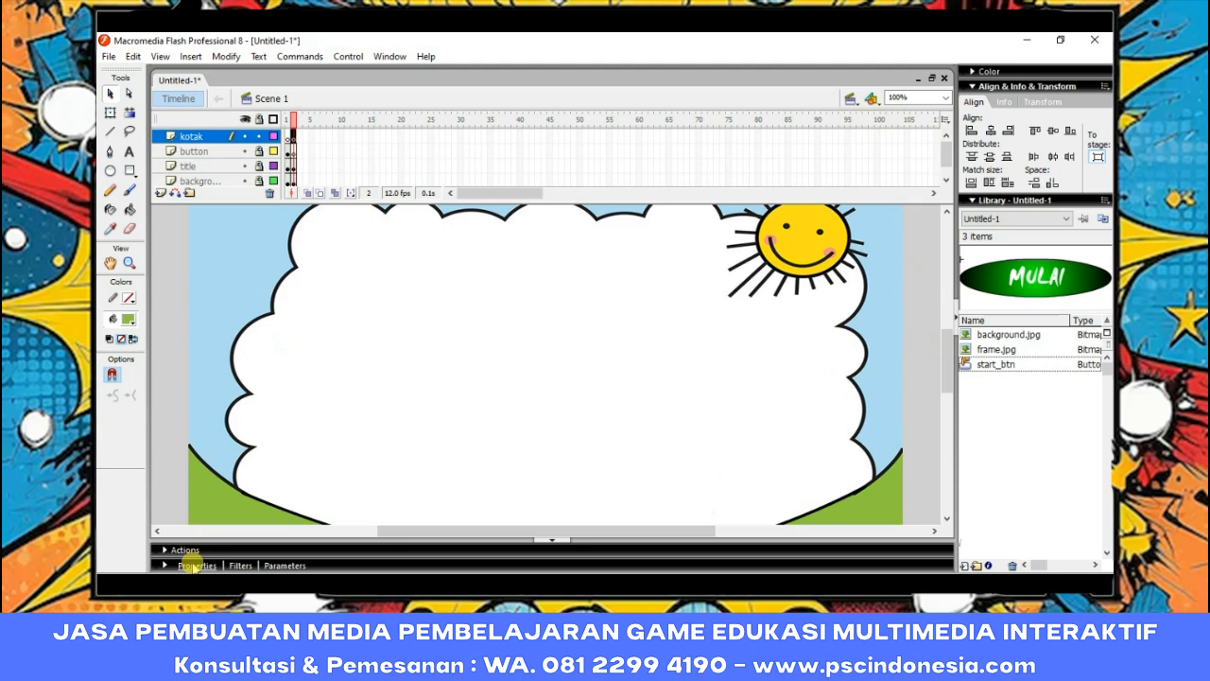
On the kotak layer, draw a square about 75.5 px wide inside the cloud with a 4 px black stroke and #FFFF99 fill.
left_click(194, 566)
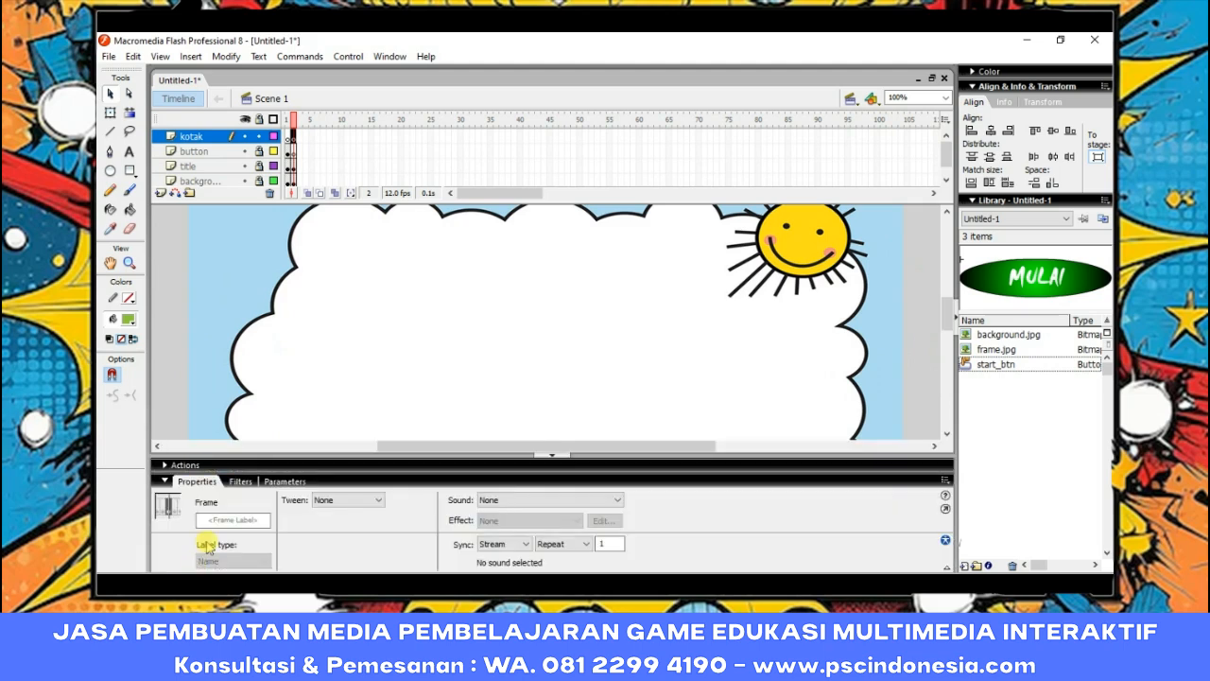
left_click(130, 170)
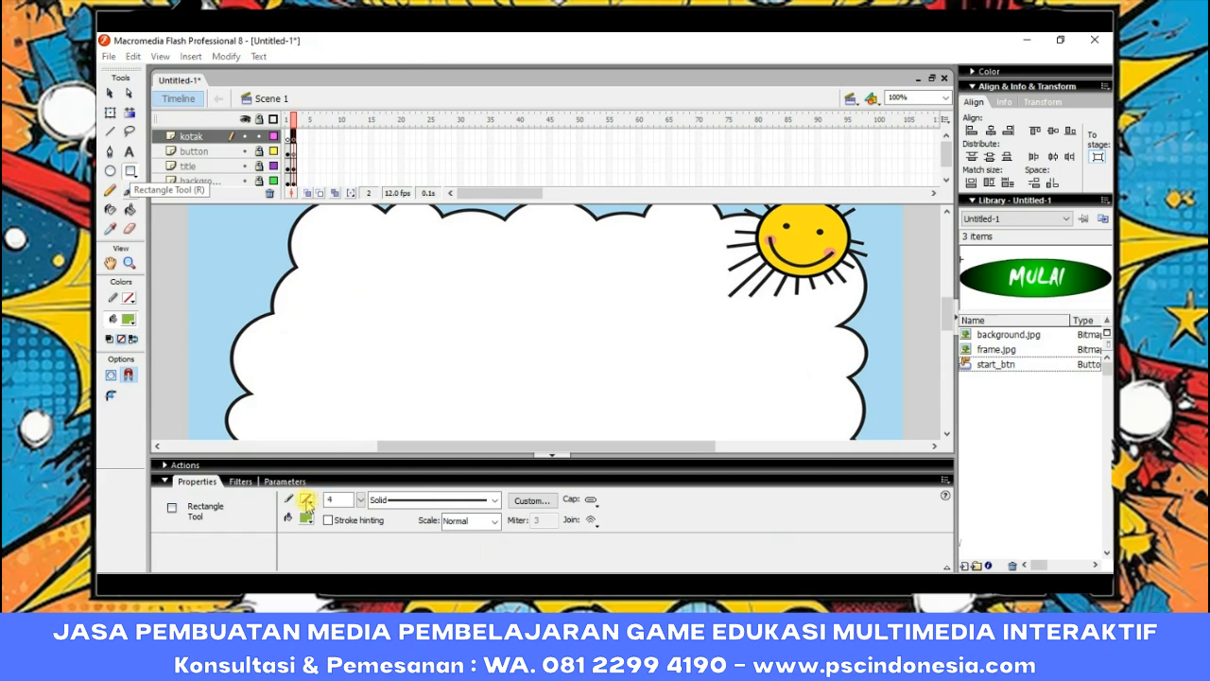
left_click(307, 502)
left_click(329, 432)
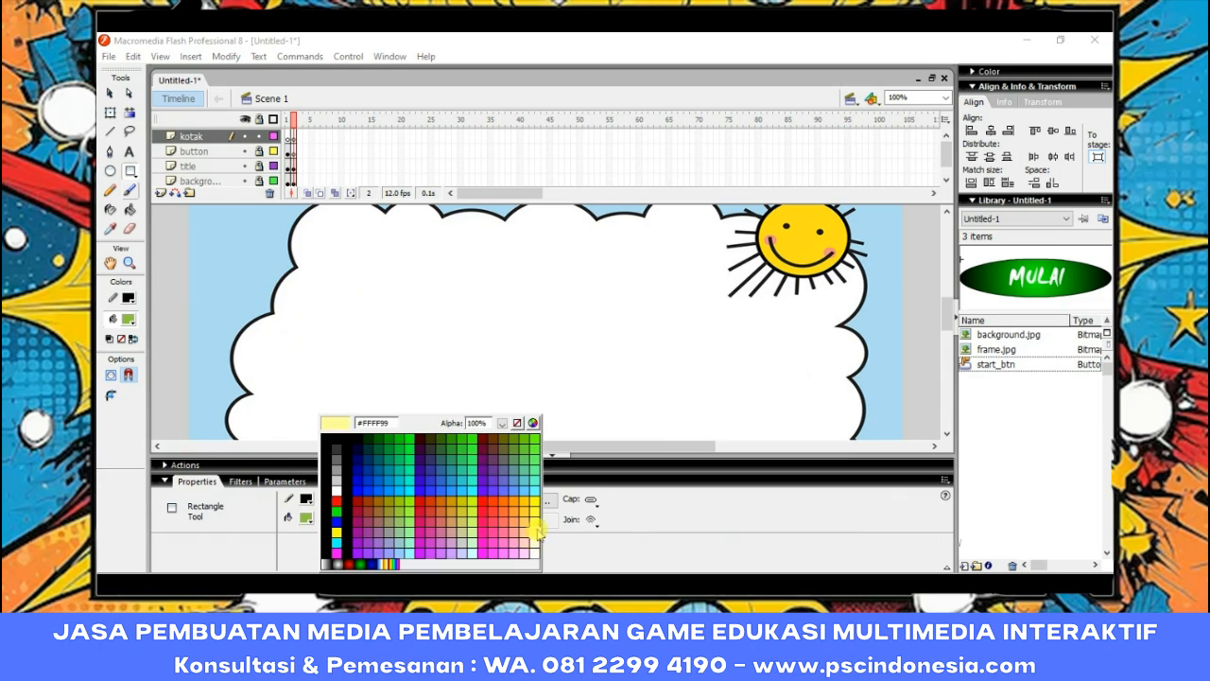
left_click(536, 534)
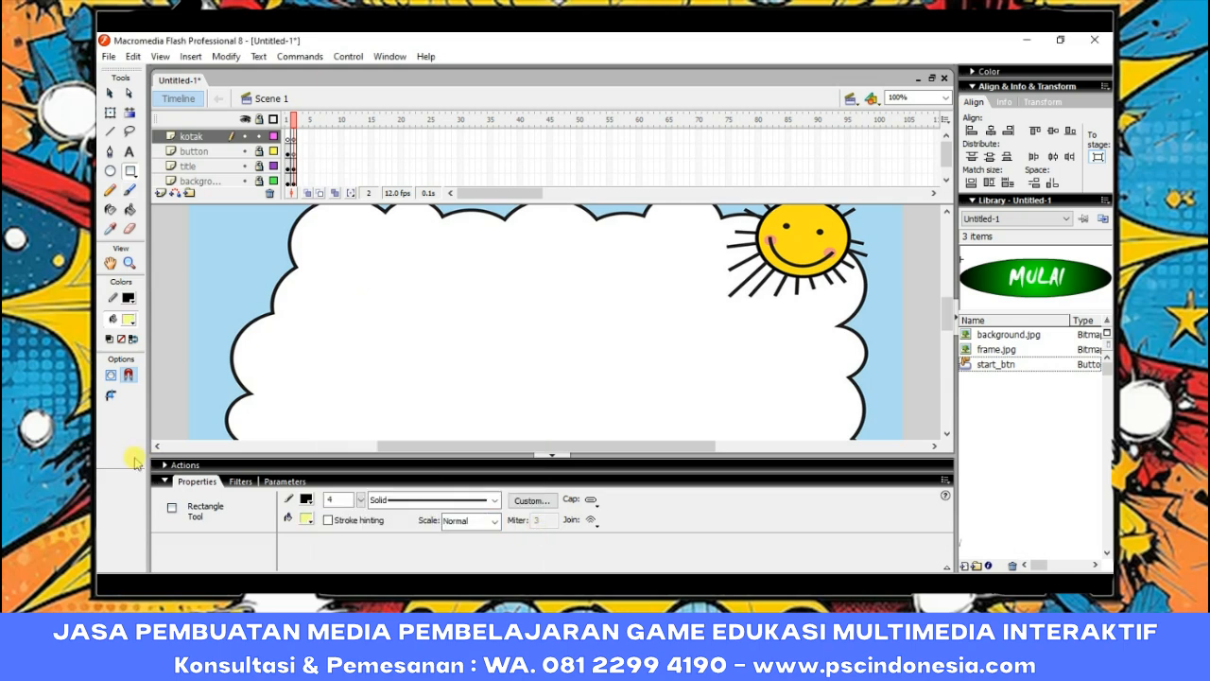
left_click(192, 483)
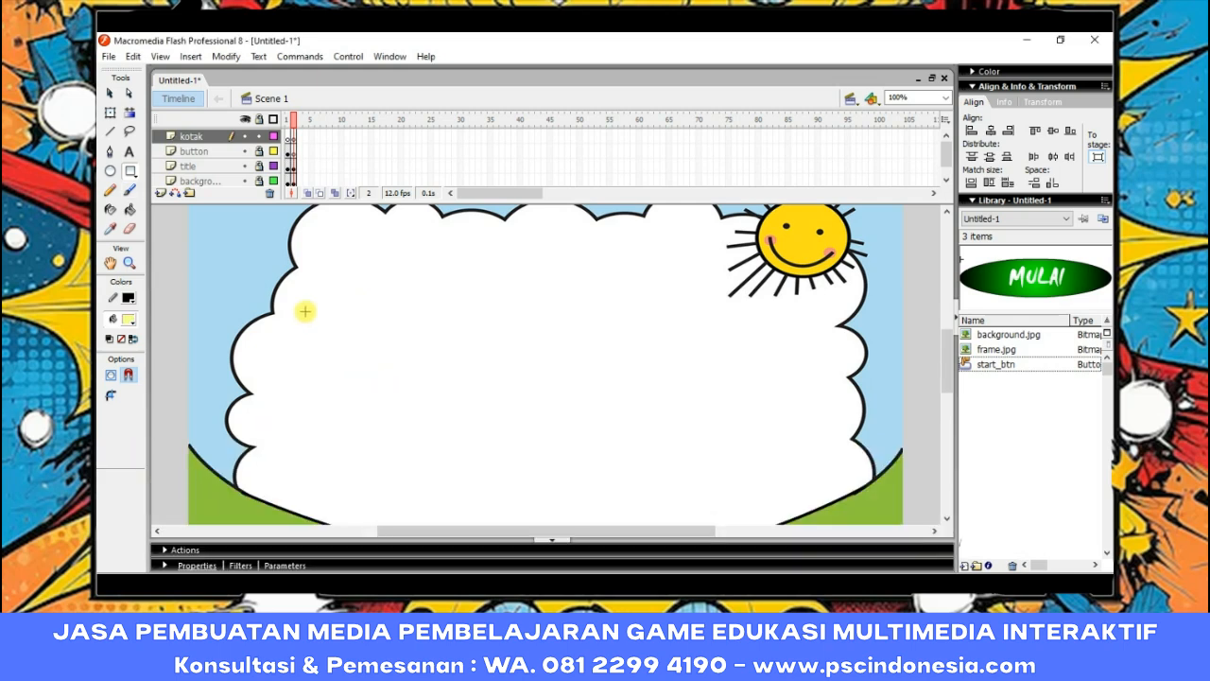
left_click_drag(296, 304, 354, 361)
left_click(110, 93)
Resize the yellow square with its outline to 80 × 80 px with proportions locked.
double_click(331, 352)
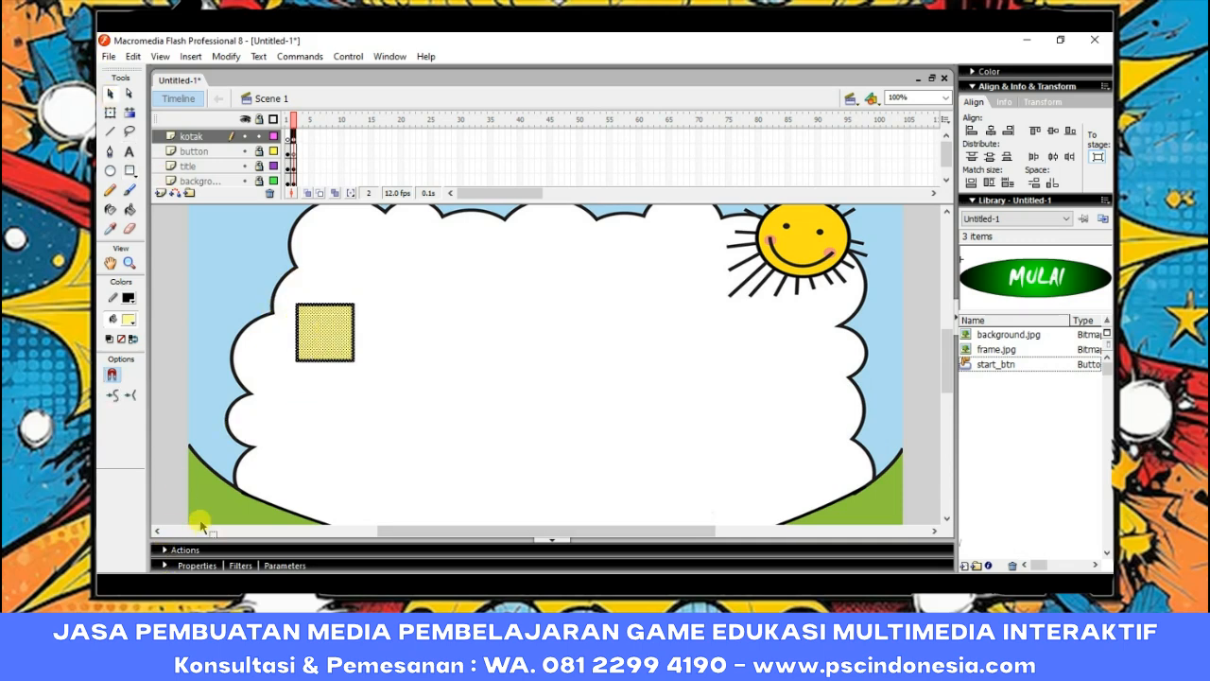
left_click(194, 565)
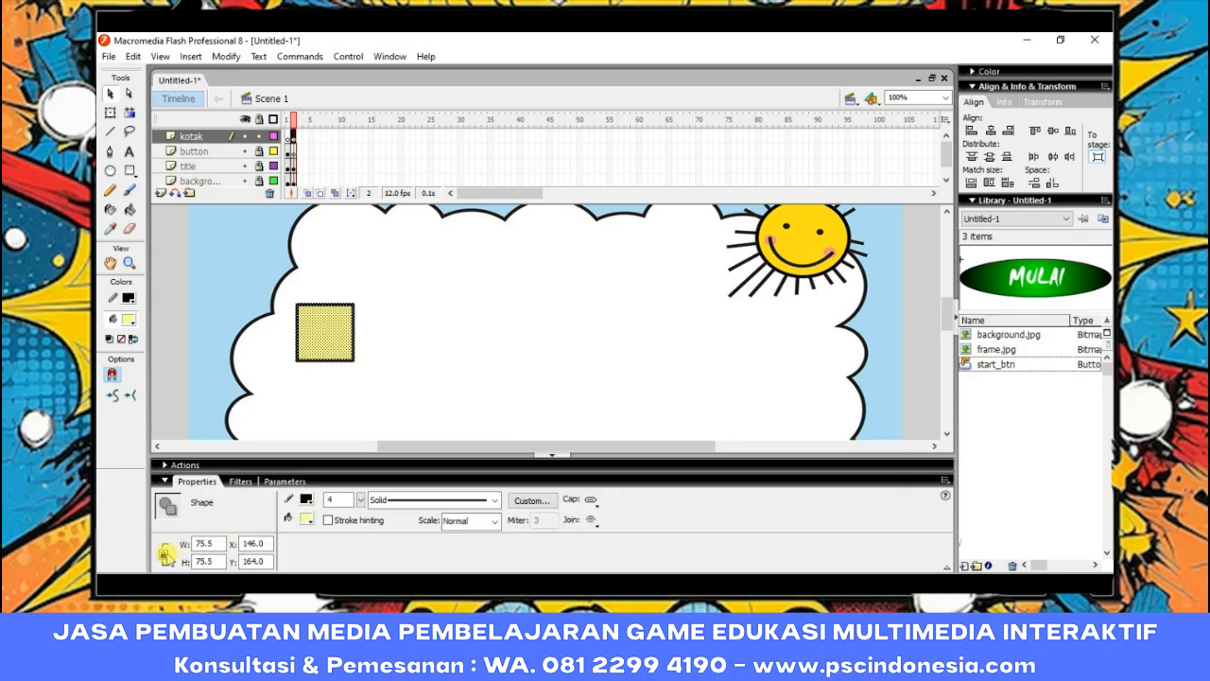
double_click(206, 544)
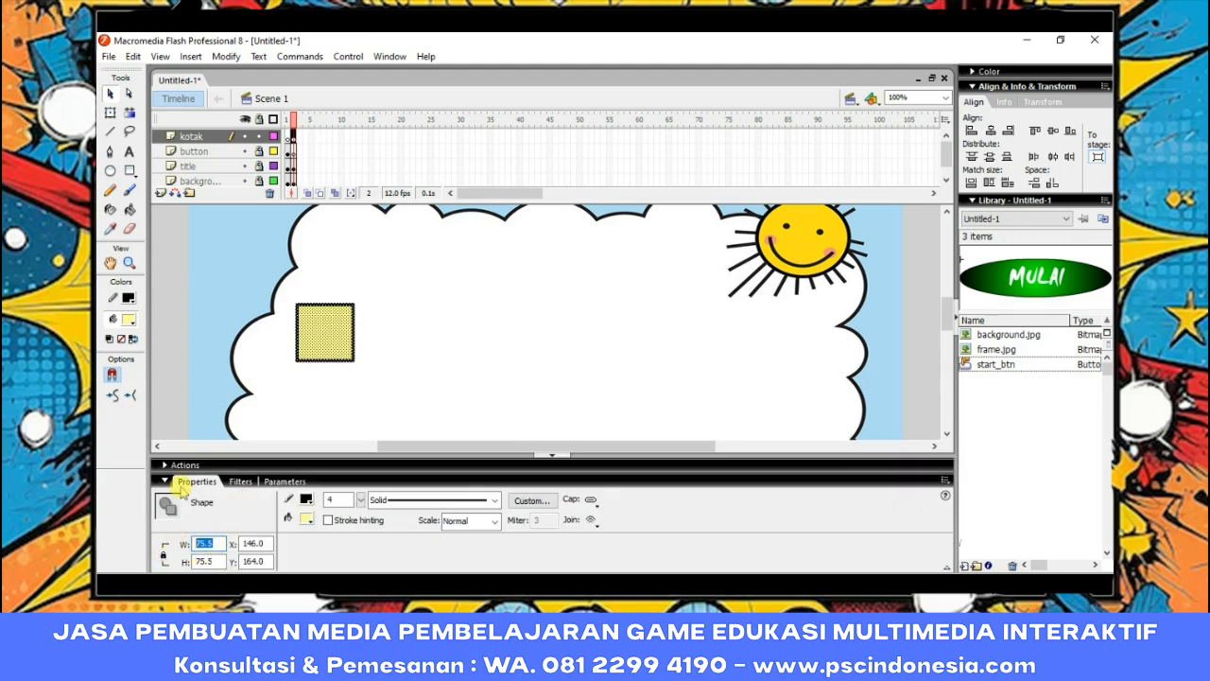
key("Return")
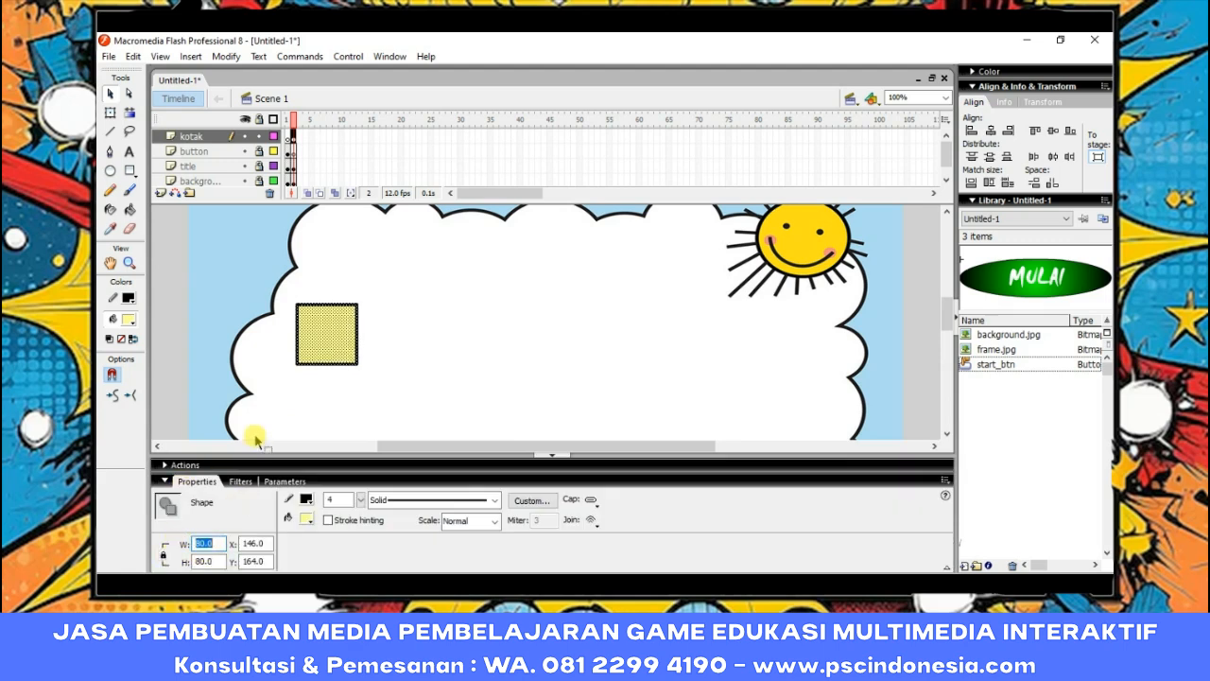
left_click(193, 482)
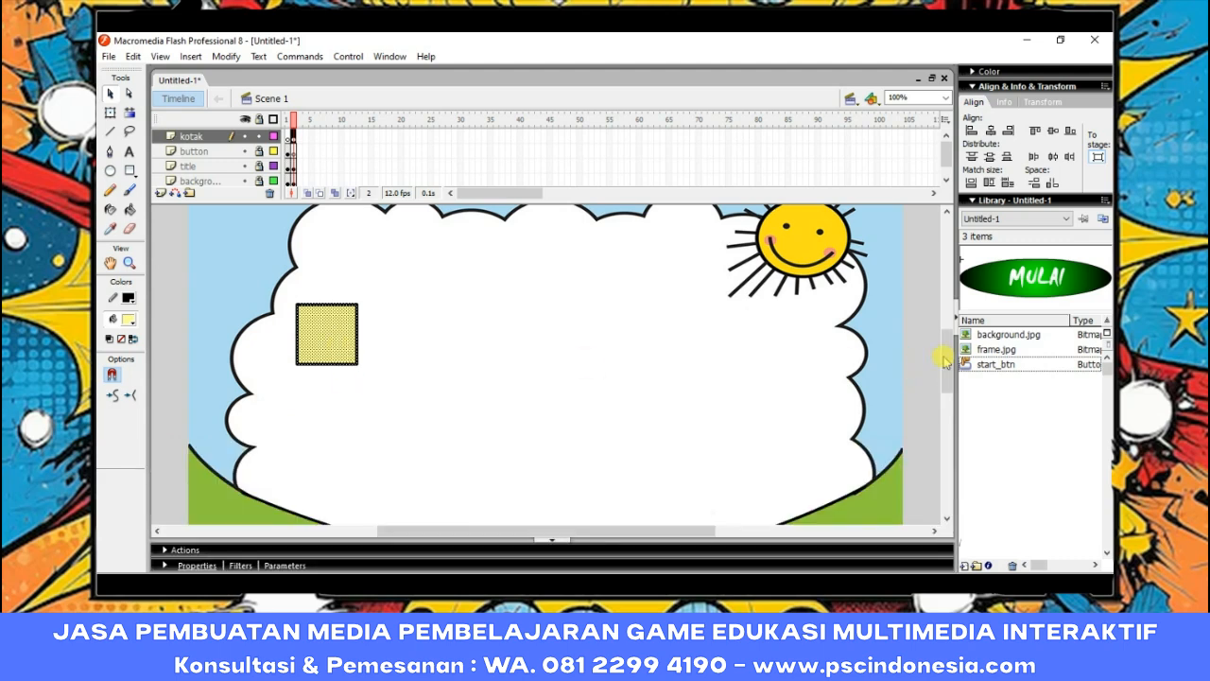
Convert the yellow square with its outline to a movie clip symbol named kotak_mc.
scroll(947, 356, "down", 2)
right_click(329, 306)
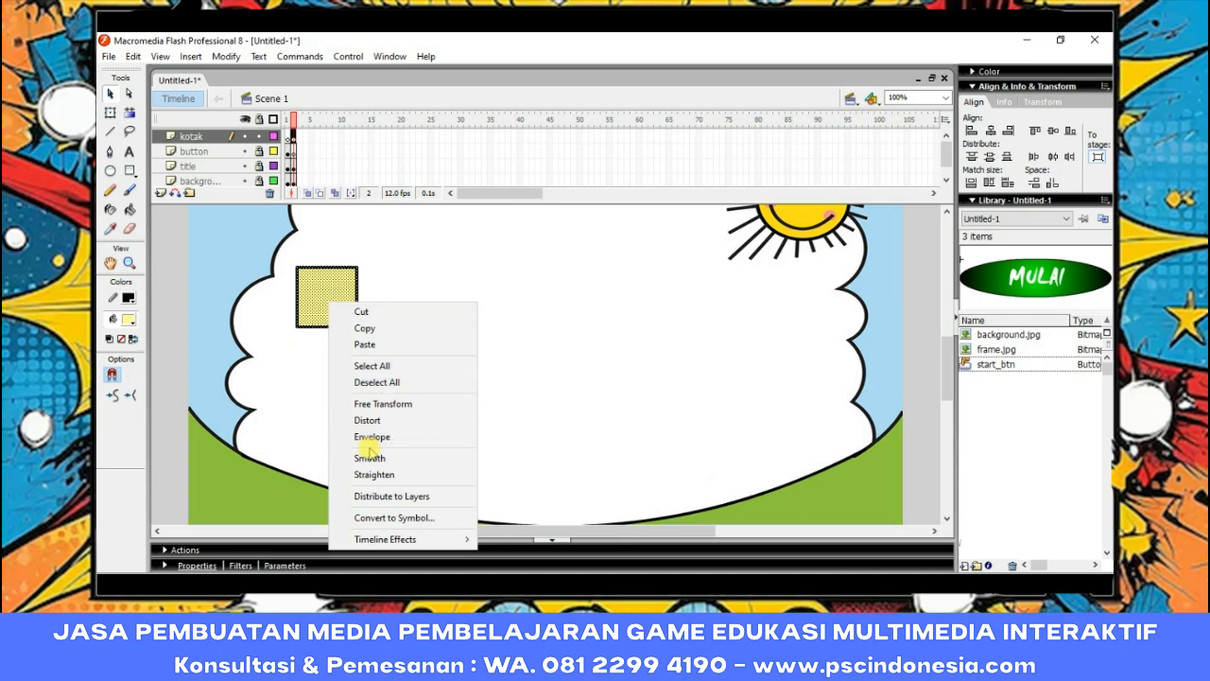
left_click(393, 517)
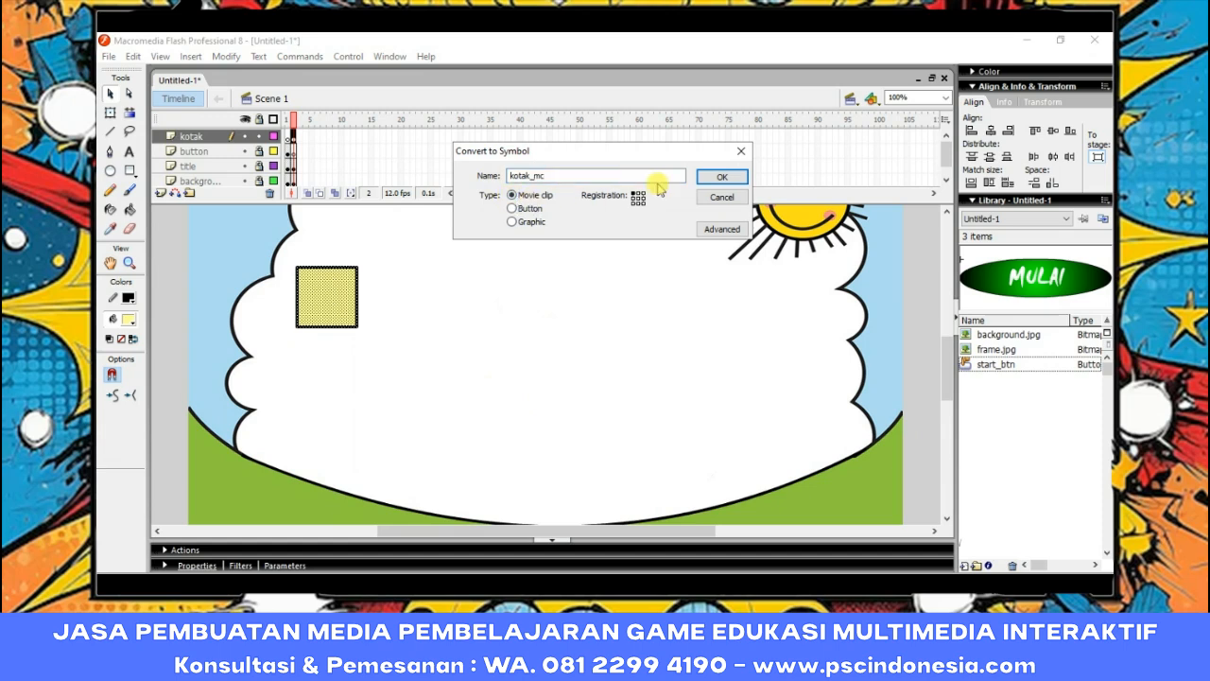
left_click(720, 176)
Set the kotak_mc square's Y position to 150 and centre it horizontally on the stage.
left_click_drag(316, 300, 542, 328)
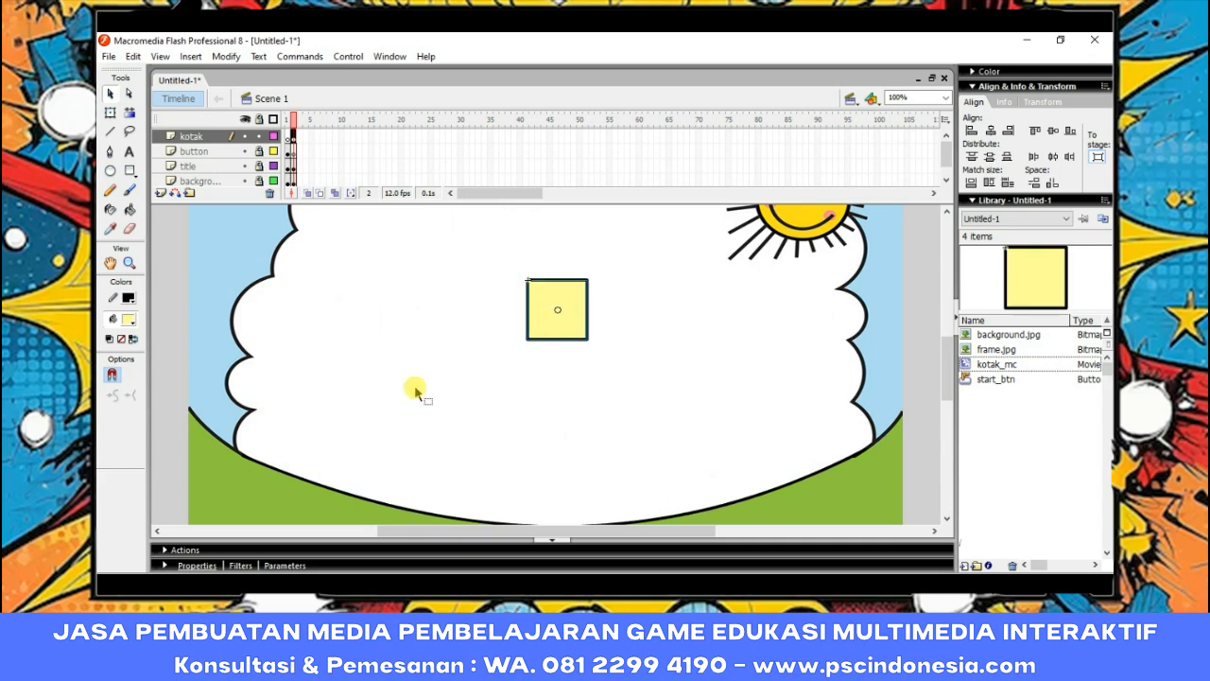
left_click(189, 565)
left_click_drag(272, 562, 223, 561)
type("150")
key("Return")
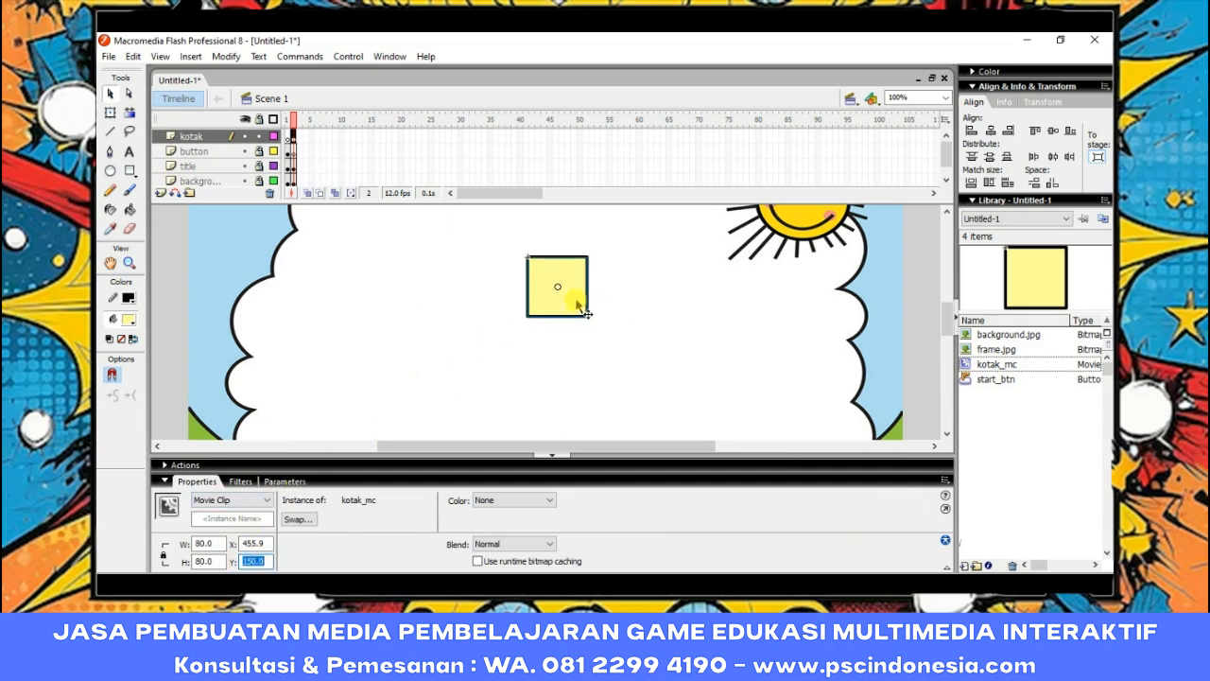
left_click(991, 130)
left_click(659, 318)
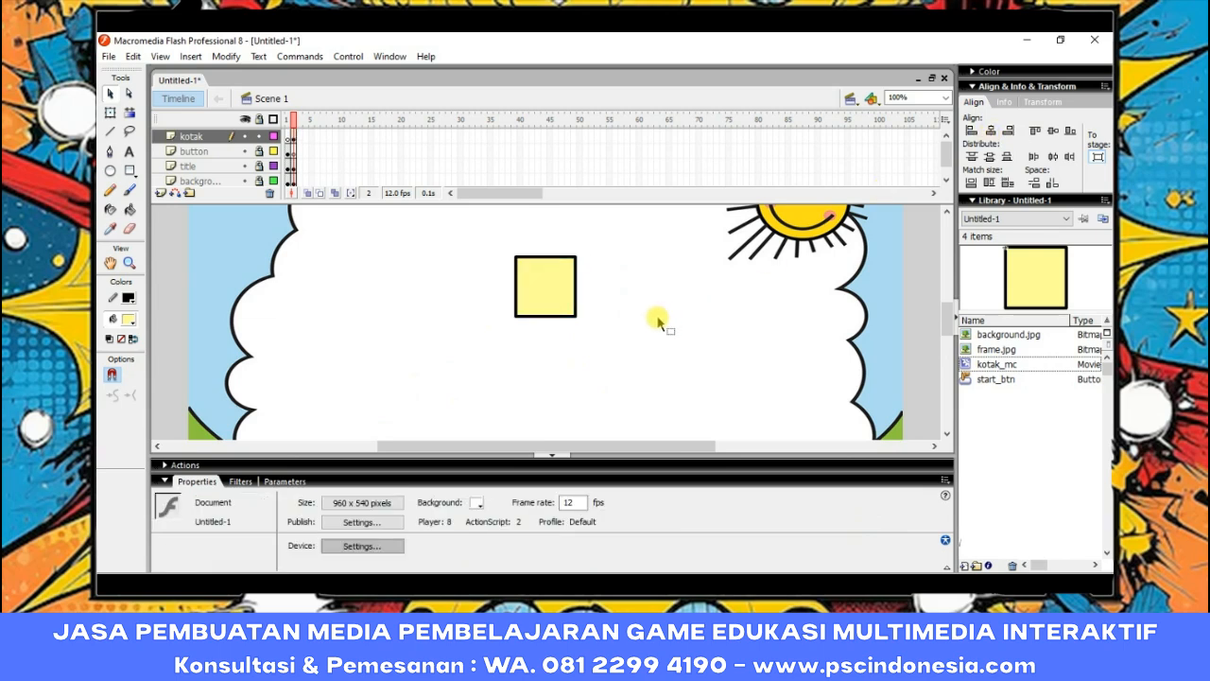
left_click(550, 294)
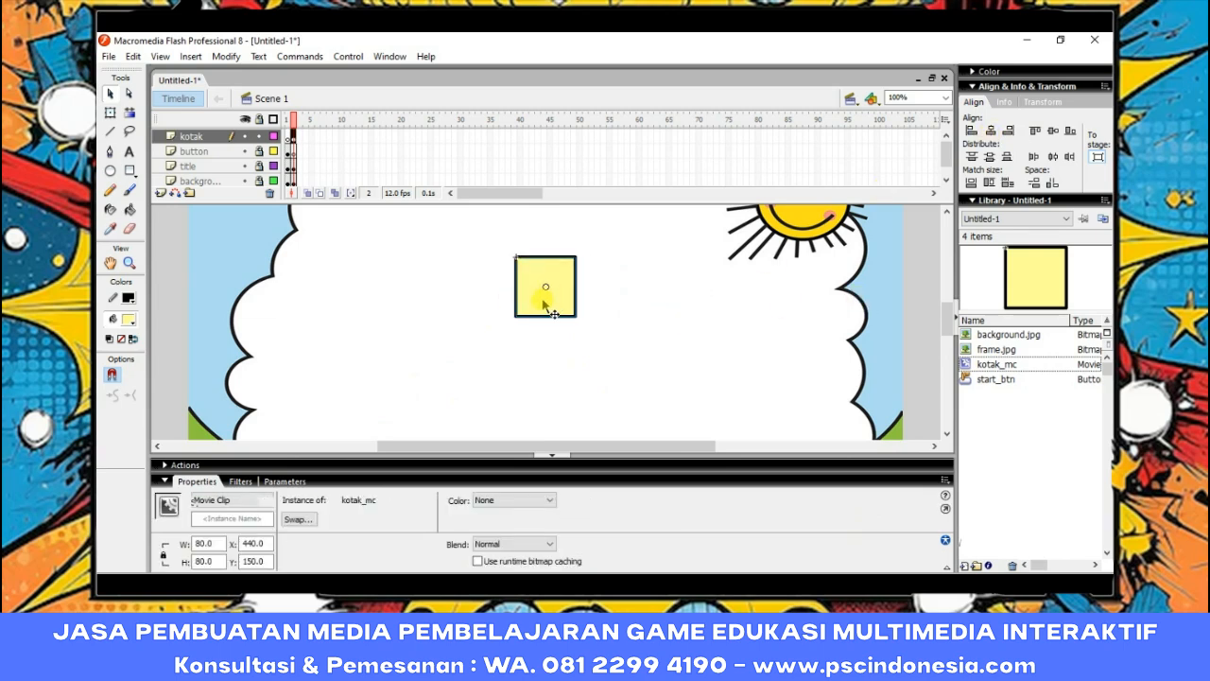
left_click_drag(546, 301, 631, 303)
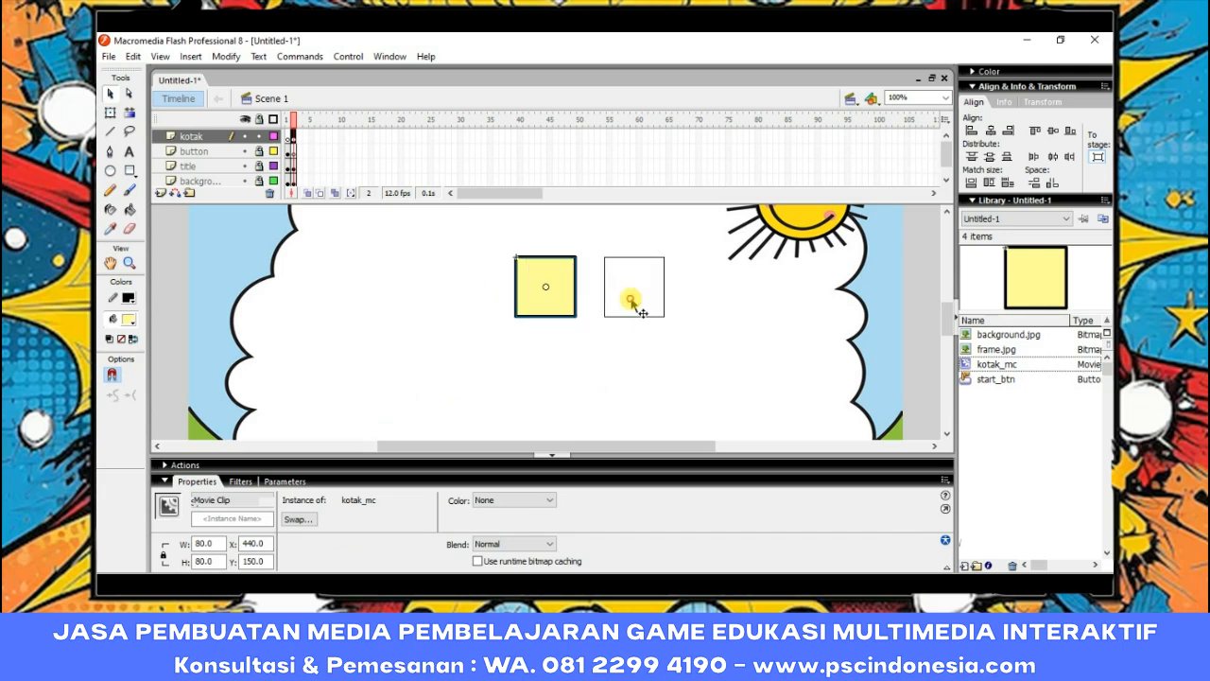
left_click_drag(631, 300, 632, 304)
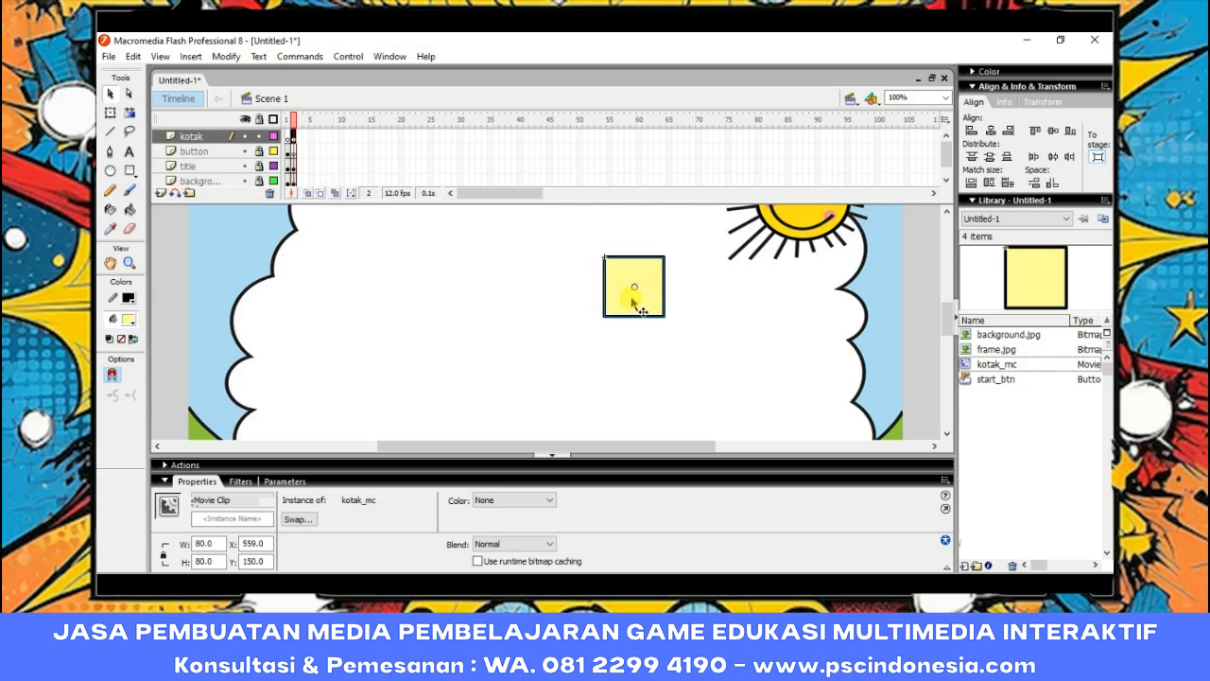
key("ctrl+z")
Copy the centred kotak_mc square, paste it, and place the duplicate to its right at the same height.
right_click(553, 305)
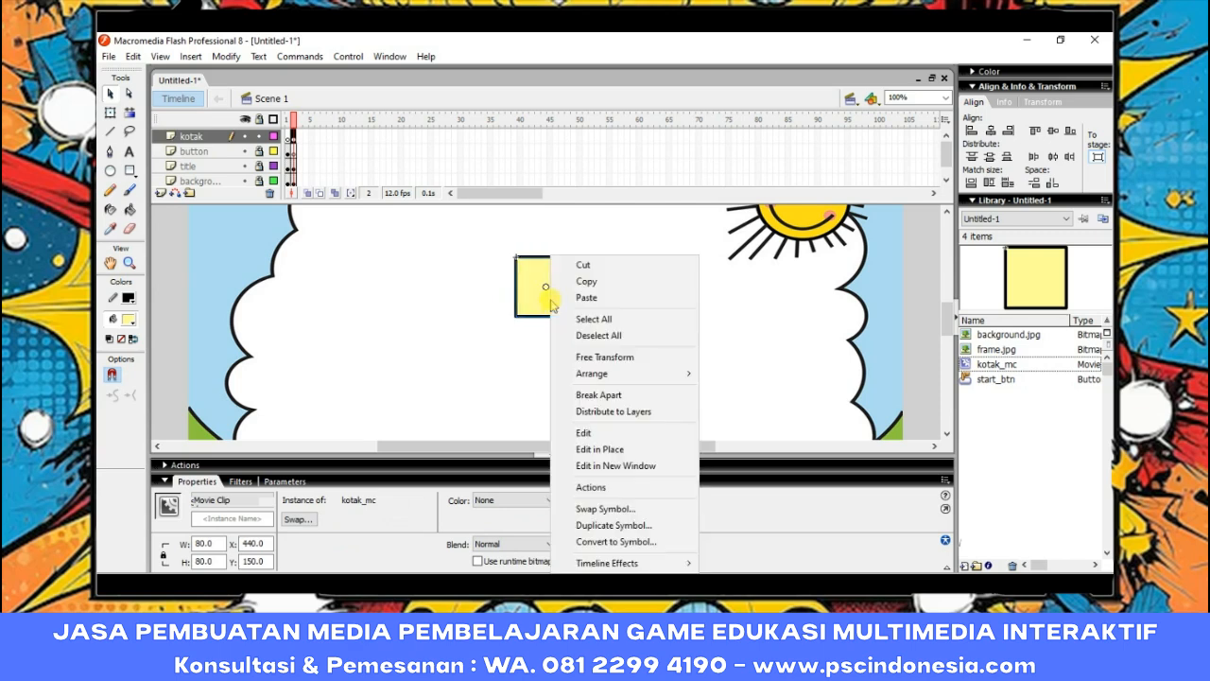
left_click(601, 287)
right_click(643, 276)
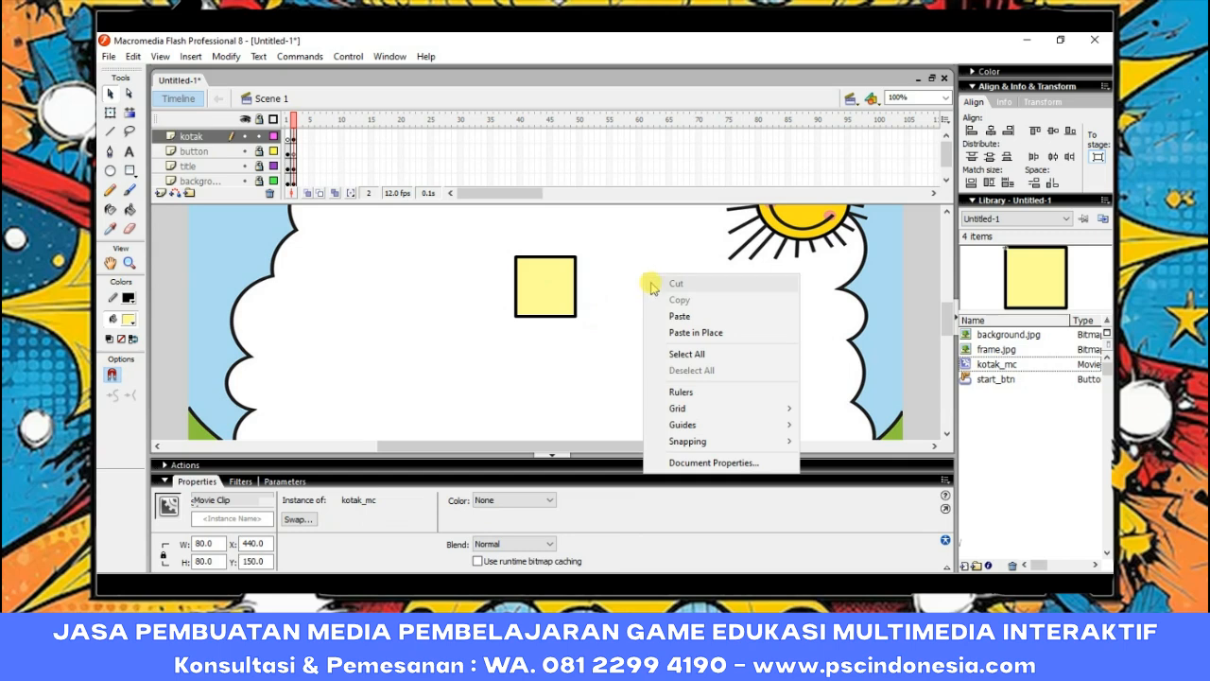
left_click(711, 316)
left_click_drag(542, 328, 626, 297)
left_click(538, 296)
left_click(631, 297)
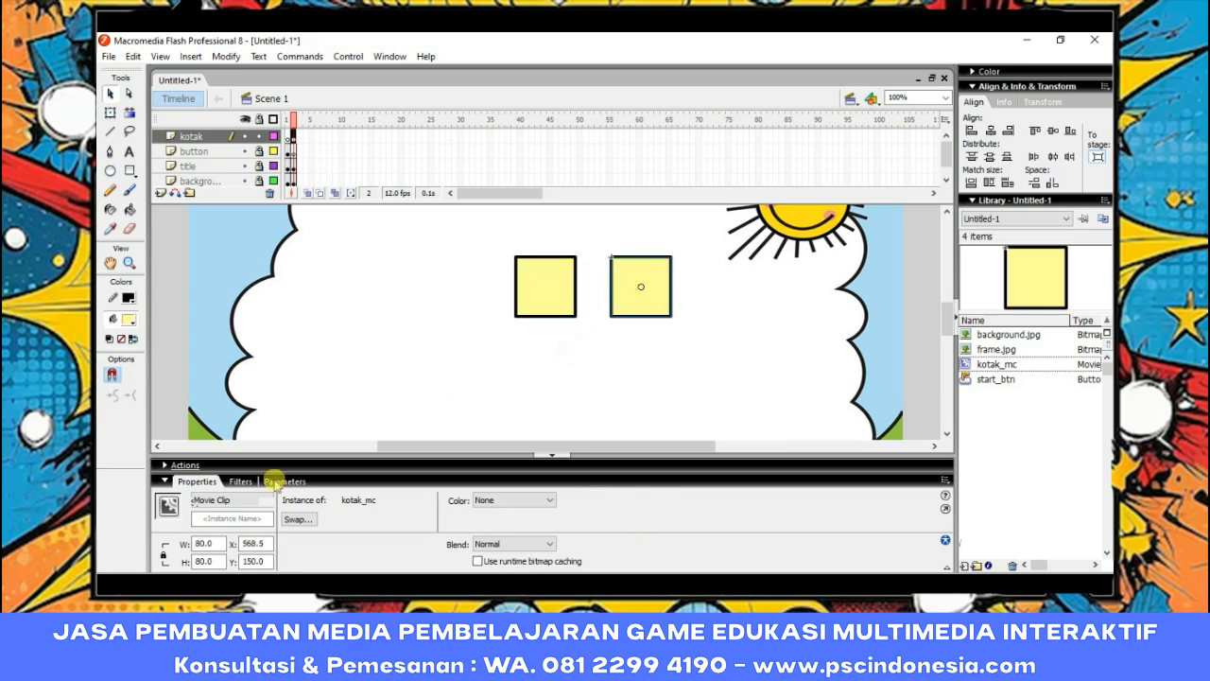
Set the pasted square's X position to 560.
double_click(253, 542)
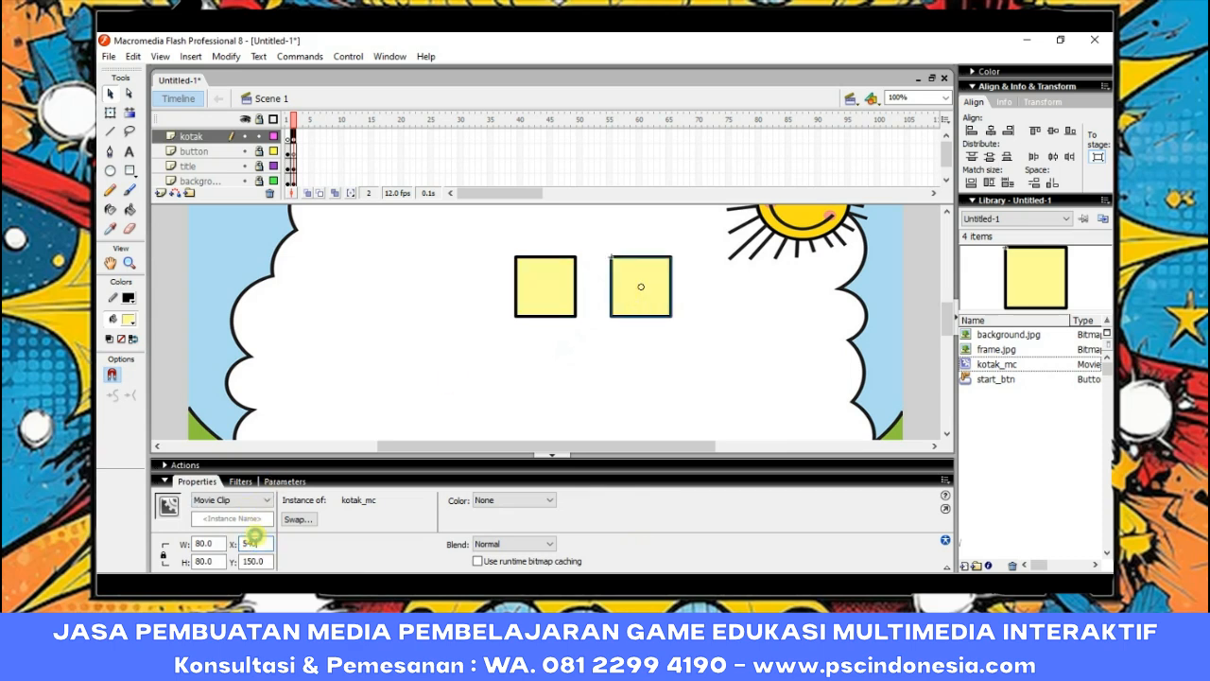
type("540")
key("Return")
type("560")
key("Return")
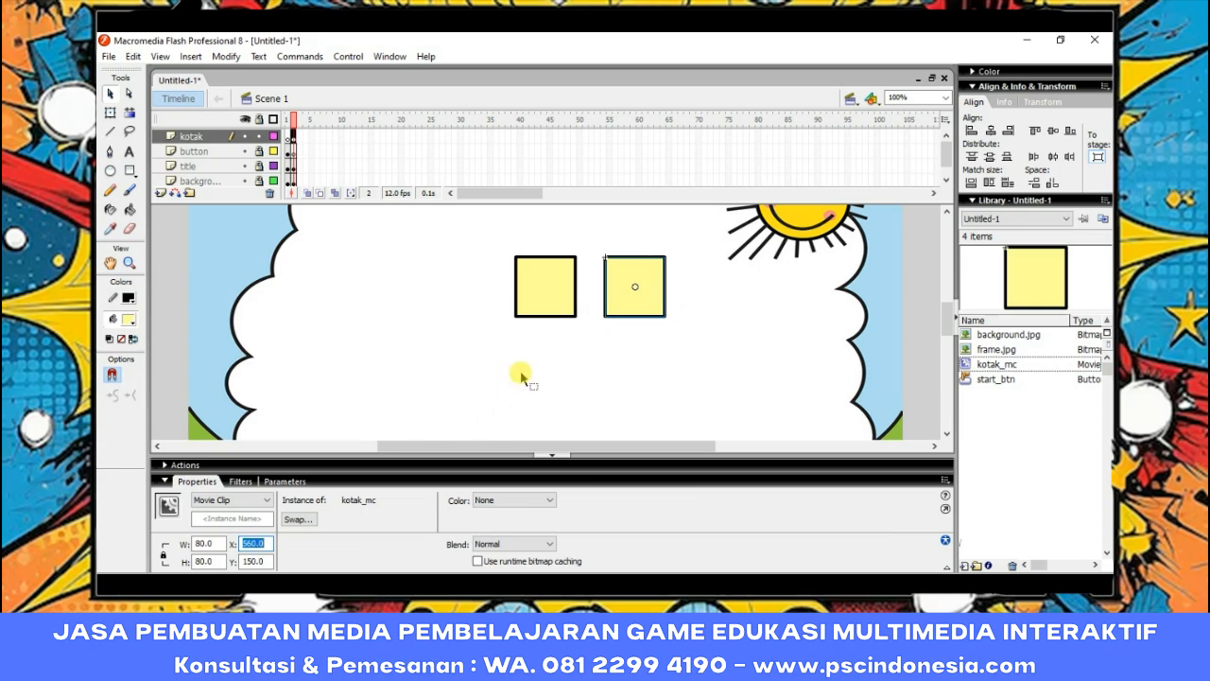
Paste a third square to the right end of the row, at X 680 and Y 150.
right_click(632, 344)
left_click(686, 386)
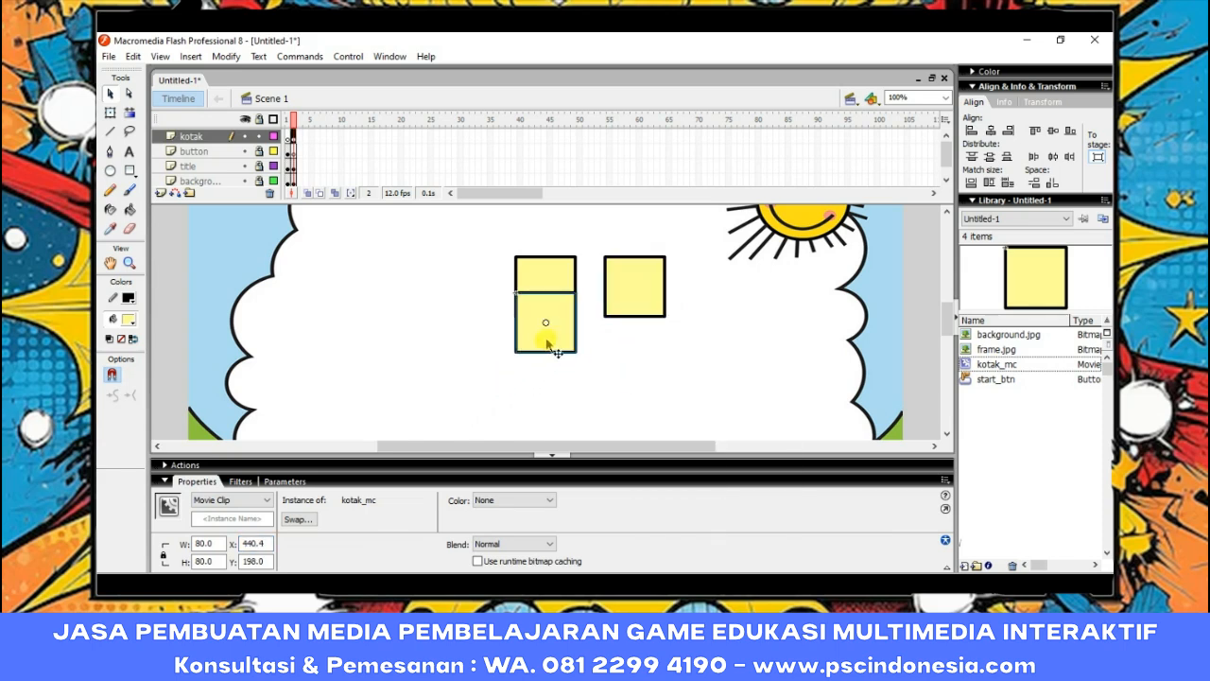
left_click_drag(553, 331, 733, 295)
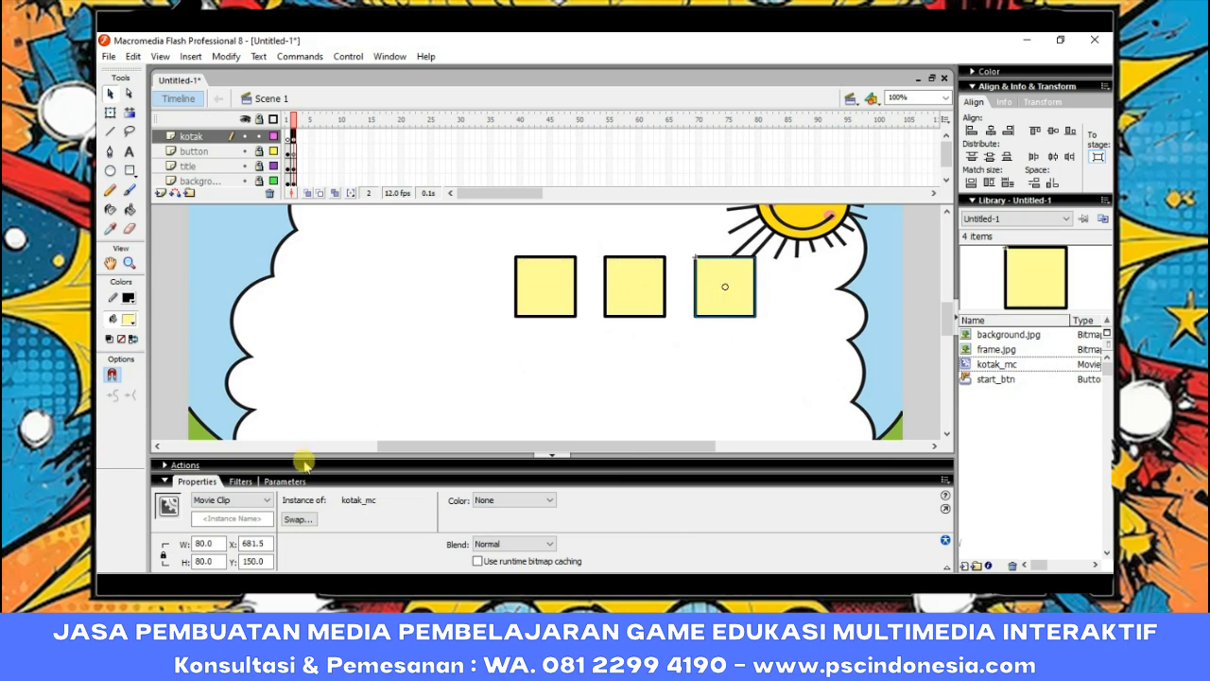
double_click(254, 544)
key("Return")
Paste a fourth square to the left of the centred one, at X 320 and Y 150.
right_click(594, 343)
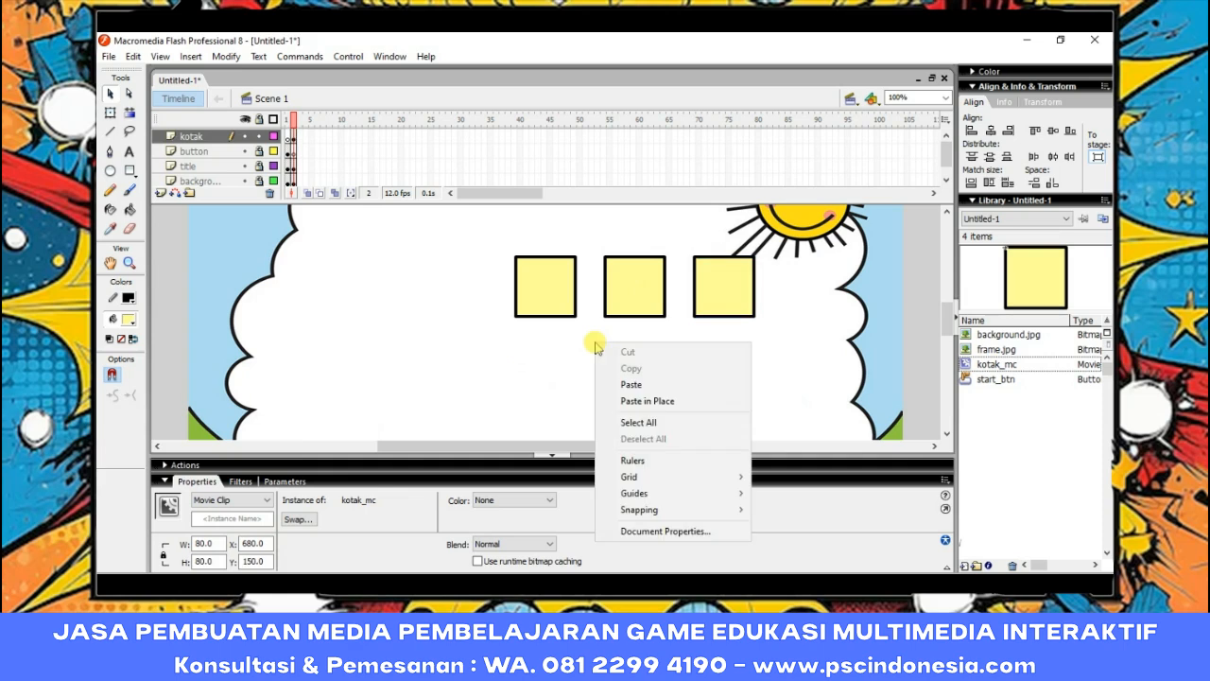
left_click(645, 395)
left_click_drag(544, 331, 447, 295)
left_click(550, 287)
left_click(432, 302)
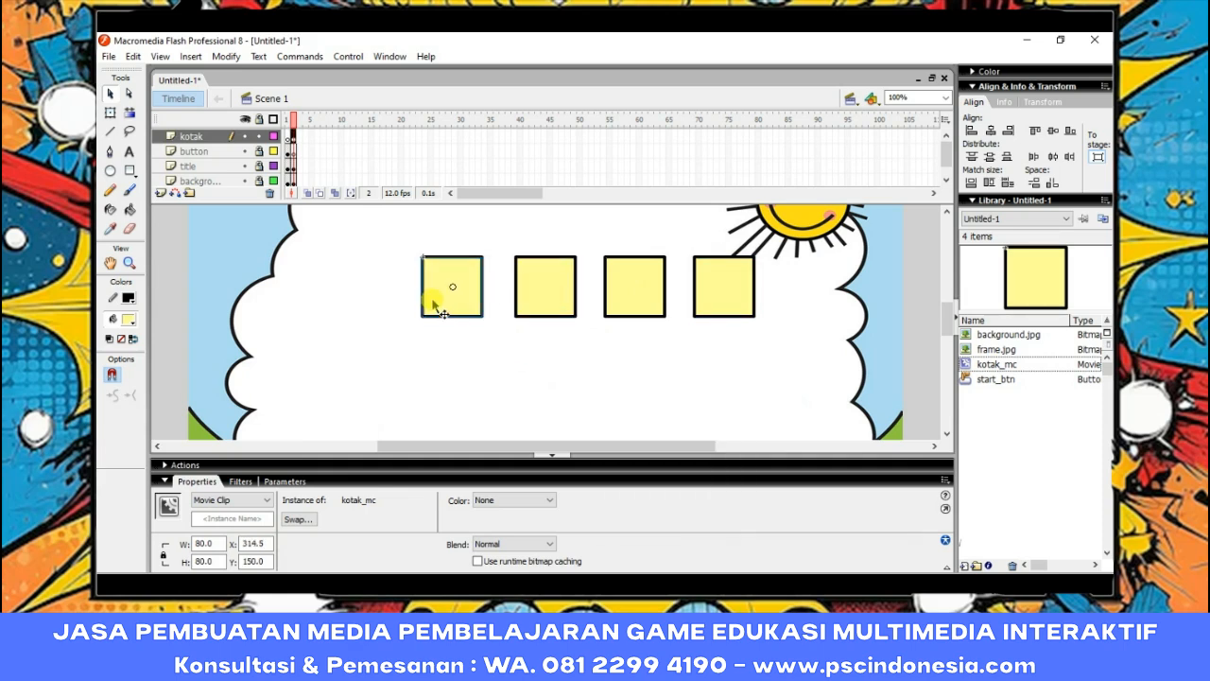
left_click_drag(270, 544, 226, 543)
type("320")
key("Return")
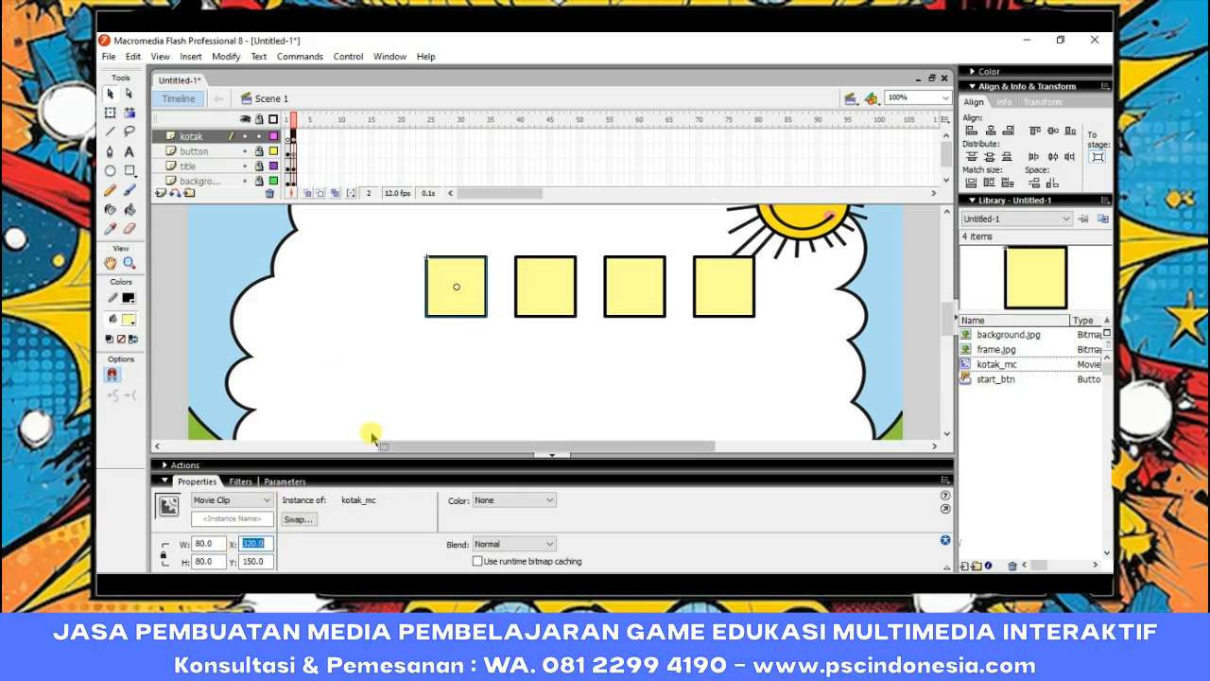
Paste a fifth square at the left end of the row, at X 200 and Y 150.
right_click(442, 296)
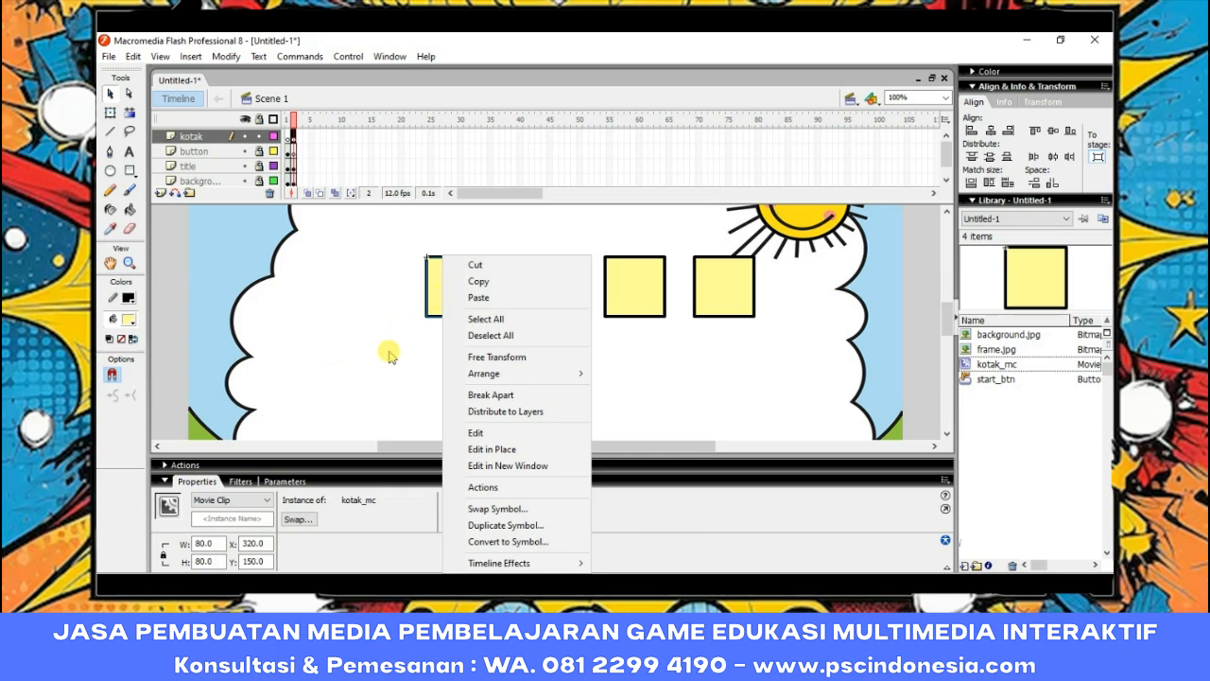
right_click(364, 304)
left_click(402, 354)
left_click_drag(524, 340, 362, 306)
left_click_drag(268, 543, 235, 545)
key("Return")
left_click(406, 370)
Give the five squares the instance names kotak1 to kotak5, from left to right.
left_click(378, 303)
left_click(214, 519)
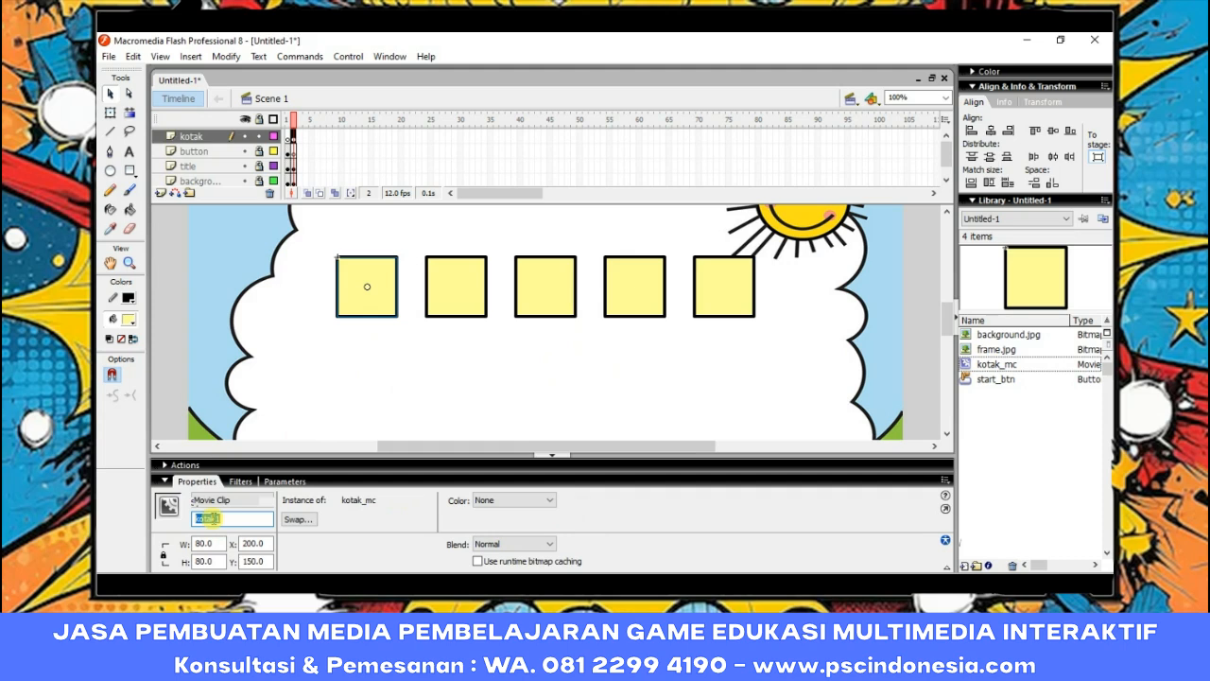
left_click(481, 291)
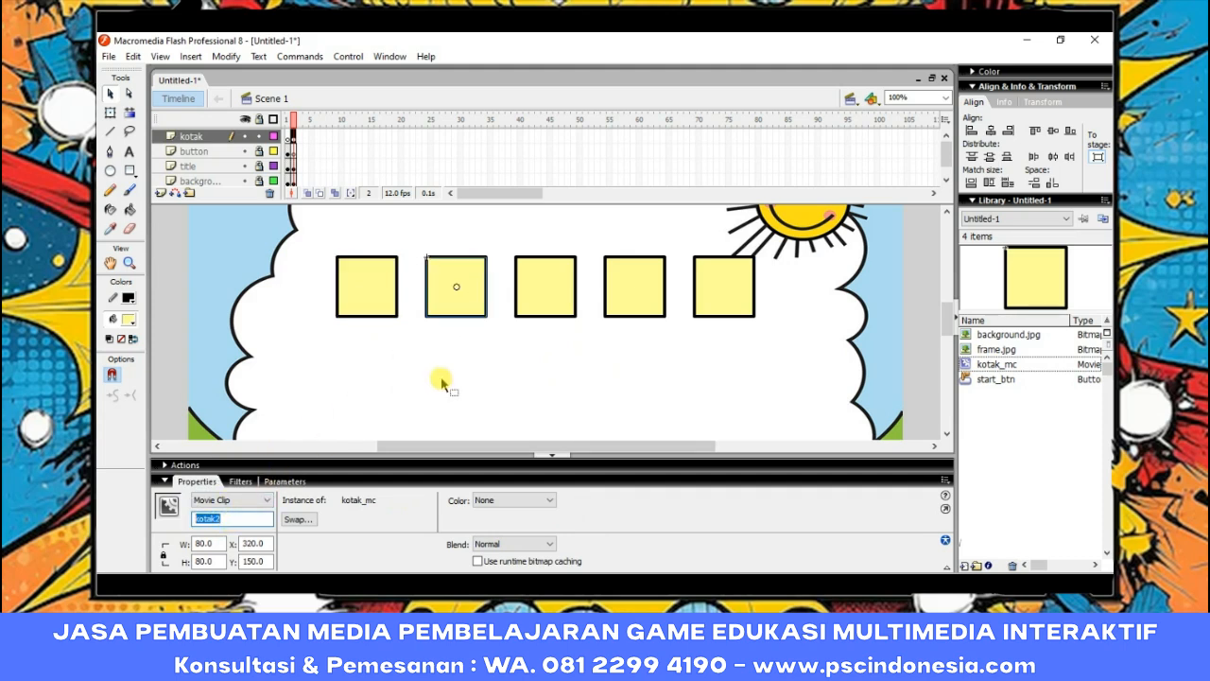
left_click(534, 295)
left_click(220, 517)
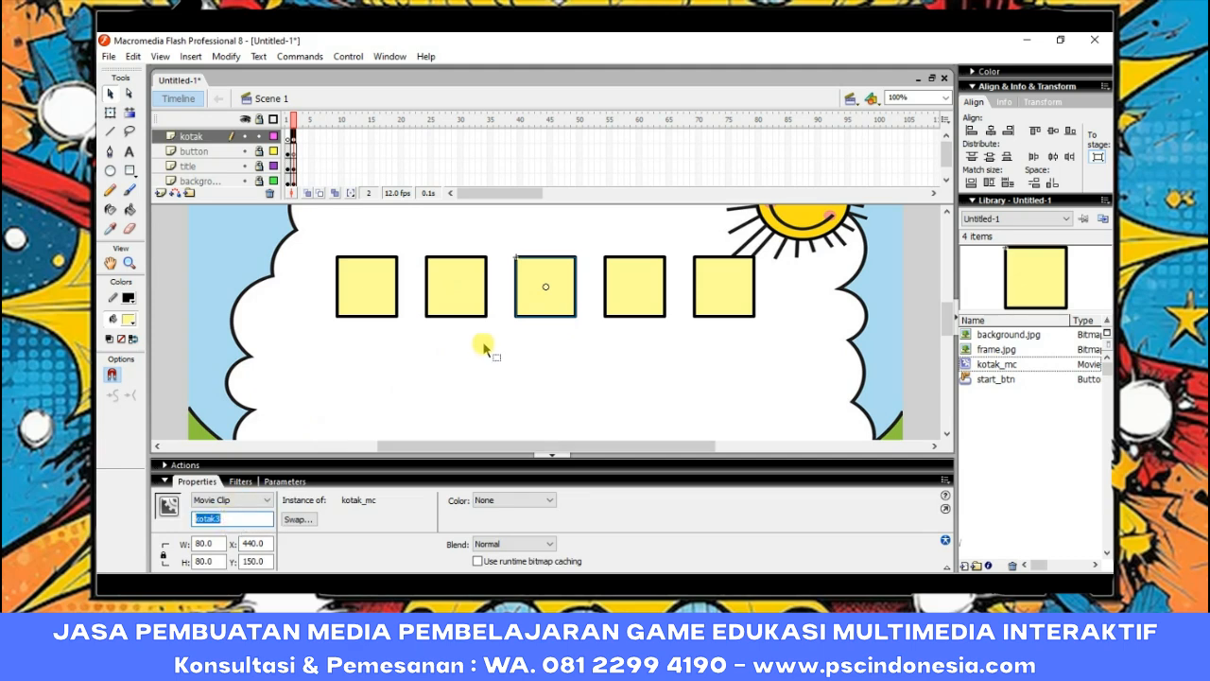
left_click(657, 283)
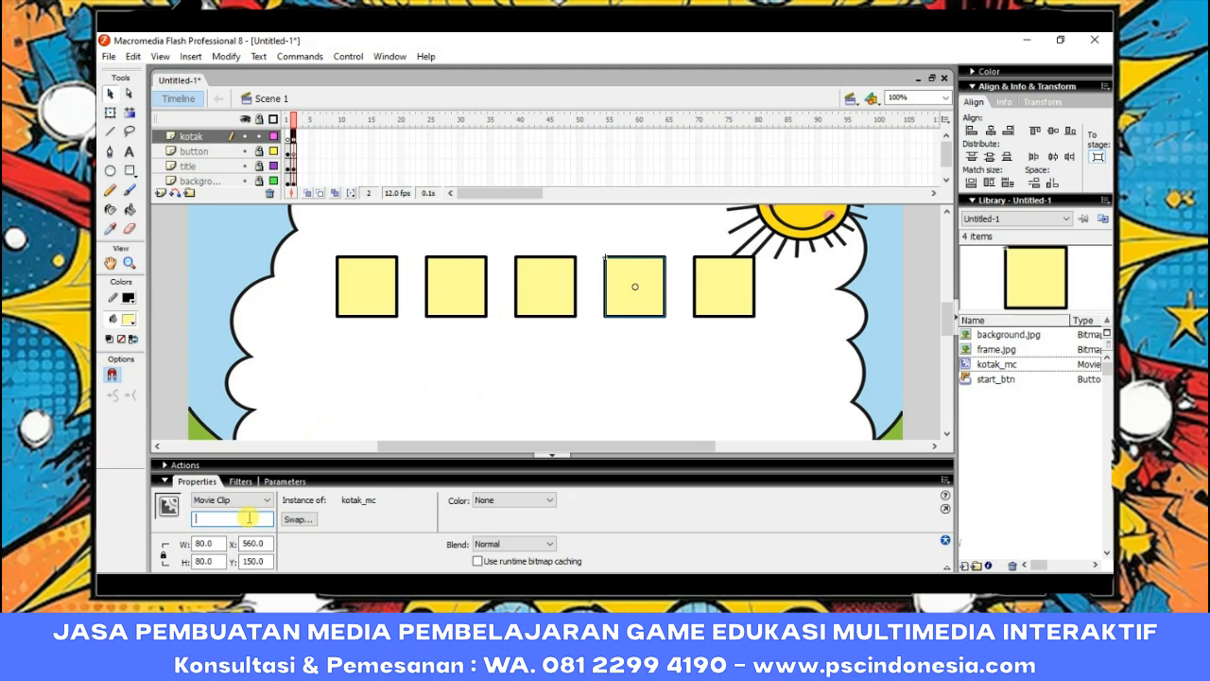
left_click(744, 289)
type("kotak5")
key("Return")
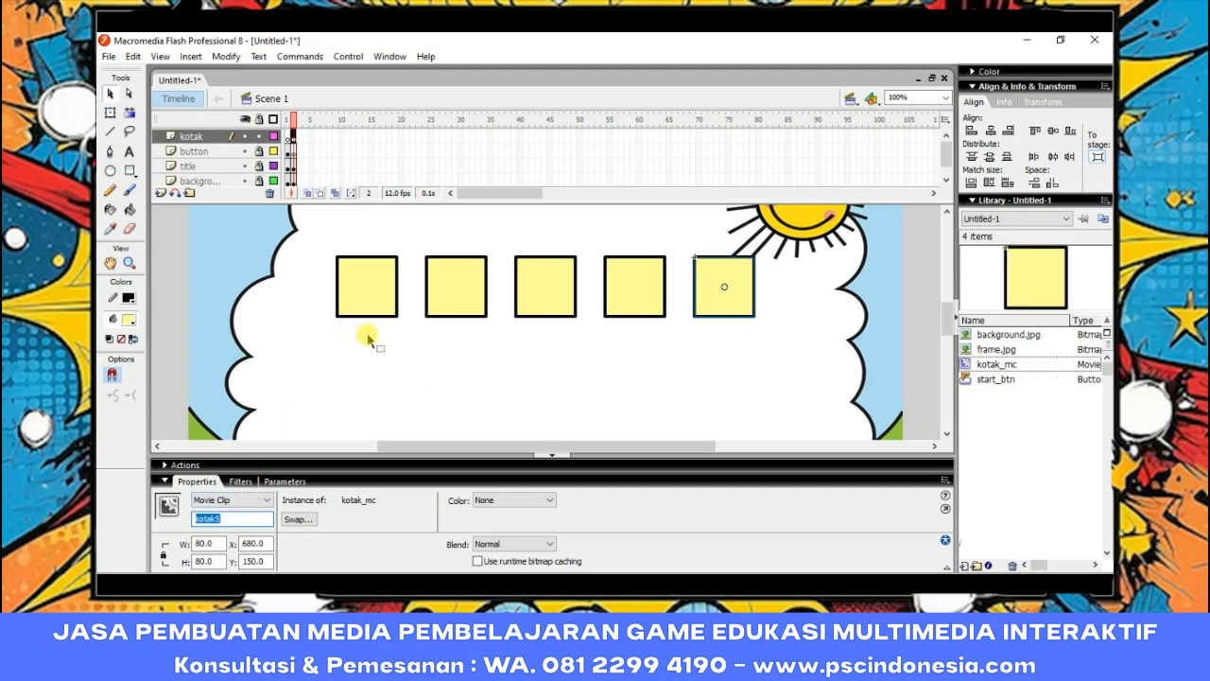
Lock the kotak layer and add a new layer above it with a keyframe at frame 2.
left_click(258, 136)
left_click(161, 193)
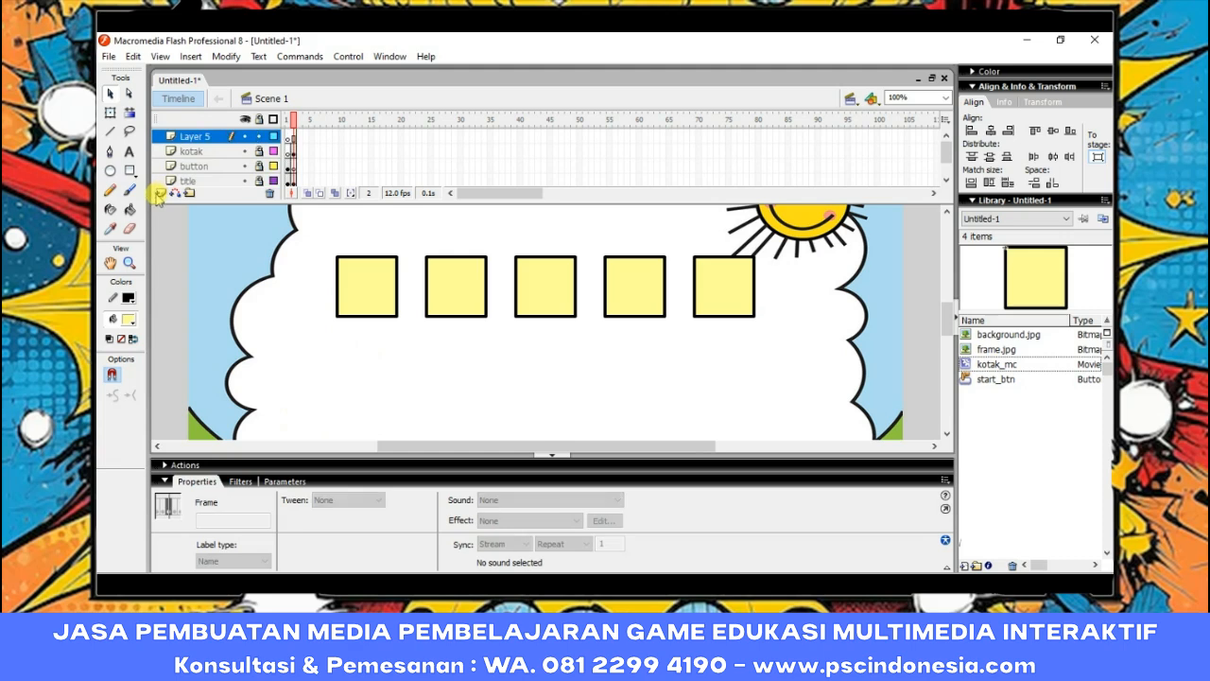
right_click(295, 137)
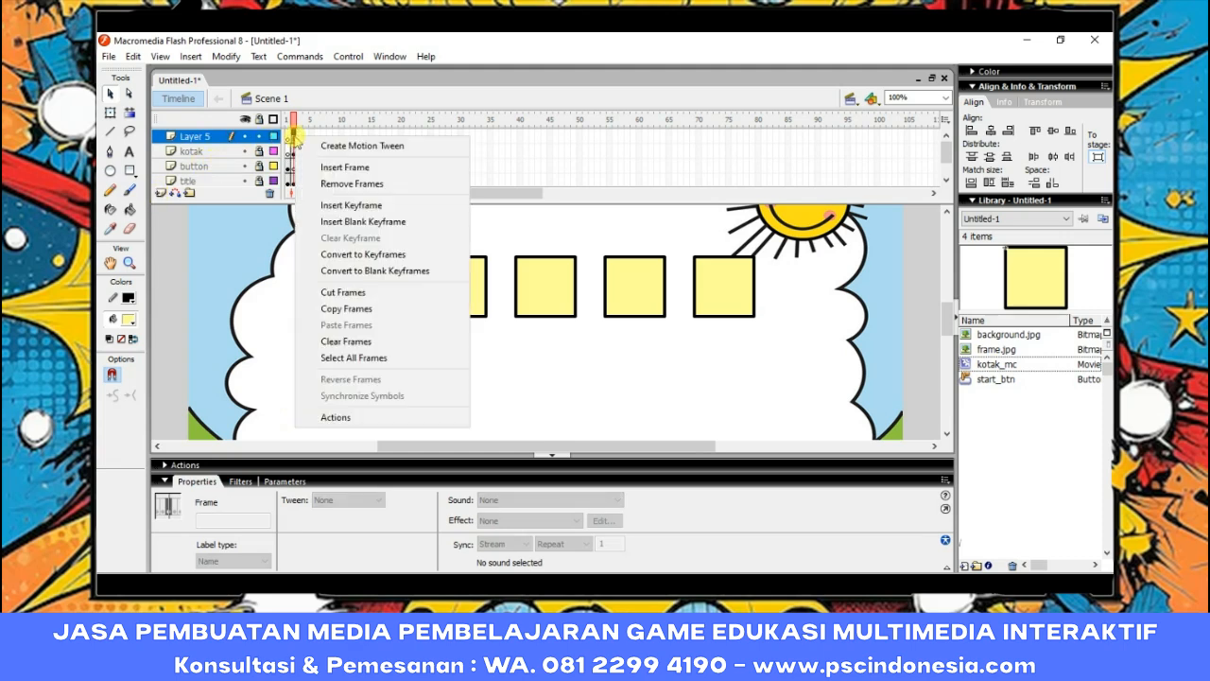
left_click(350, 204)
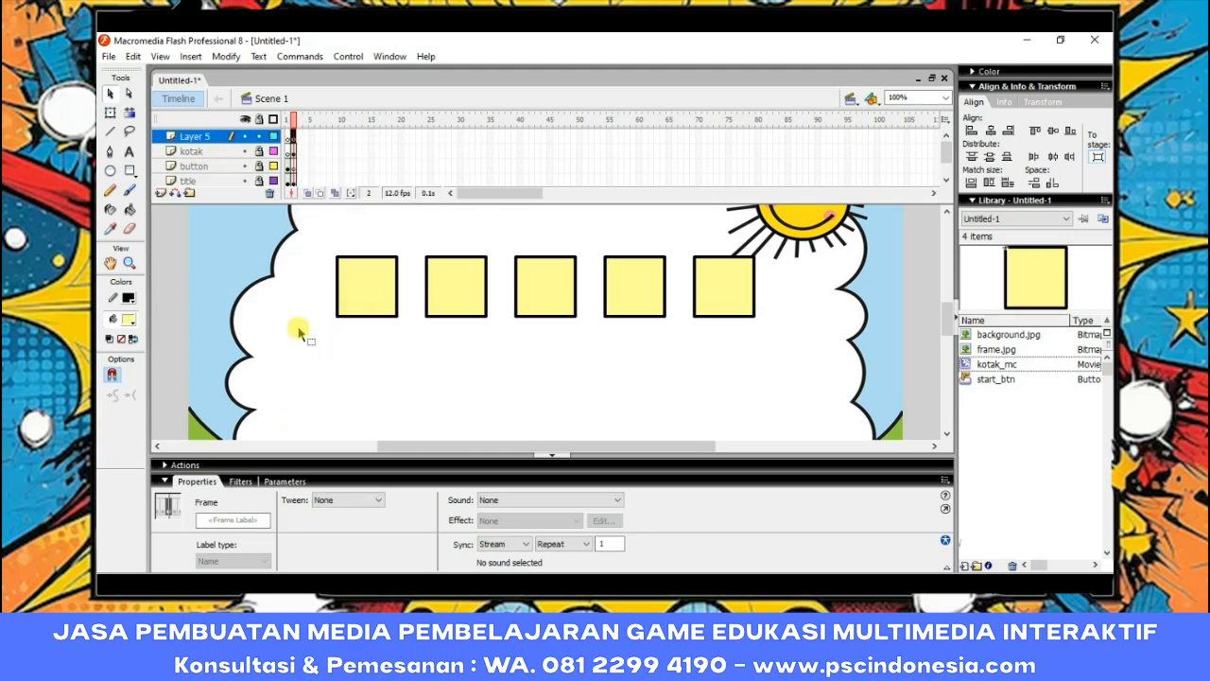
Rename the new layer above kotak as angka.
double_click(193, 137)
type("ang")
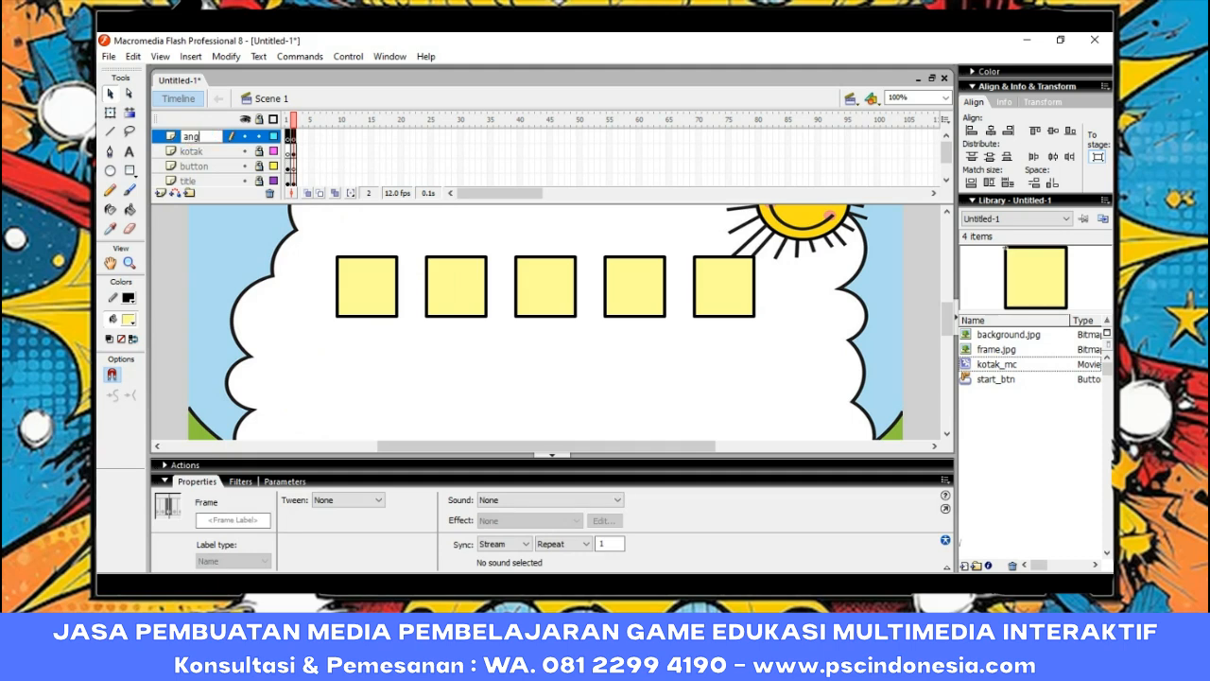
type("ka")
key("Return")
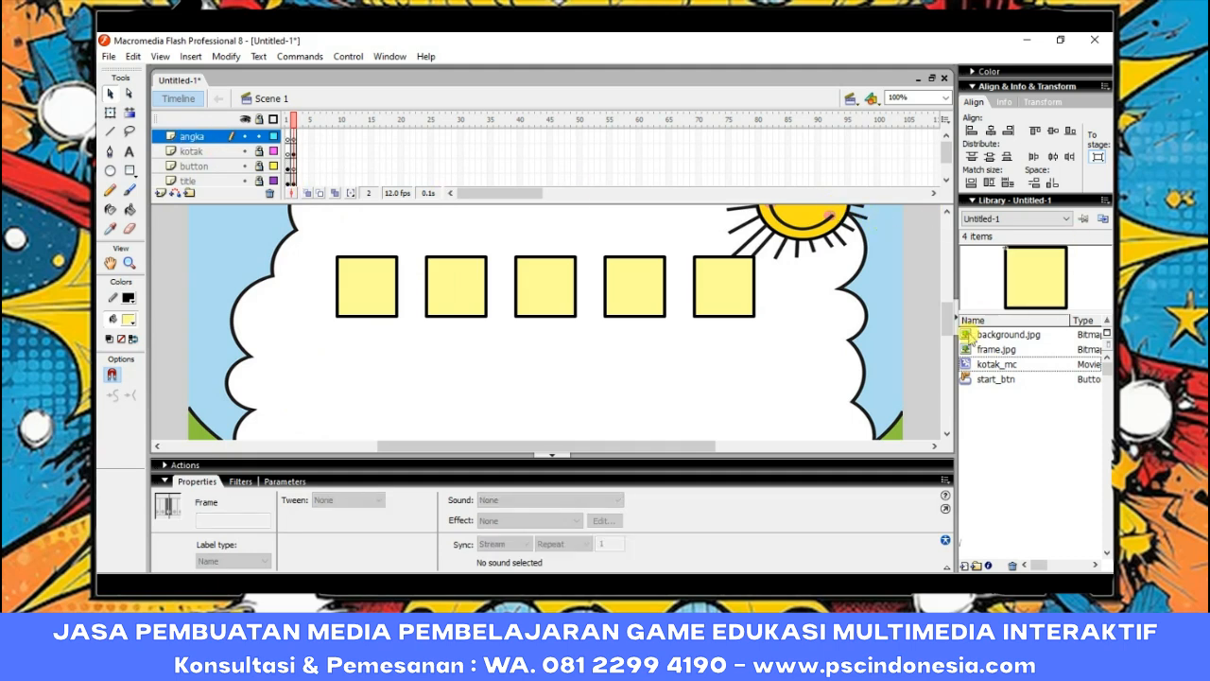
On the angka layer, draw a square about 89 px wide below the leftmost yellow square, with no stroke and #66CCFF fill.
left_click_drag(947, 314, 945, 319)
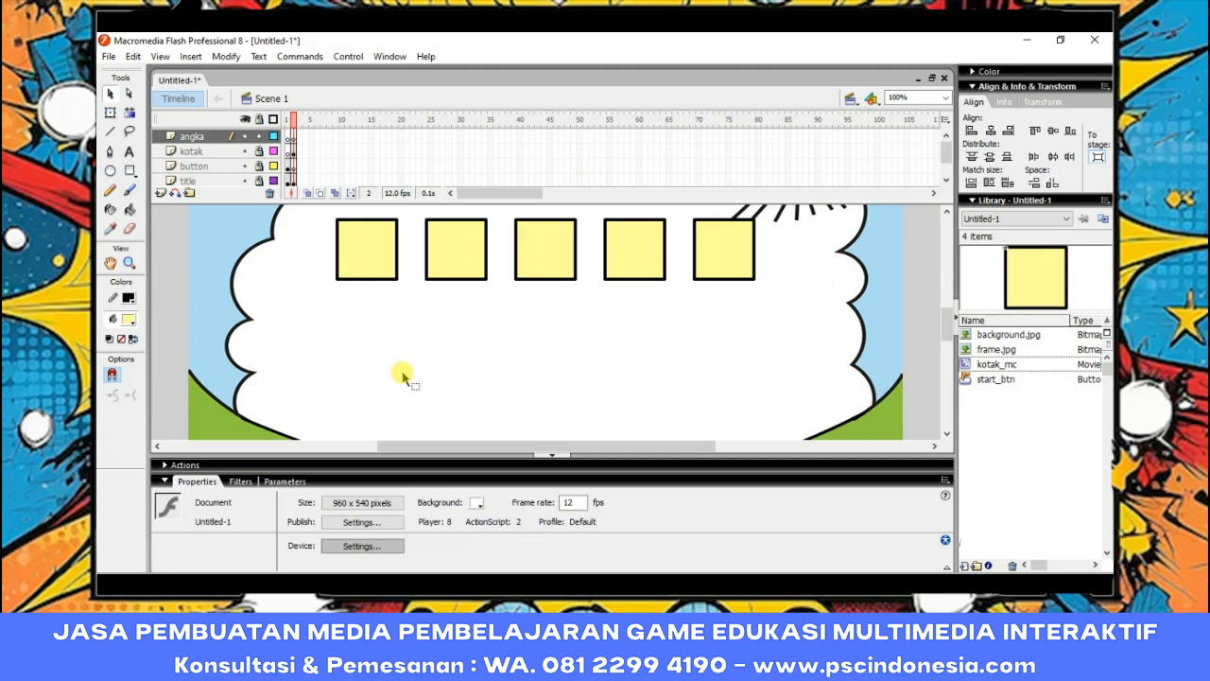
left_click(129, 172)
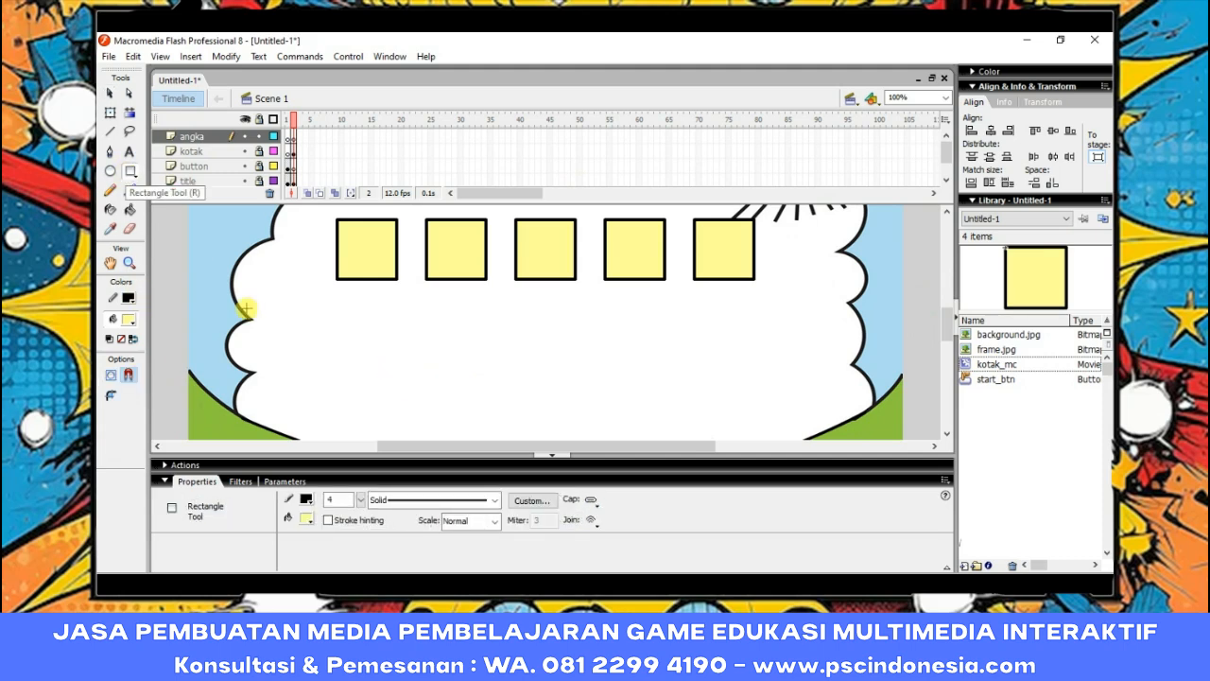
left_click(306, 502)
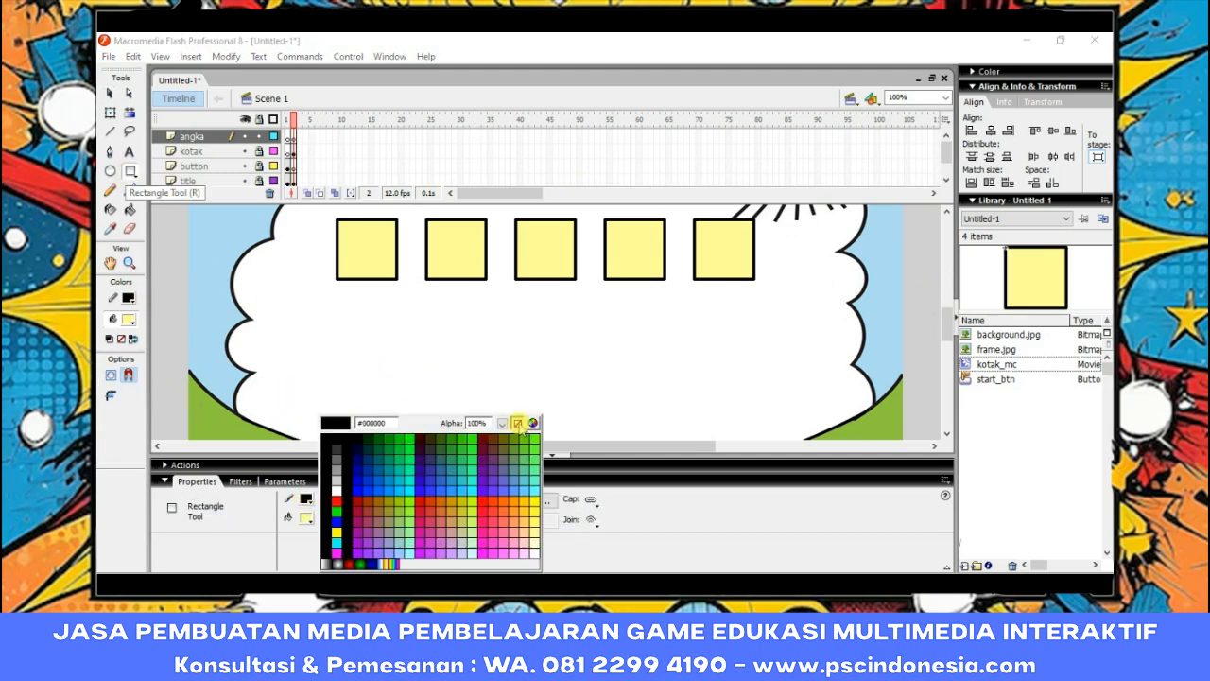
left_click(520, 430)
left_click(306, 519)
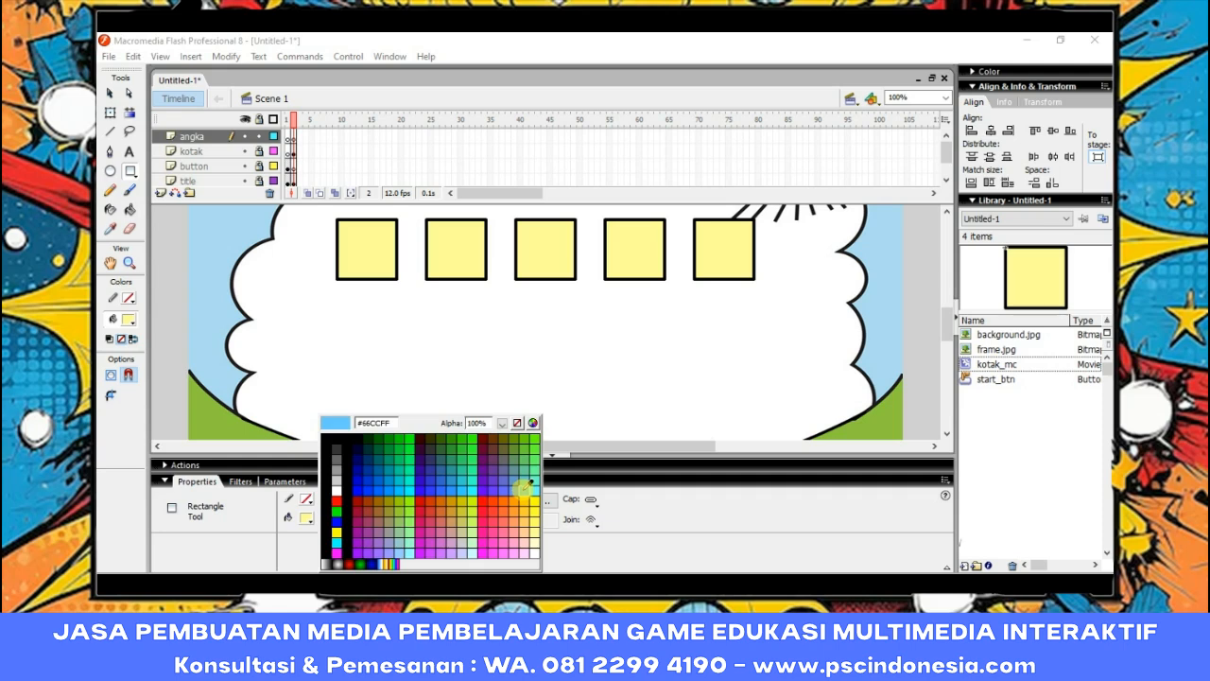
left_click(525, 485)
left_click_drag(337, 326, 405, 392)
Resize the blue square on the angka layer to 80 × 80 px.
left_click(109, 93)
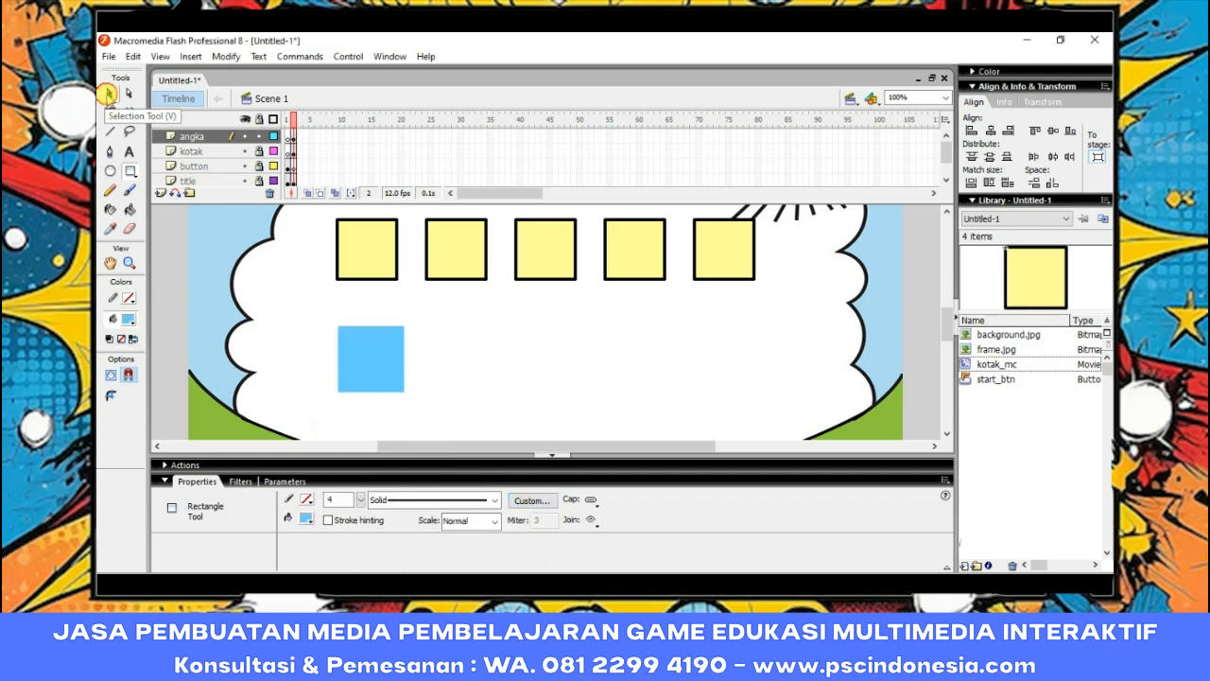
left_click(369, 355)
left_click_drag(216, 545, 186, 542)
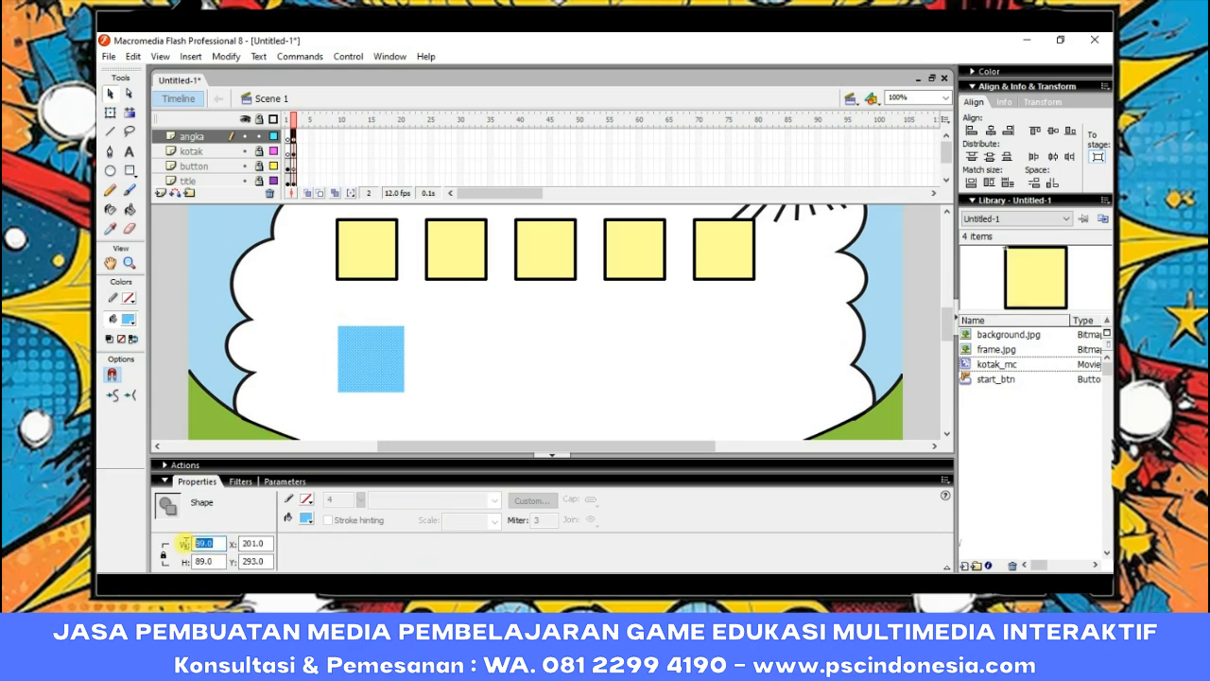
type("80")
key("Return")
Centre the blue square horizontally on the stage and set its Y position to 300.
left_click(363, 354)
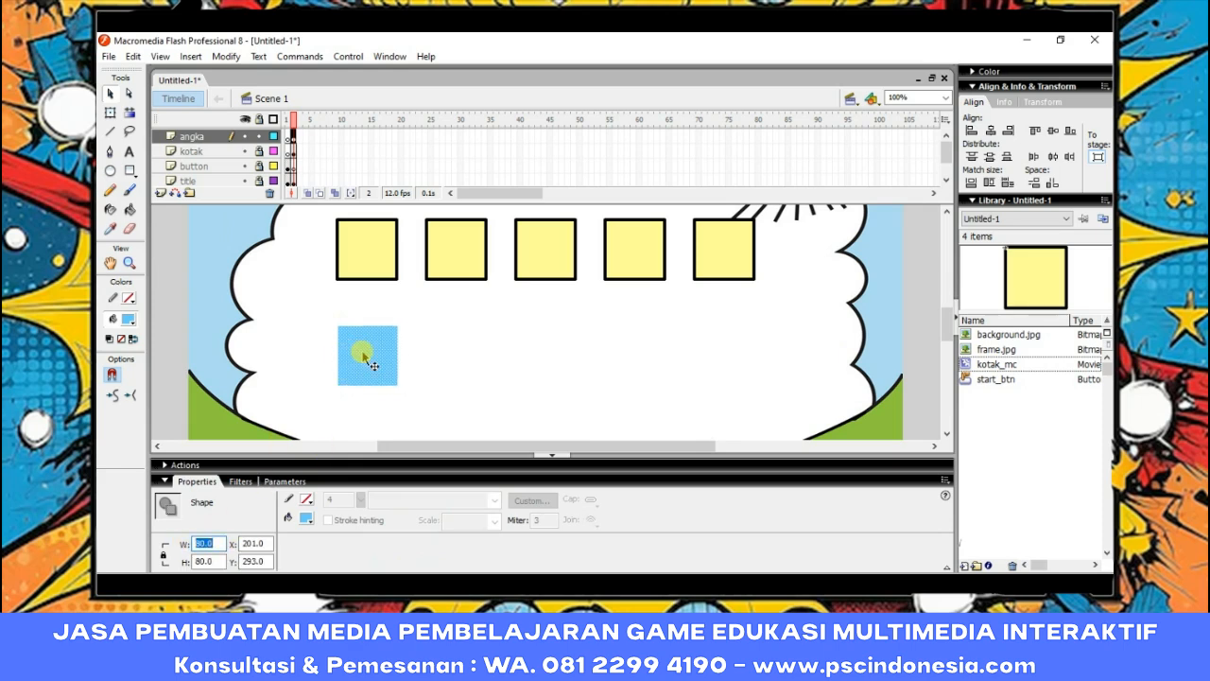
left_click(990, 131)
left_click(260, 560)
type("300")
key("Return")
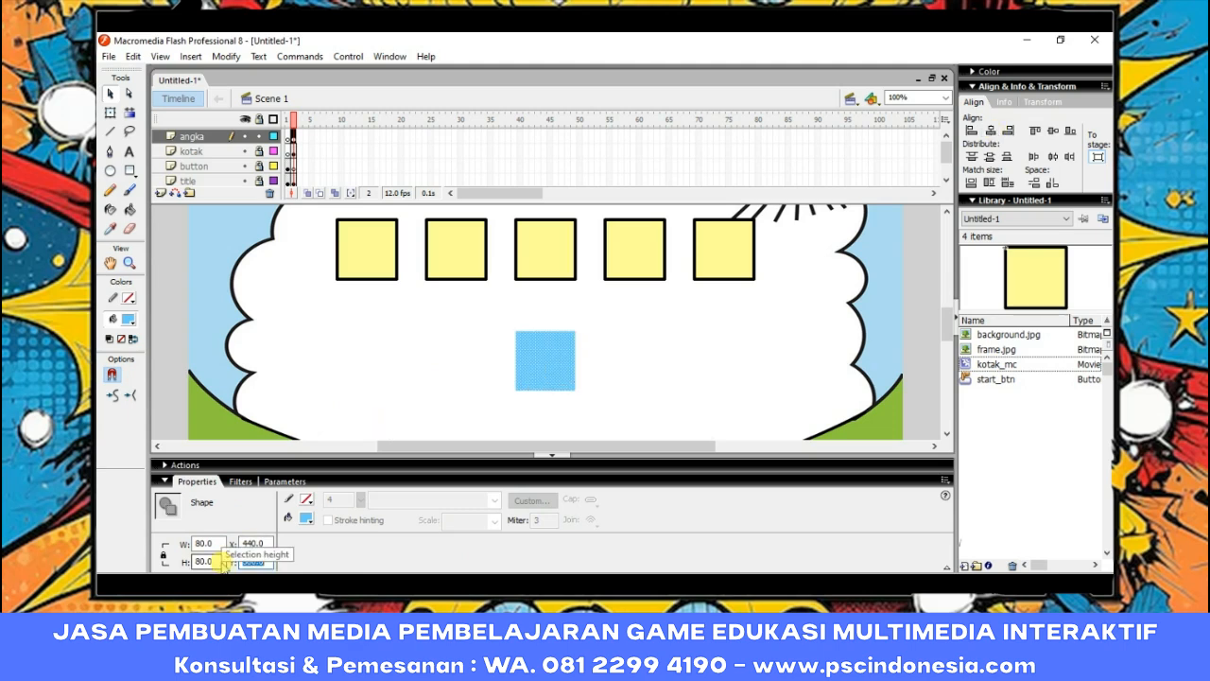
left_click(592, 354)
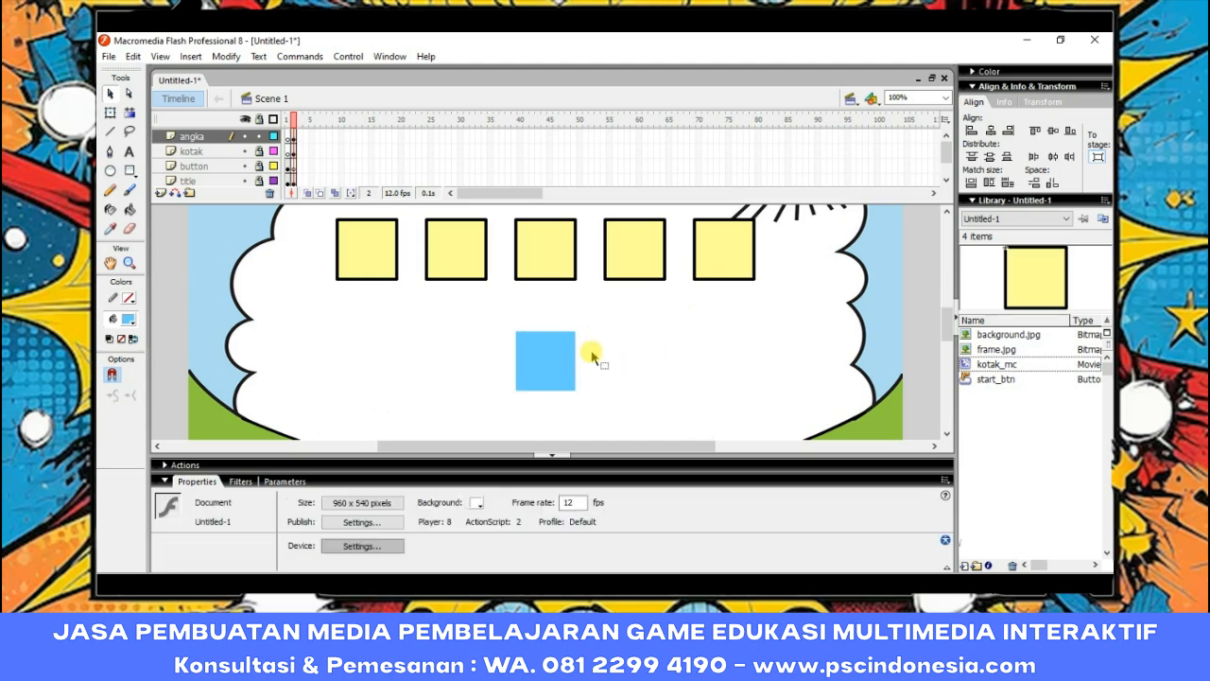
Copy the blue square and place a pasted duplicate below the fourth yellow square, at X 560, Y 300.
left_click(537, 365)
right_click(537, 365)
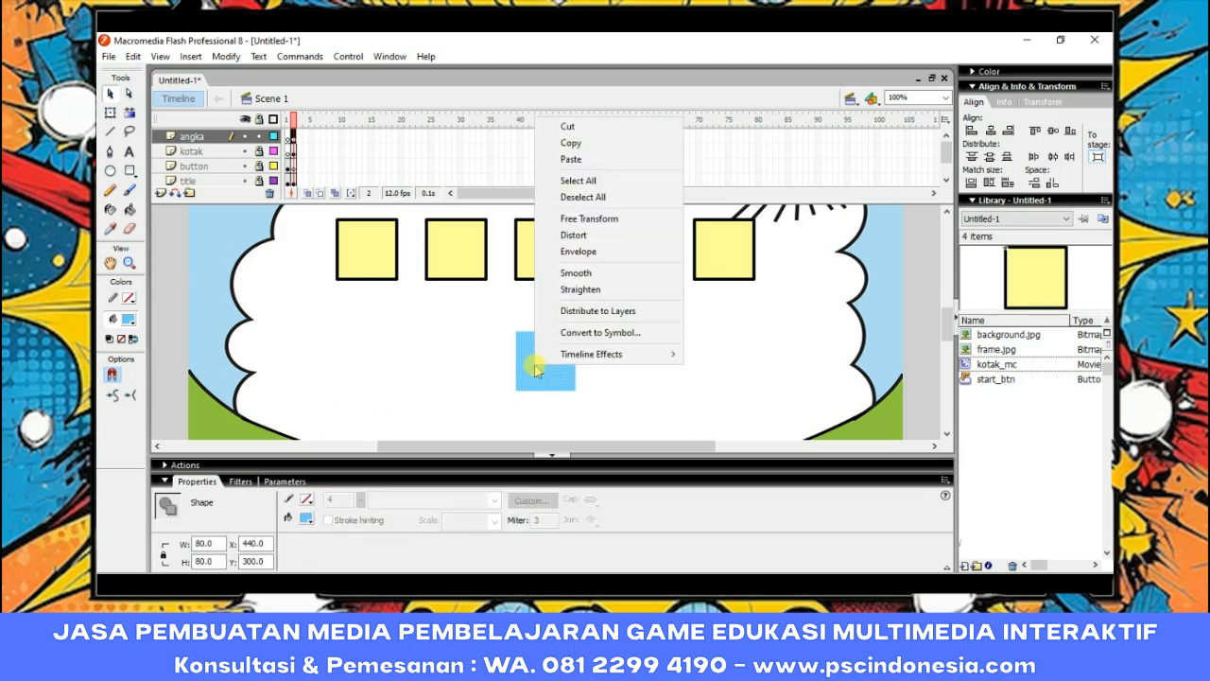
left_click(605, 142)
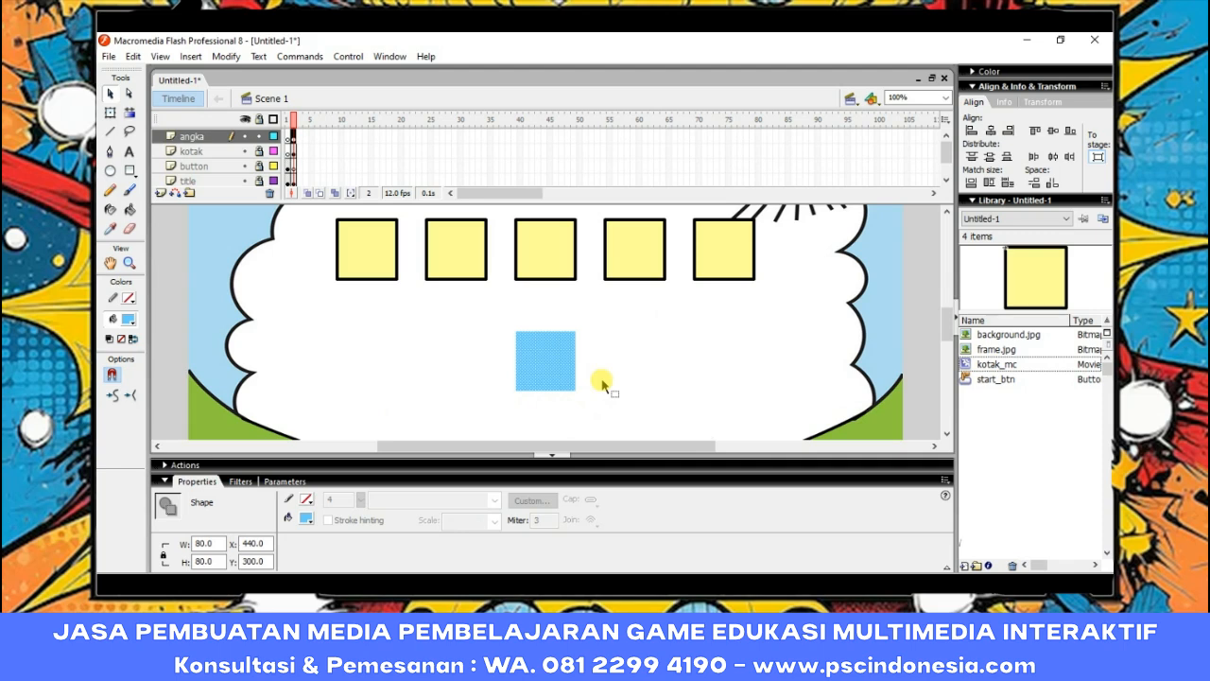
right_click(603, 333)
left_click(656, 381)
left_click_drag(529, 317, 626, 346)
Paste another blue square below the fifth yellow square, at X 680, Y 300.
right_click(736, 341)
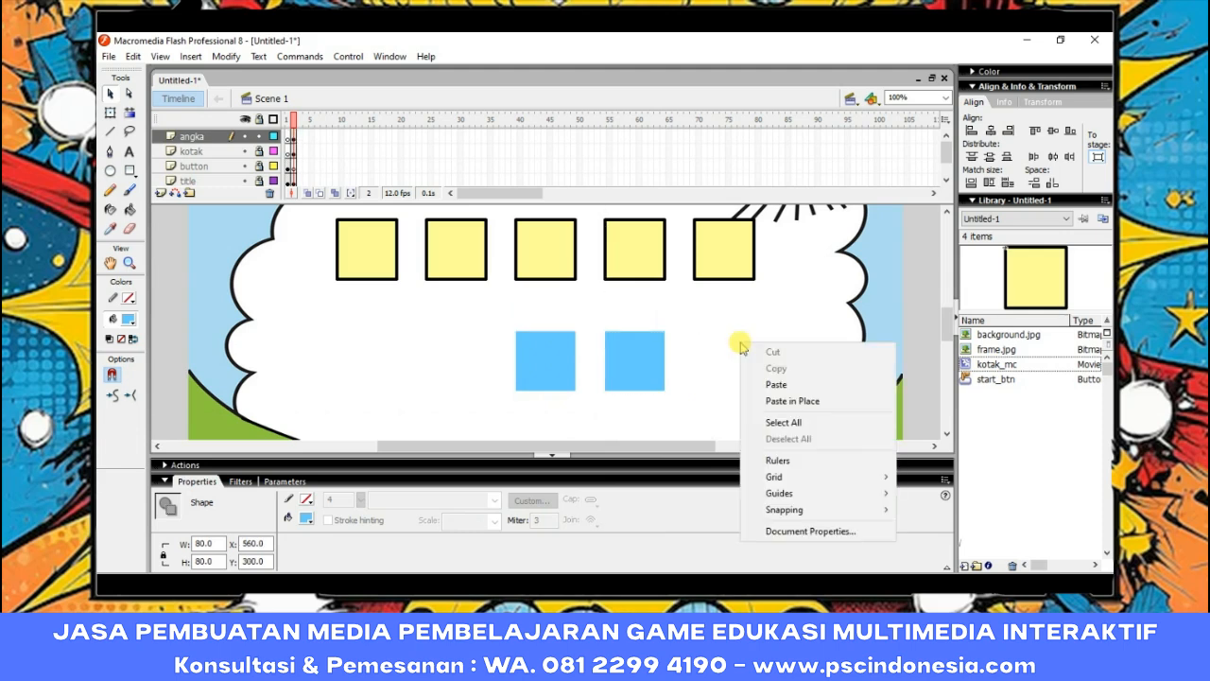
left_click(796, 388)
left_click_drag(543, 317, 724, 352)
left_click(263, 542)
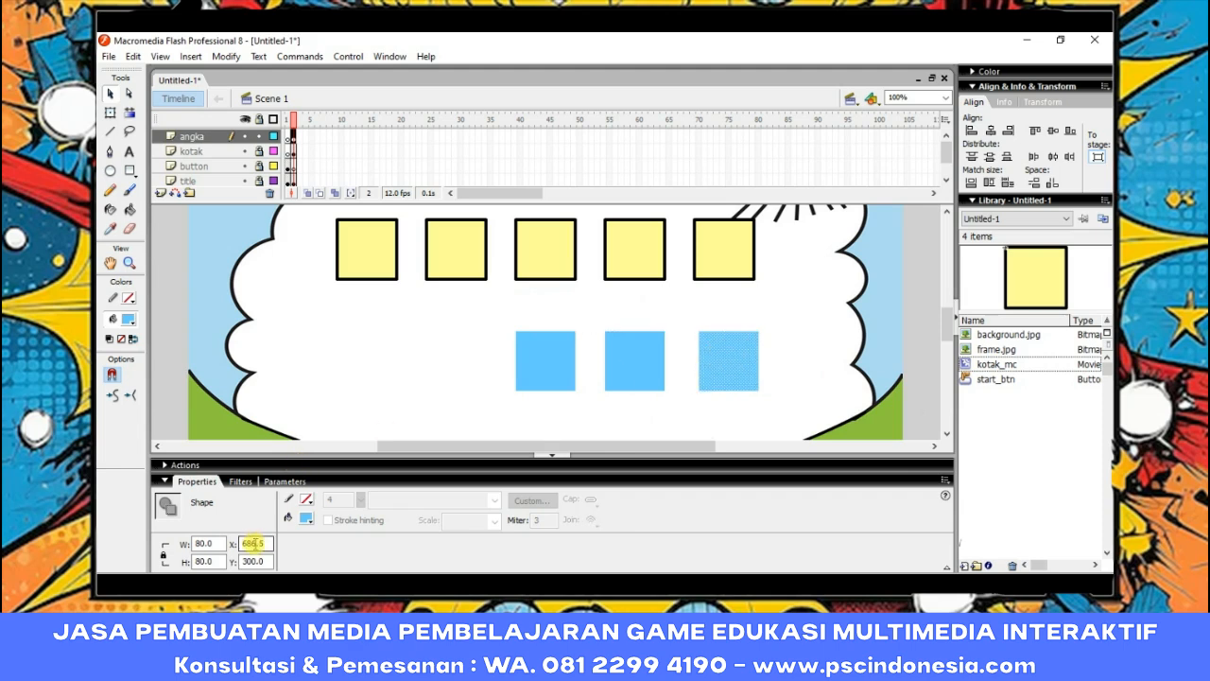
left_click_drag(263, 542, 231, 543)
type("680")
key("Return")
Paste two more blue squares below the second and first yellow squares, at X 320 and X 200, both at Y 300.
right_click(451, 346)
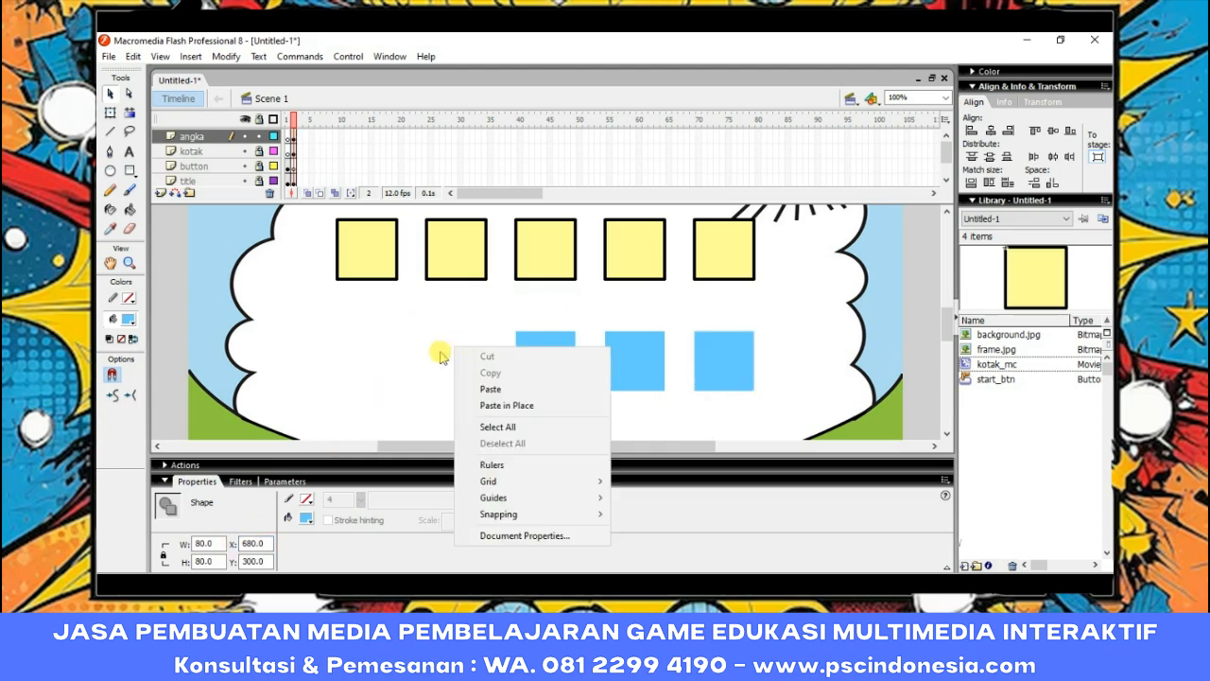
left_click(521, 389)
left_click_drag(544, 317, 451, 354)
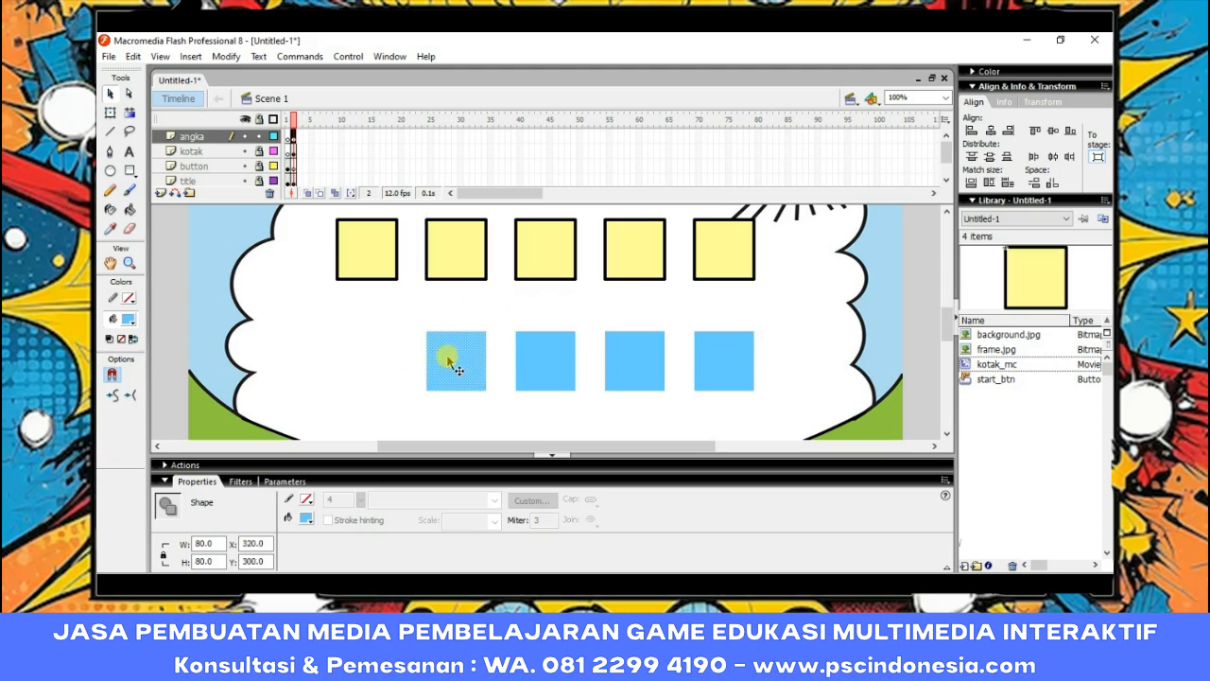
right_click(336, 344)
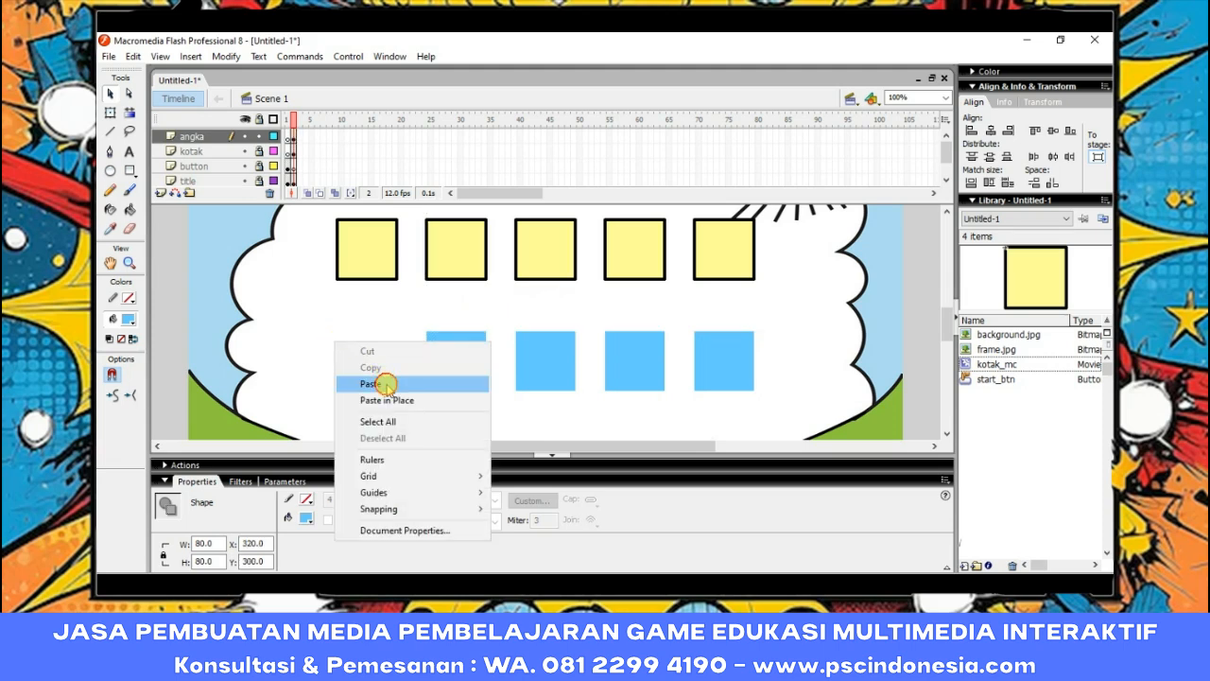
left_click(383, 384)
left_click_drag(554, 316, 366, 360)
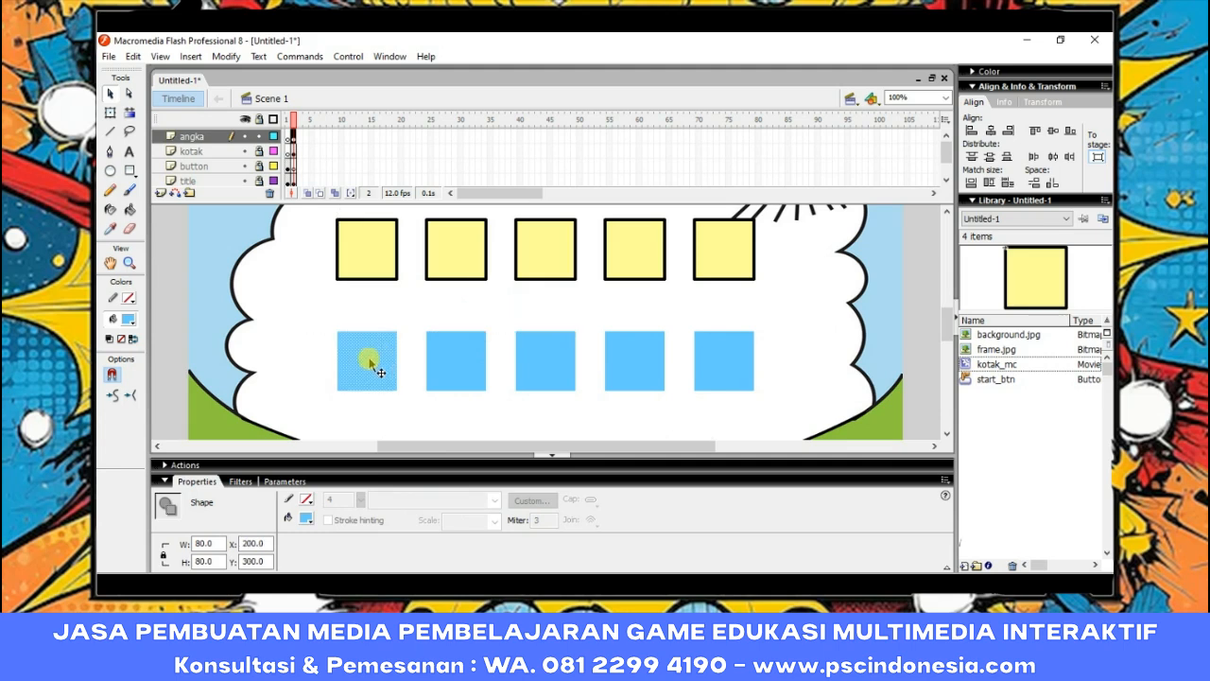
left_click(271, 343)
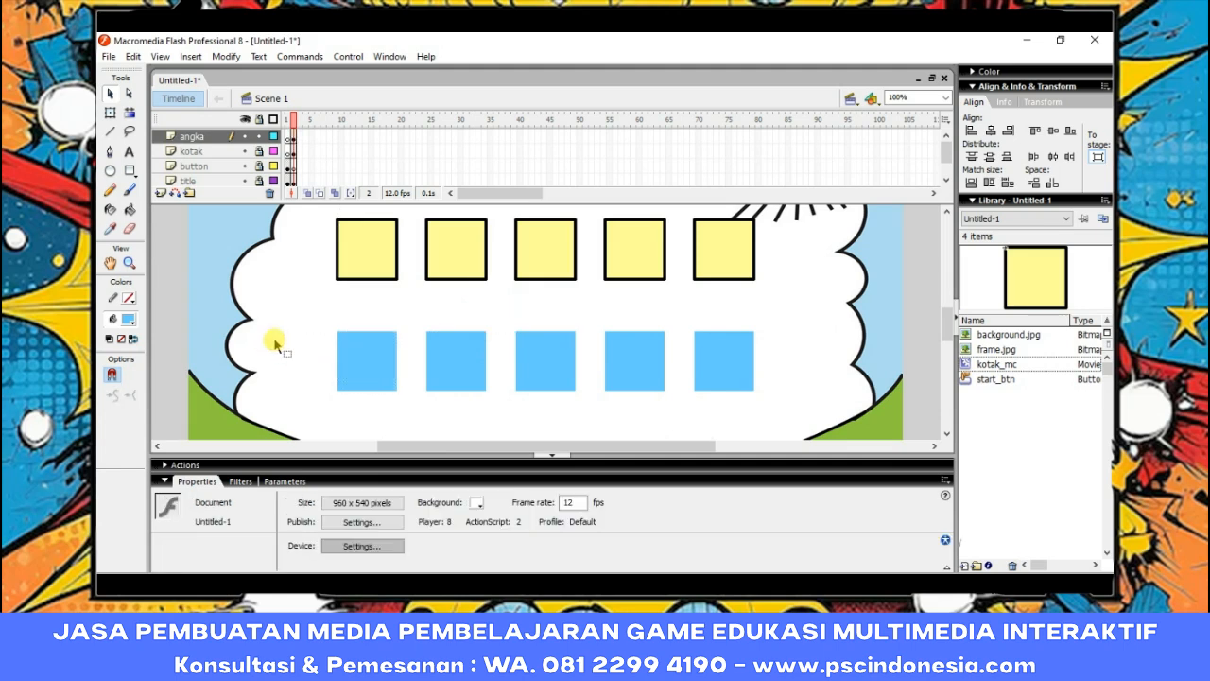
Add a static text "1" to the left of the blue squares, coloured black with font size 50.
left_click(129, 152)
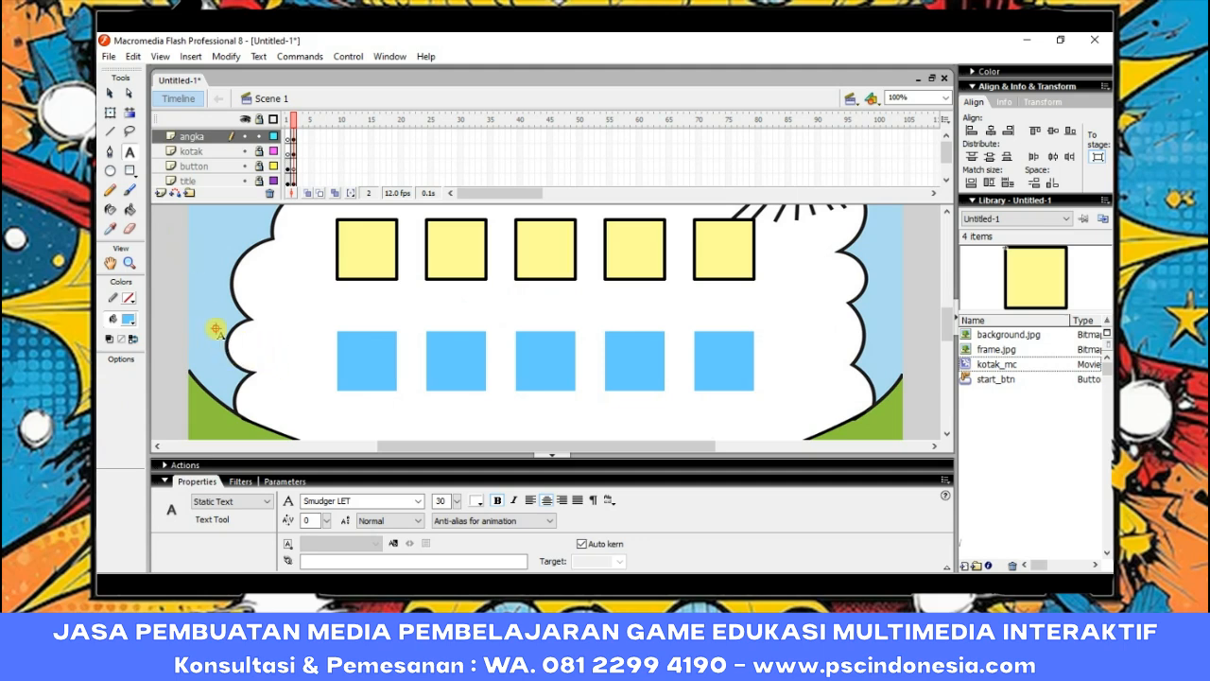
left_click(218, 311)
left_click(110, 93)
left_click(476, 501)
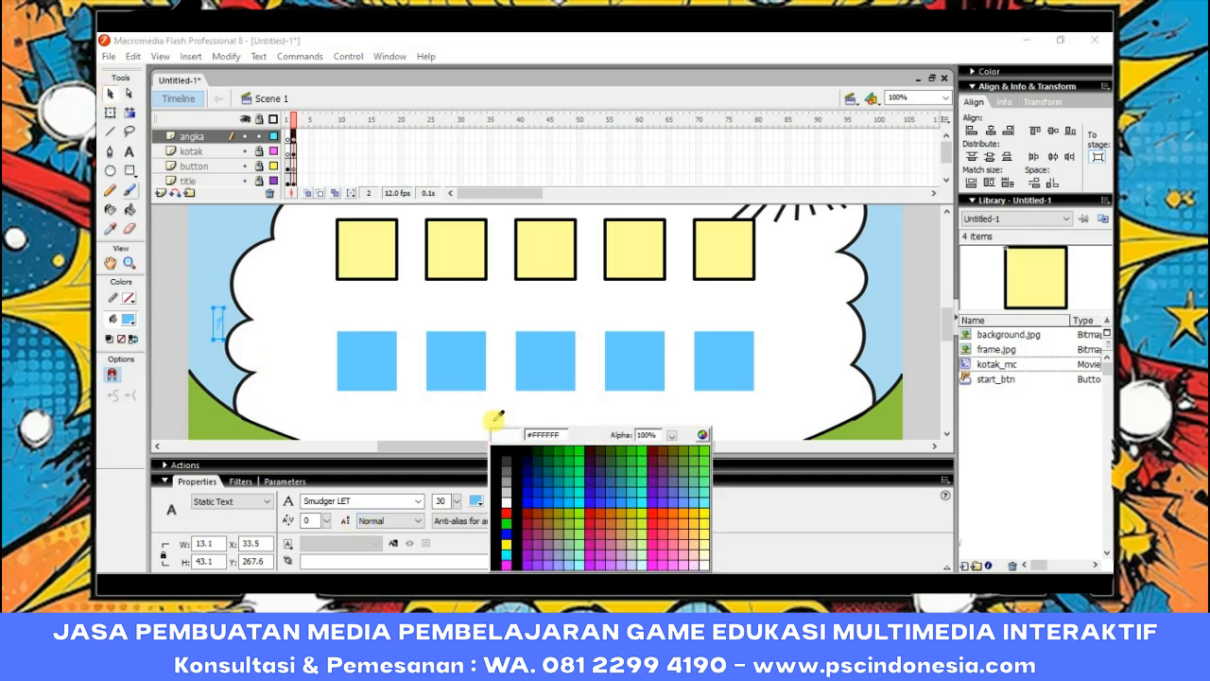
left_click(497, 444)
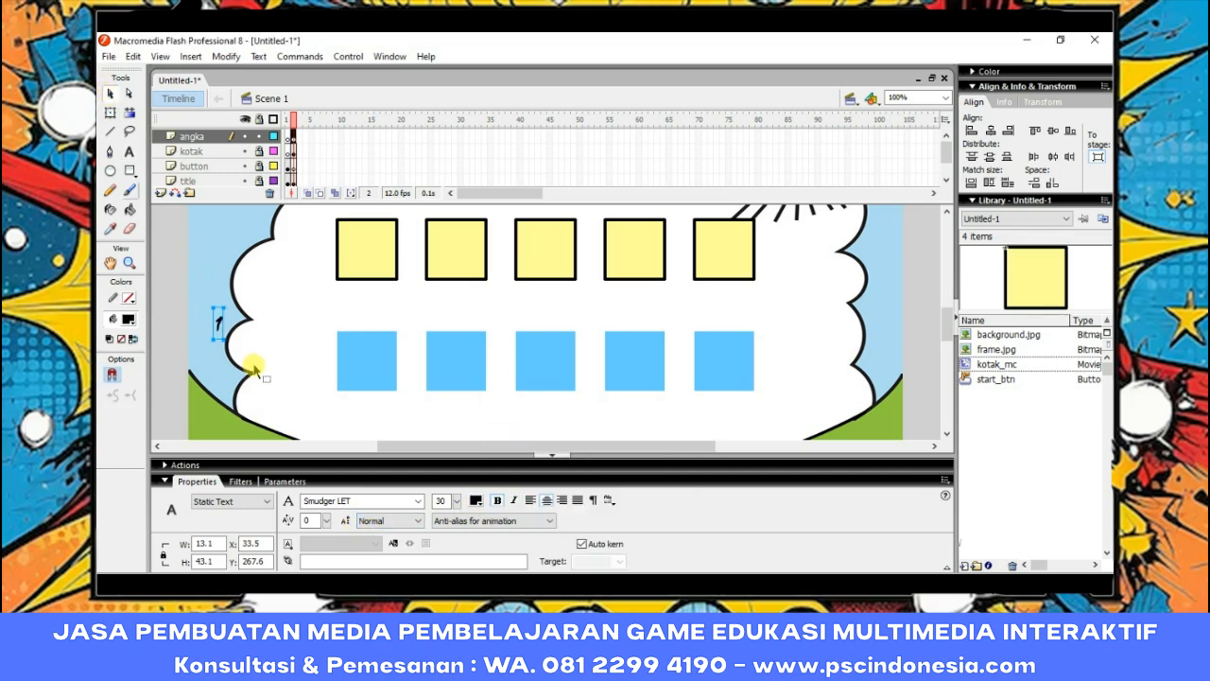
left_click(219, 331)
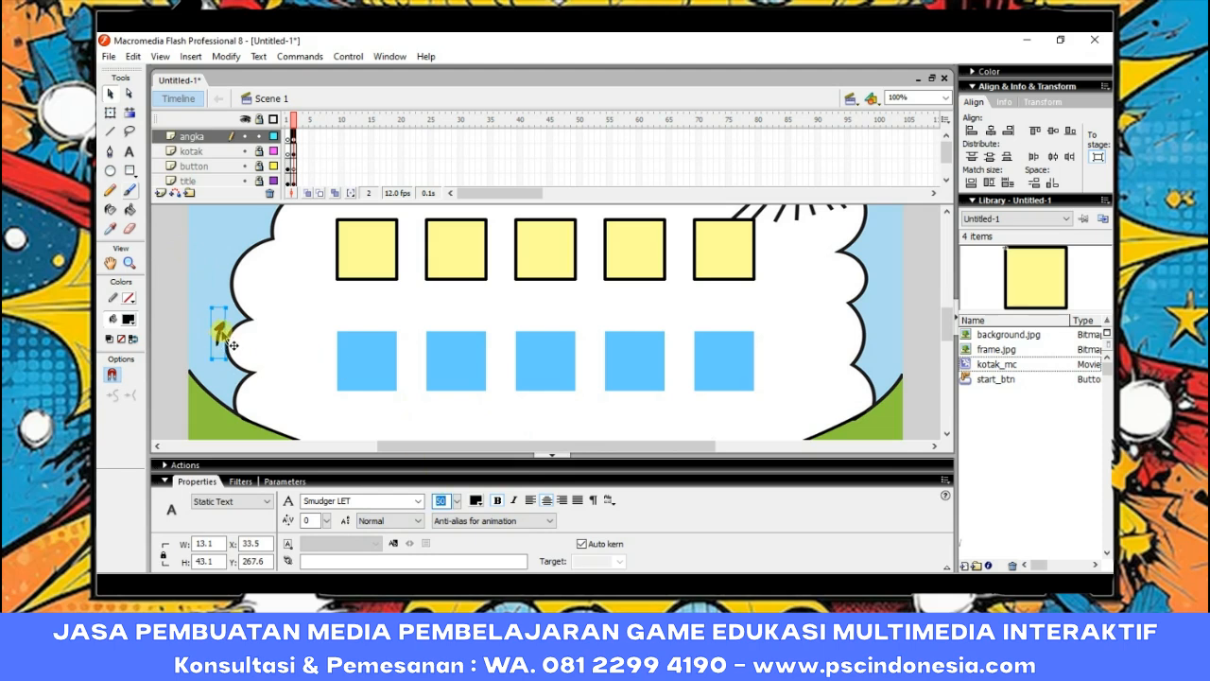
Set the font of the digit 1 to Showcard Gothic and centre it on the second blue square.
left_click(417, 501)
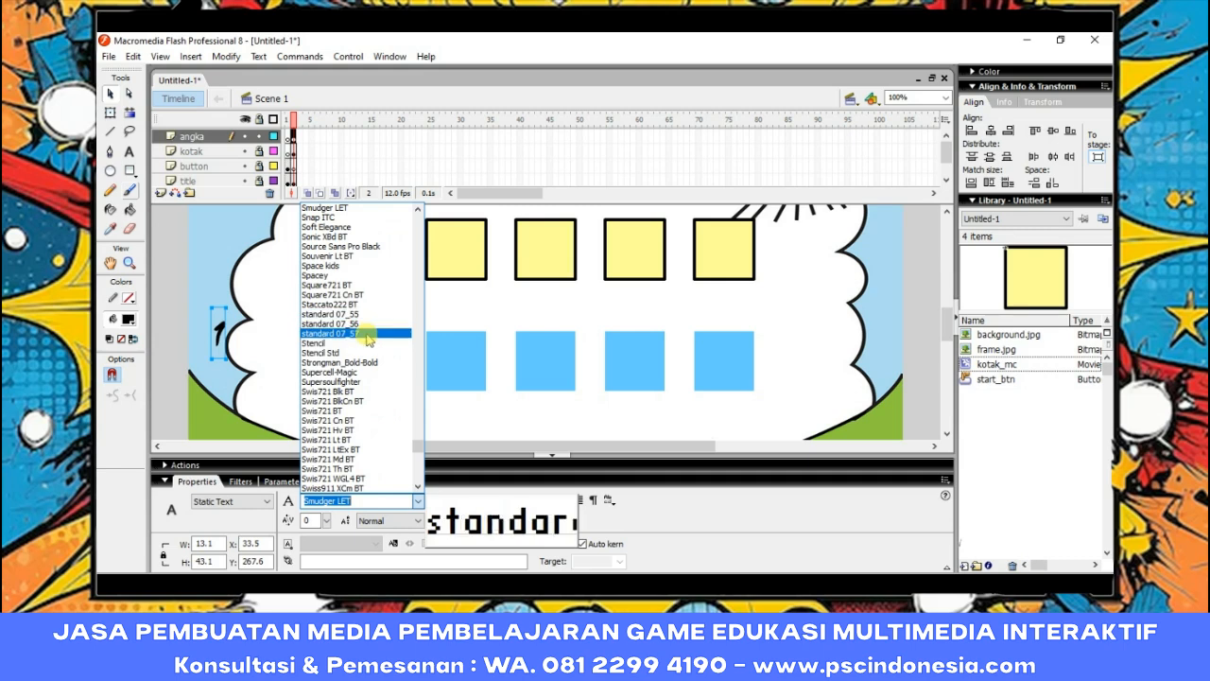
left_click(362, 390)
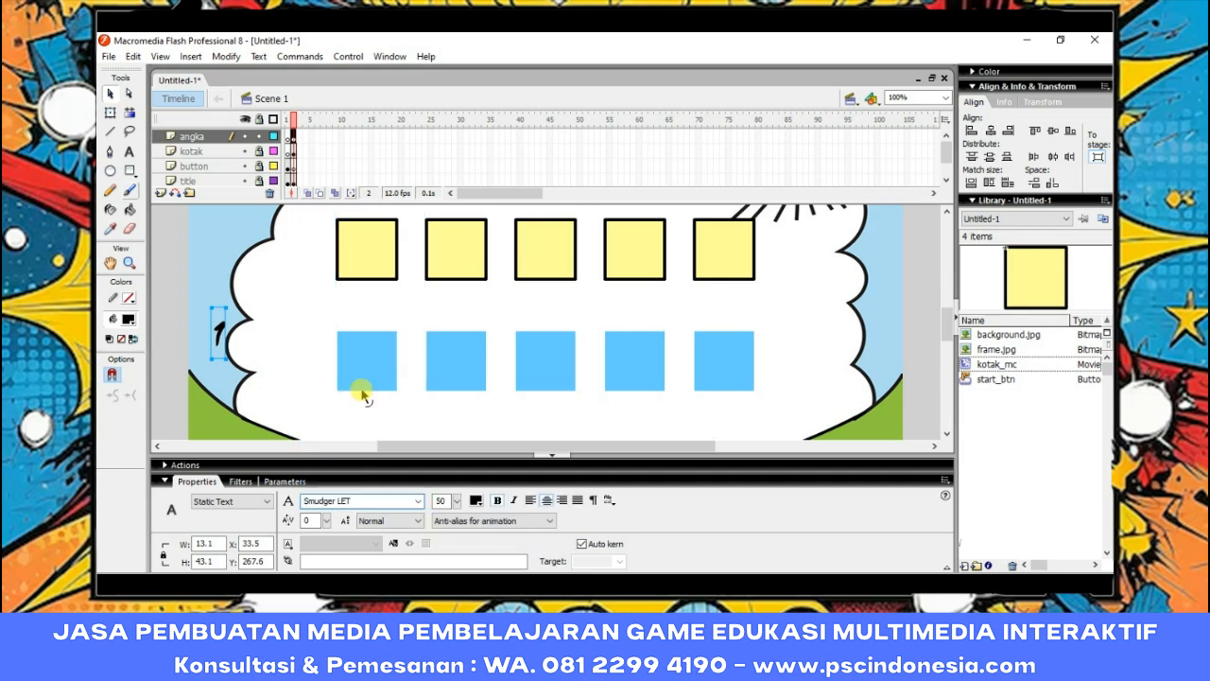
left_click(417, 501)
scroll(388, 369, "up", 5)
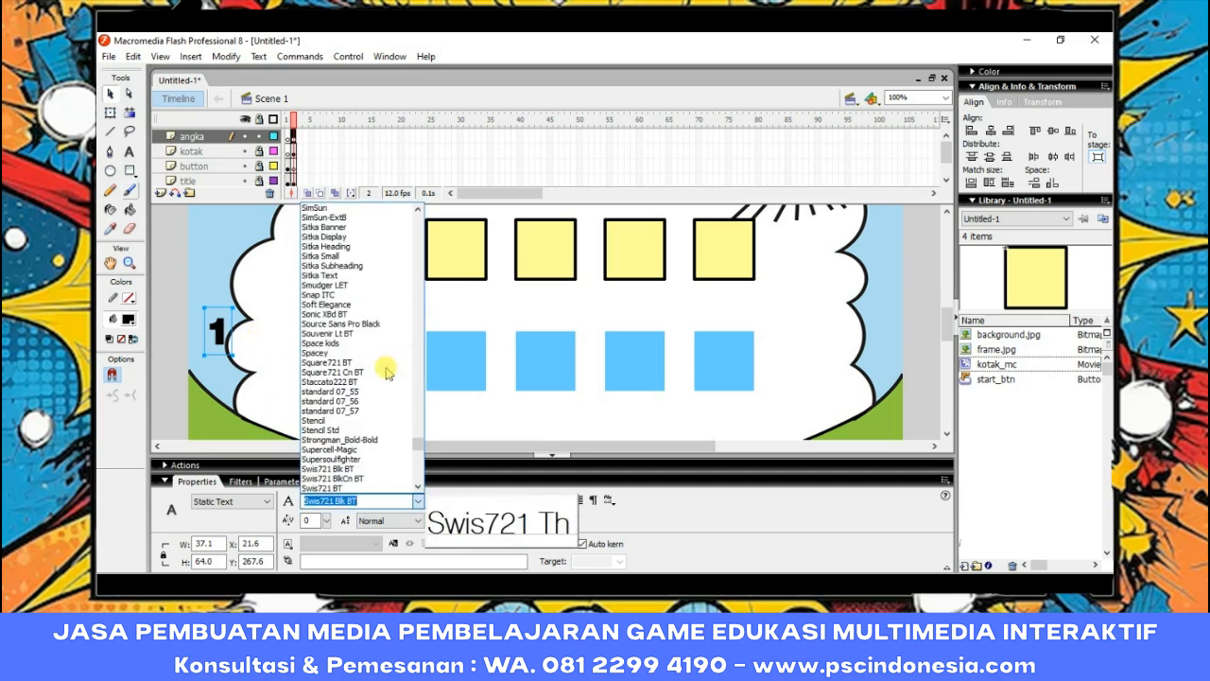
scroll(383, 340, "up", 5)
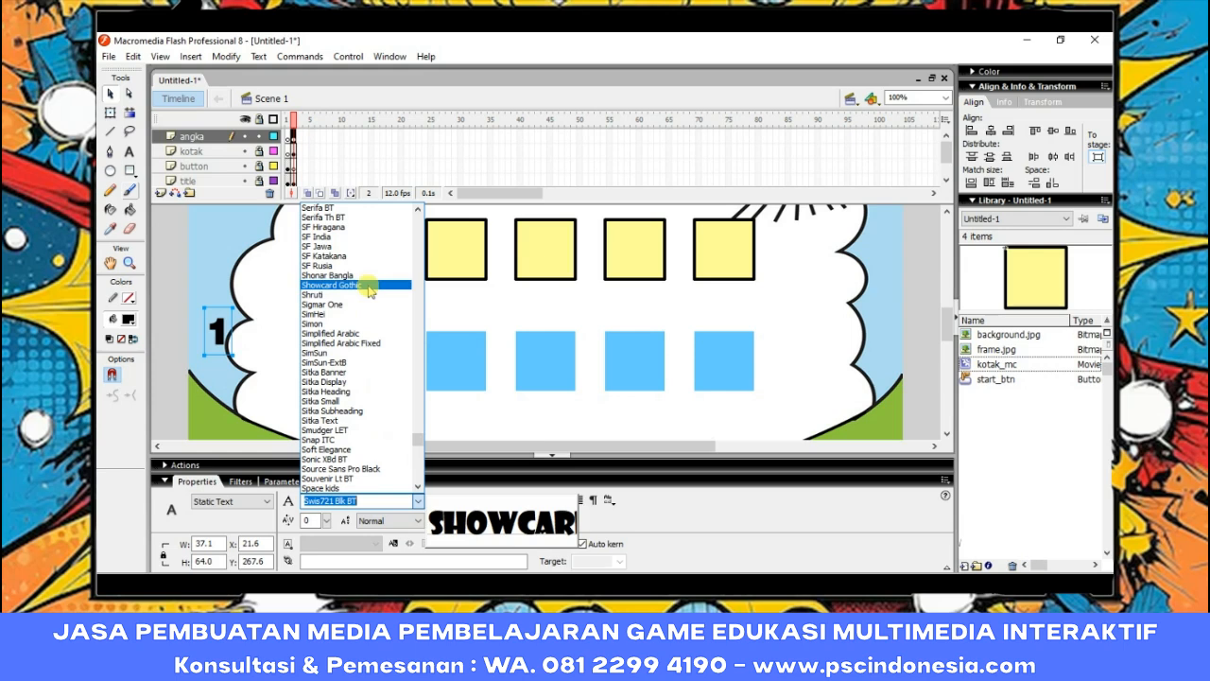
left_click(368, 285)
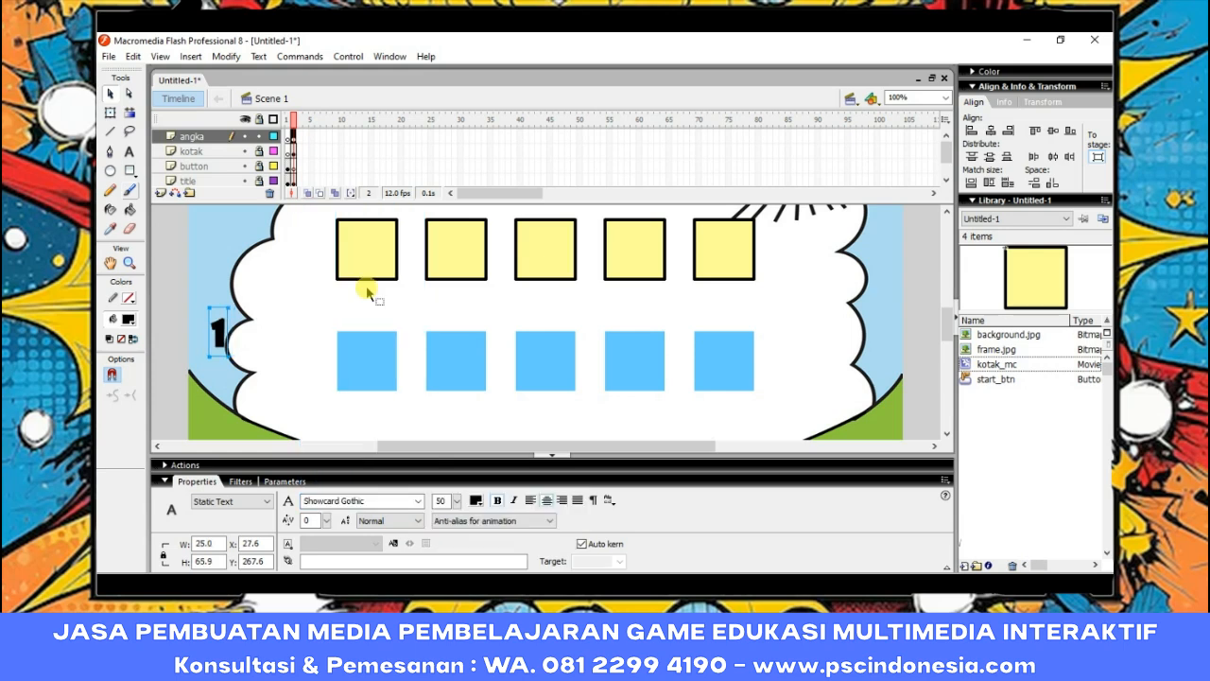
left_click_drag(216, 338, 454, 363)
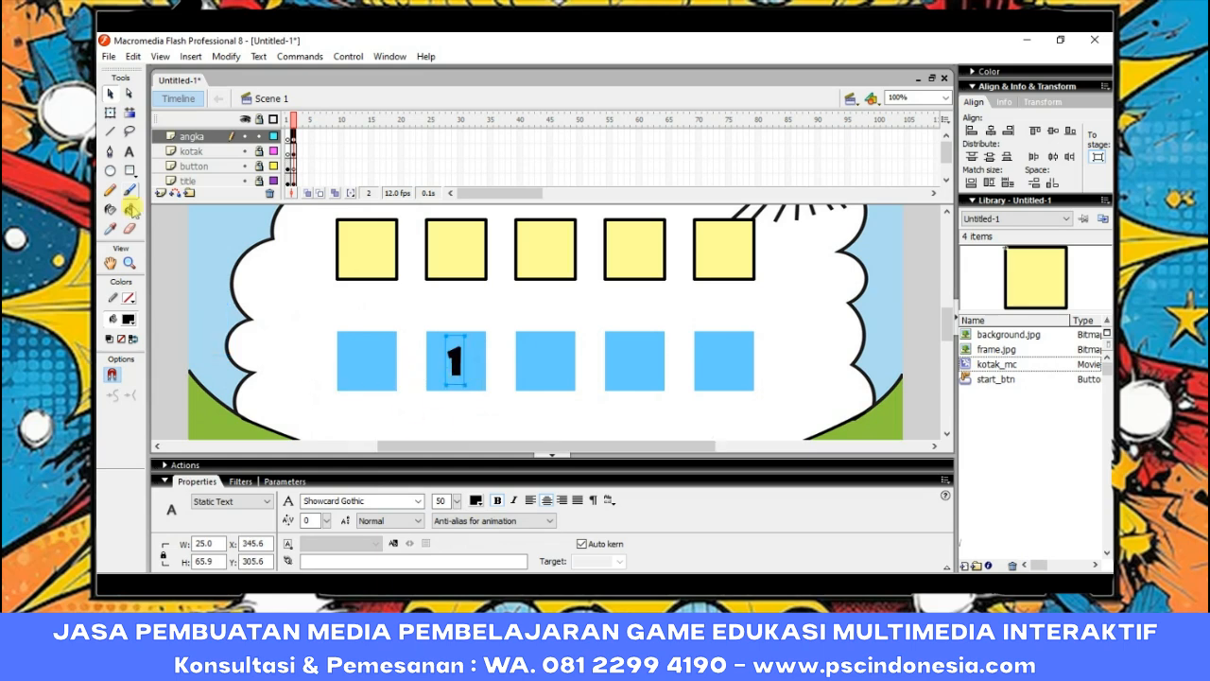
Add a text "2" and place it on the second yellow square.
left_click(128, 154)
left_click(288, 361)
type("2")
left_click(110, 93)
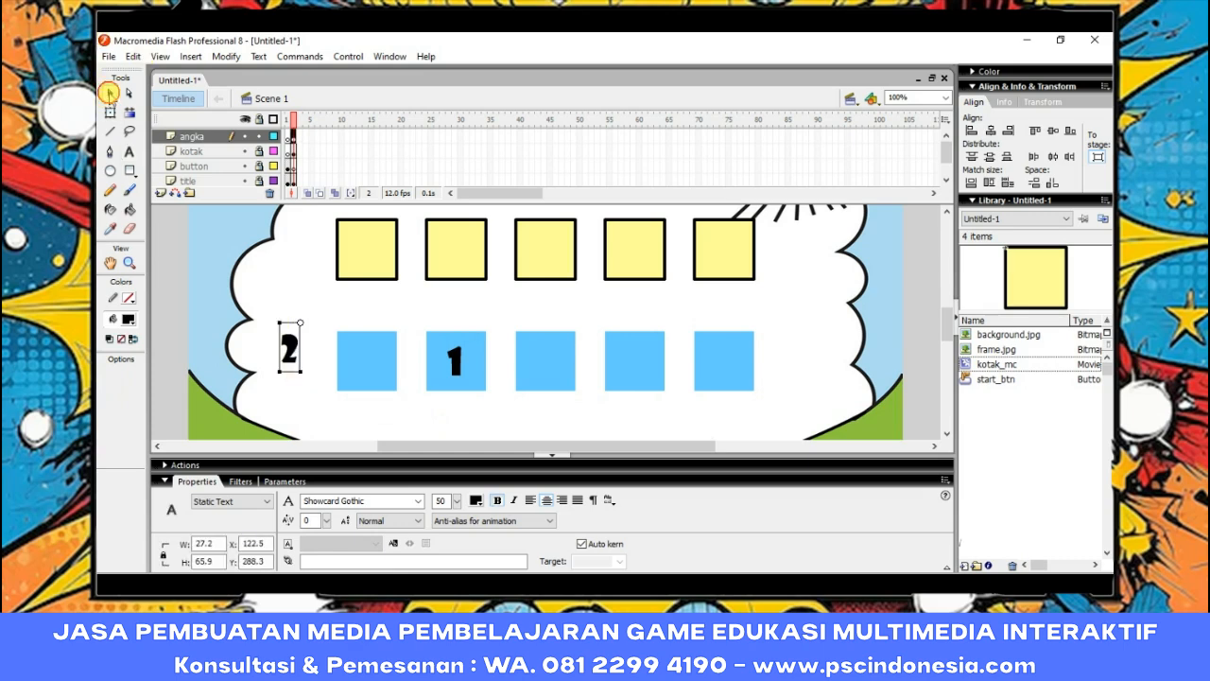
left_click_drag(304, 347, 460, 249)
Add a text "3" and centre it on the fifth blue square.
left_click(128, 153)
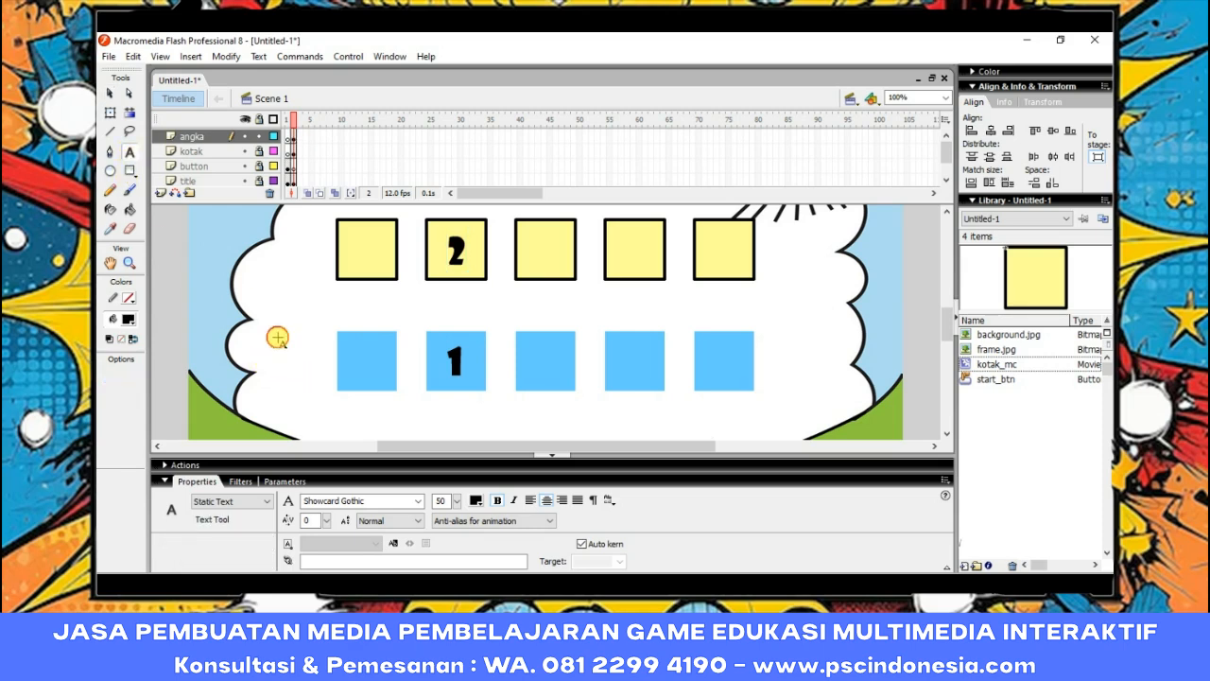
left_click(278, 340)
type("3")
left_click(108, 92)
left_click_drag(278, 325, 723, 362)
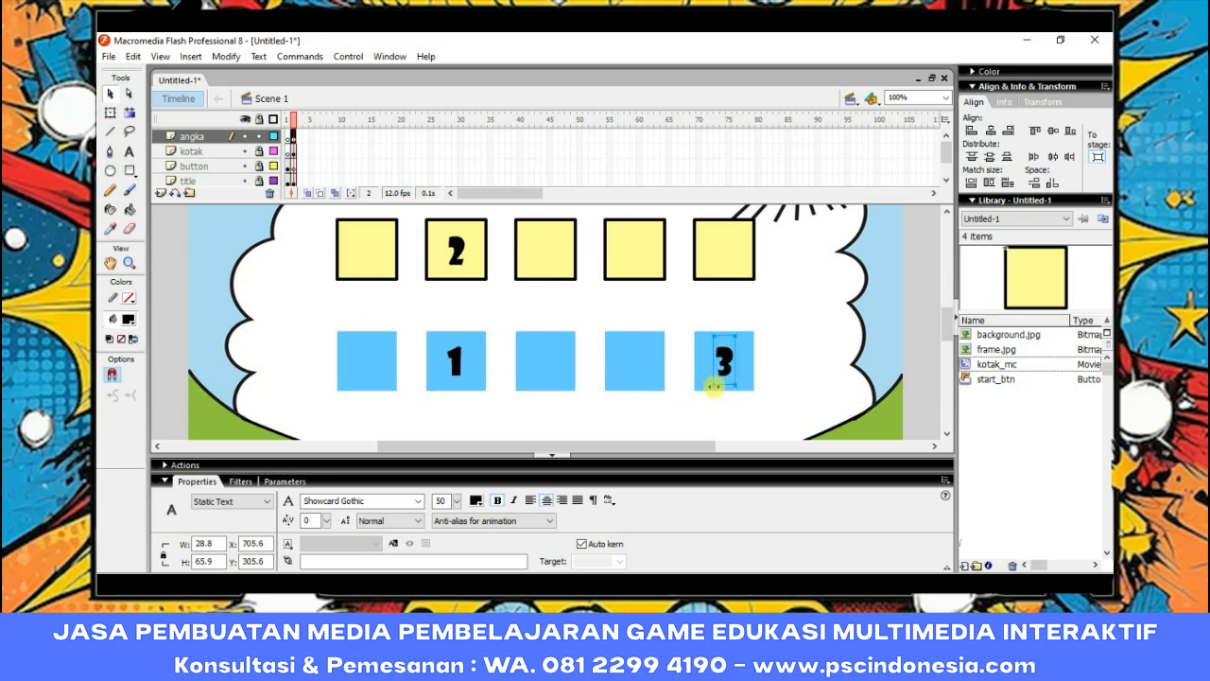
Add a text "4" and centre it on the third blue square.
left_click(128, 153)
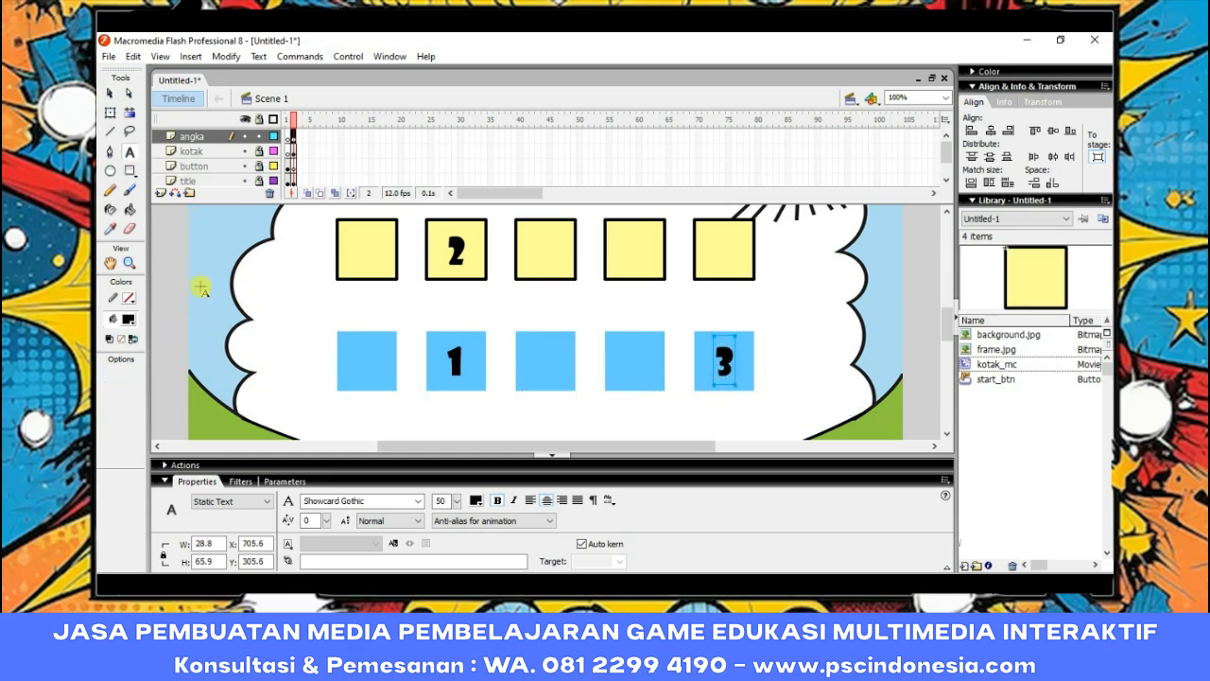
left_click(266, 361)
type("4")
left_click(110, 96)
left_click_drag(258, 336, 560, 362)
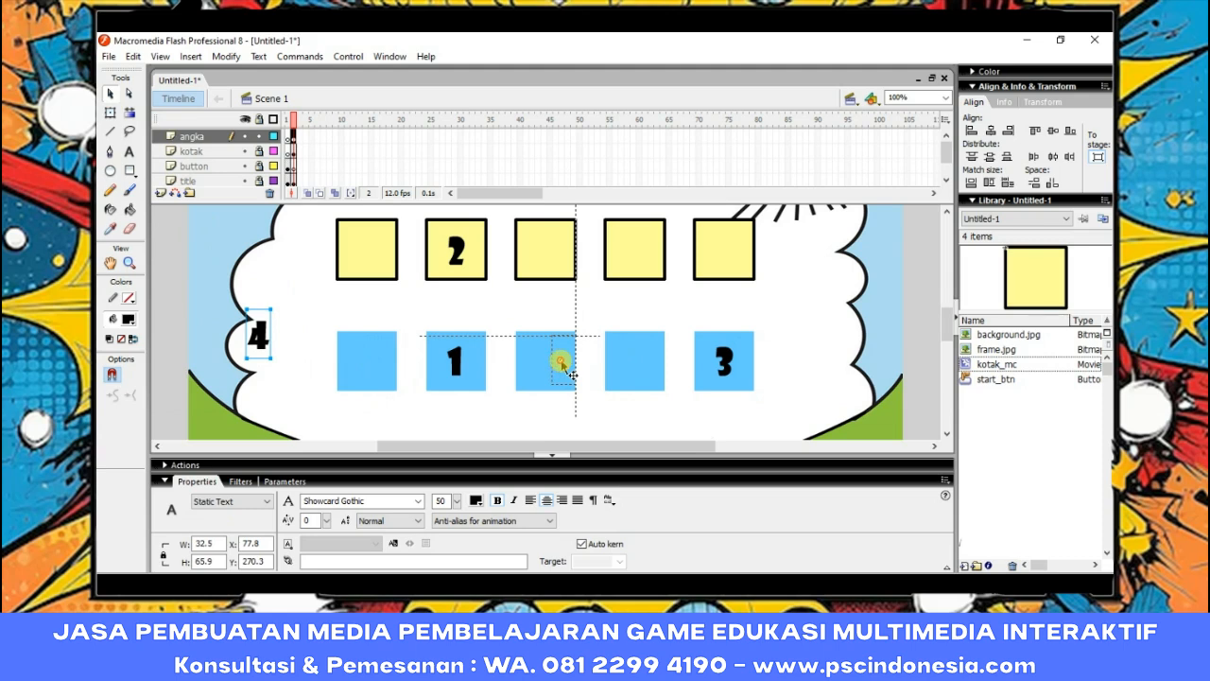
left_click_drag(561, 362, 546, 362)
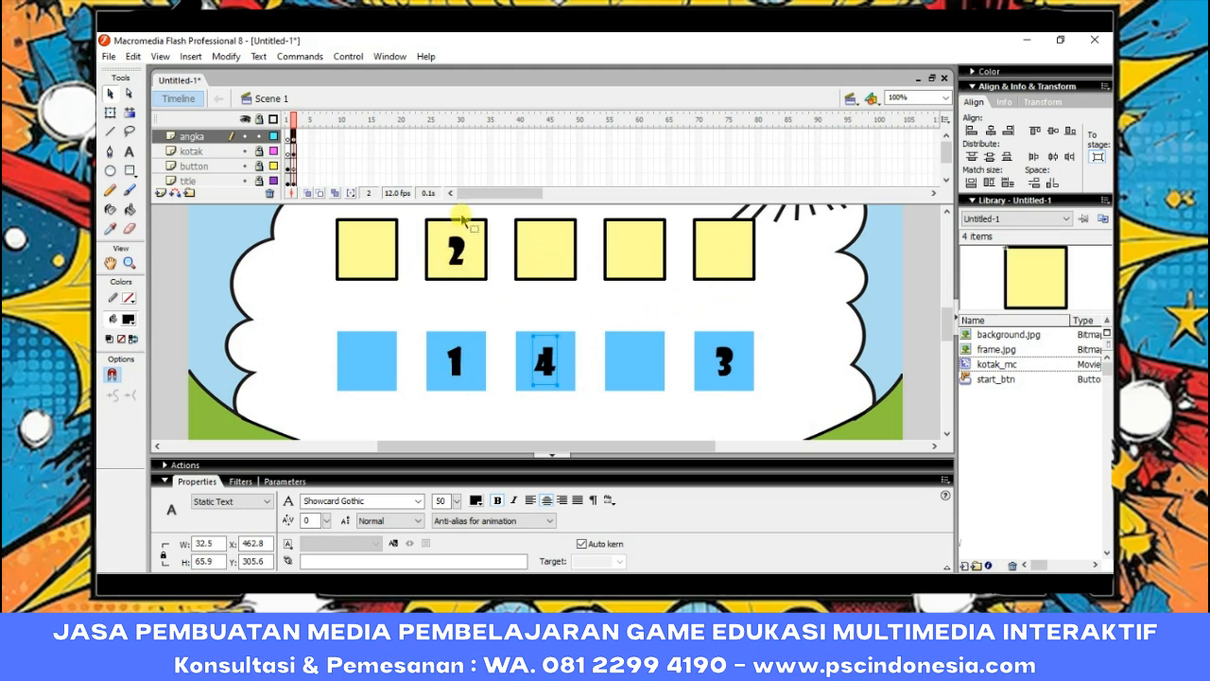
left_click(612, 412)
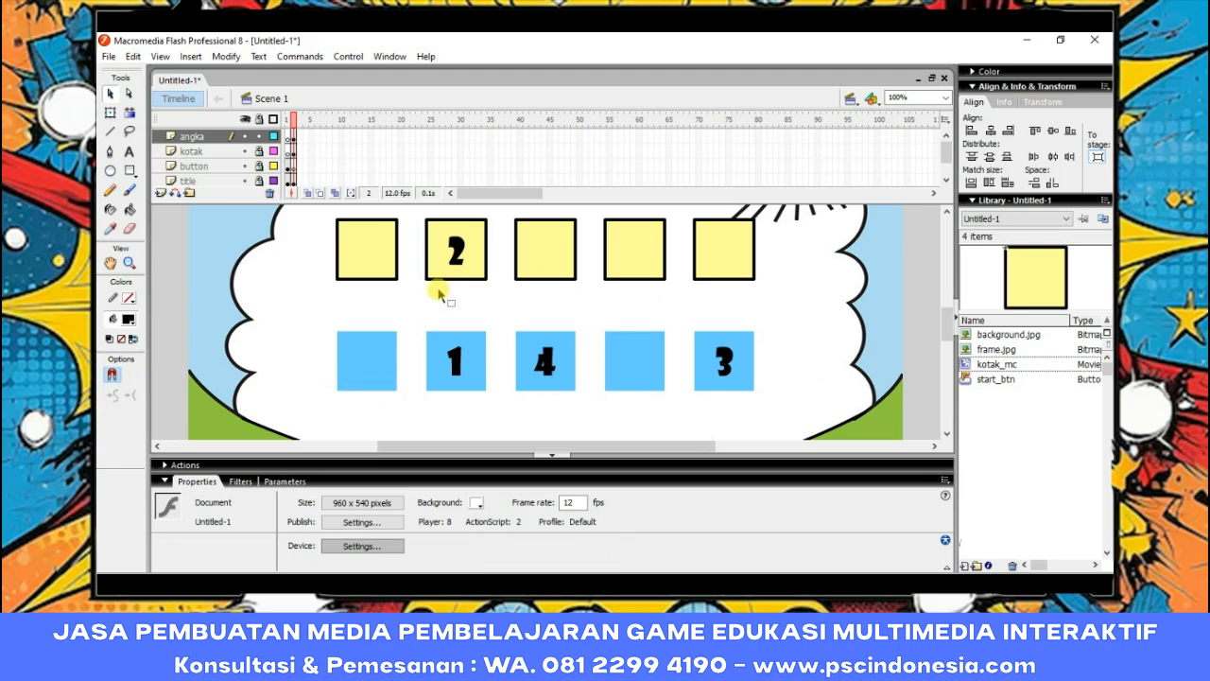
Move the digit 2 from the second yellow square to the centre of the first blue square.
left_click(461, 258)
left_click_drag(469, 262, 371, 368)
left_click(292, 330)
Add a text "5" and centre it on the fourth blue square.
key("t")
left_click(274, 248)
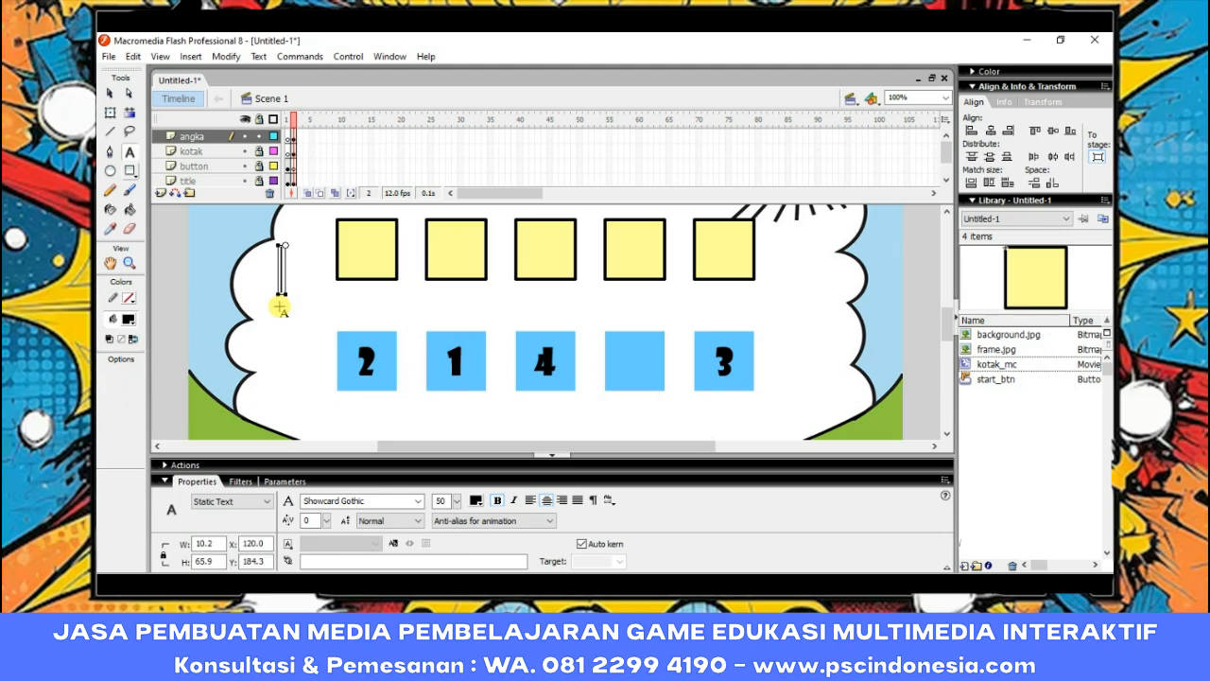
type("5")
left_click(112, 89)
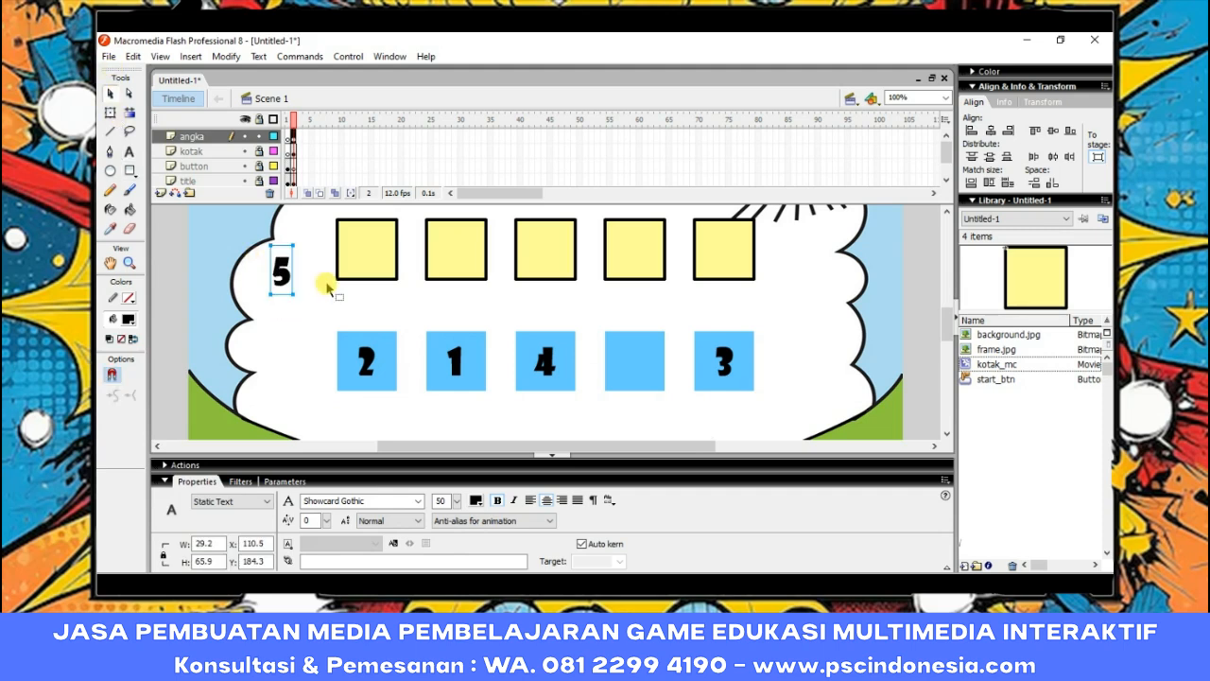
left_click_drag(281, 272, 638, 367)
left_click(415, 408)
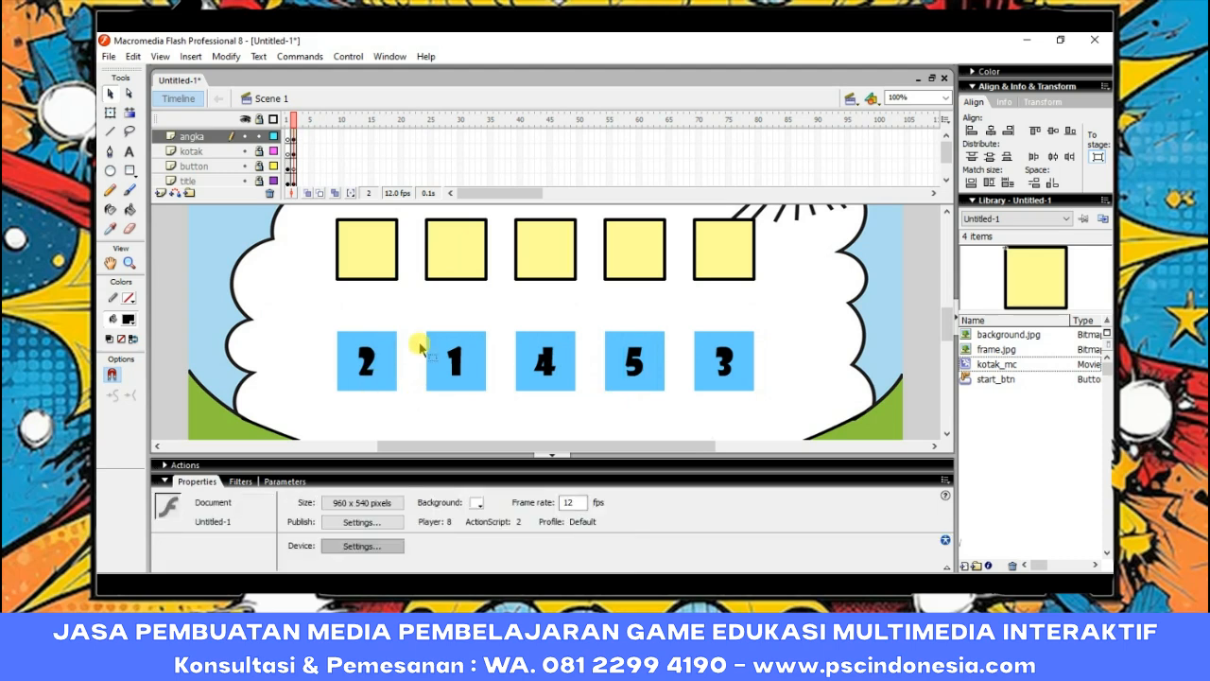
Convert the blue tile with digit 1 into a movie clip named angka1_mc and name its instance angka1_mc.
left_click_drag(414, 315, 502, 416)
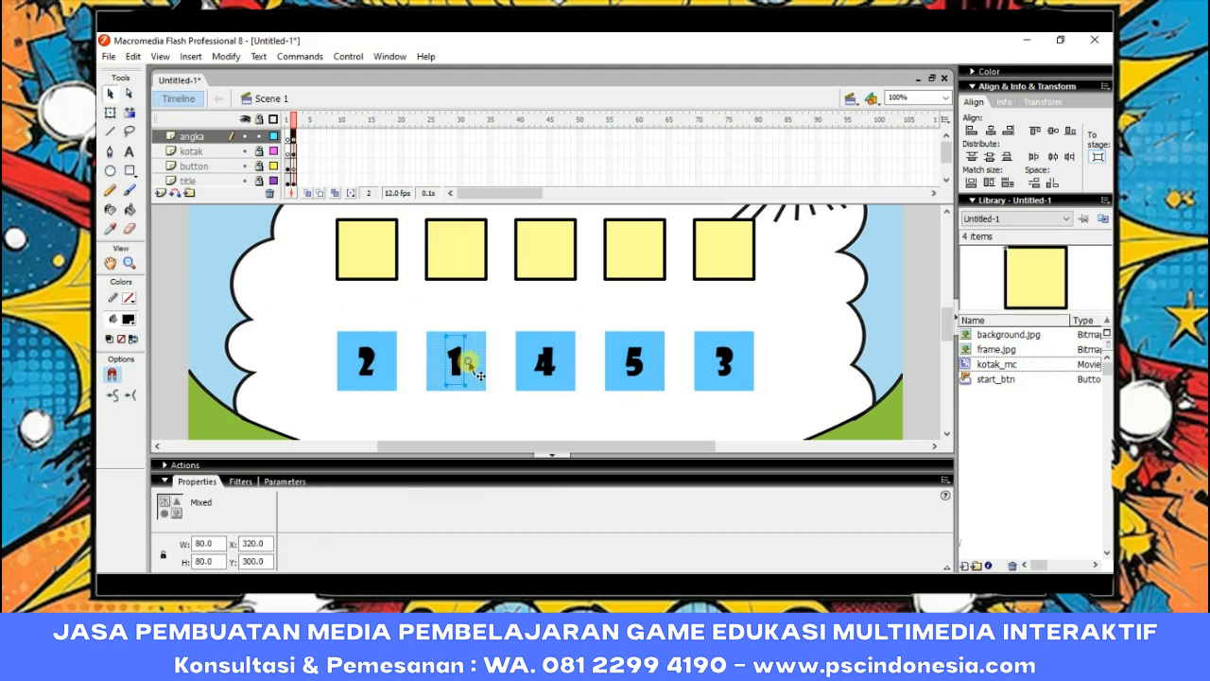
right_click(475, 372)
left_click(551, 535)
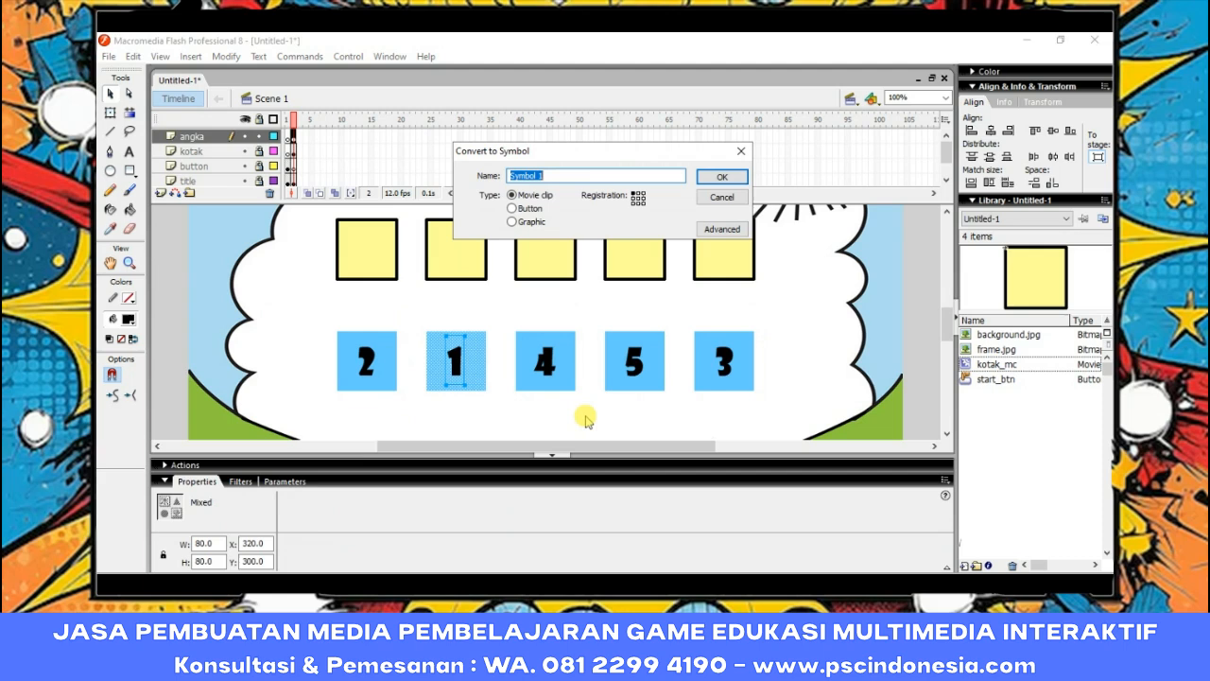
type("angka1_mc")
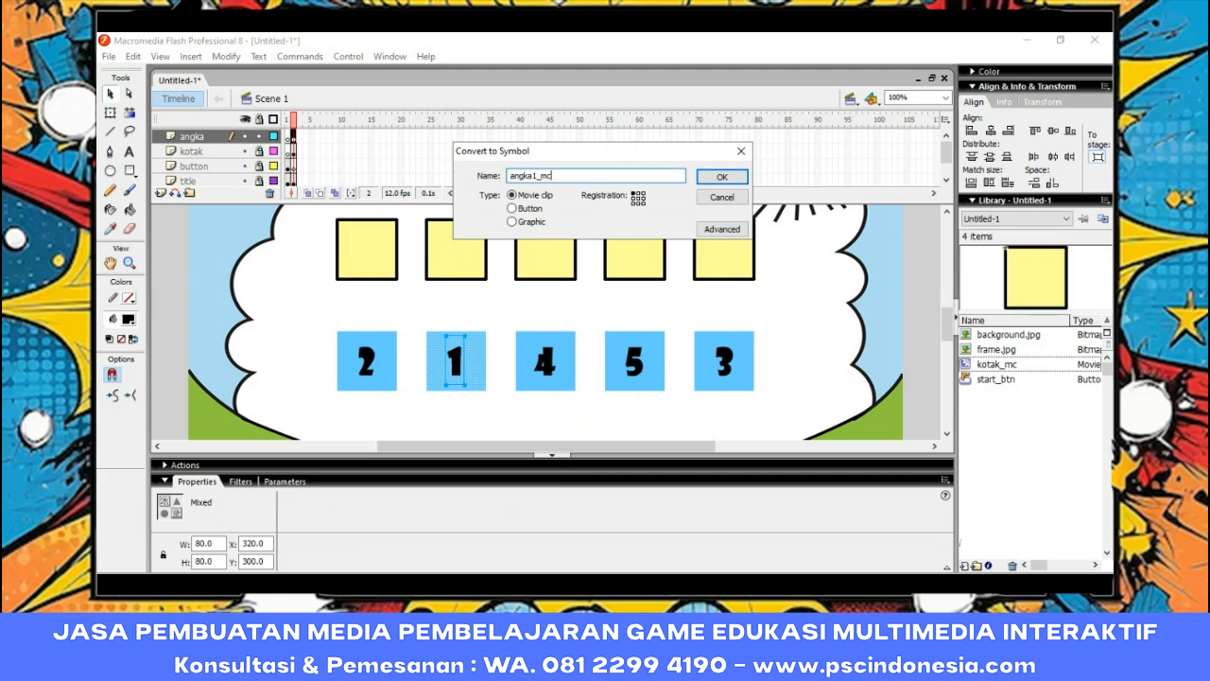
key("Return")
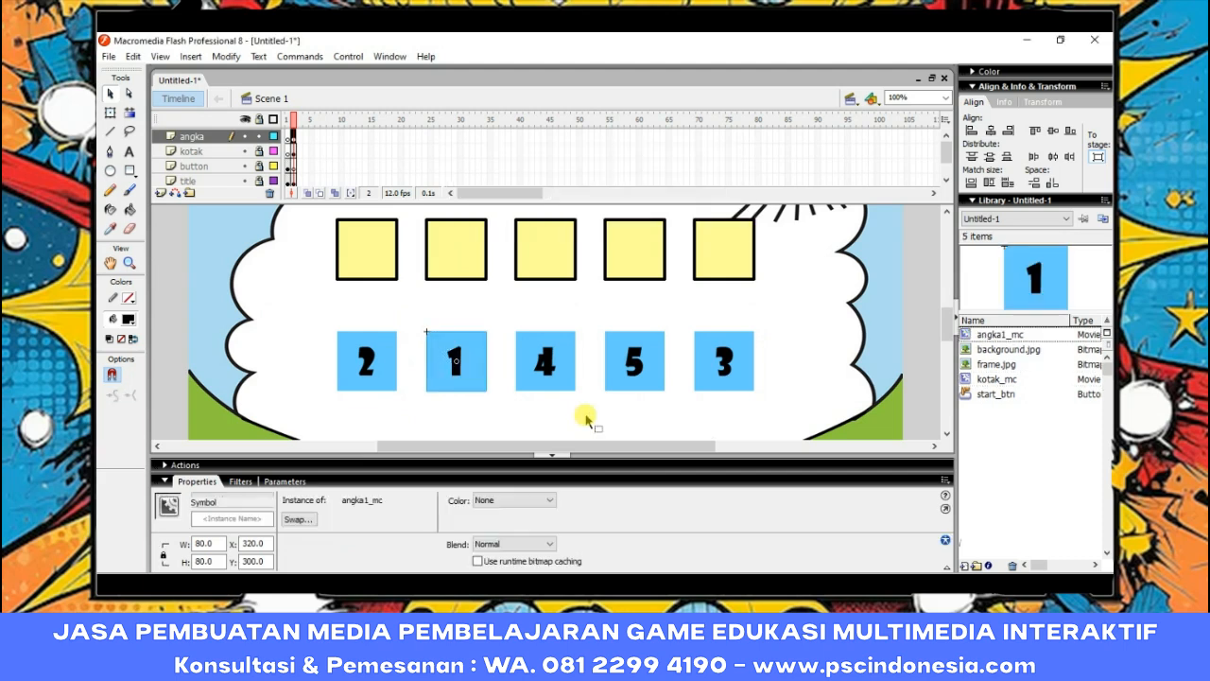
left_click(232, 518)
type("angka1_mc")
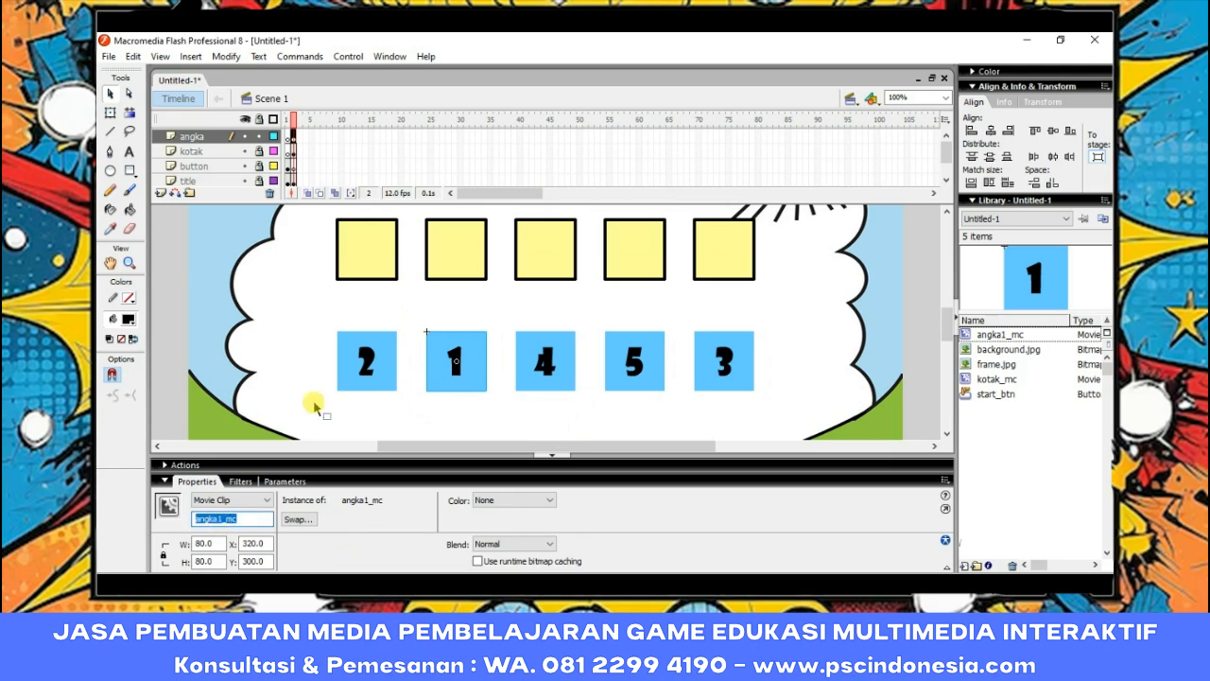
Convert the blue tile with digit 2 into a movie clip named angka2_mc and name its instance angka2_mc.
left_click_drag(316, 306, 423, 431)
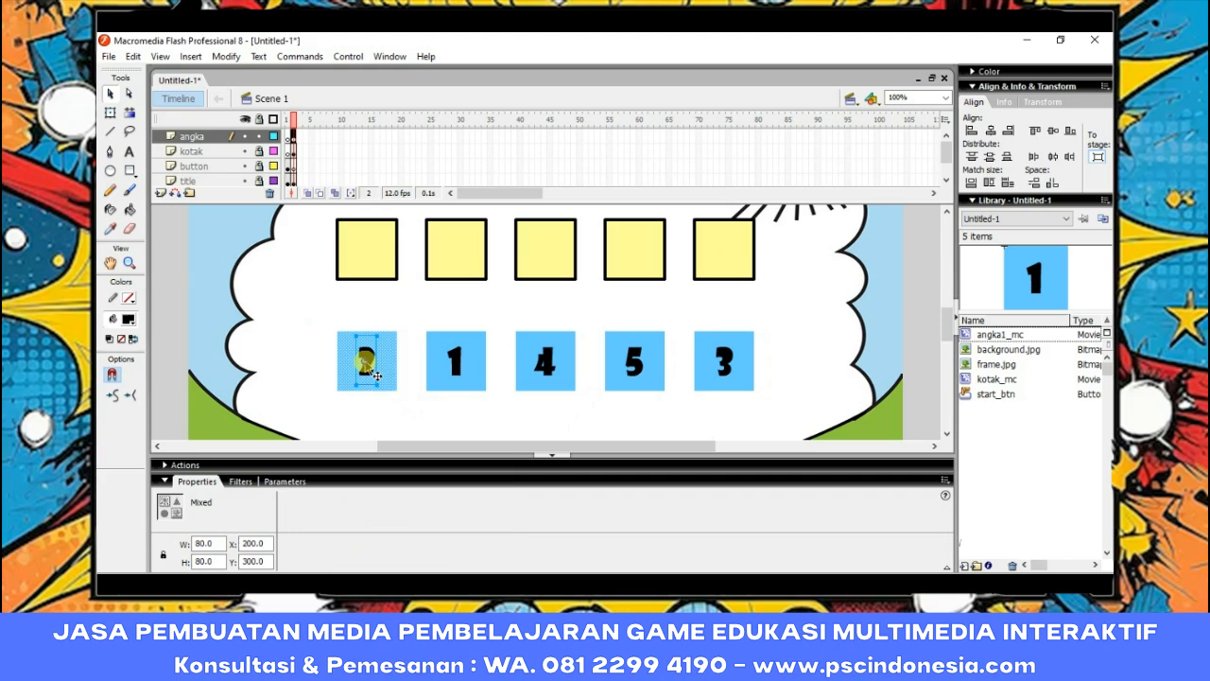
right_click(365, 360)
left_click(443, 540)
type("ang")
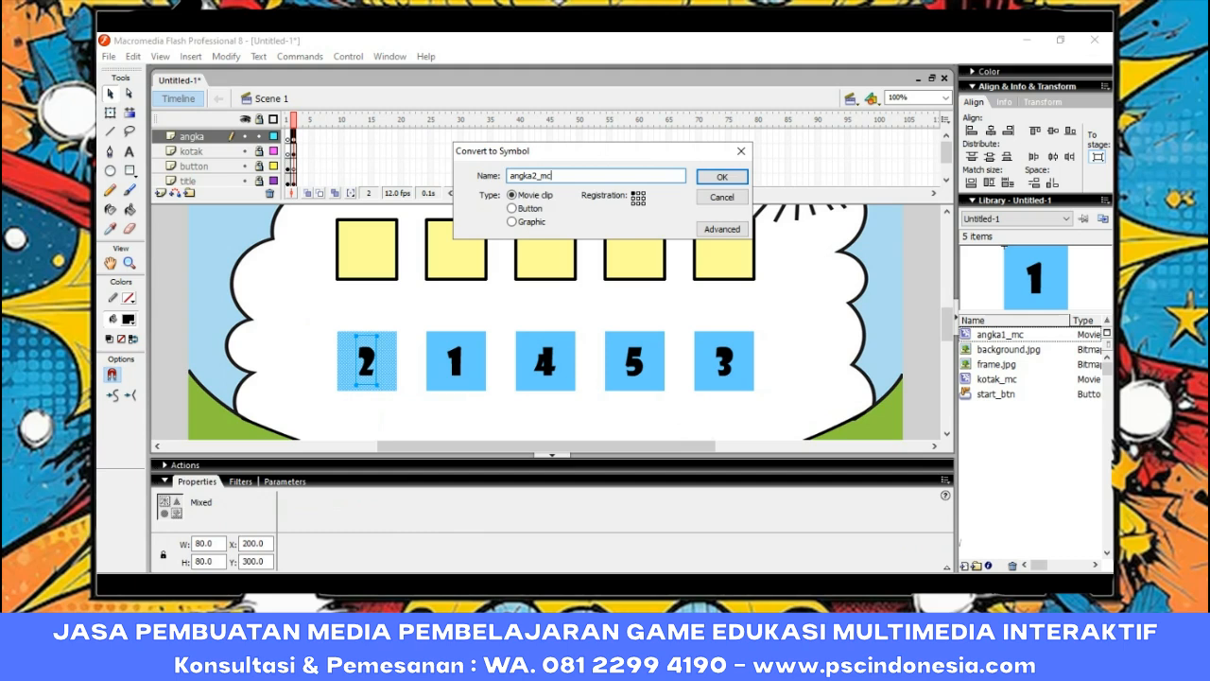
type("ka2_mc")
key("Return")
left_click(244, 518)
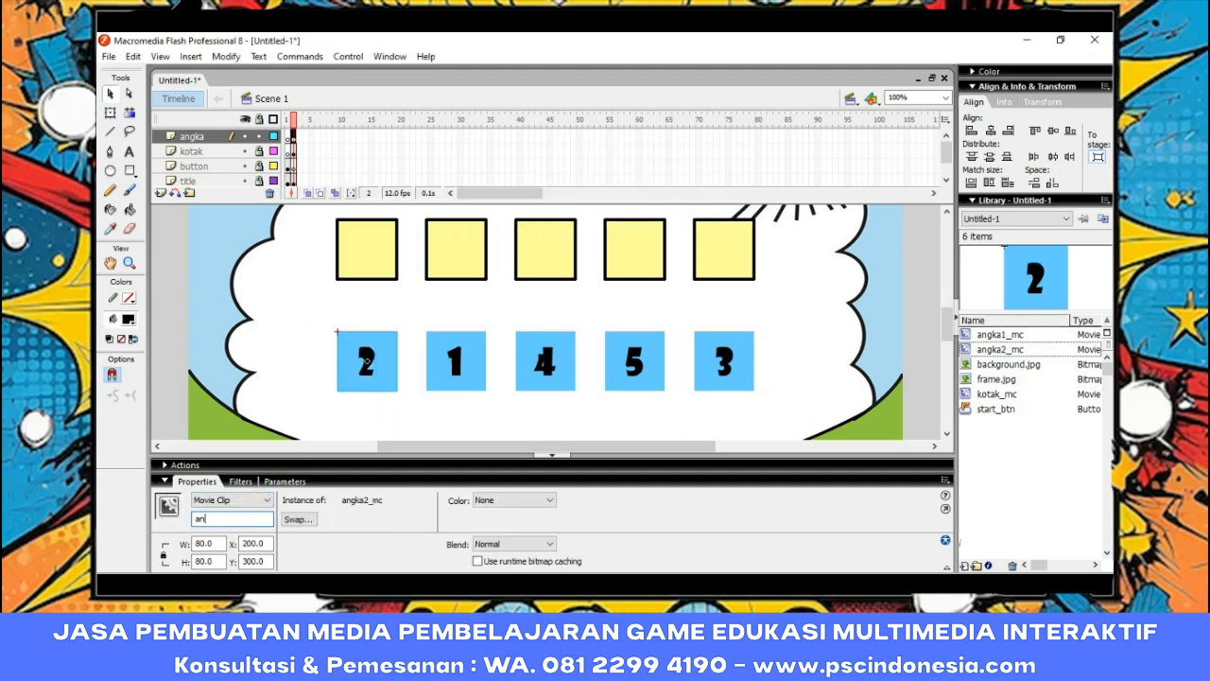
type("angka2_mc")
key("Return")
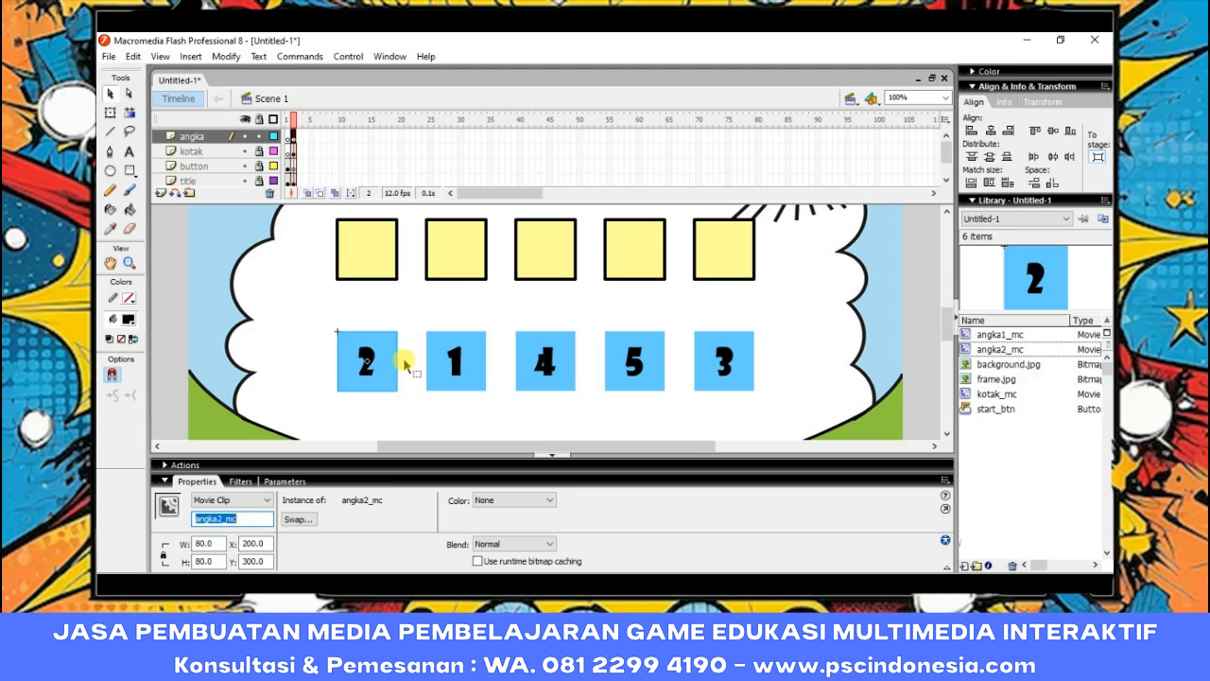
Convert the blue tile with digit 3 into a movie clip named angka3_mc and name its instance angka3_mc.
left_click_drag(675, 316, 783, 415)
right_click(723, 356)
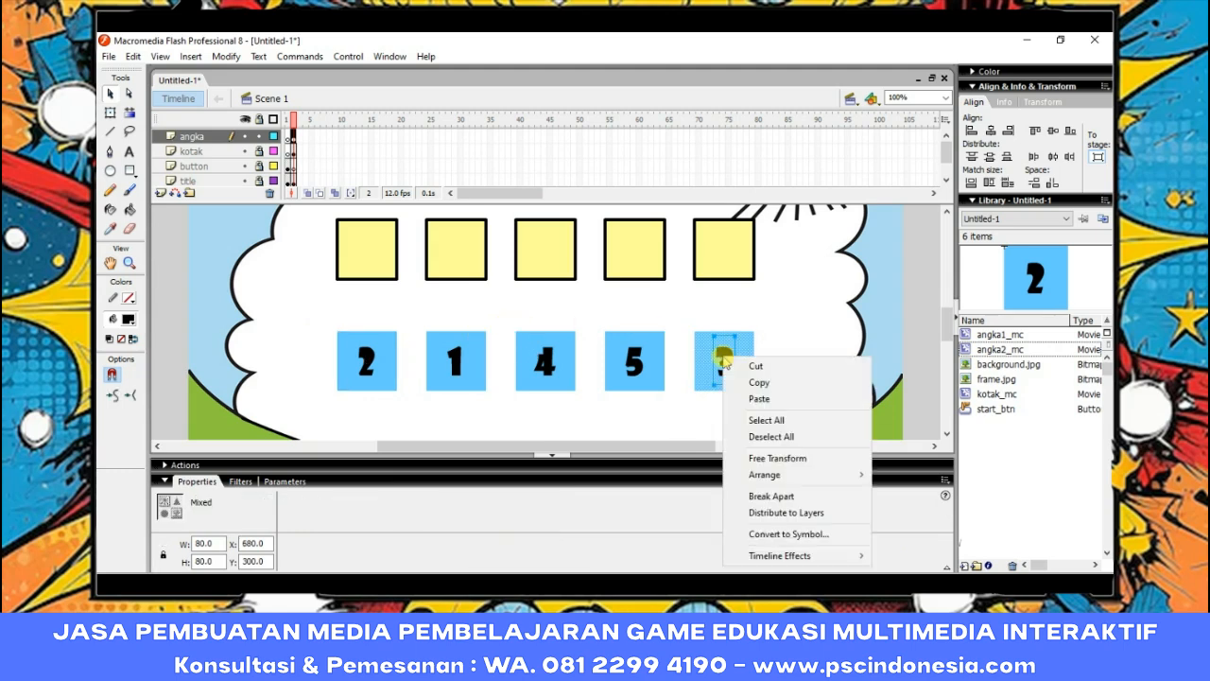
left_click(794, 533)
type("a")
type("ngka3_mc")
key("Return")
left_click(231, 518)
type("a")
type("ngka3_mc")
key("Return")
Convert the blue tile with digit 4 into a movie clip named angka4_mc and name its instance angka4_mc.
left_click_drag(499, 314, 584, 414)
right_click(544, 363)
left_click(597, 535)
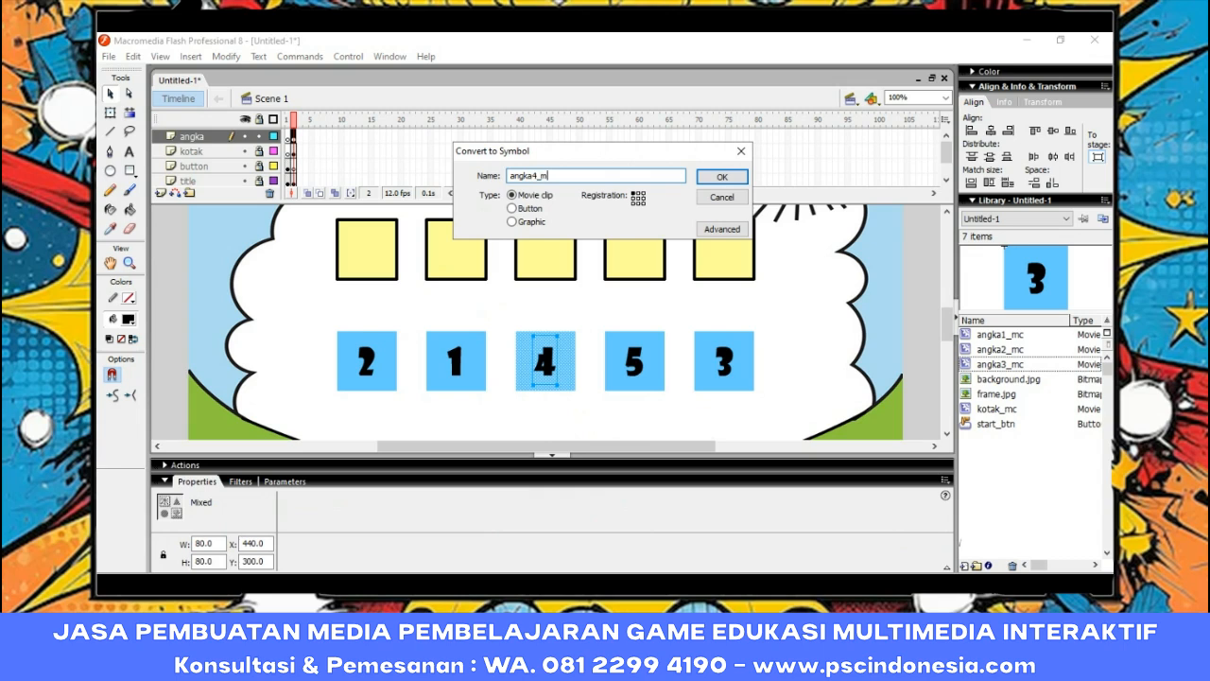
key("Return")
left_click(239, 517)
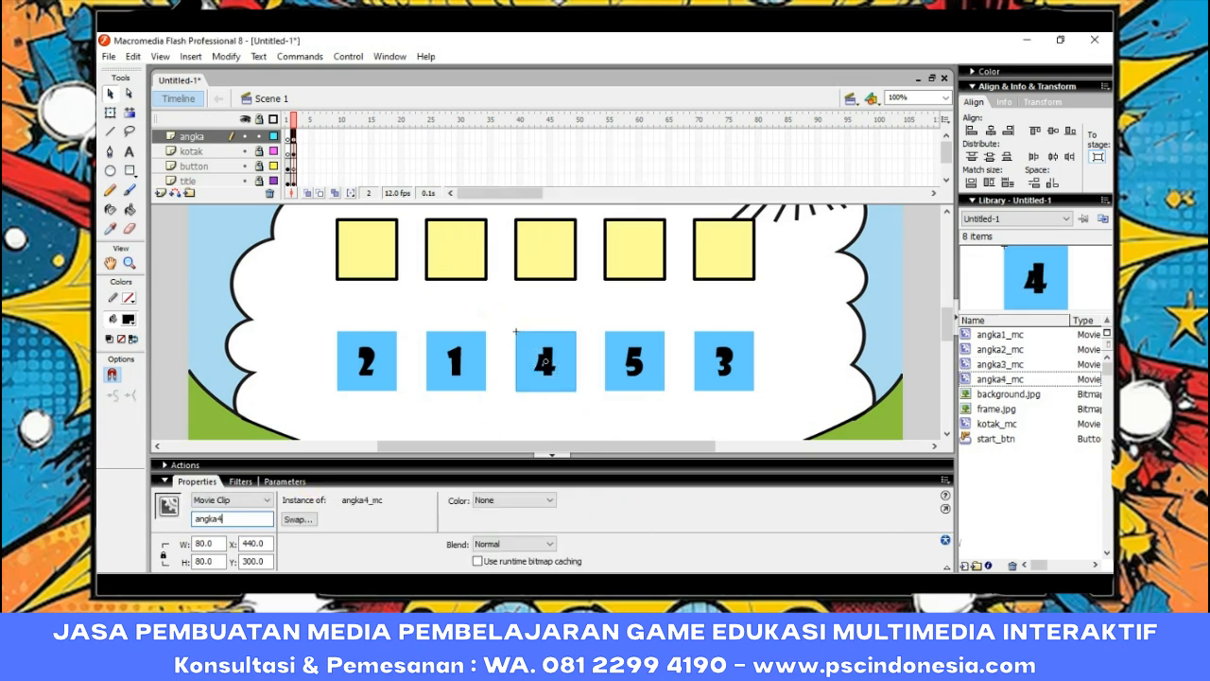
double_click(237, 518)
Convert the blue tile with digit 5 into a movie clip named angka5_mc and name its instance angka5_mc.
left_click_drag(596, 312, 667, 423)
right_click(636, 358)
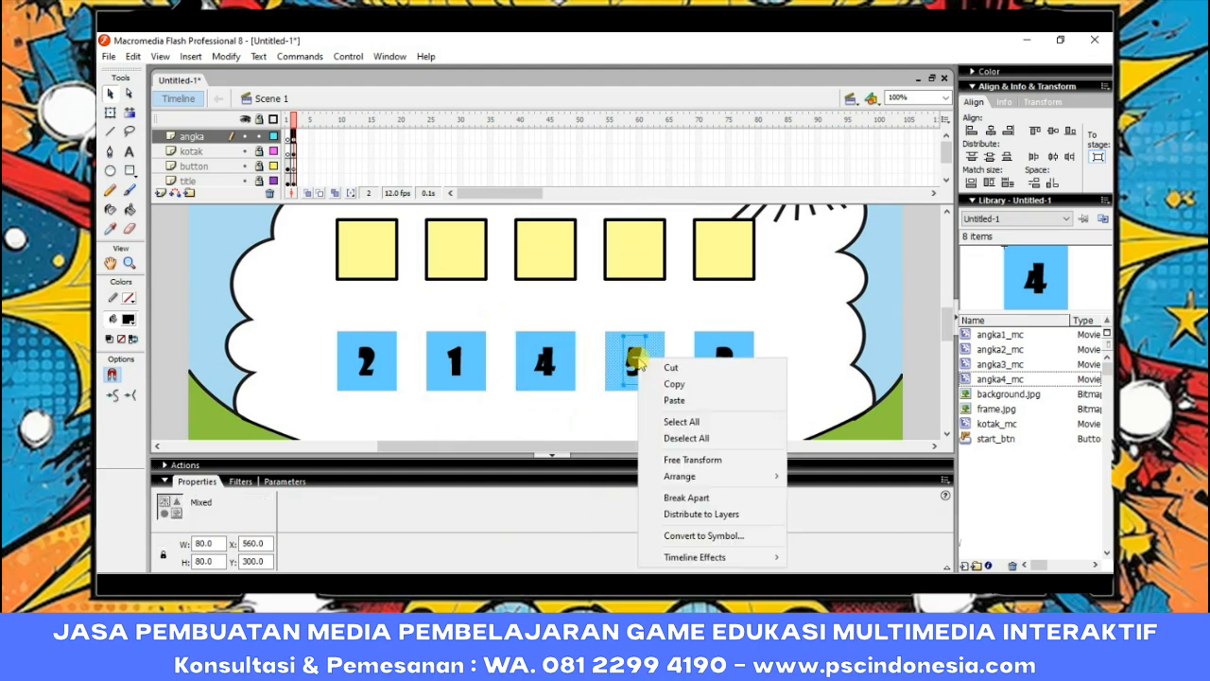
left_click(704, 535)
type("ang")
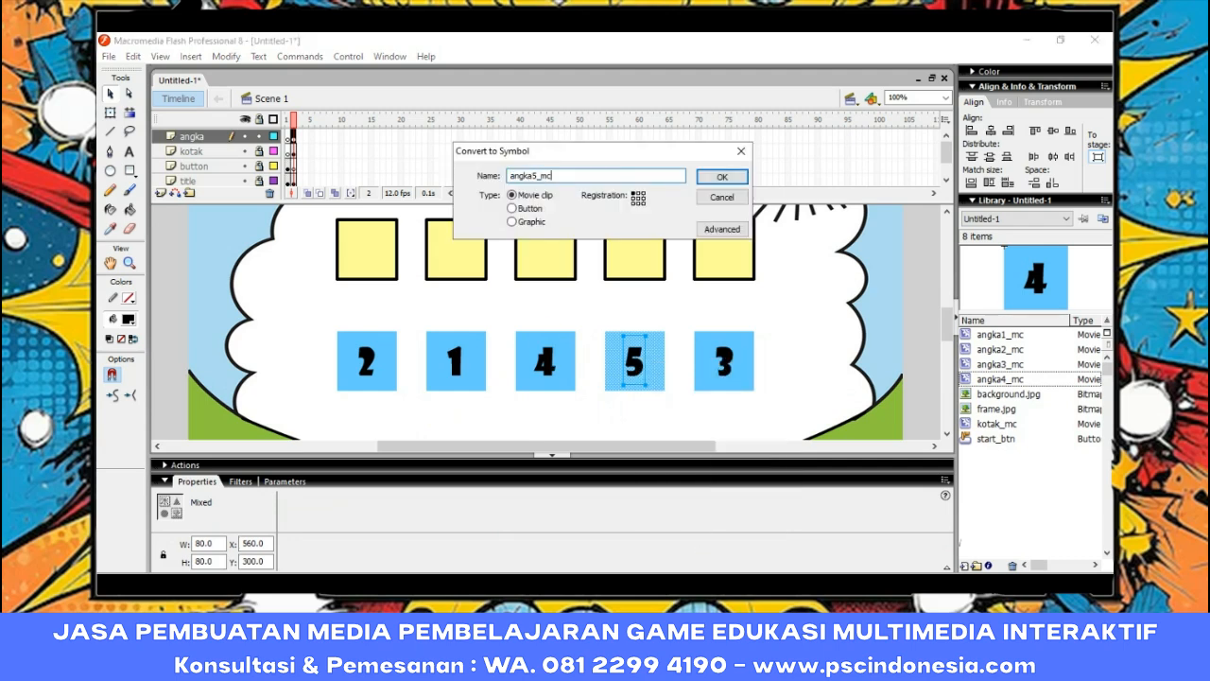
type("ka5_mc")
key("Return")
left_click(234, 518)
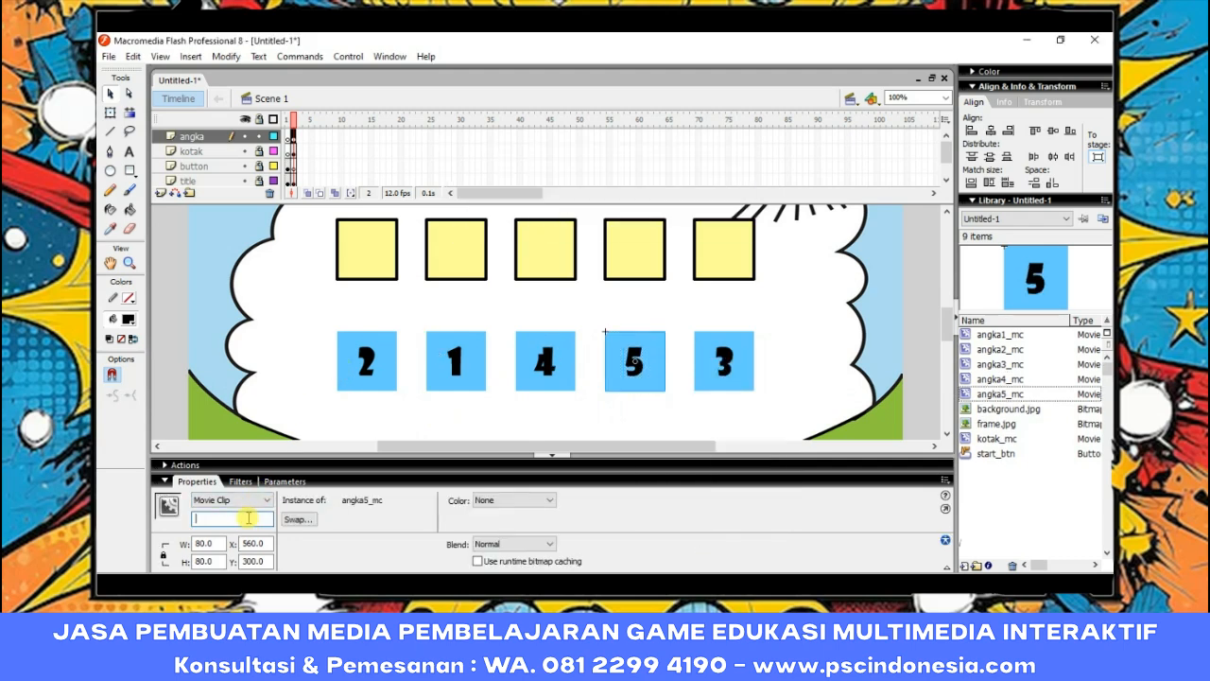
key("Return")
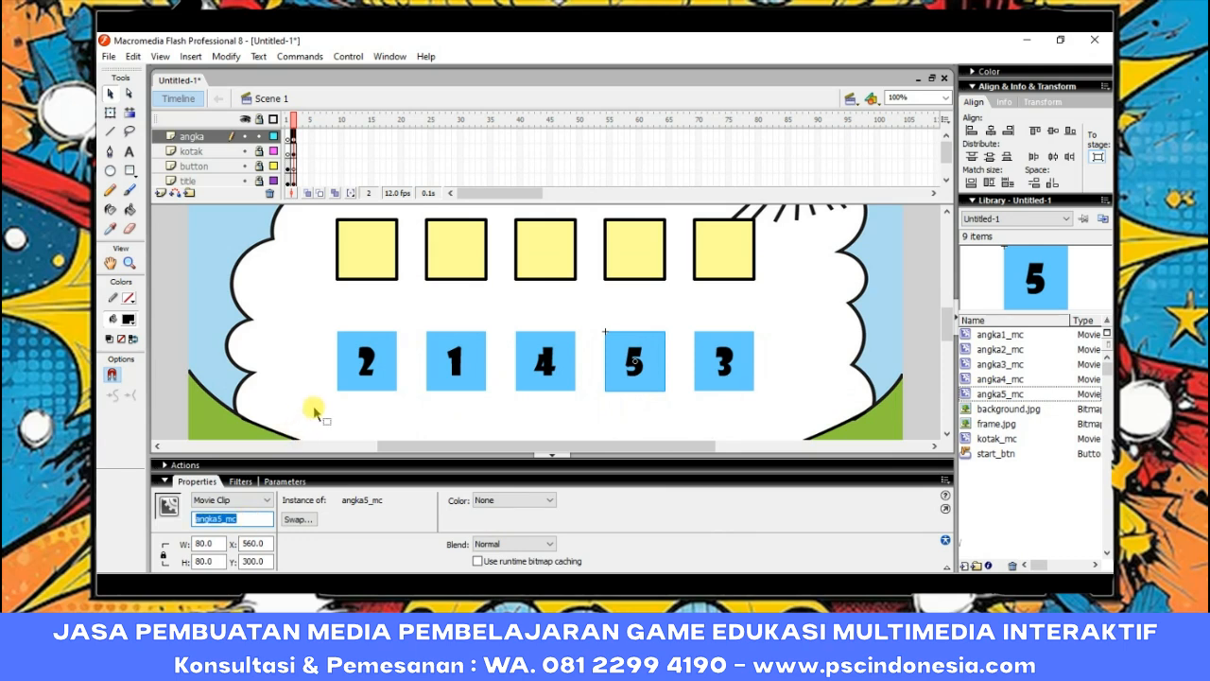
Add a layer named senang above the angka layer and insert a keyframe in its frame 2.
left_click(194, 481)
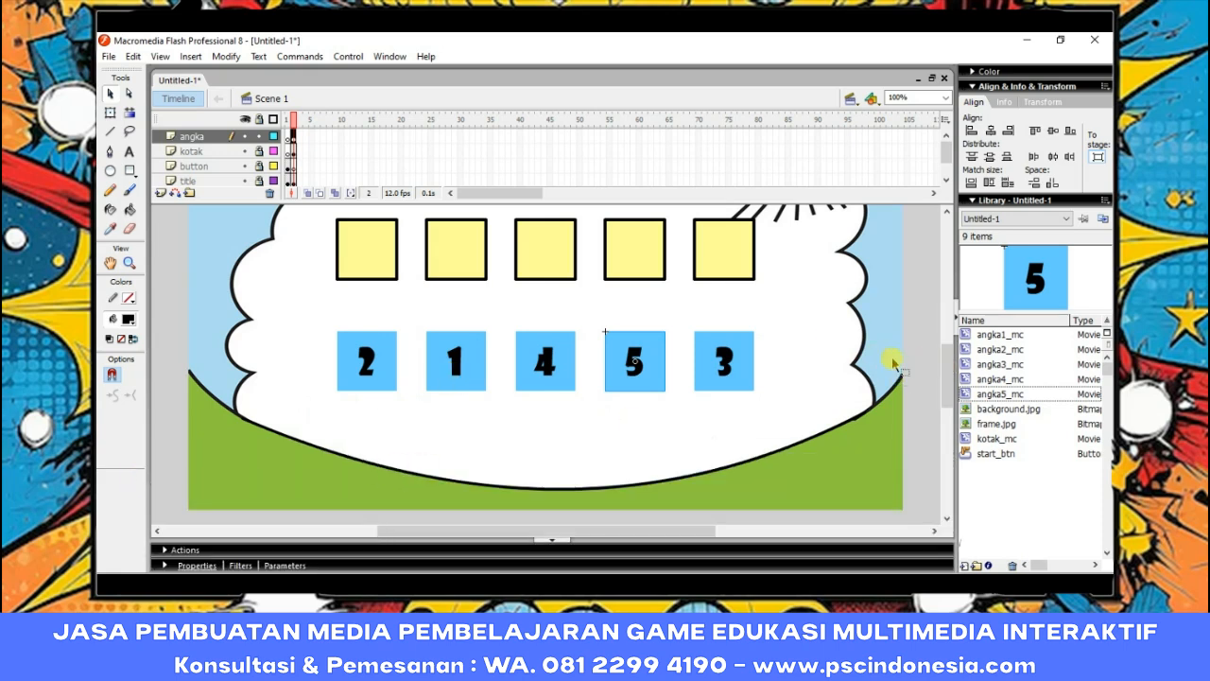
scroll(946, 361, "down", 2)
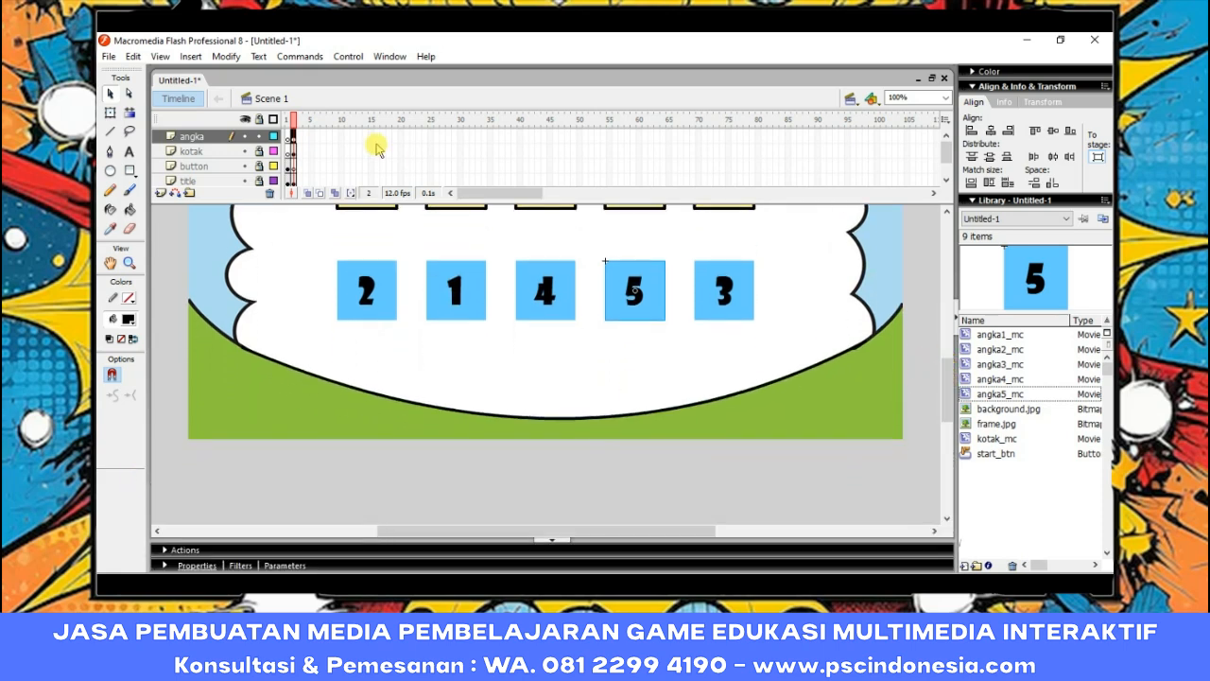
left_click(160, 193)
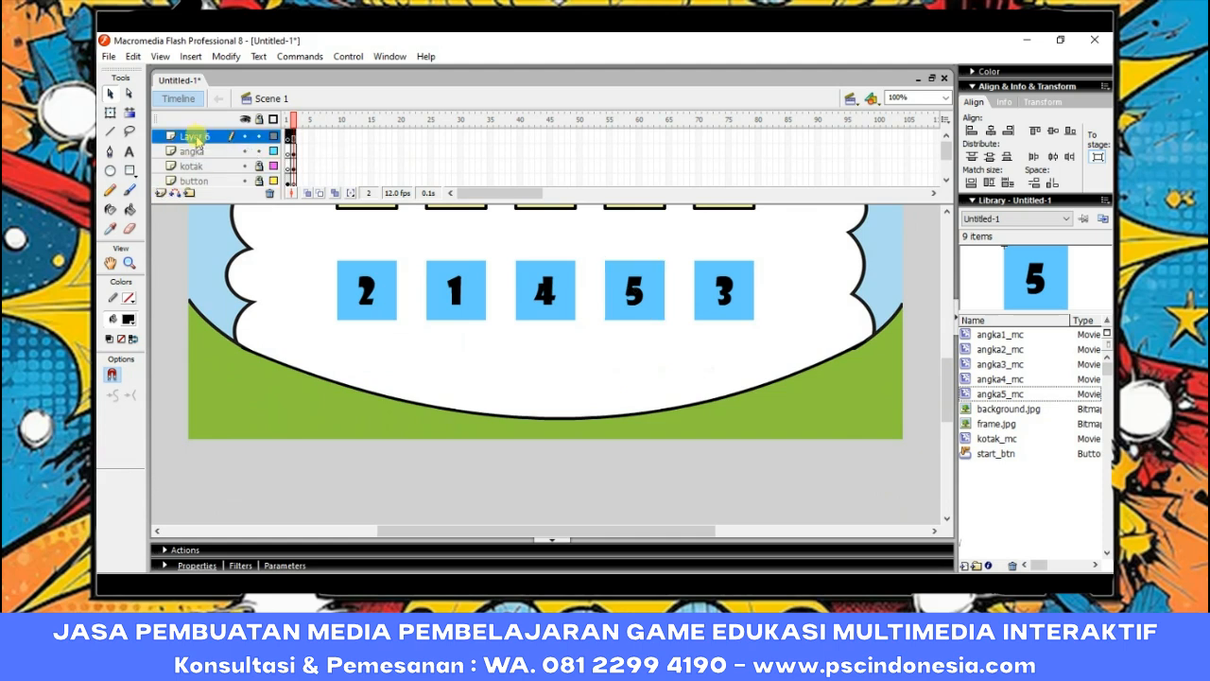
left_click(293, 139)
right_click(293, 139)
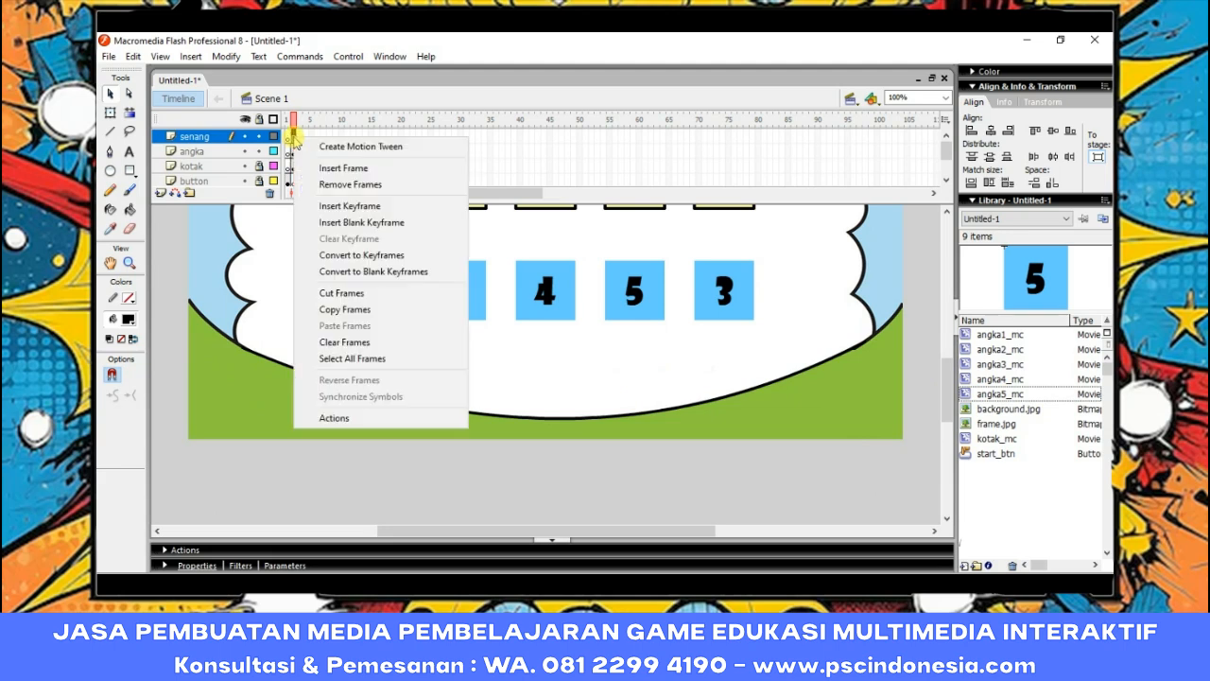
left_click(332, 202)
left_click_drag(947, 378, 946, 349)
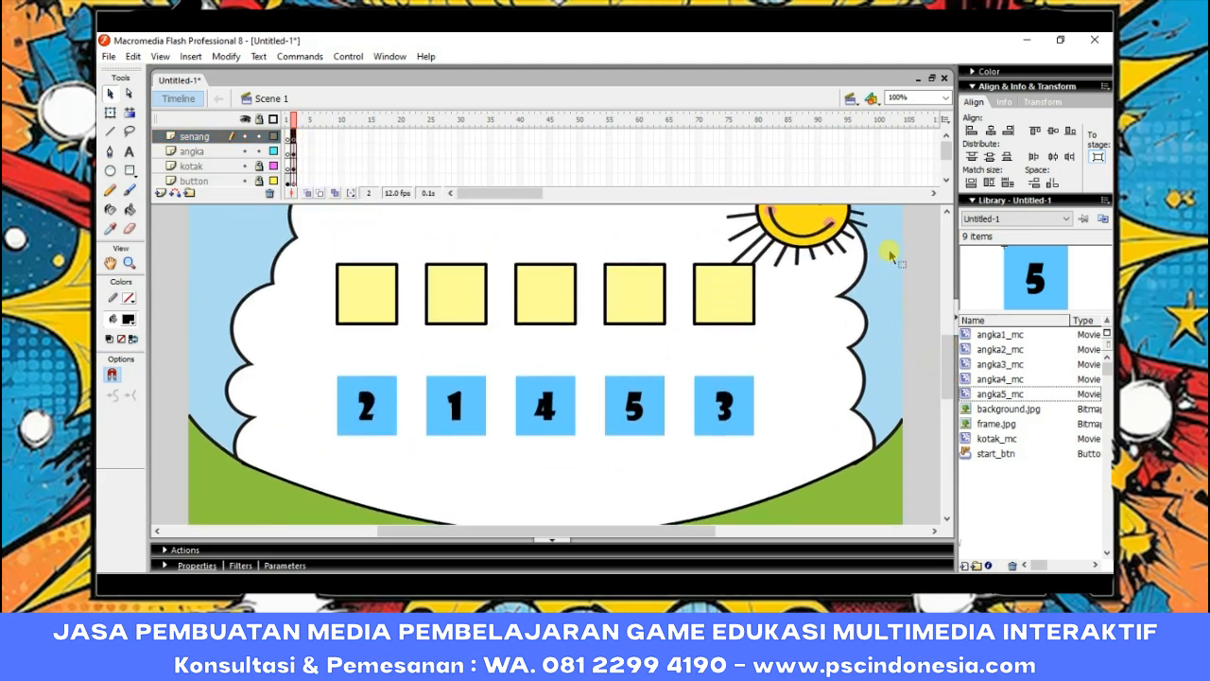
left_click(110, 57)
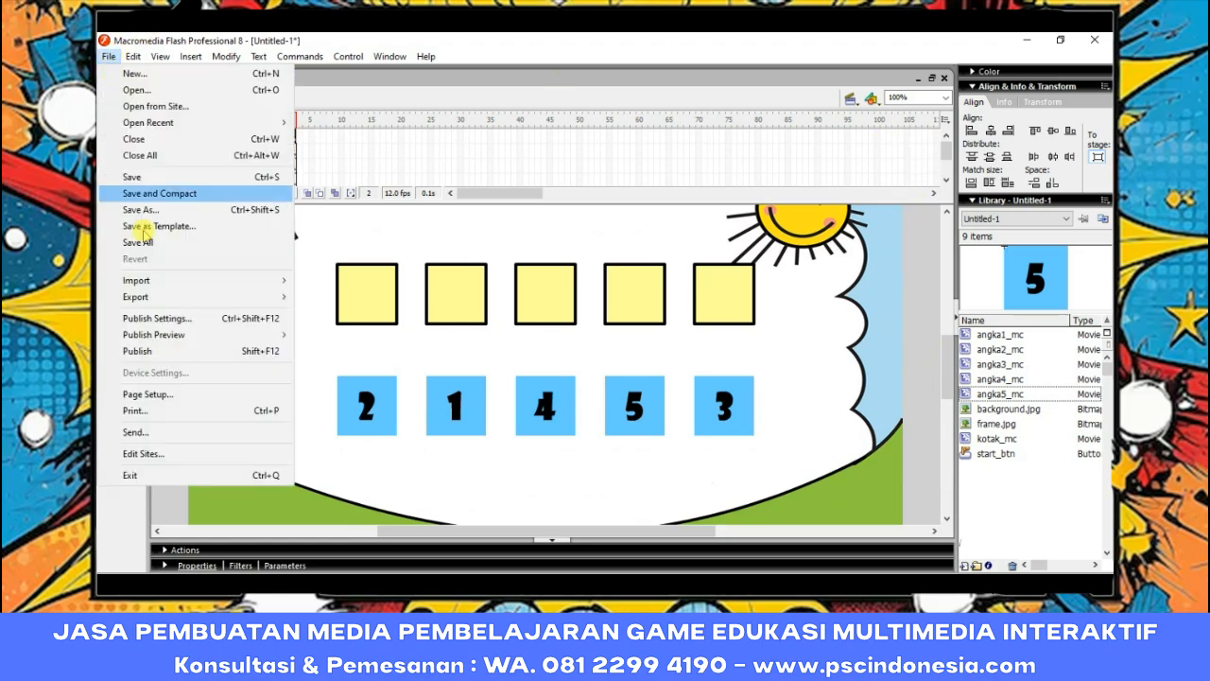
mouse_move(217, 279)
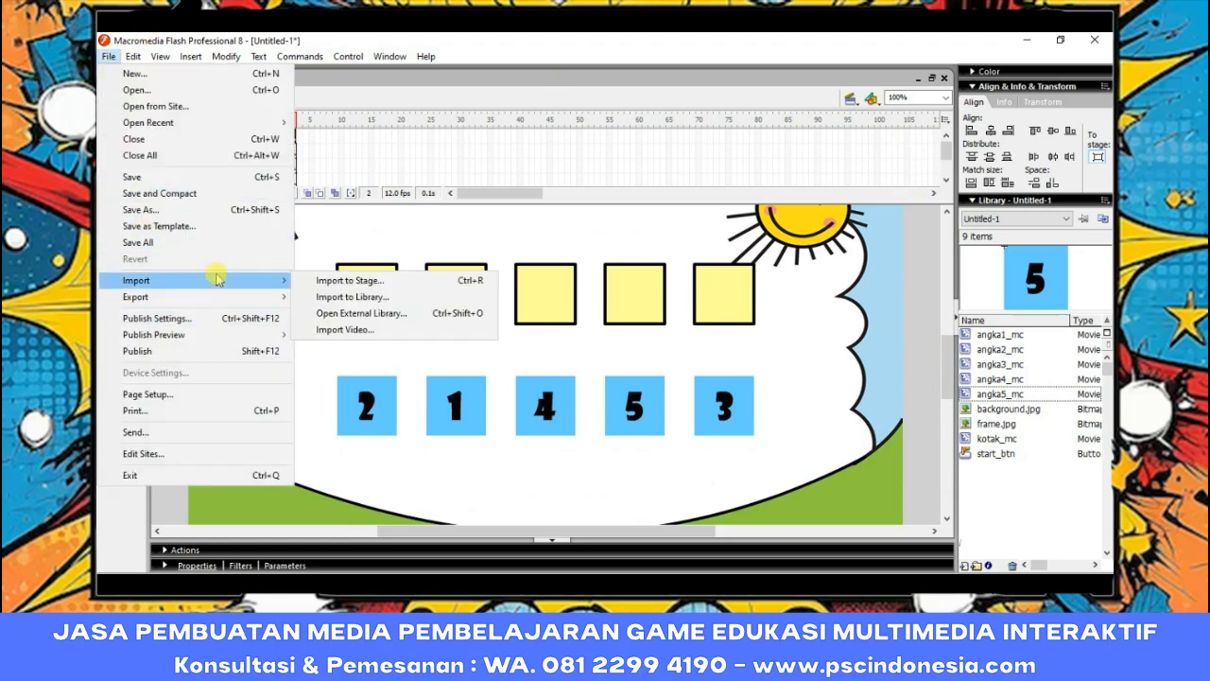
left_click(351, 281)
double_click(557, 290)
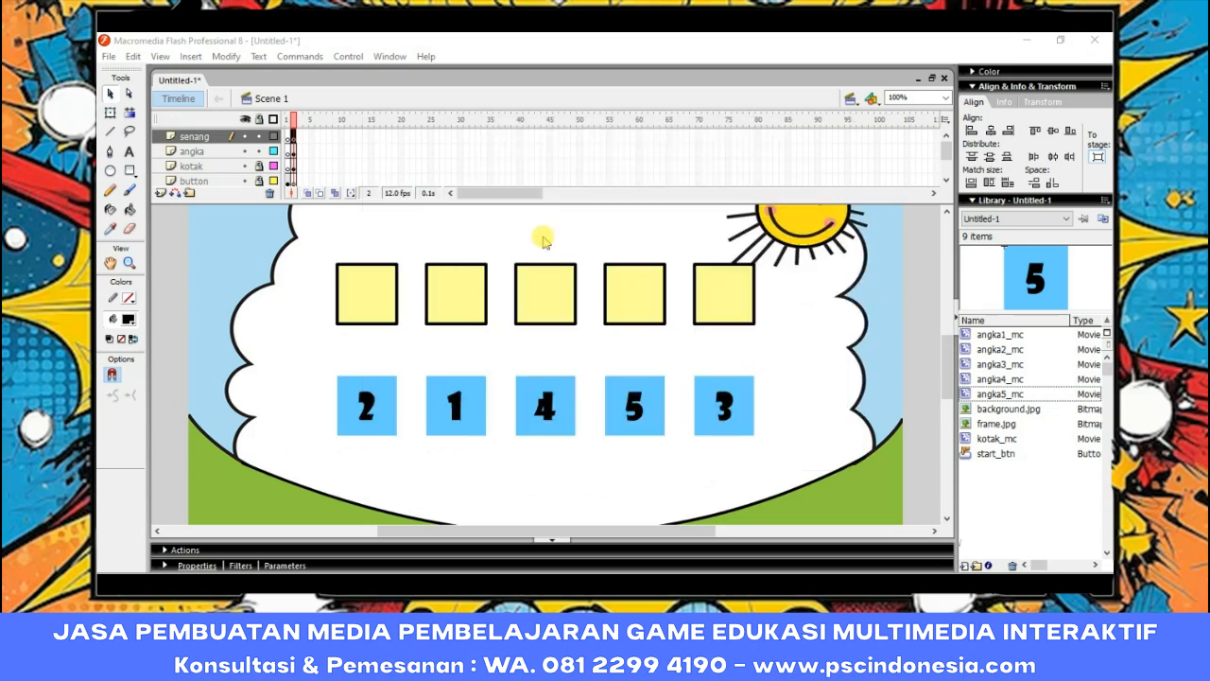
left_click(696, 341)
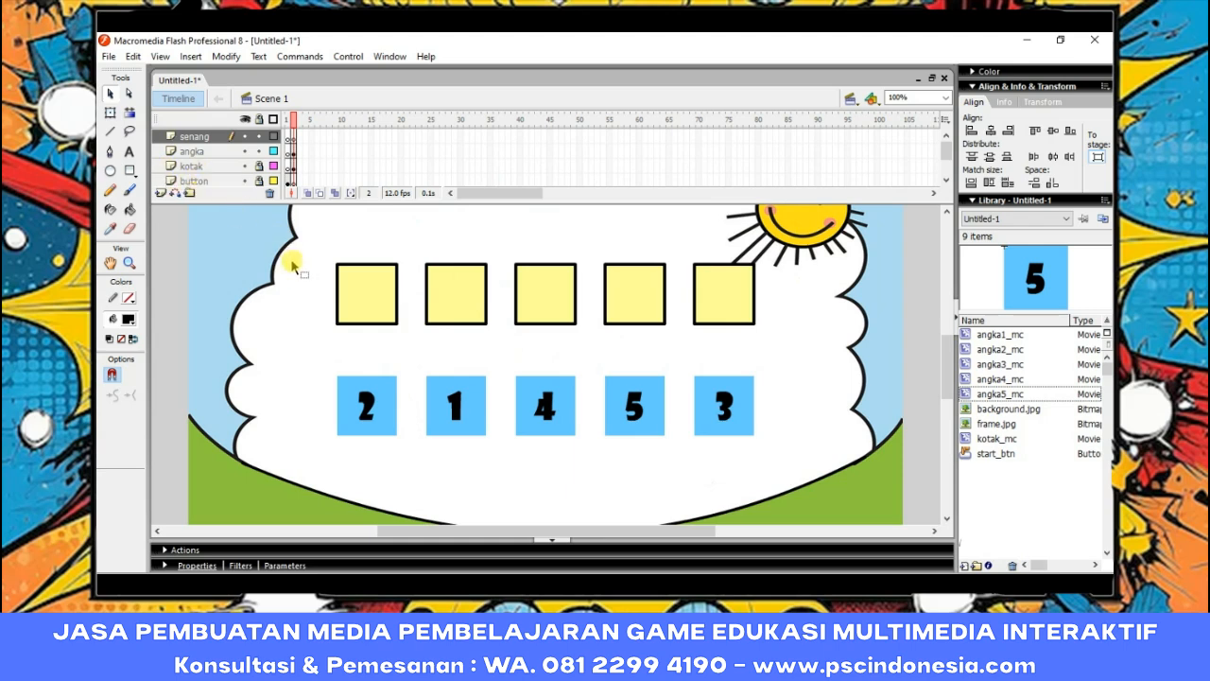
double_click(190, 137)
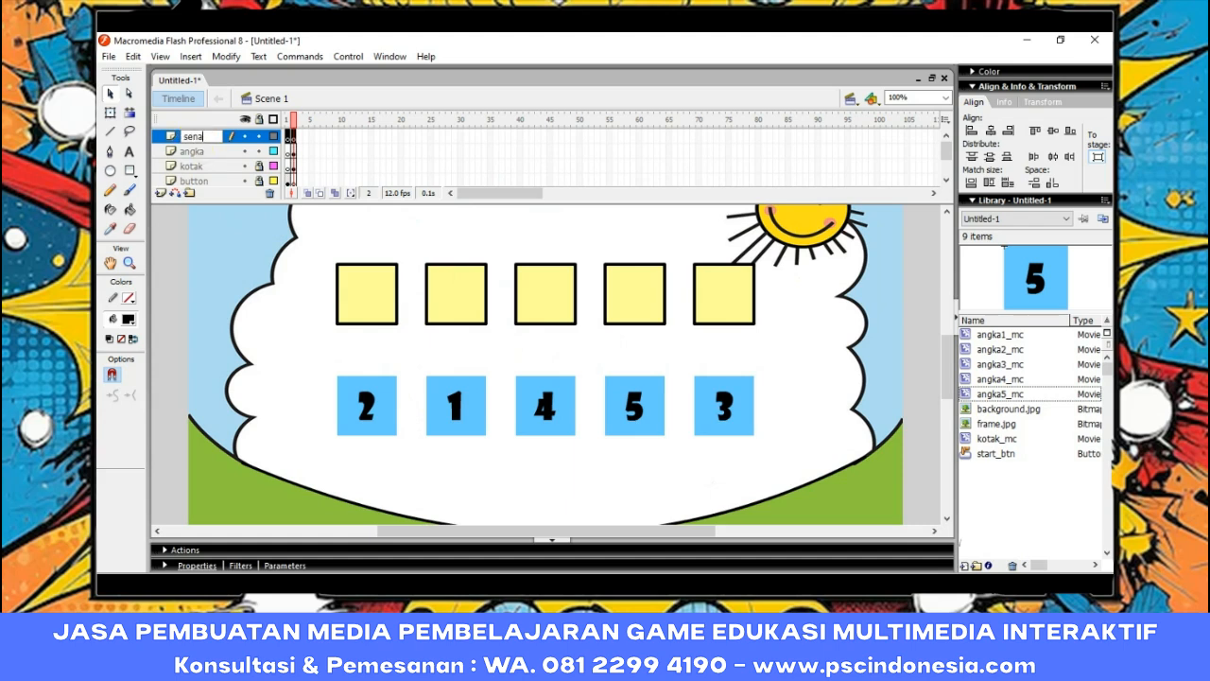
key("Return")
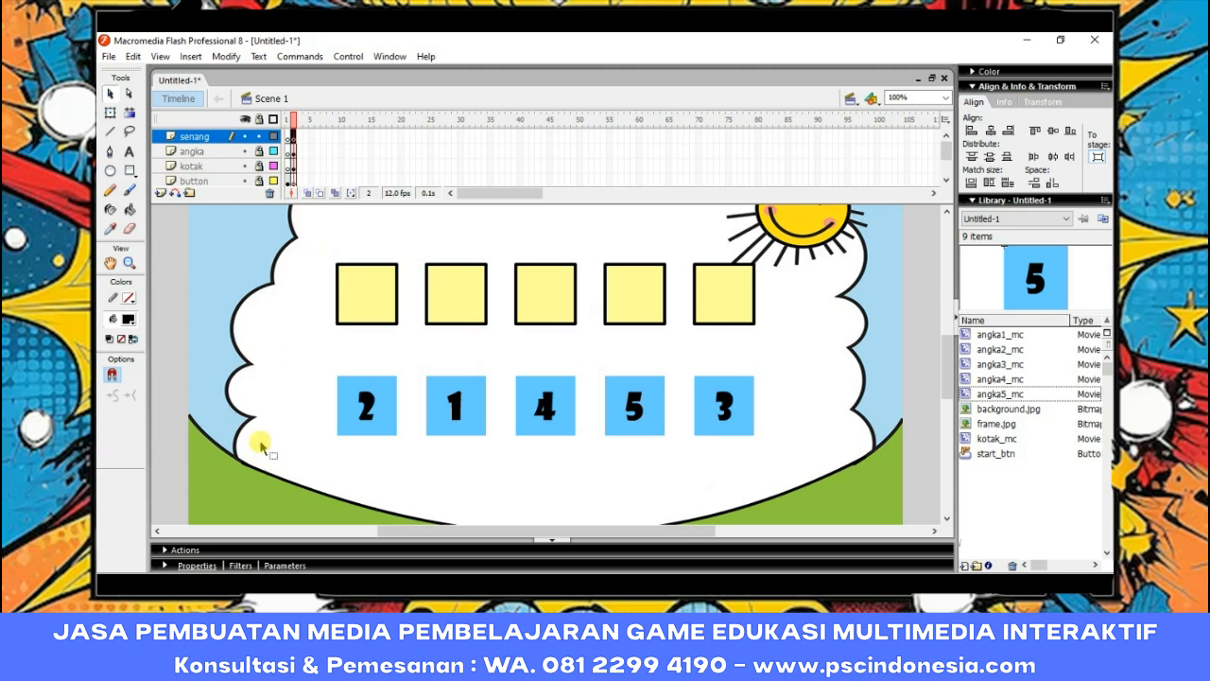
Add a layer named sedih above the senang layer and insert a keyframe in its frame 2.
left_click(163, 194)
double_click(195, 135)
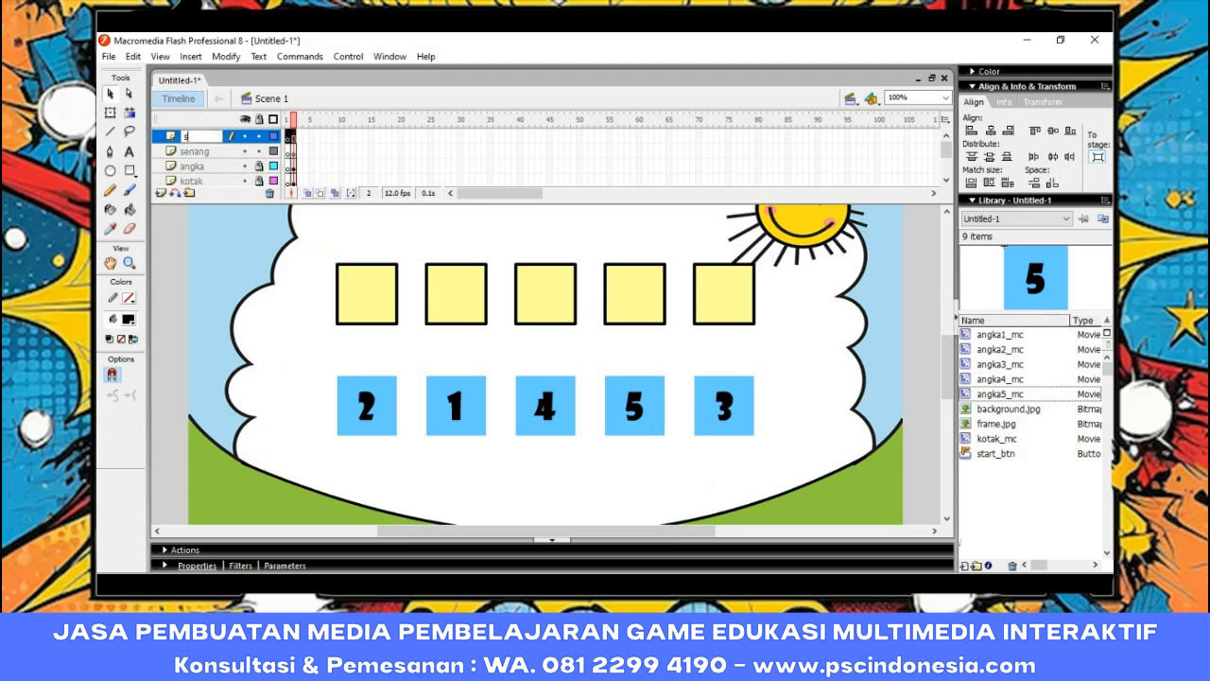
key("Return")
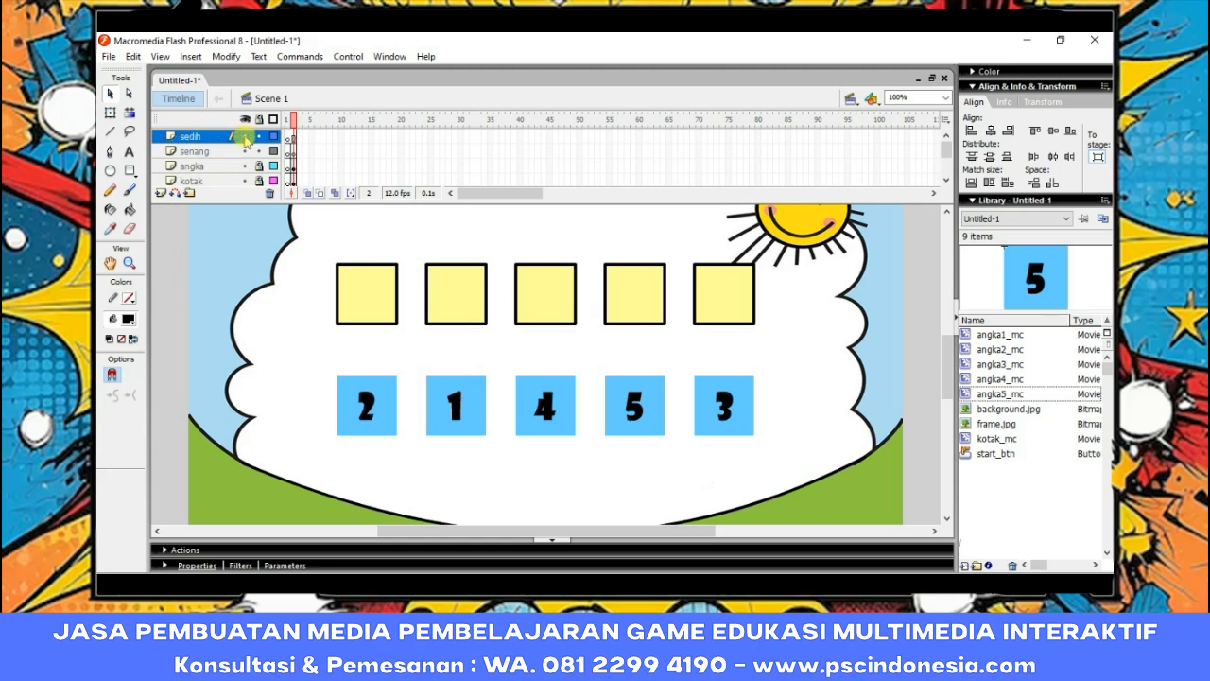
right_click(293, 139)
left_click(364, 210)
Import smile-transparent-background-23.png to the stage in frame 2 of the senang layer and centre it on the stage.
left_click(111, 57)
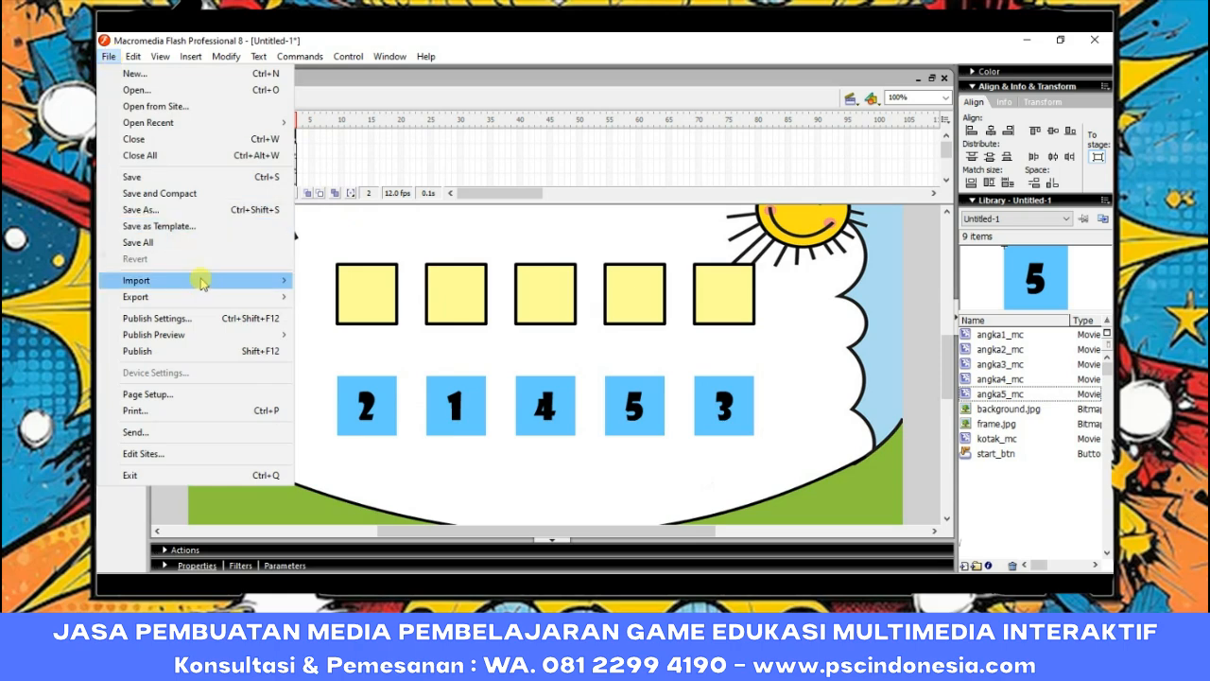
mouse_move(198, 281)
left_click(378, 282)
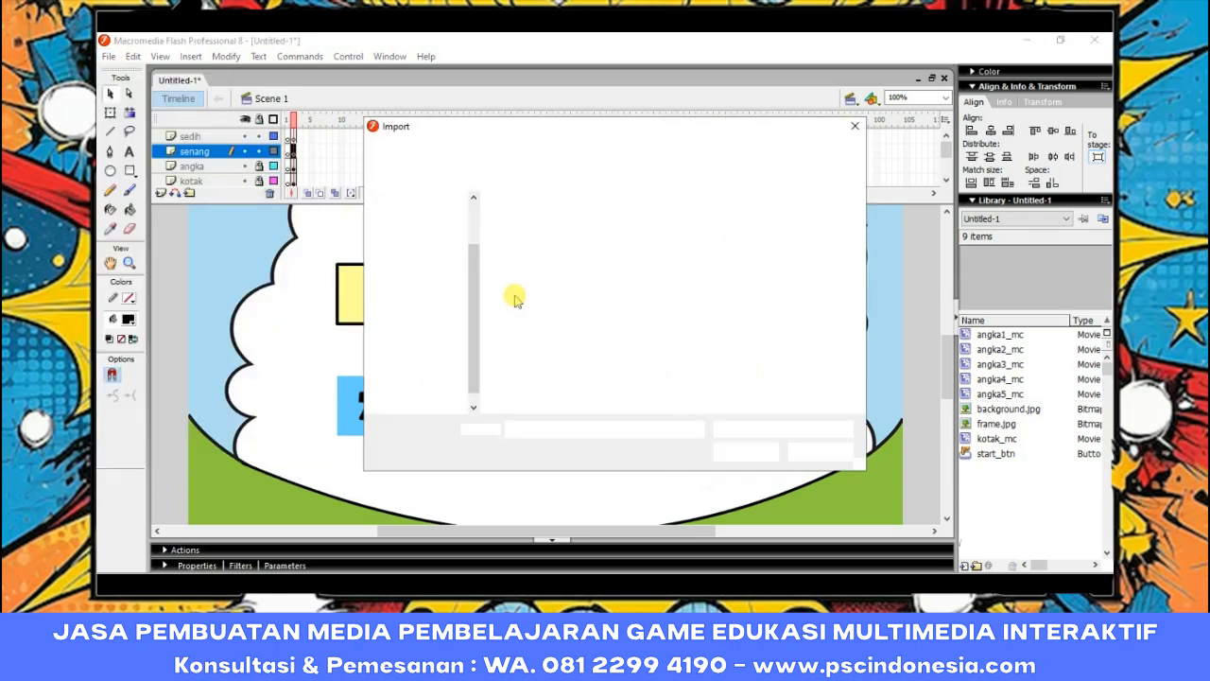
left_click(799, 219)
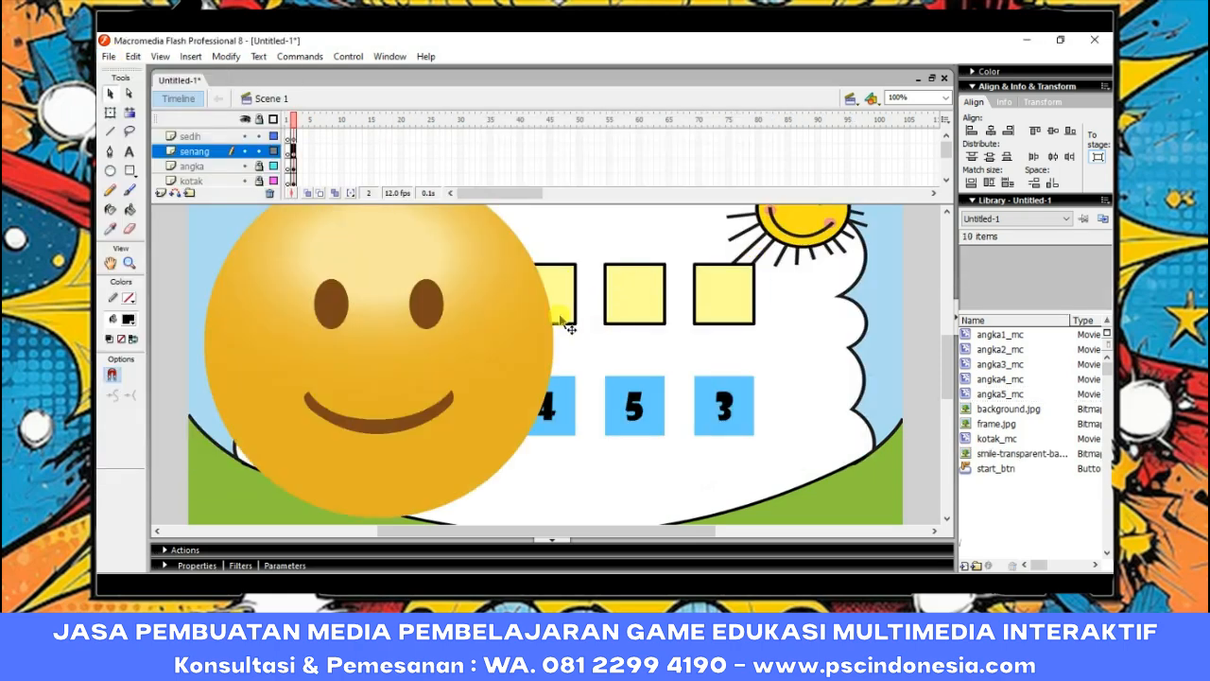
left_click(989, 131)
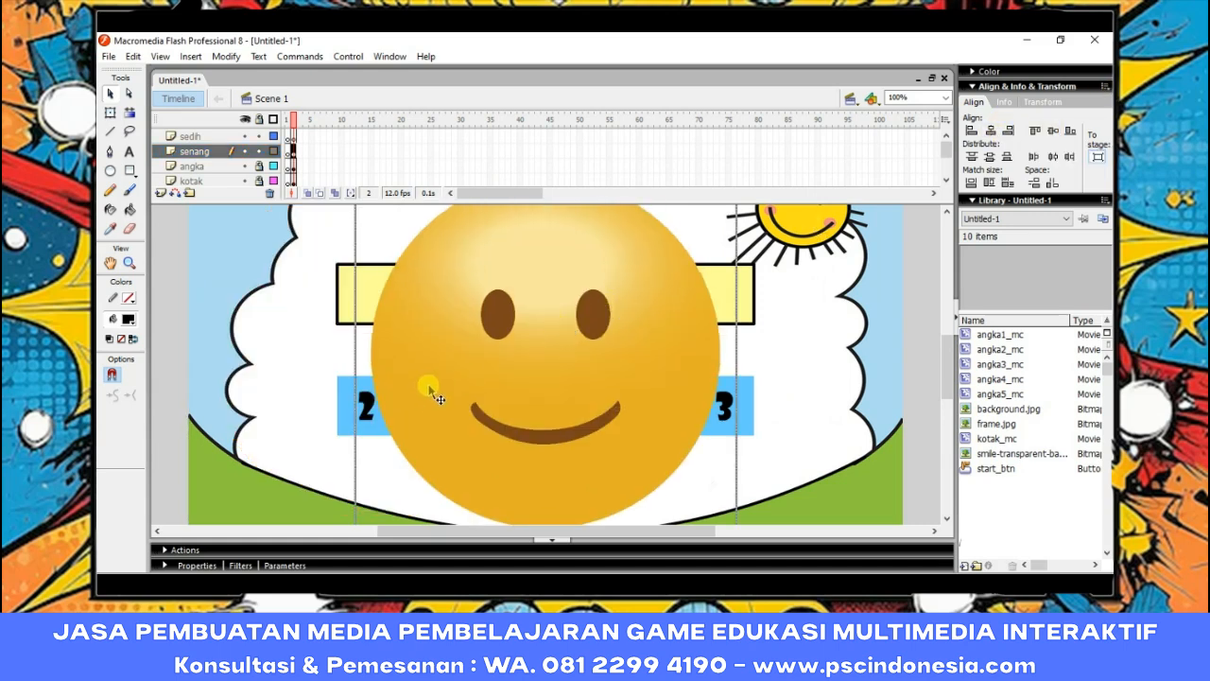
Resize the smiley image to a width of 300 pixels, keeping its proportions.
left_click(194, 566)
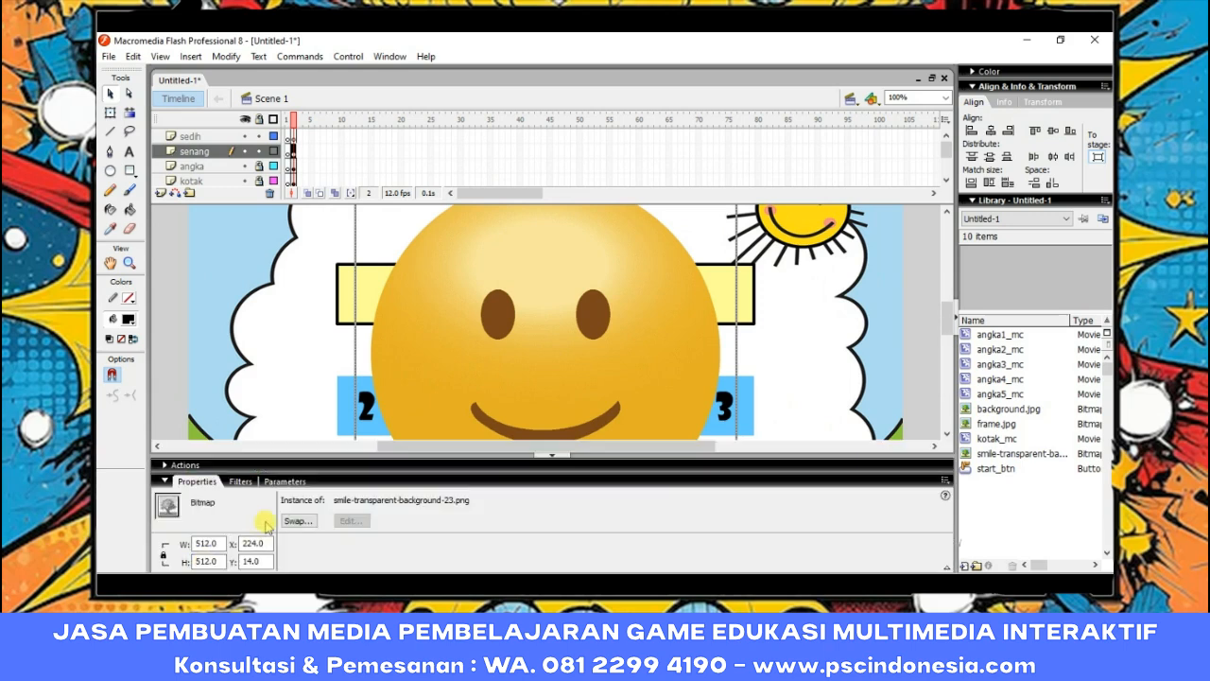
double_click(198, 544)
type("300")
key("Return")
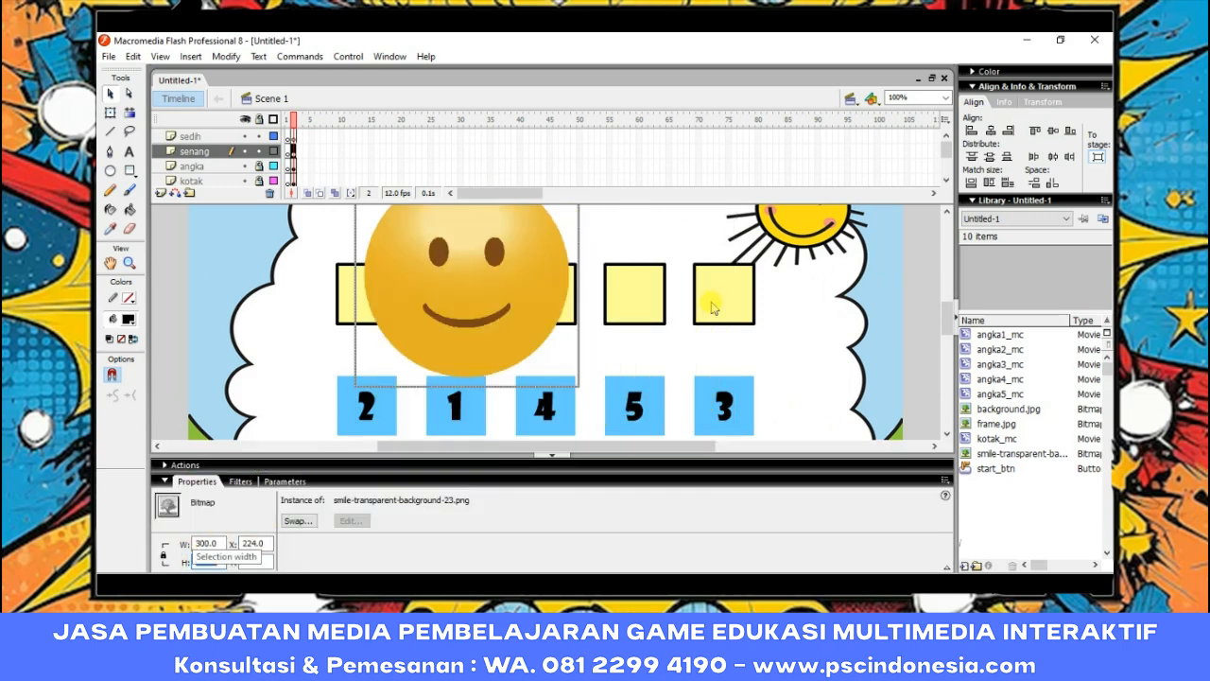
Centre the smiley vertically on the stage and convert it to a movie clip symbol named senang_mc.
left_click(1054, 132)
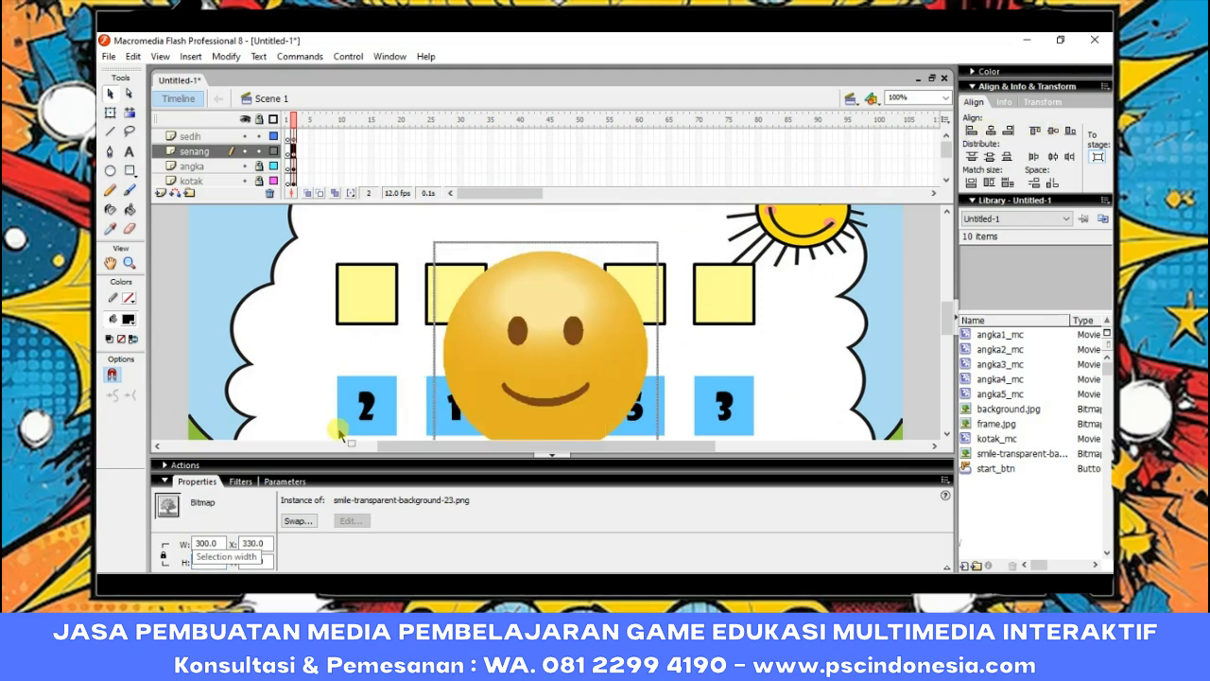
left_click(197, 482)
right_click(547, 314)
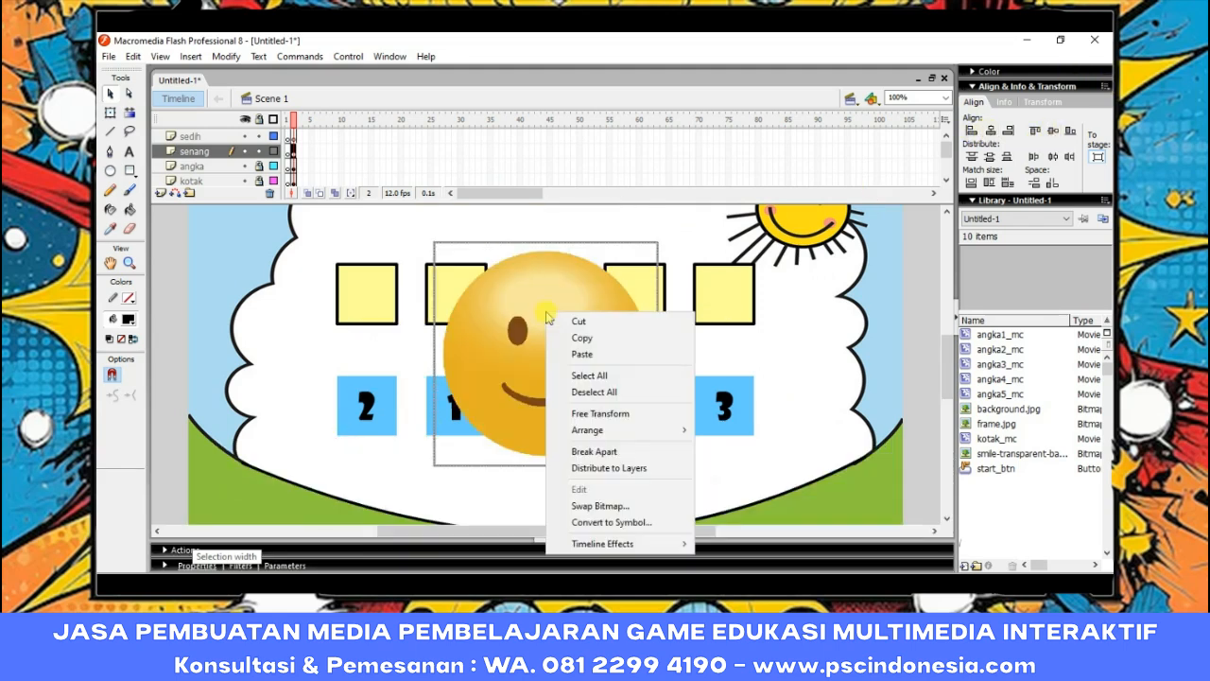
left_click(614, 522)
type("se")
type("senang_mc")
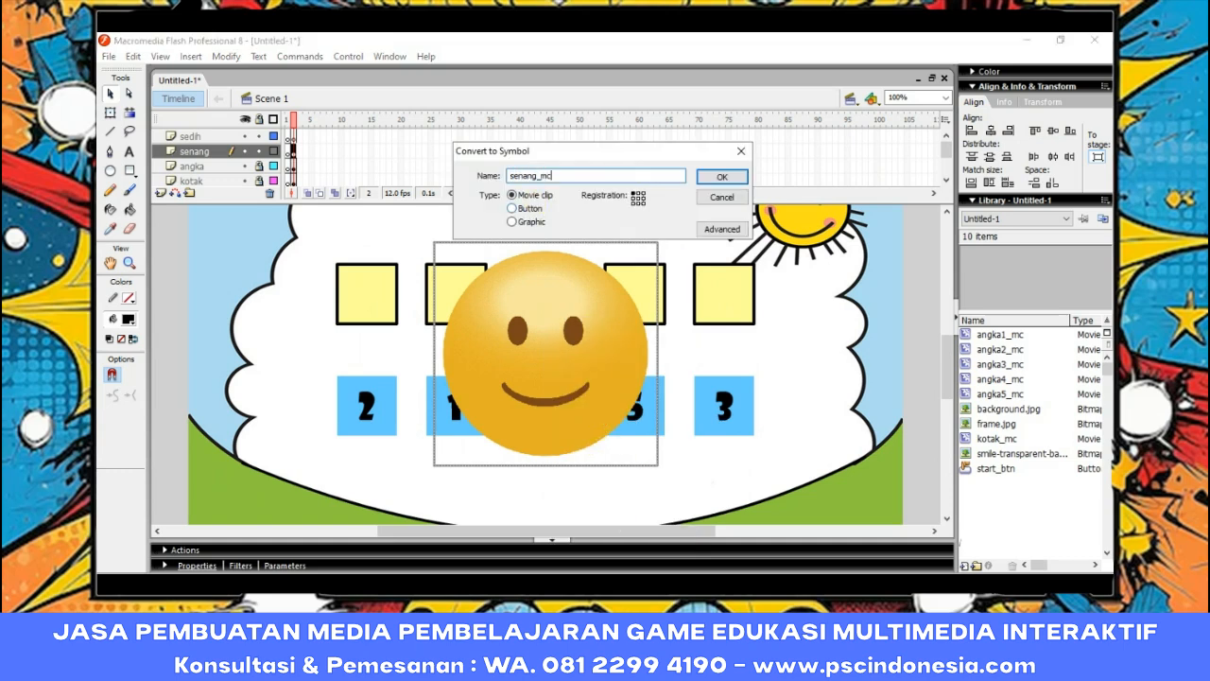
key("Return")
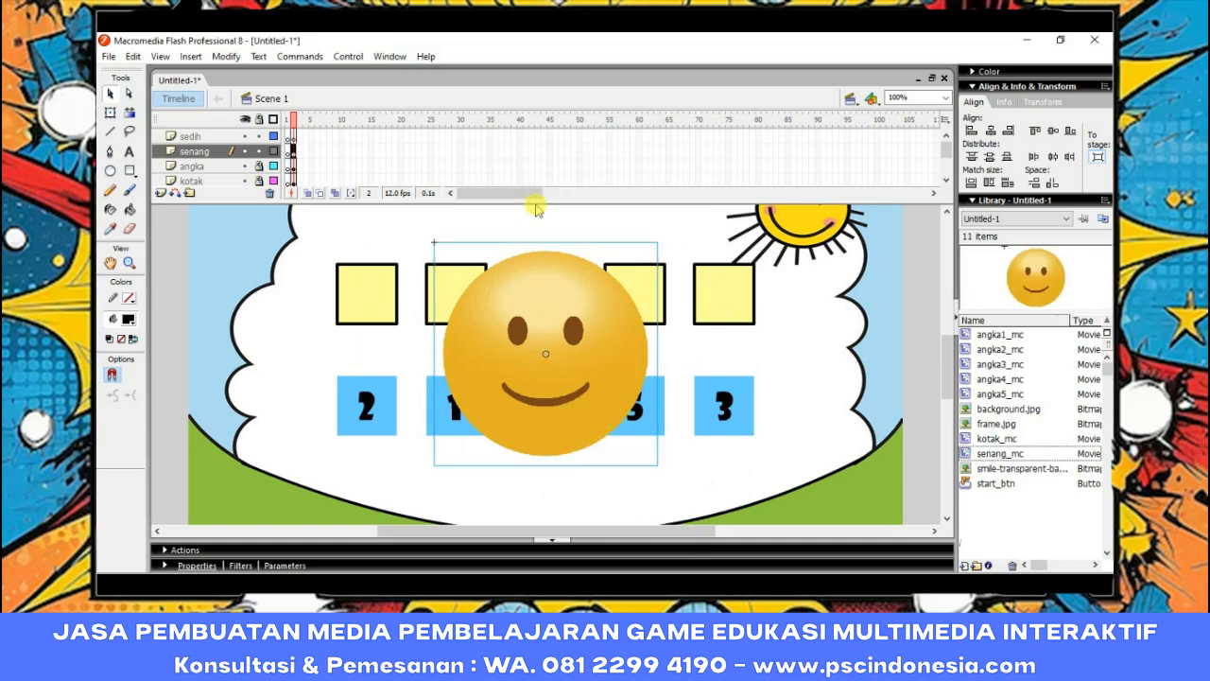
Give the smiley movie clip the instance name senang_mc.
left_click(196, 565)
left_click(232, 518)
type("senang_mc")
Open the senang_mc clip for editing and insert keyframes in frames 2 and 50 of its layer.
left_click(578, 304)
double_click(583, 309)
right_click(289, 137)
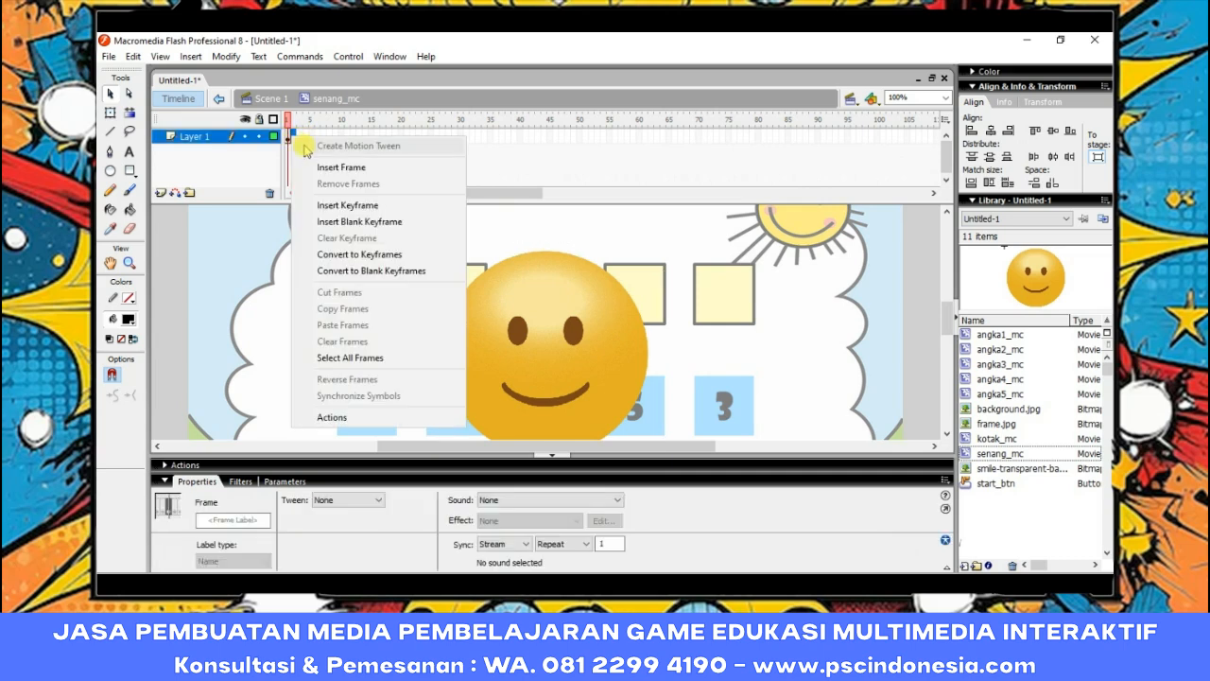
left_click(357, 207)
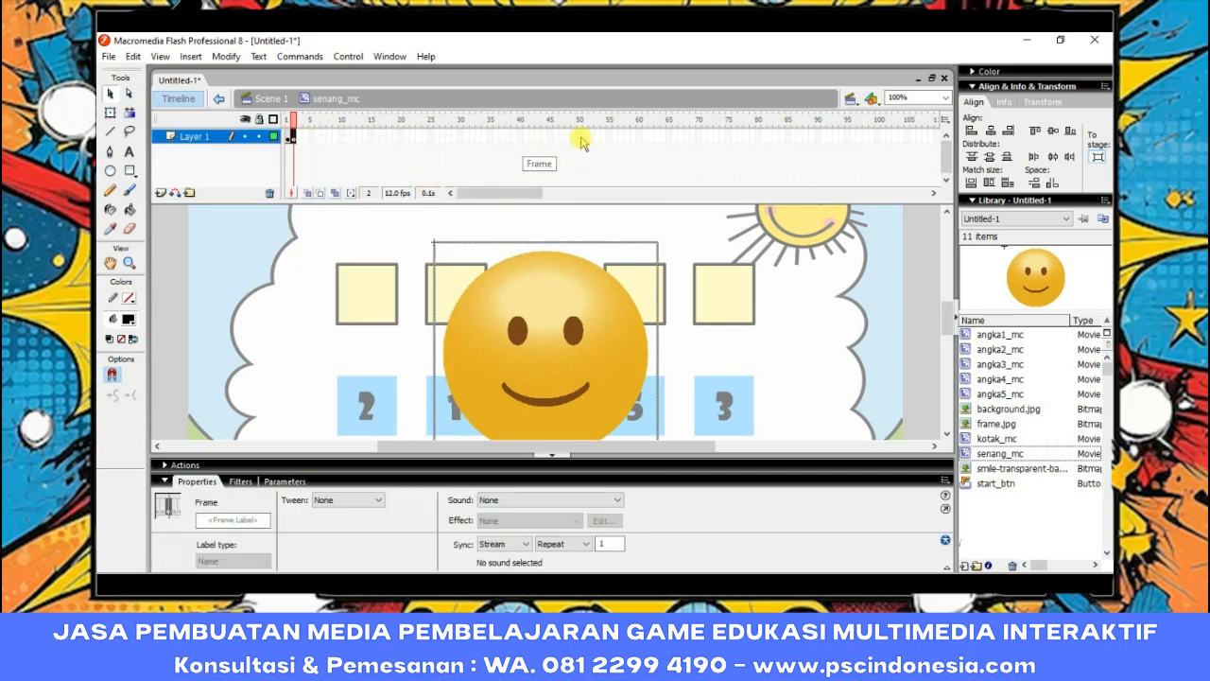
right_click(580, 137)
left_click(632, 206)
Add a stop(); action to frame 1 of the senang_mc clip.
left_click(288, 137)
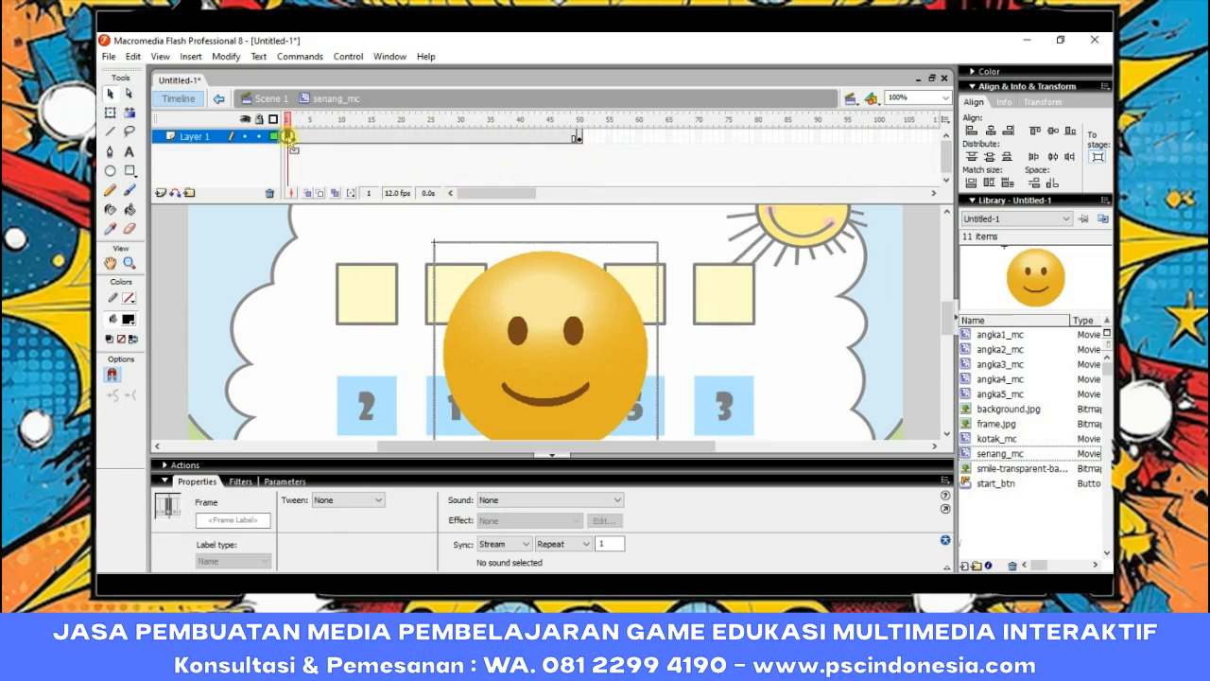
right_click(288, 137)
left_click(359, 419)
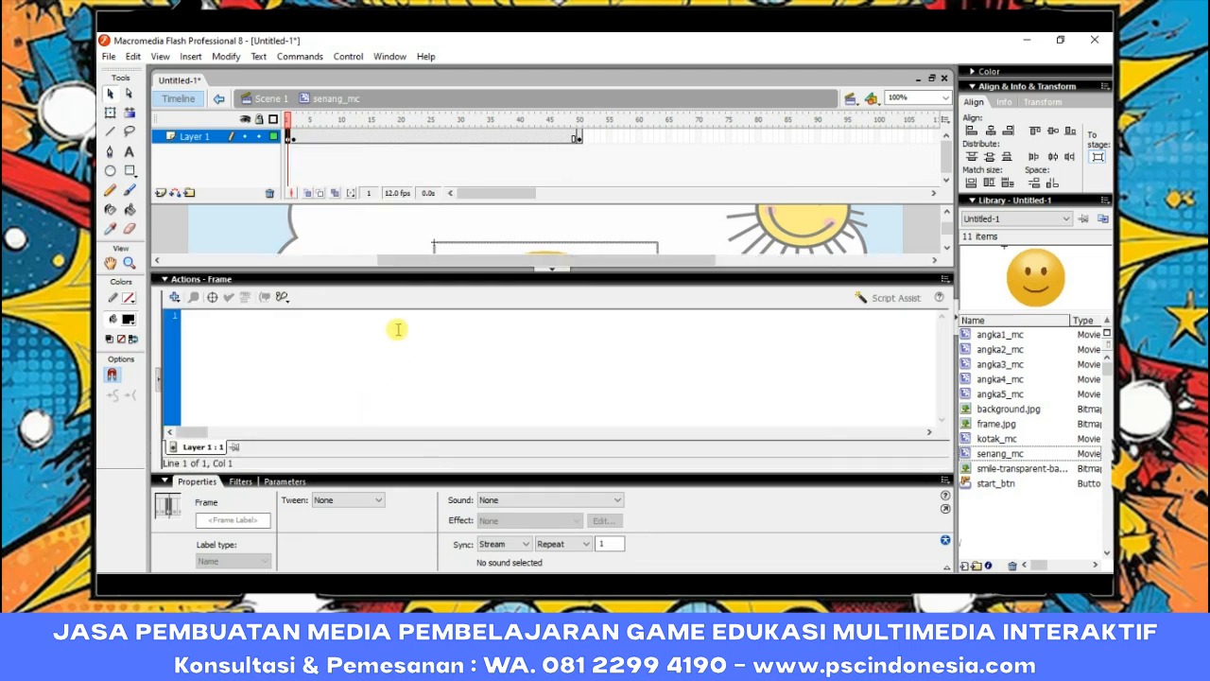
left_click(174, 297)
mouse_move(218, 319)
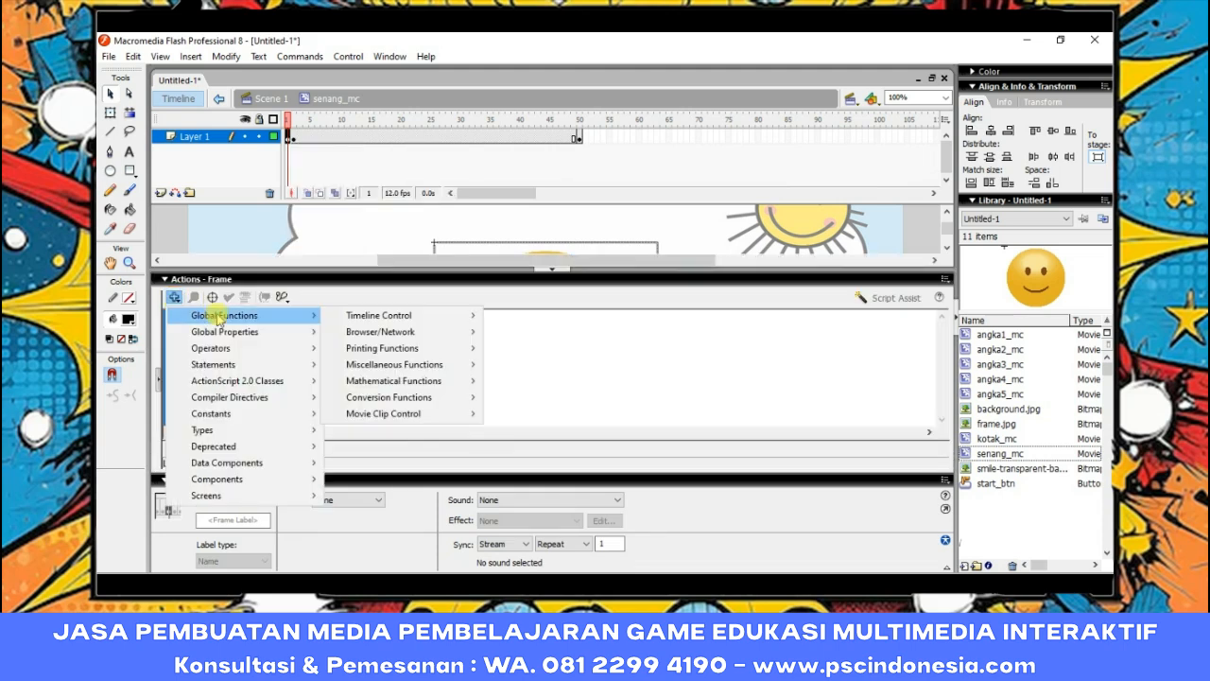
mouse_move(307, 328)
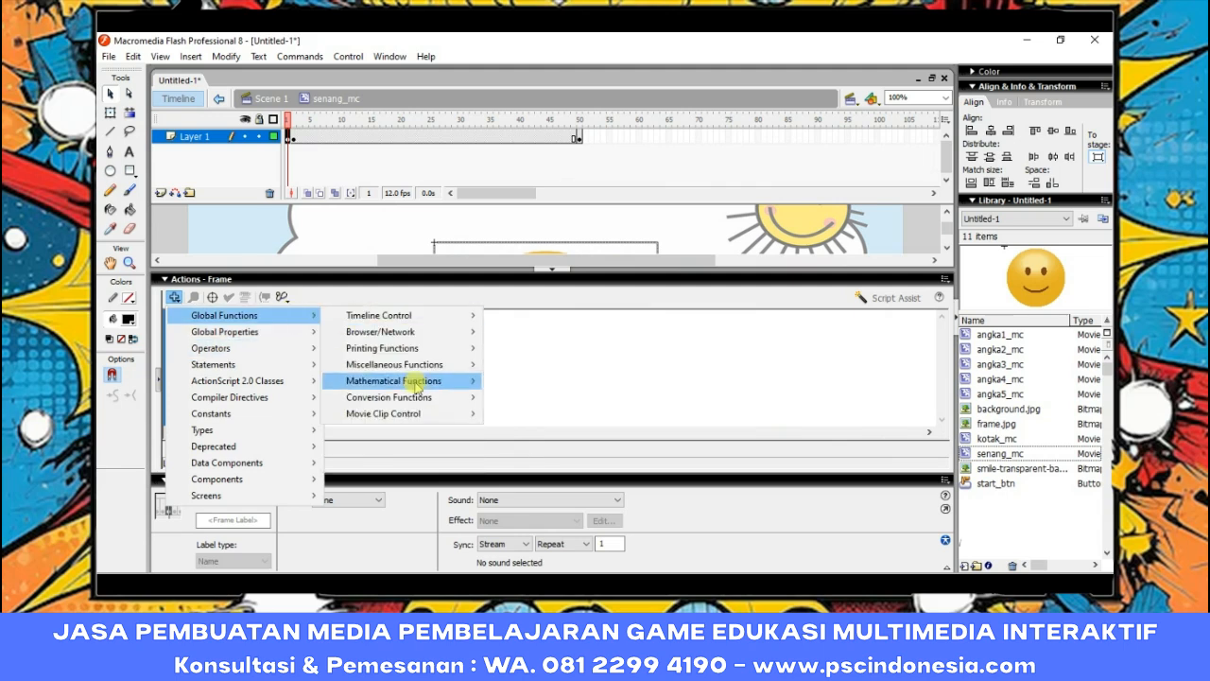
mouse_move(419, 316)
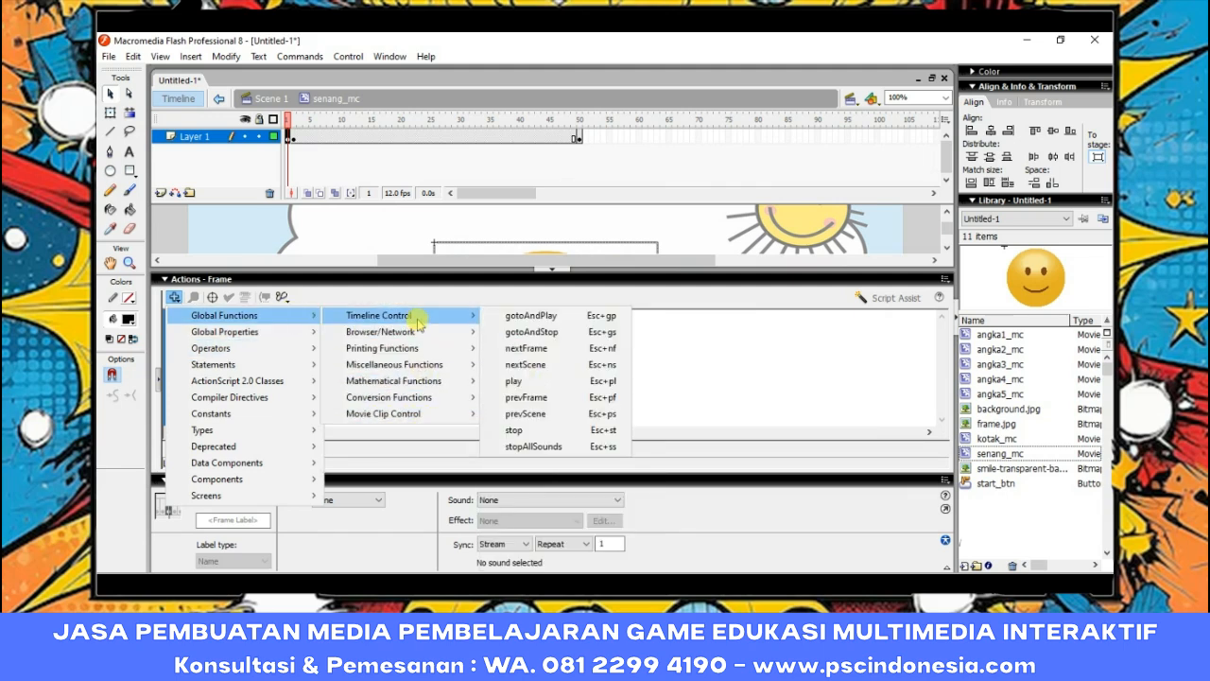
left_click(541, 432)
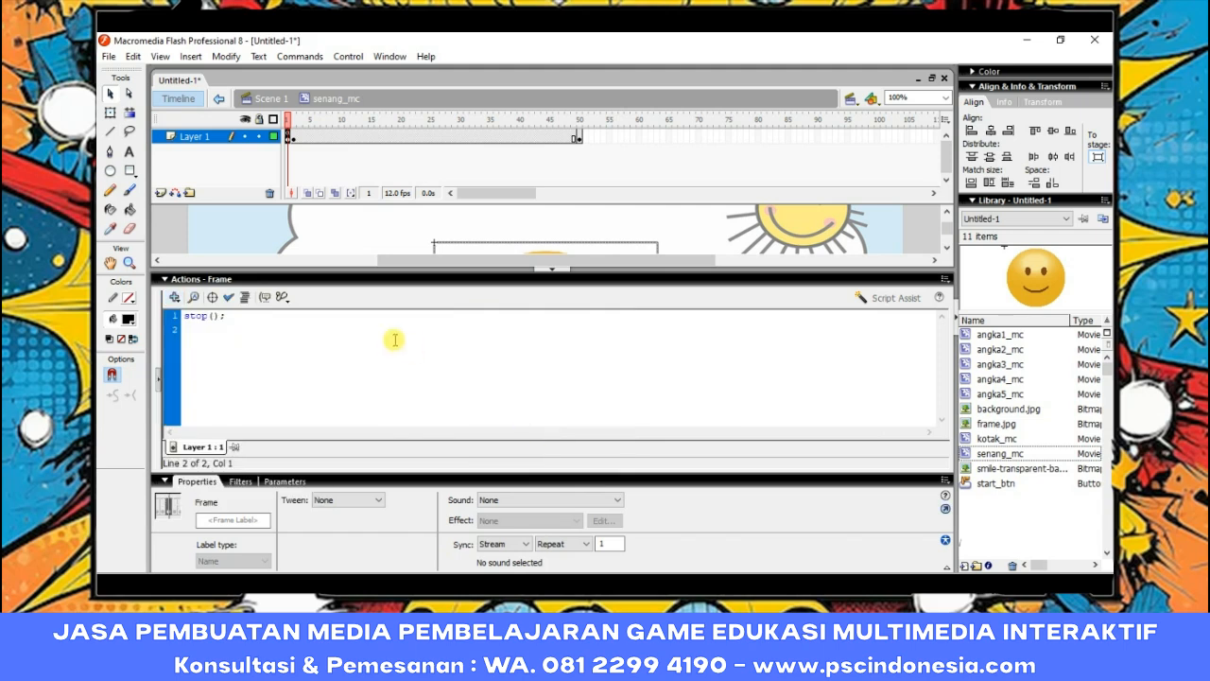
left_click(189, 279)
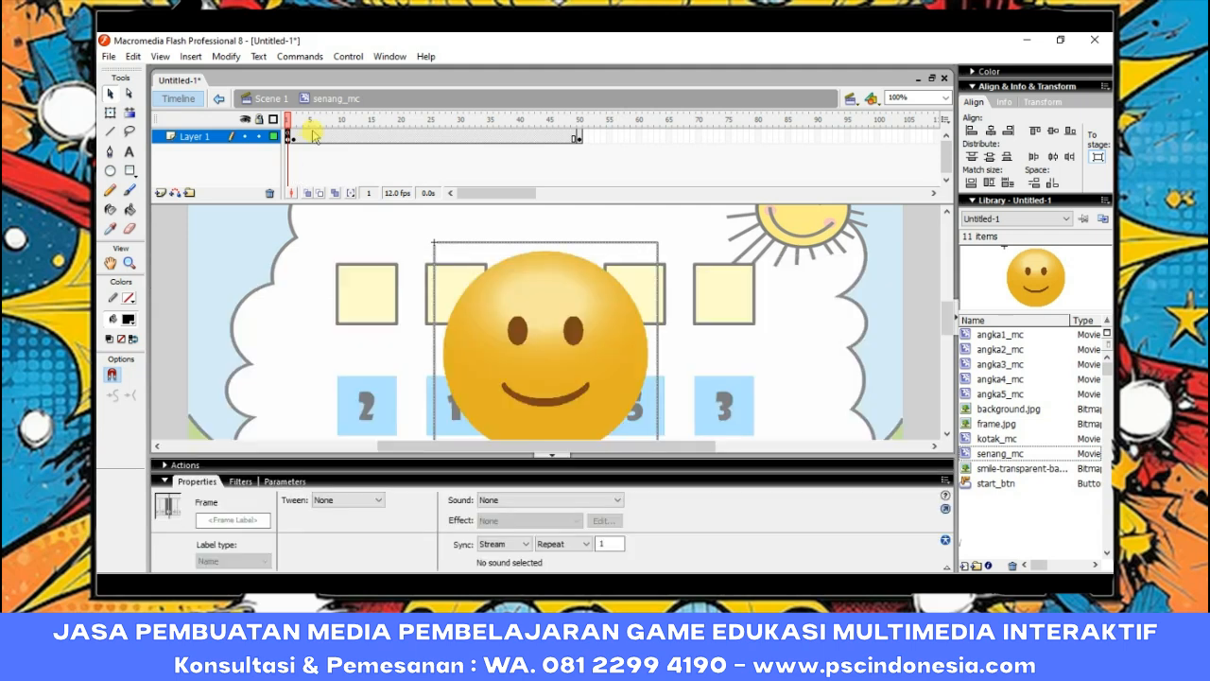
Delete the smiley from frame 1 of the senang_mc clip and return to Scene 1.
left_click(583, 279)
key("Delete")
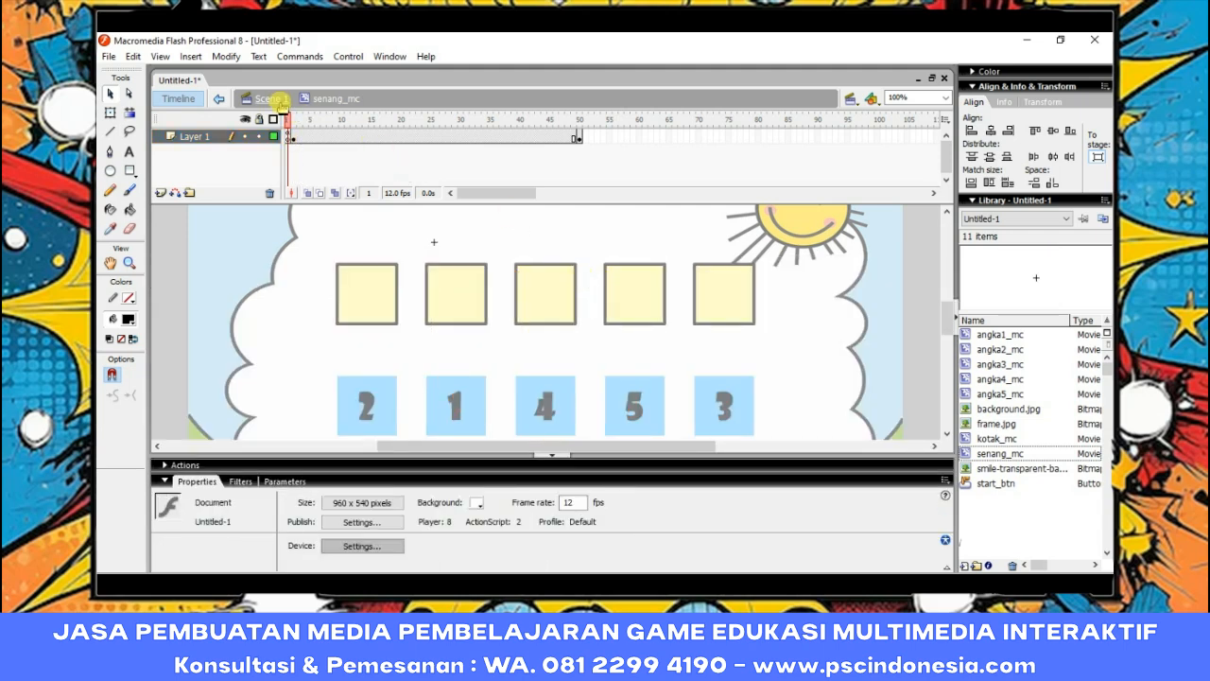
left_click(271, 100)
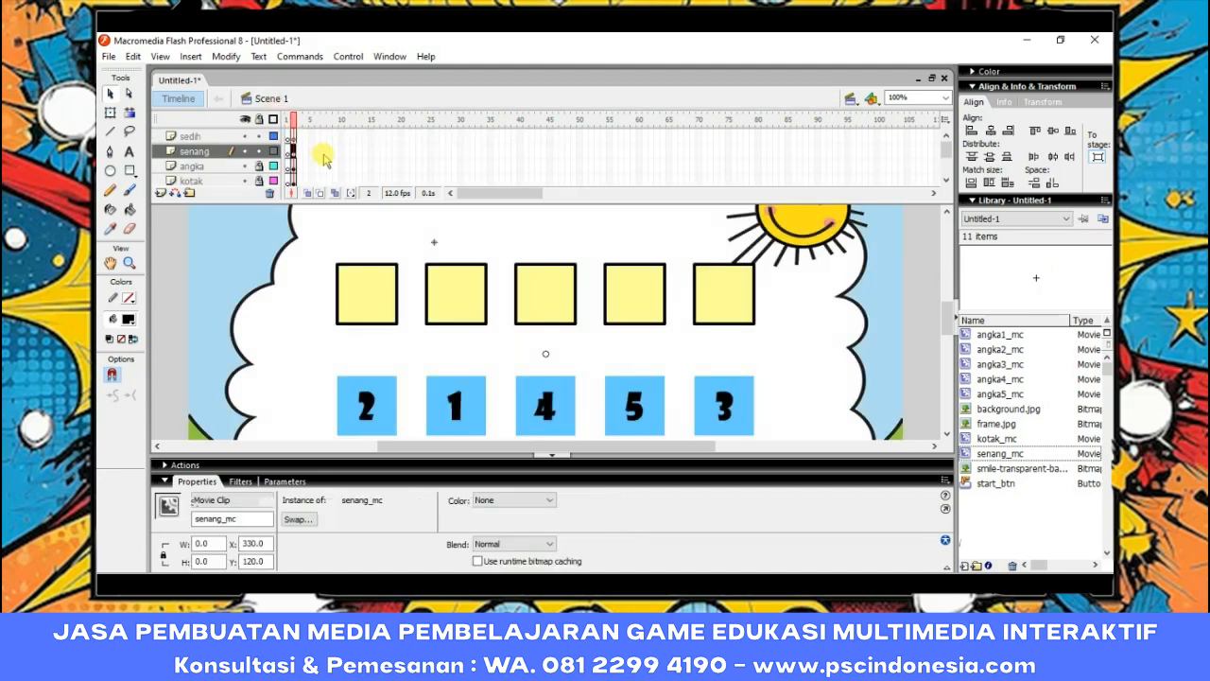
Lock the senang layer and import Sad-Emoji-PNG-HD.png to the stage in frame 2 of the sedih layer.
left_click(289, 149)
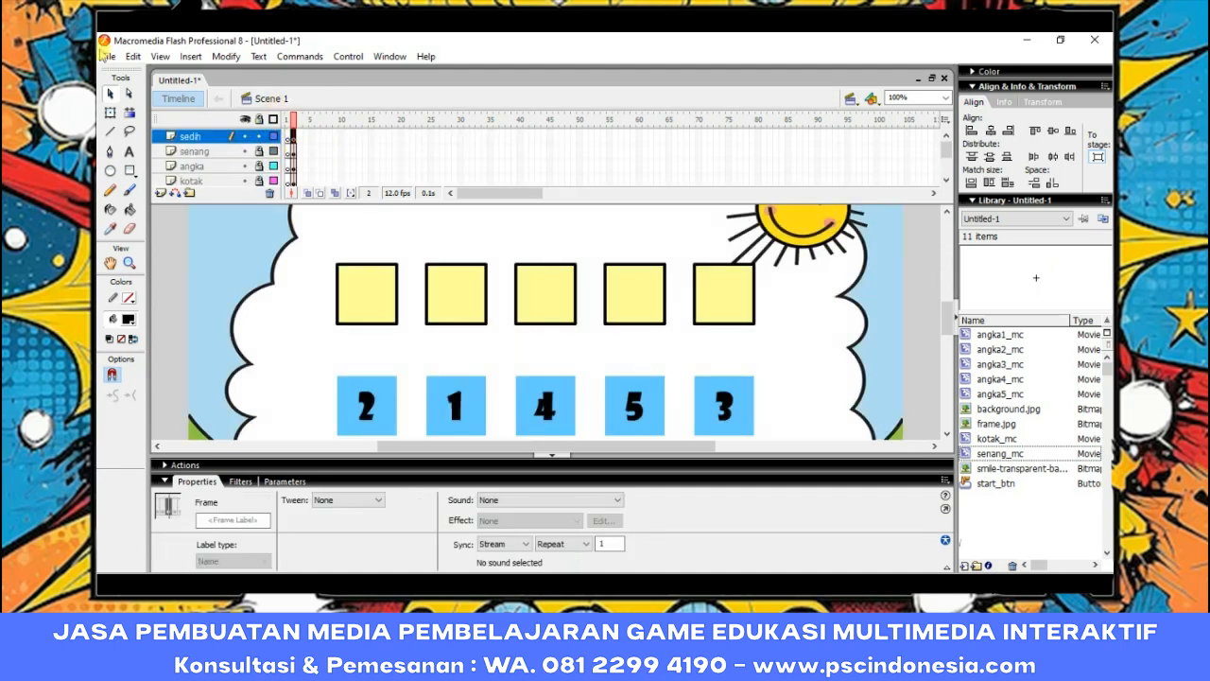
left_click(110, 57)
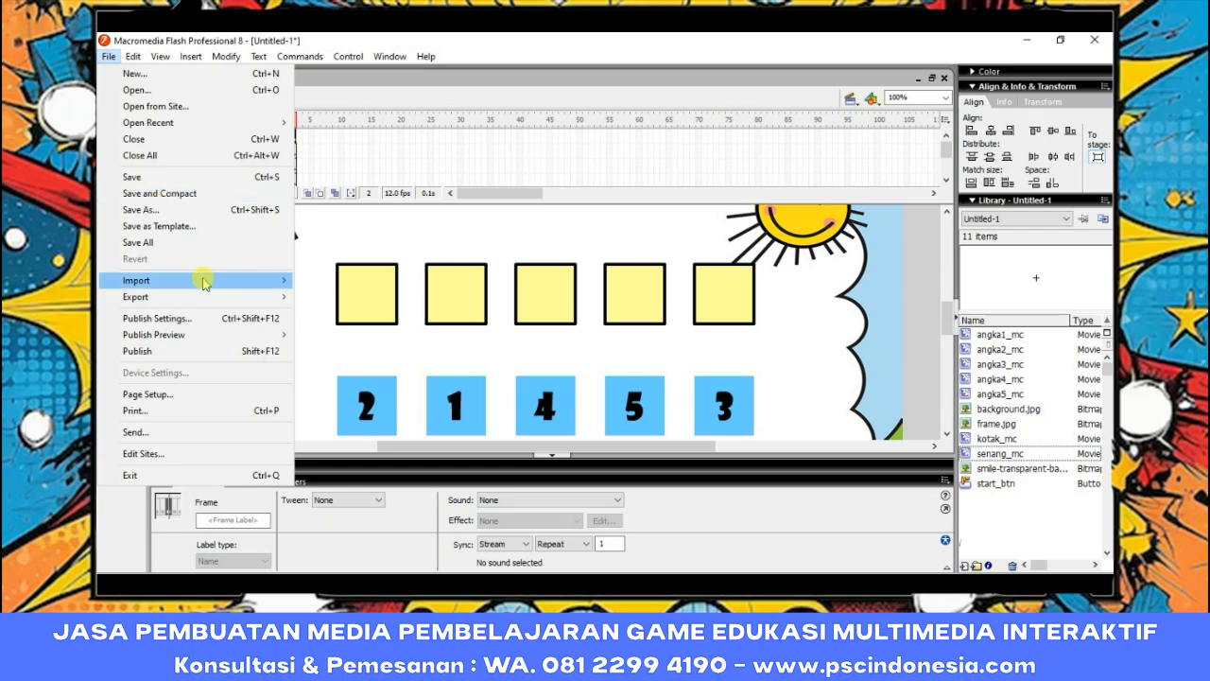
mouse_move(278, 280)
left_click(383, 296)
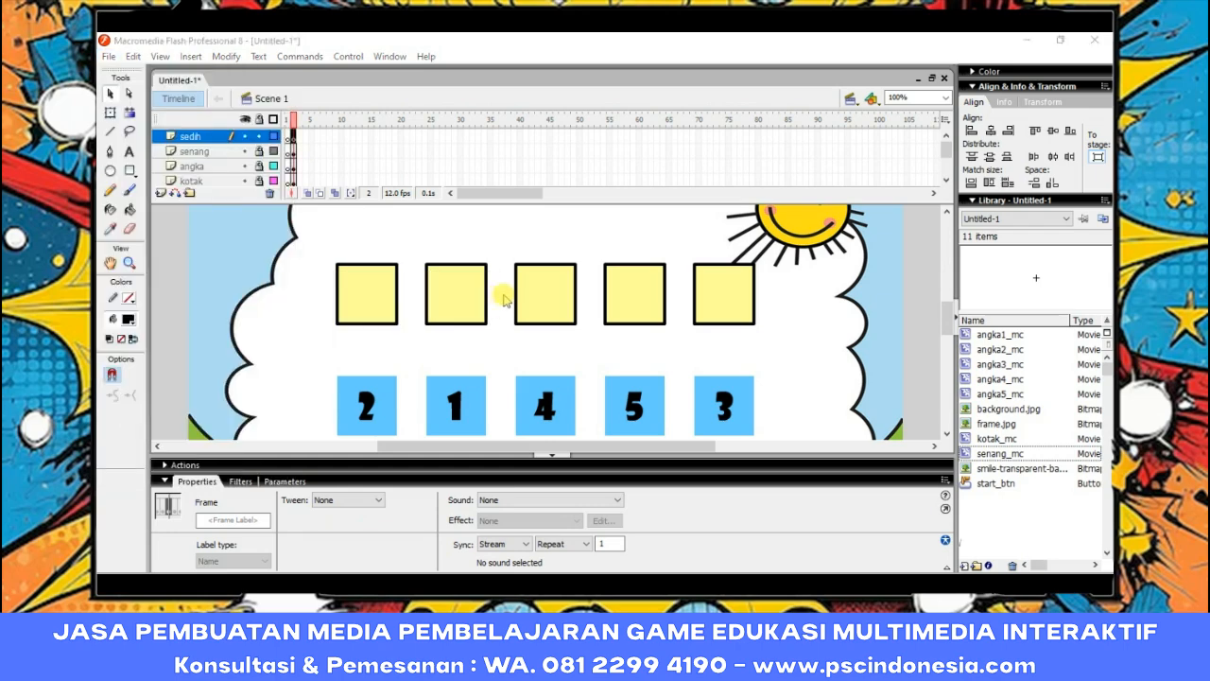
double_click(718, 237)
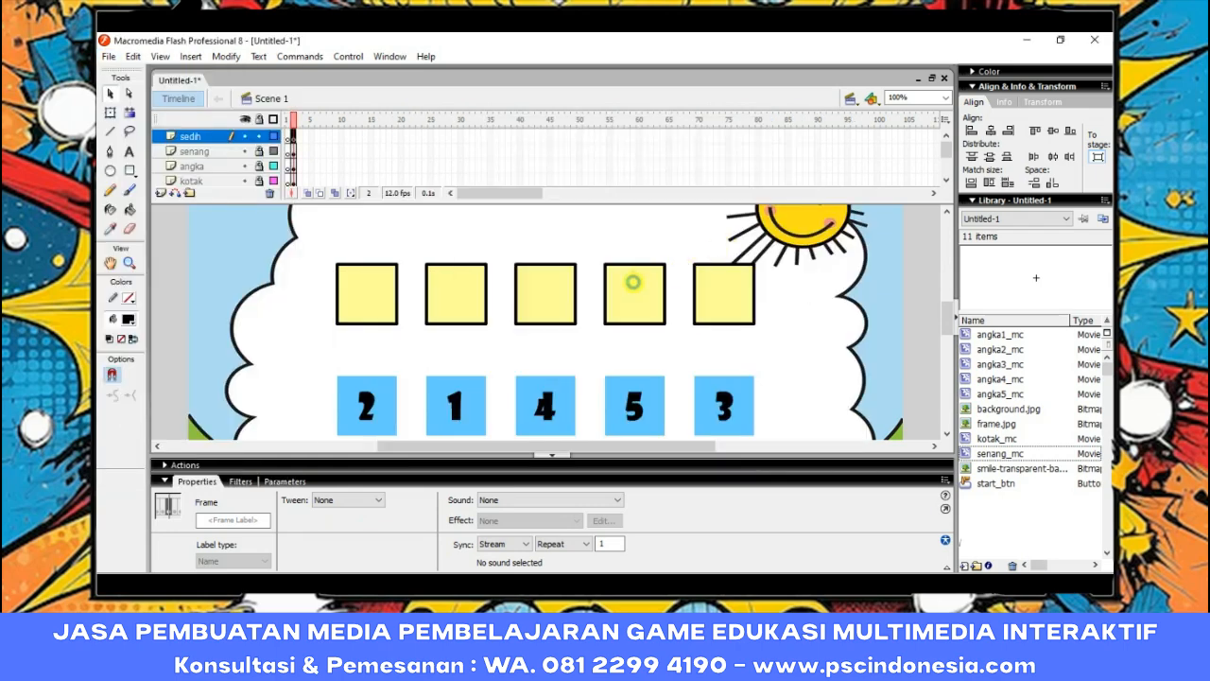
Resize the sad emoji to a width of 300 pixels, keeping its proportions, and centre it on the stage.
left_click(208, 543)
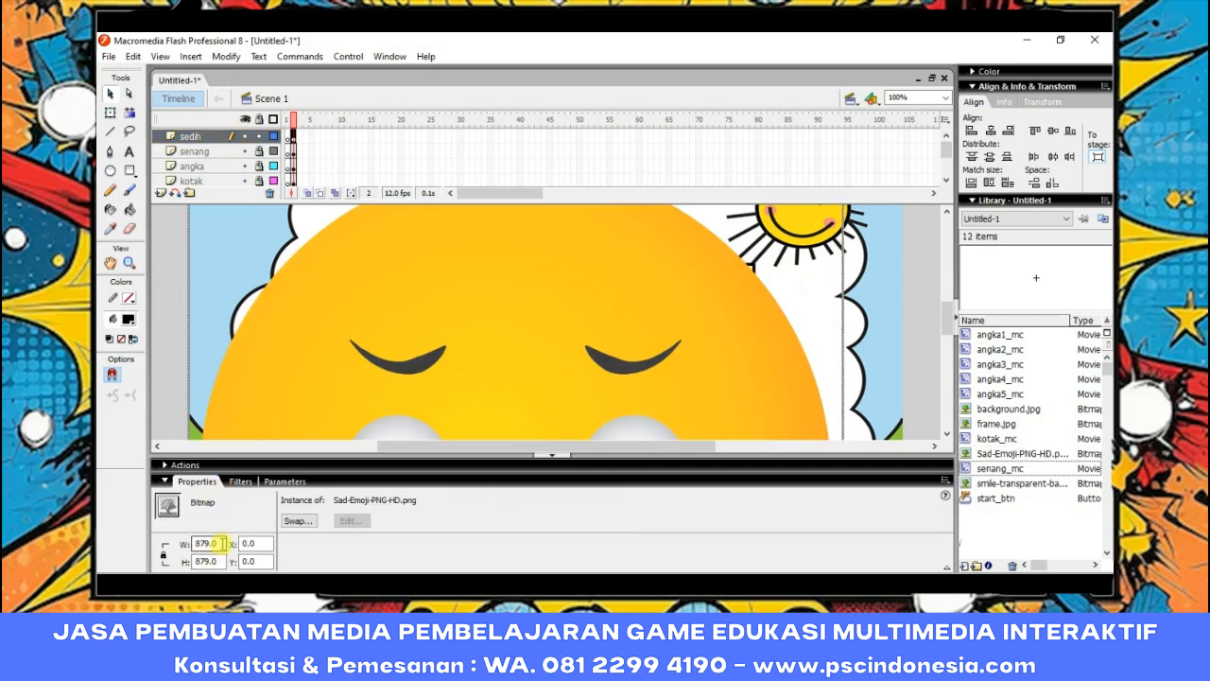
type("300")
key("Return")
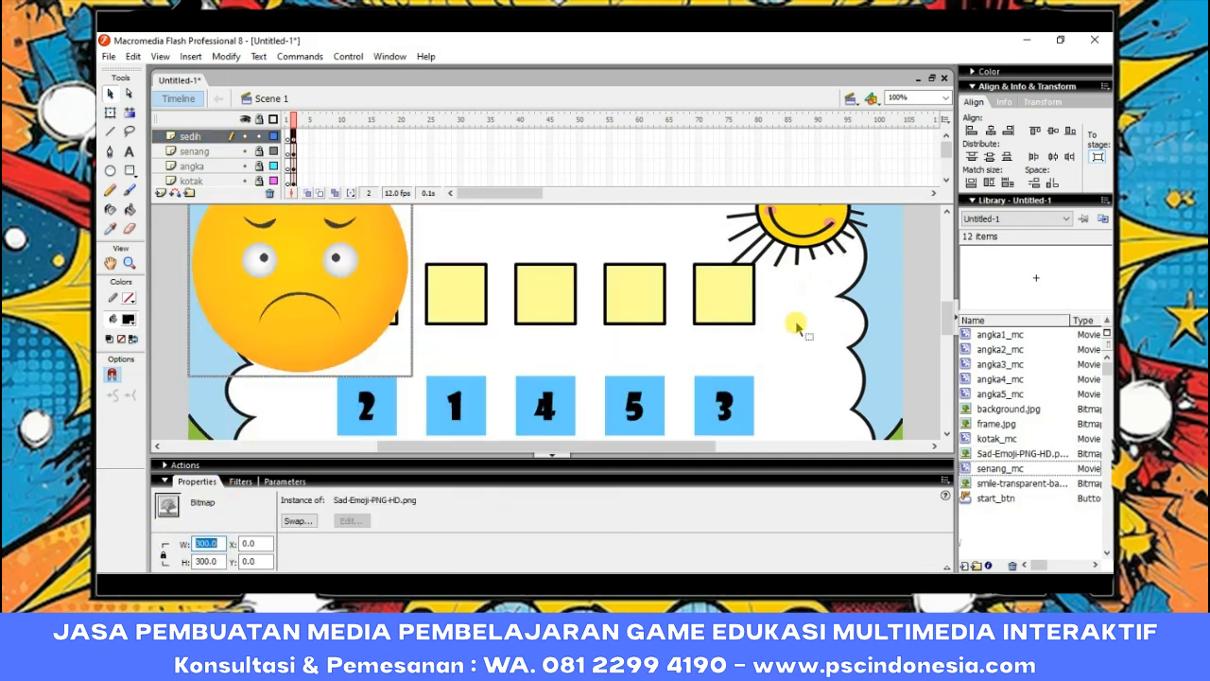
left_click(990, 130)
left_click(1056, 134)
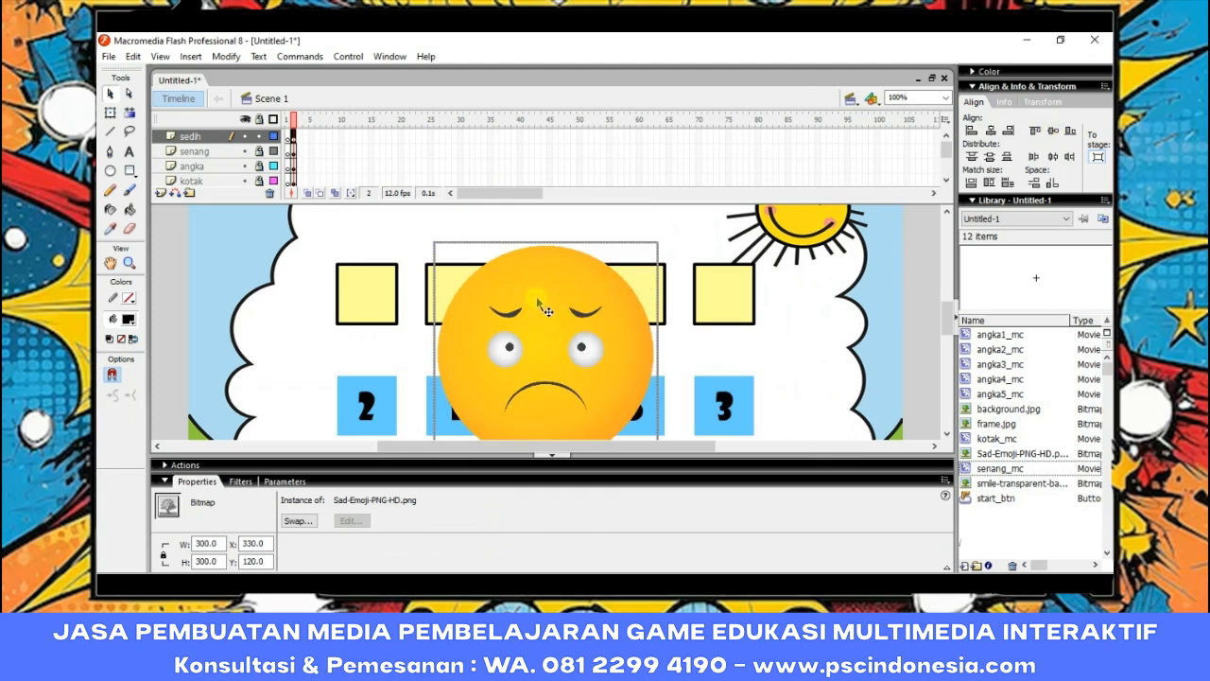
Convert the sad emoji to a movie clip named sedih_mc and give it the instance name sedih_mc.
right_click(535, 297)
left_click(601, 508)
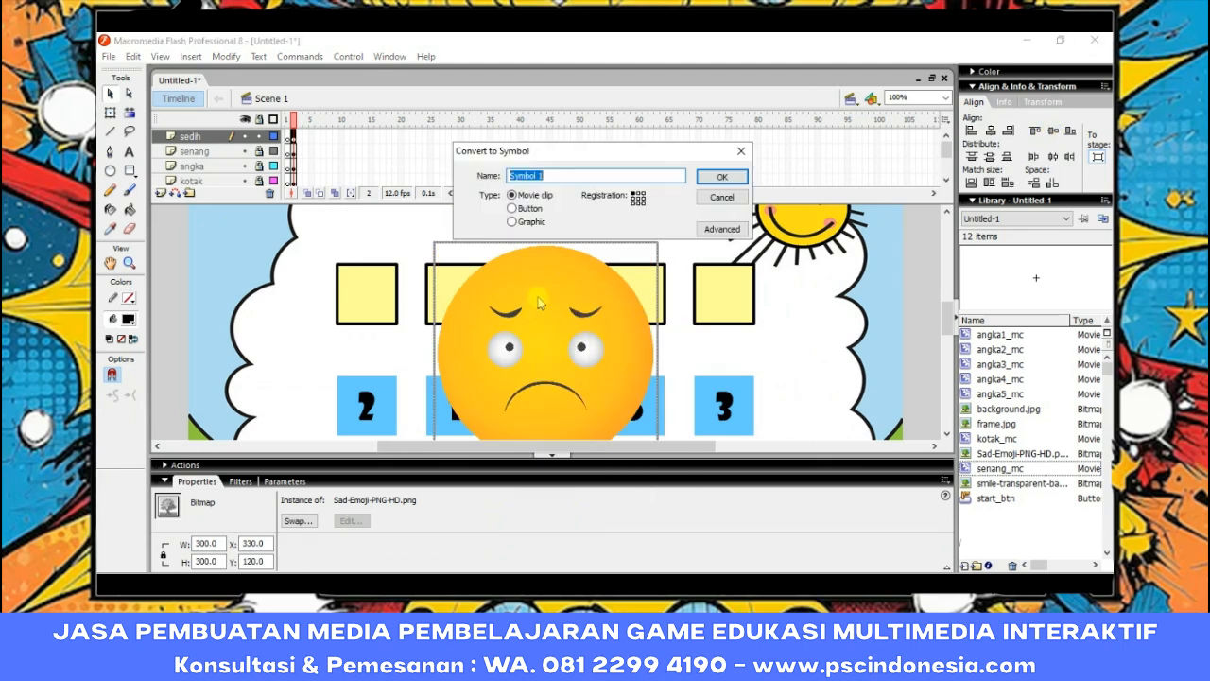
type("sedih_mc")
key("Return")
left_click(238, 518)
type("sed")
key("Return")
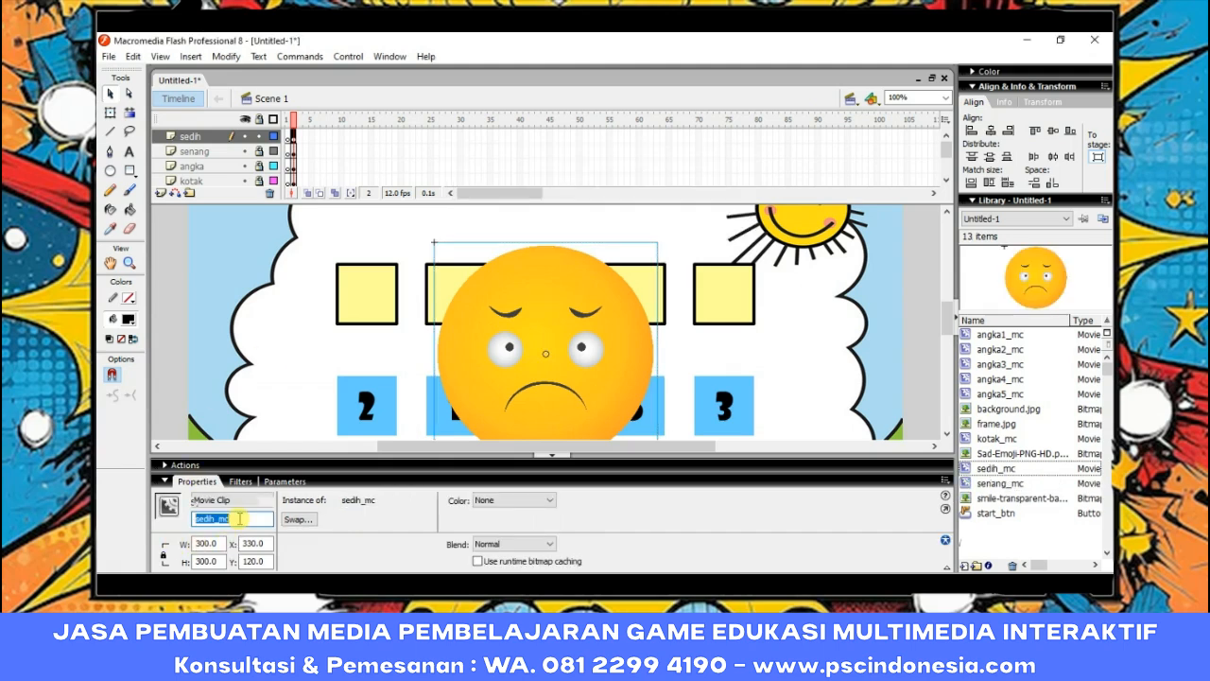
Open the sedih_mc clip for editing and insert keyframes in frames 2 and 50 of its layer.
double_click(503, 289)
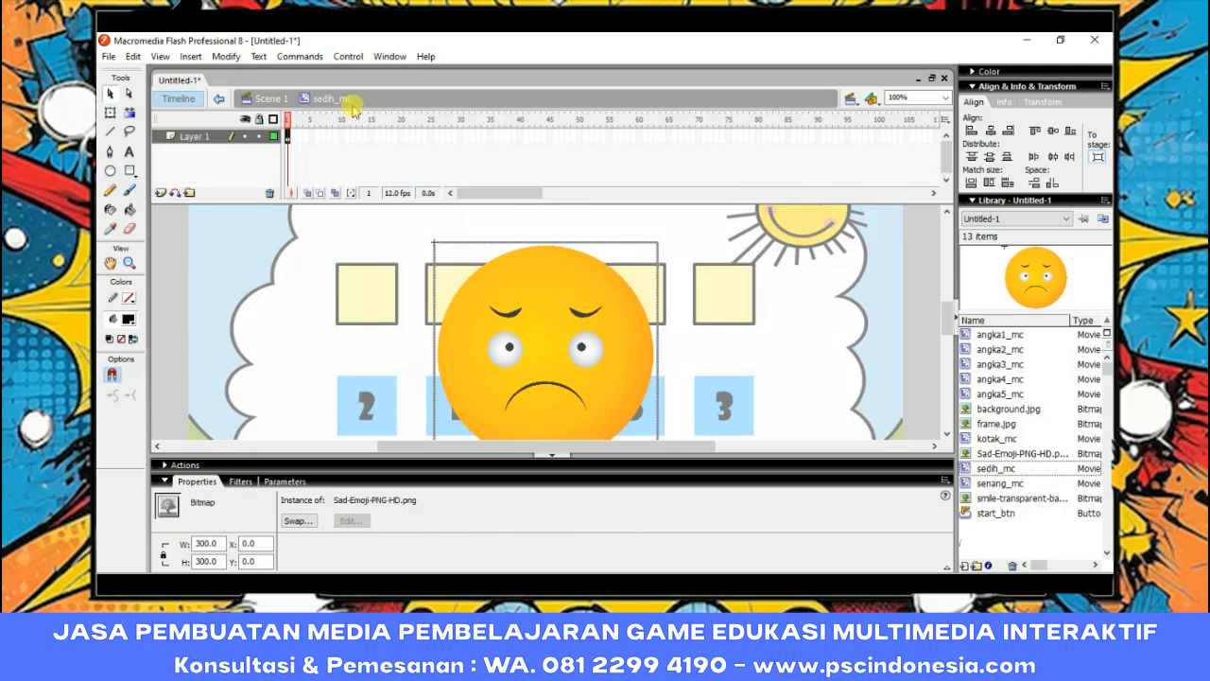
right_click(293, 137)
left_click(364, 206)
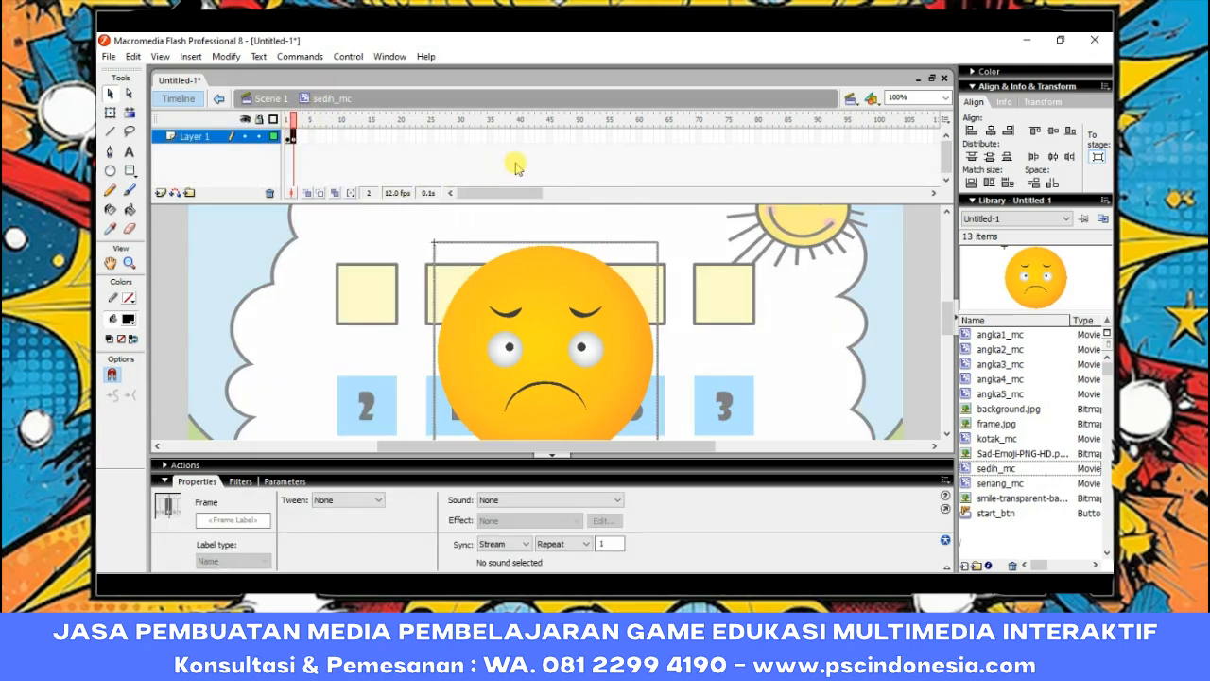
right_click(580, 140)
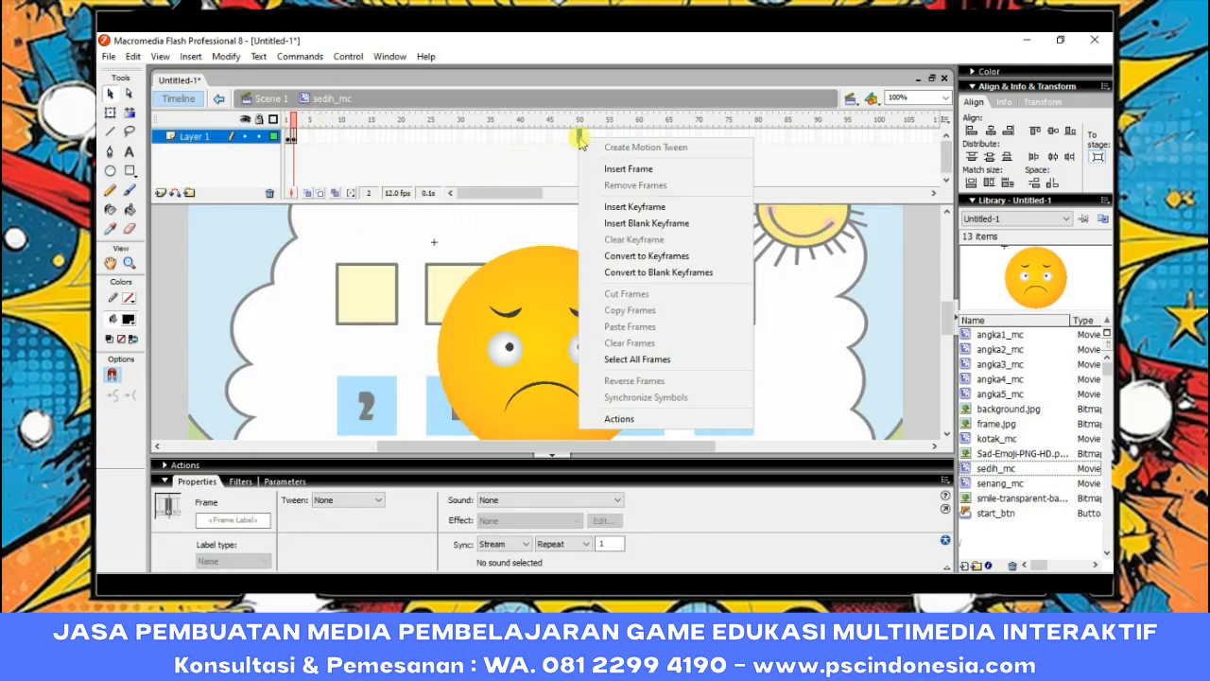
left_click(605, 207)
Add a stop(); action to frame 1 of the sedih_mc clip.
left_click(288, 138)
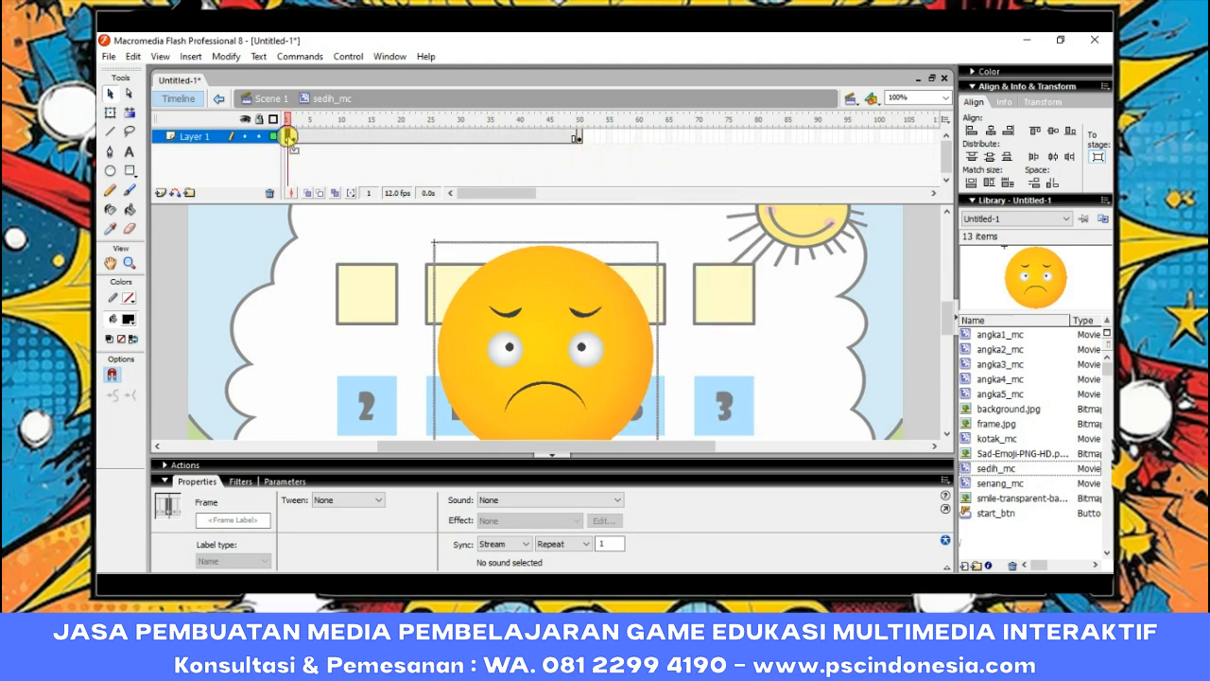
right_click(289, 139)
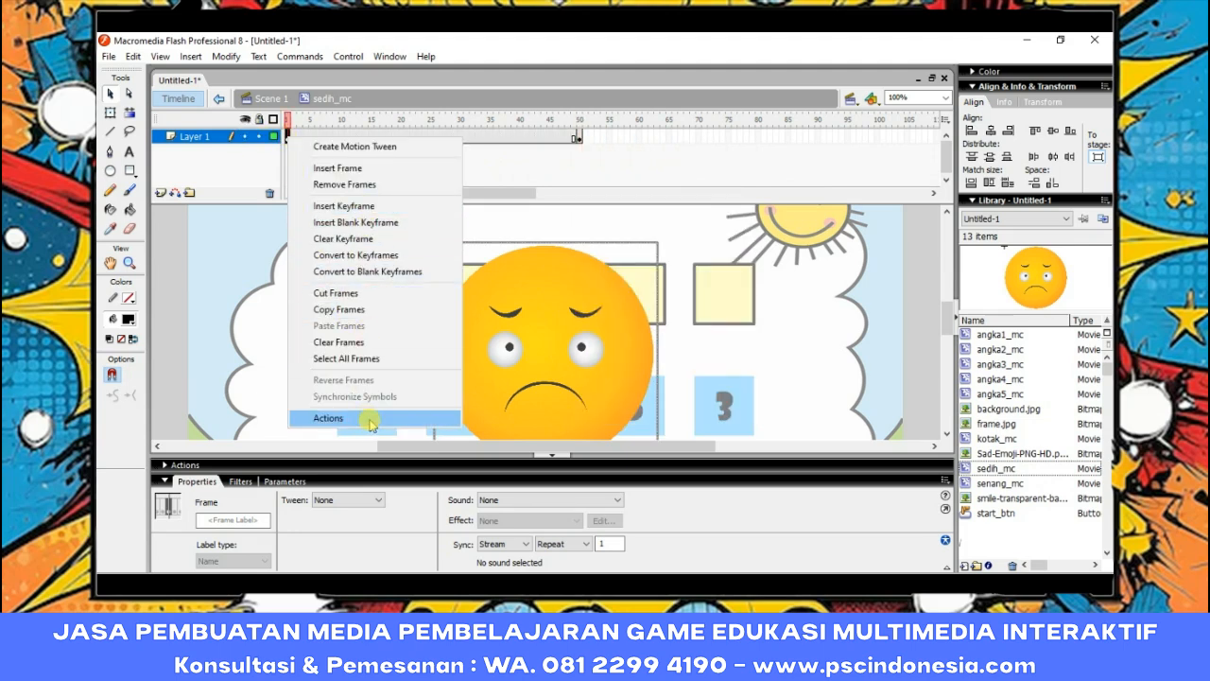
left_click(369, 418)
left_click(173, 297)
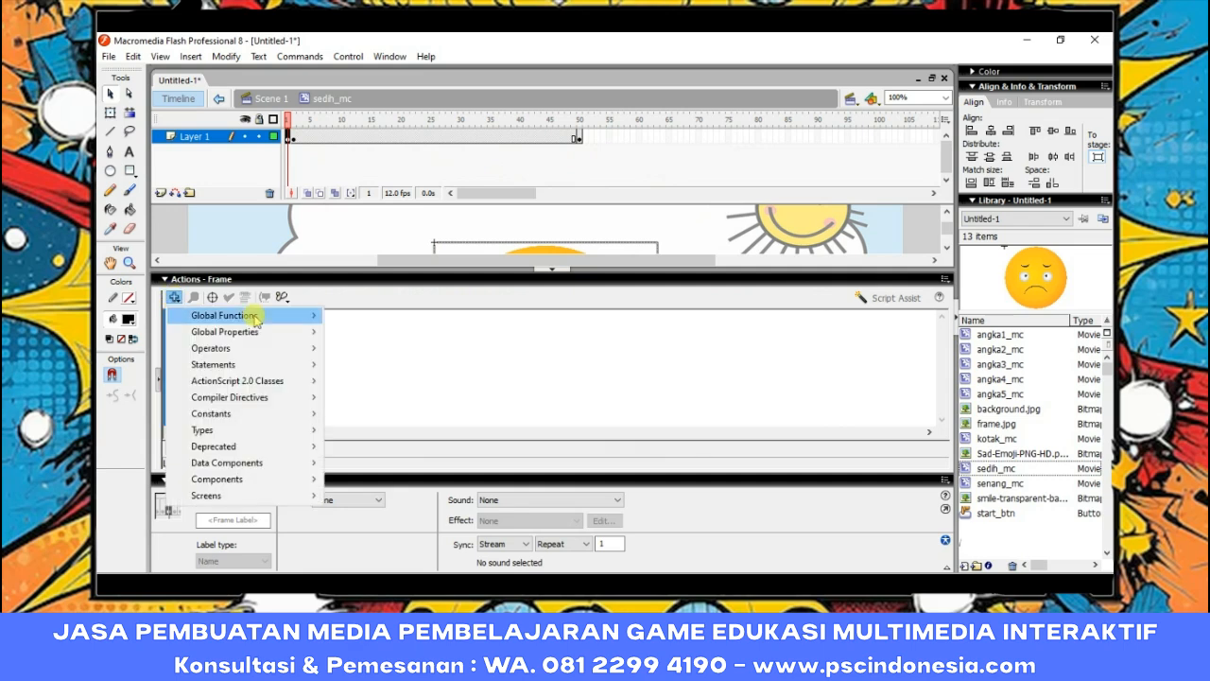
mouse_move(392, 316)
left_click(531, 414)
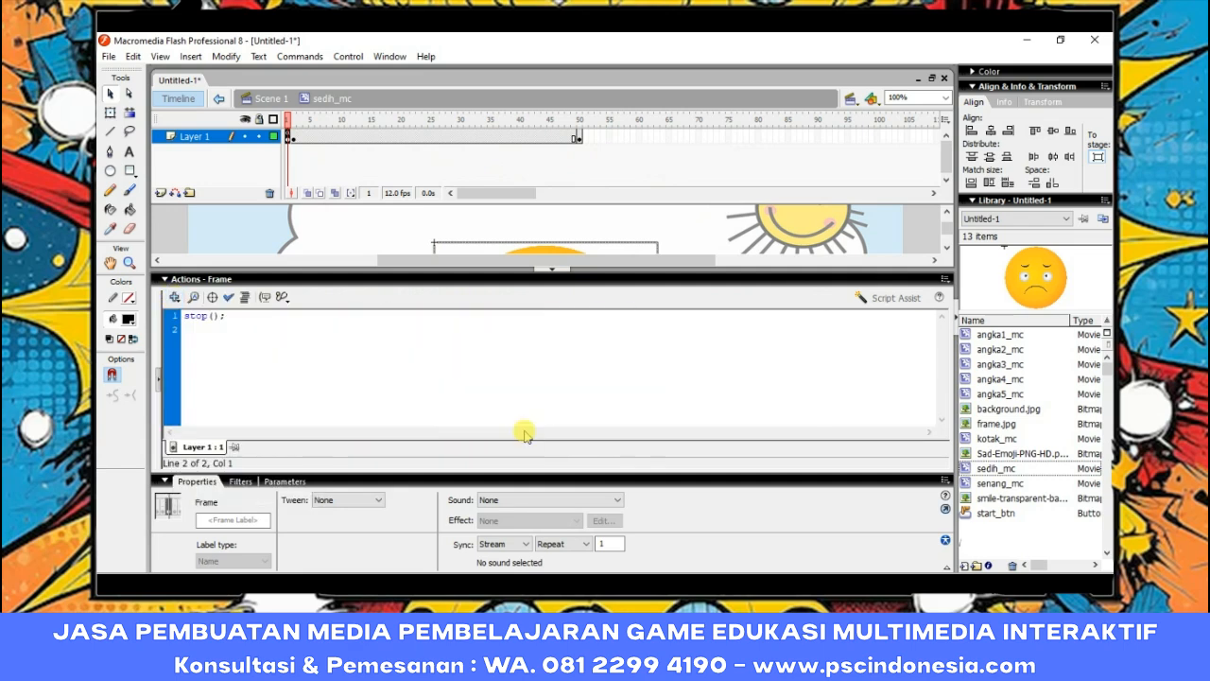
left_click(181, 279)
Delete the sad emoji from frame 1 of the sedih_mc clip and return to Scene 1.
left_click(583, 306)
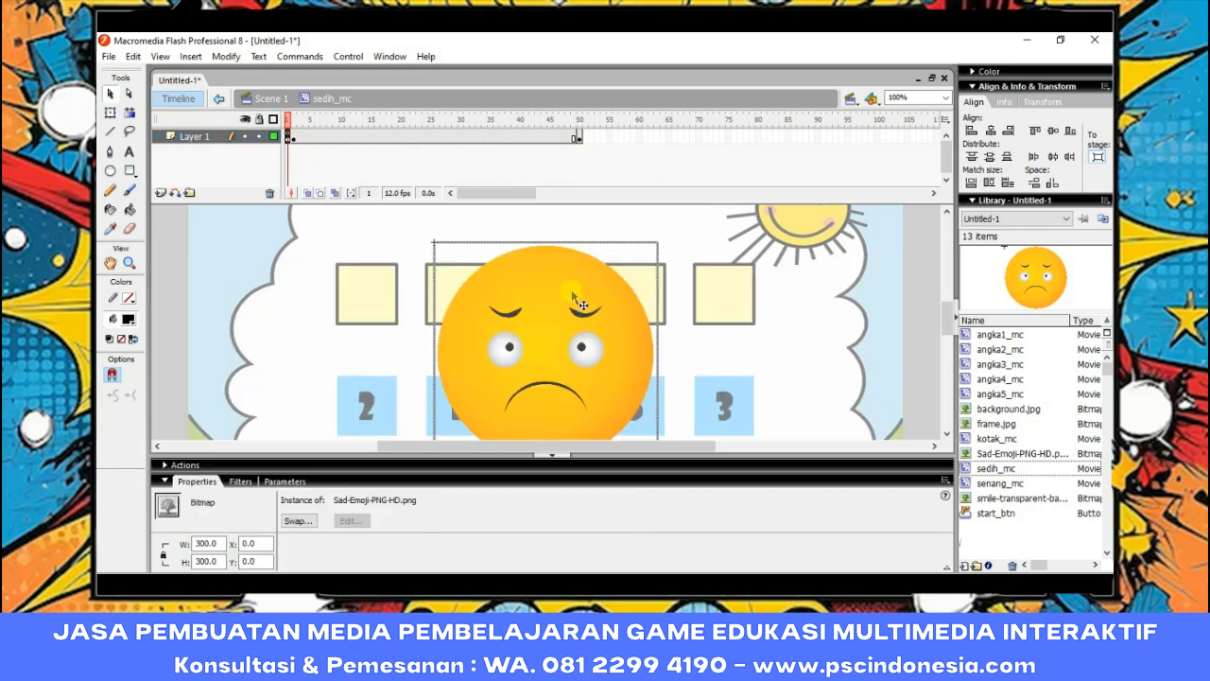
key("Delete")
left_click(256, 99)
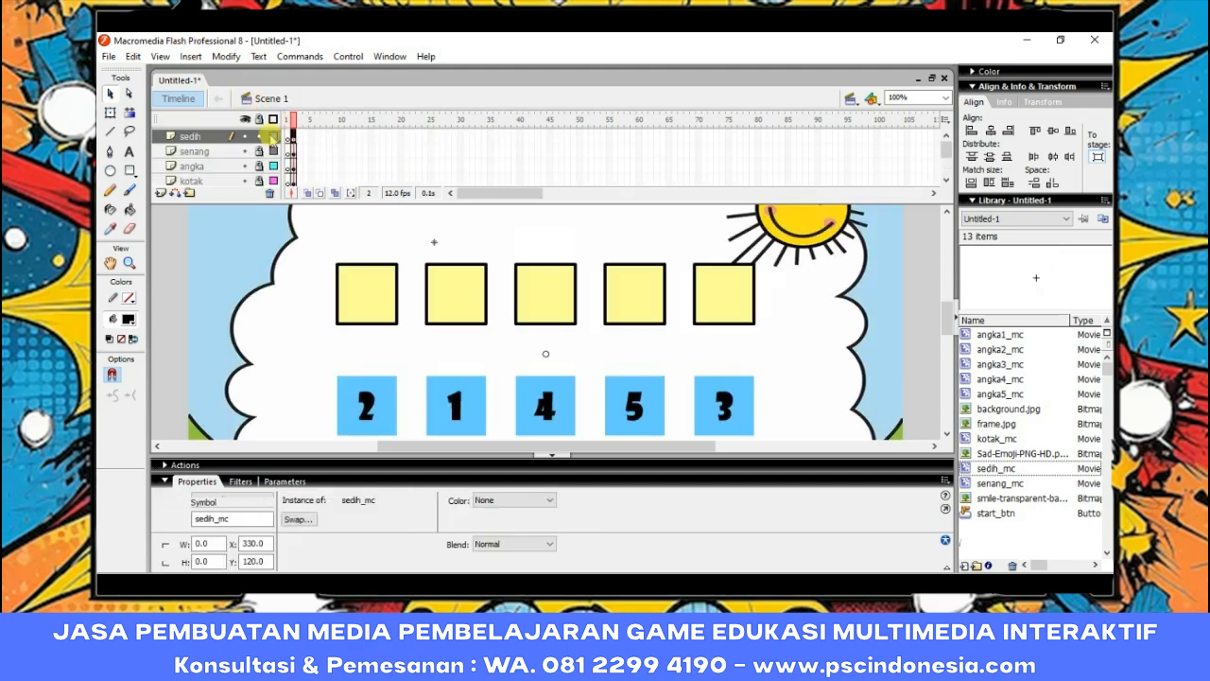
Lock the sedih layer, and unlock the angka layer to select the number 1 tile.
left_click(258, 136)
left_click(258, 166)
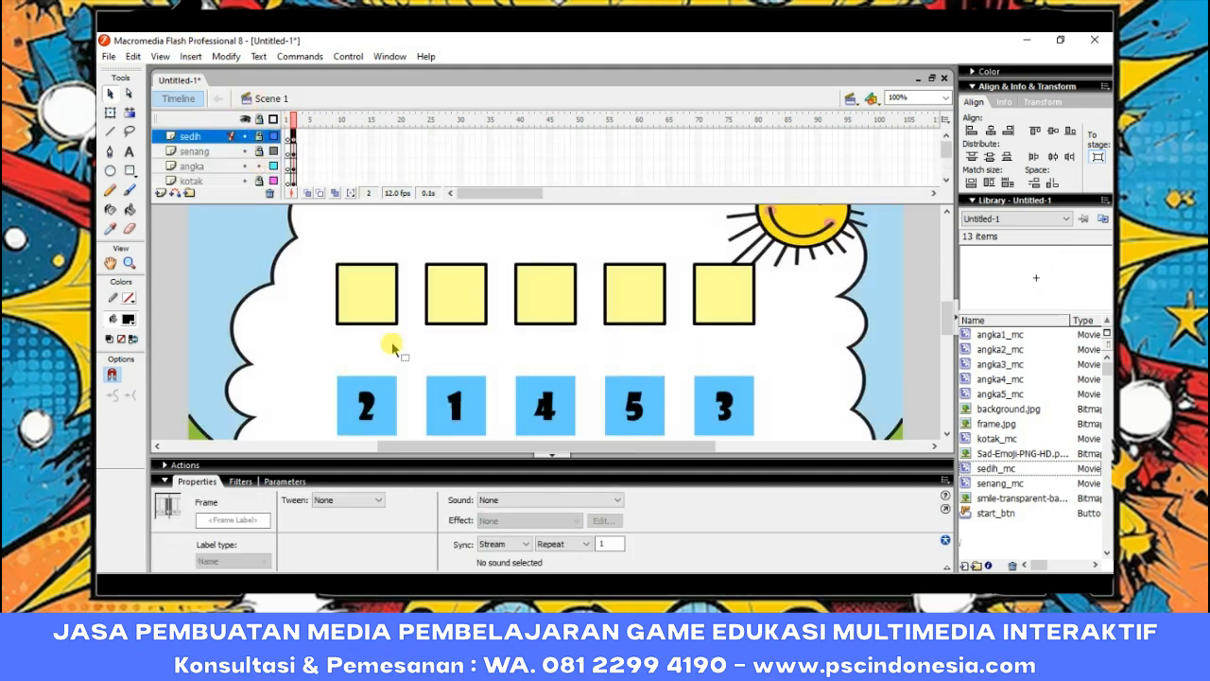
left_click(459, 405)
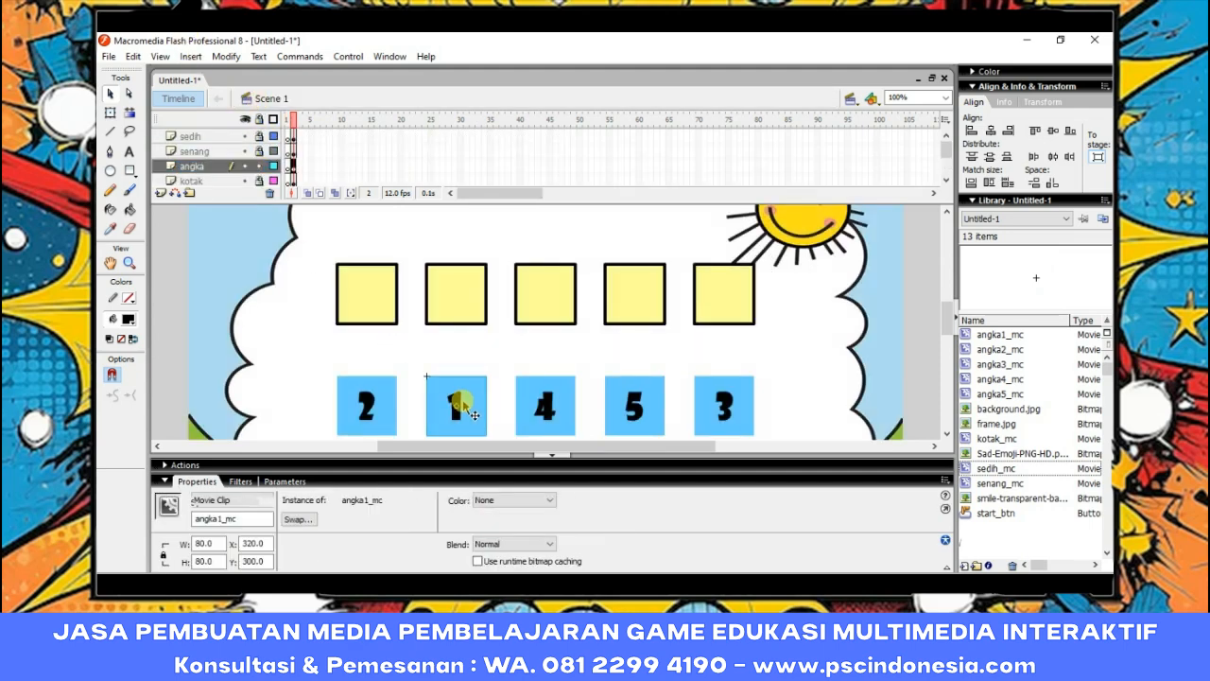
Add an on (press) handler containing startDrag(this, false); to the number 1 tile's script.
left_click(191, 483)
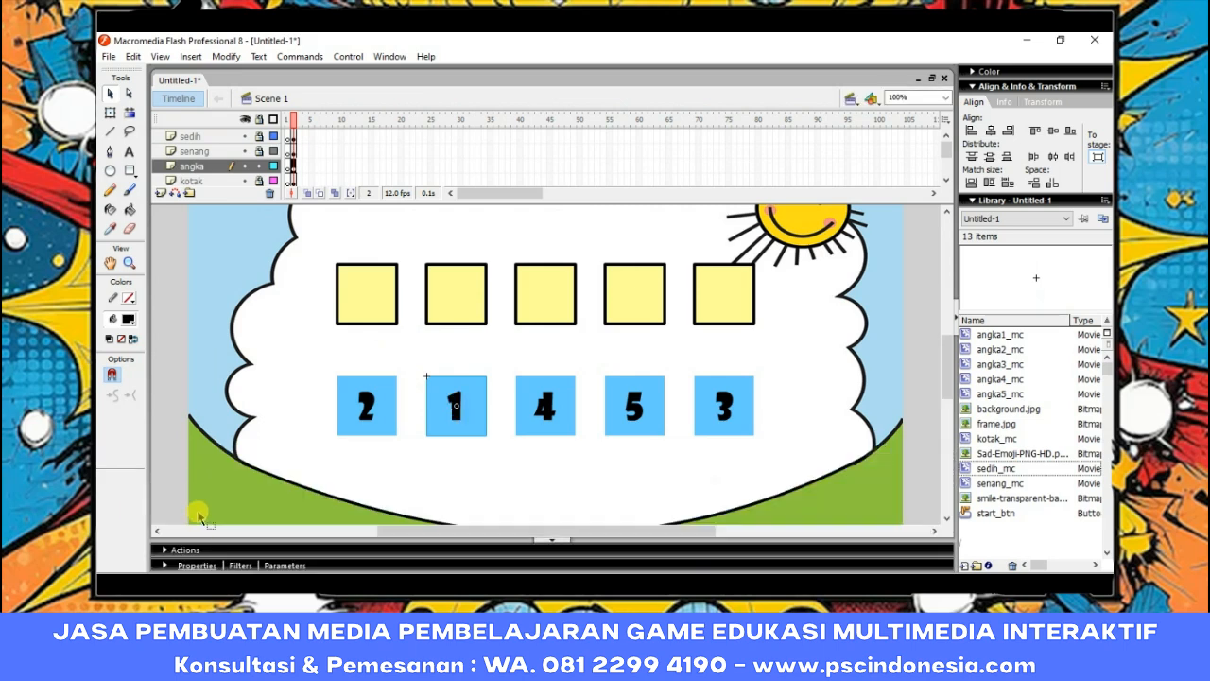
right_click(449, 419)
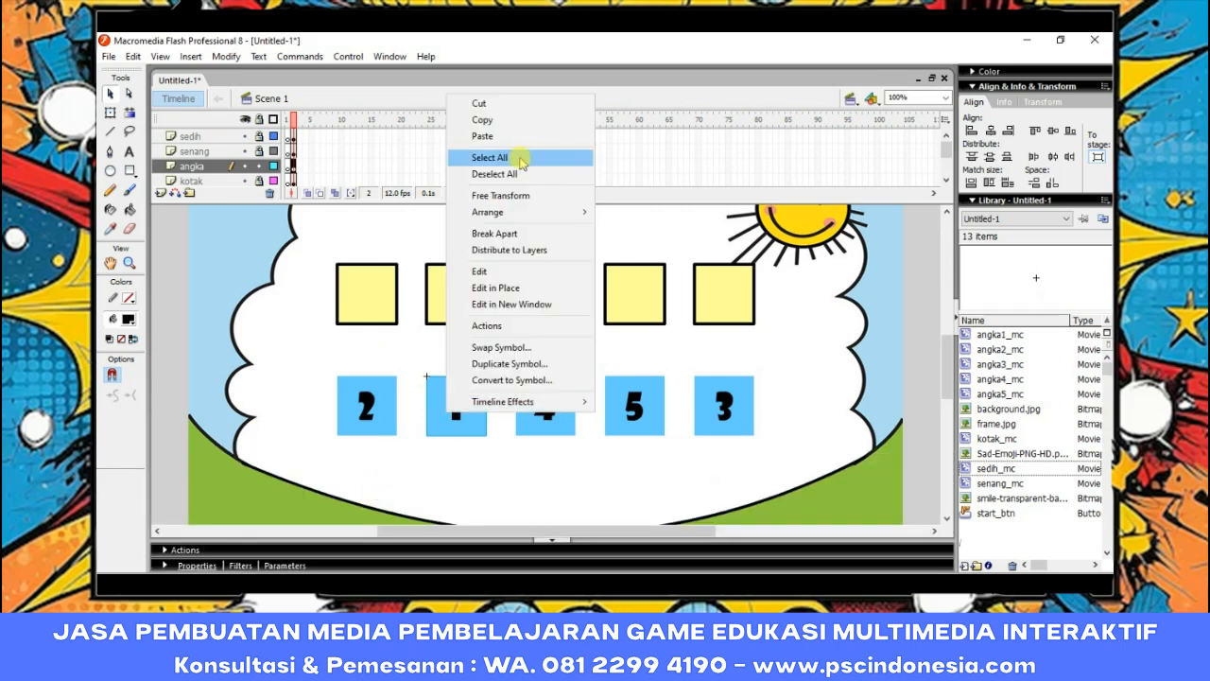
left_click(525, 326)
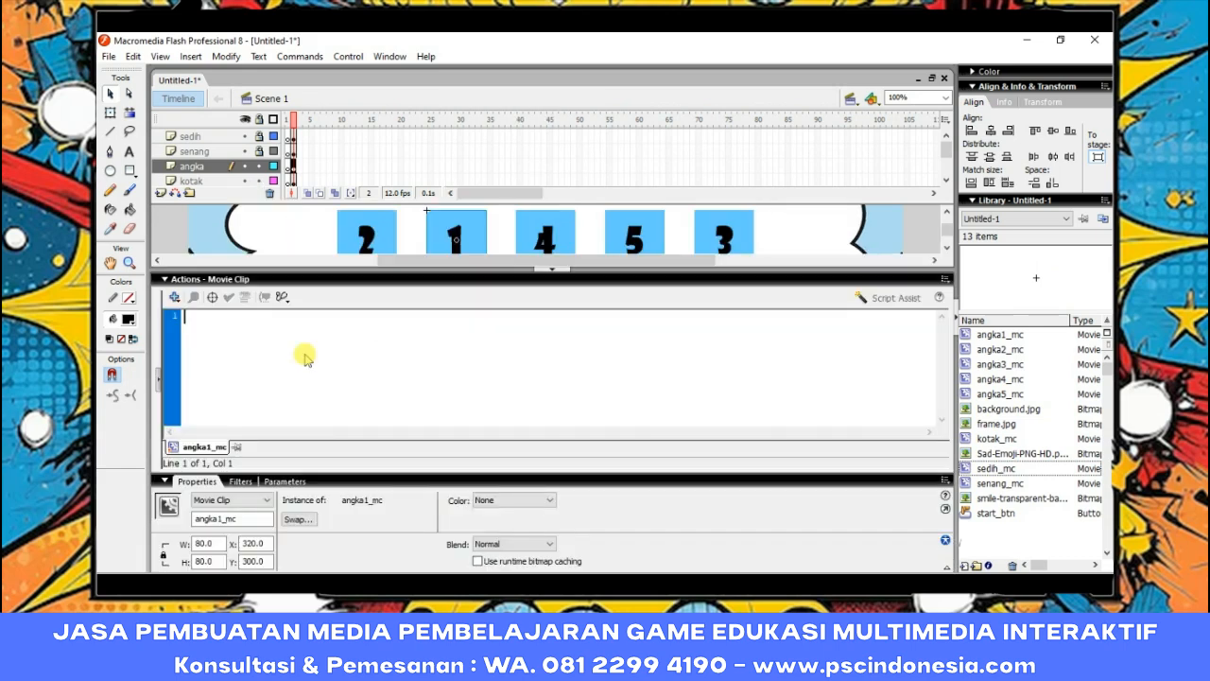
left_click(174, 297)
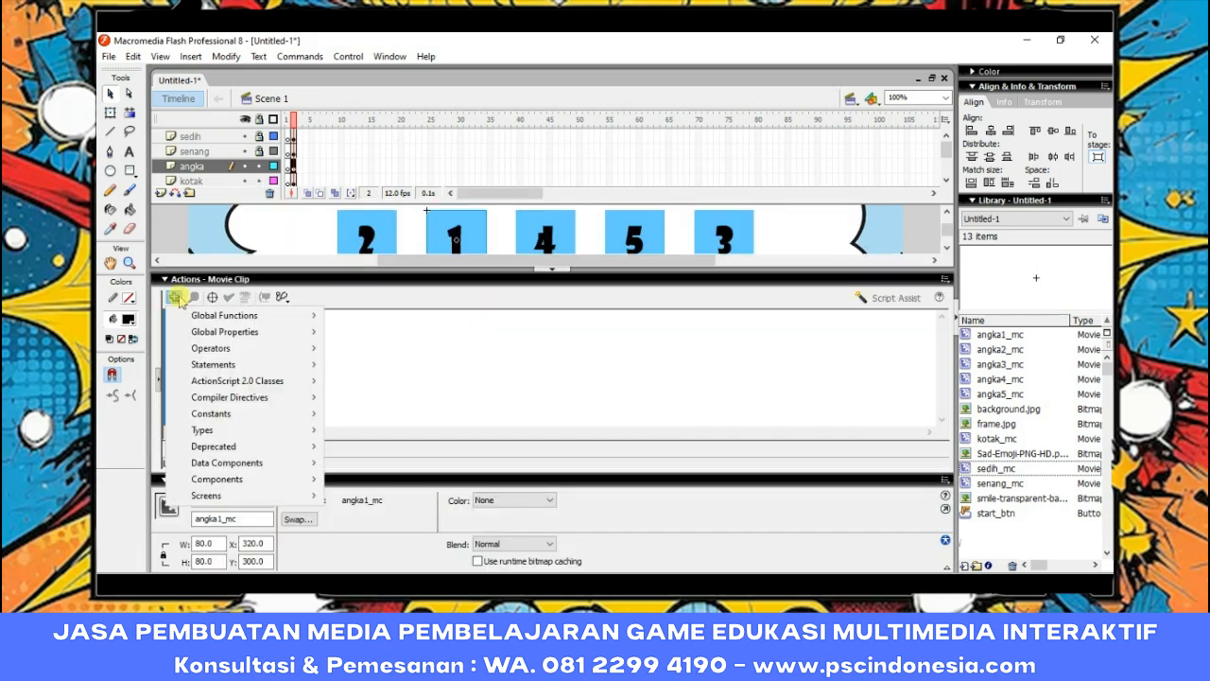
mouse_move(230, 315)
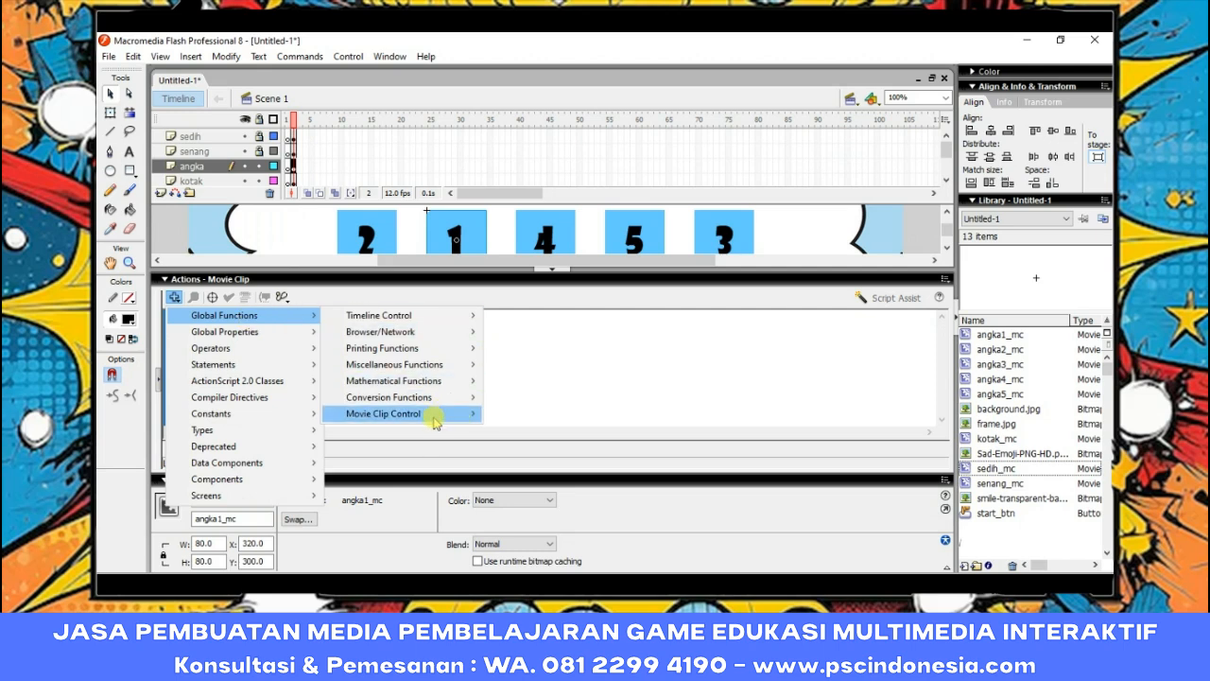
mouse_move(436, 421)
left_click(515, 446)
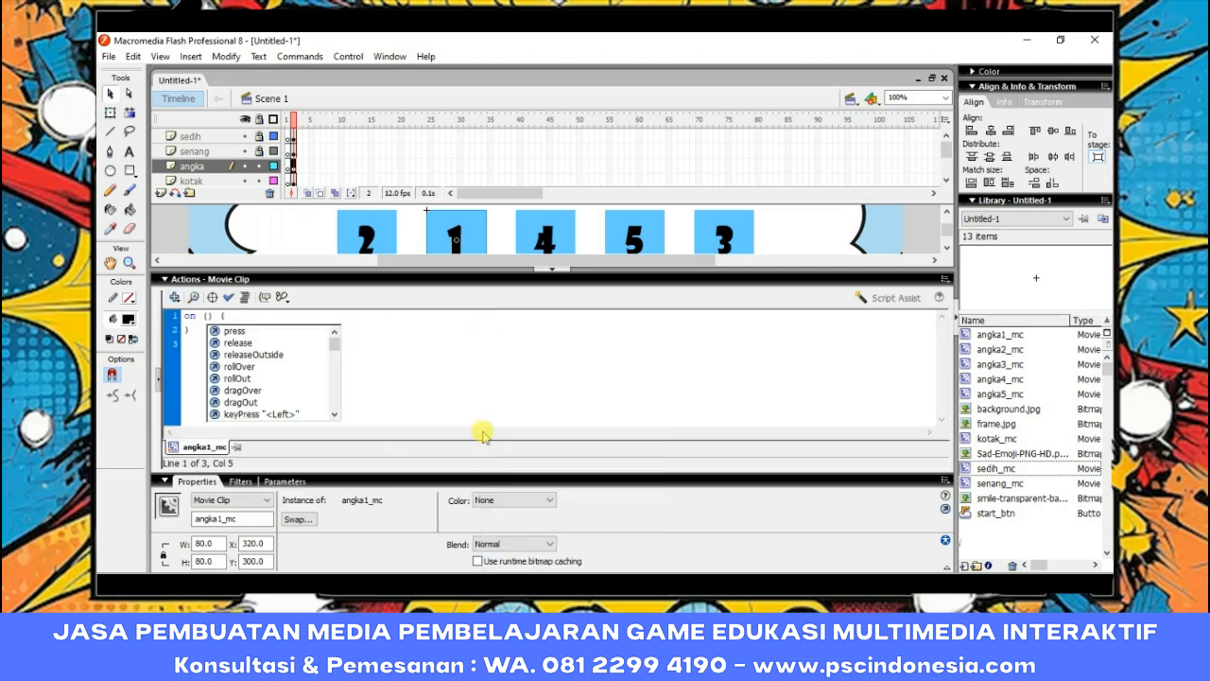
double_click(227, 331)
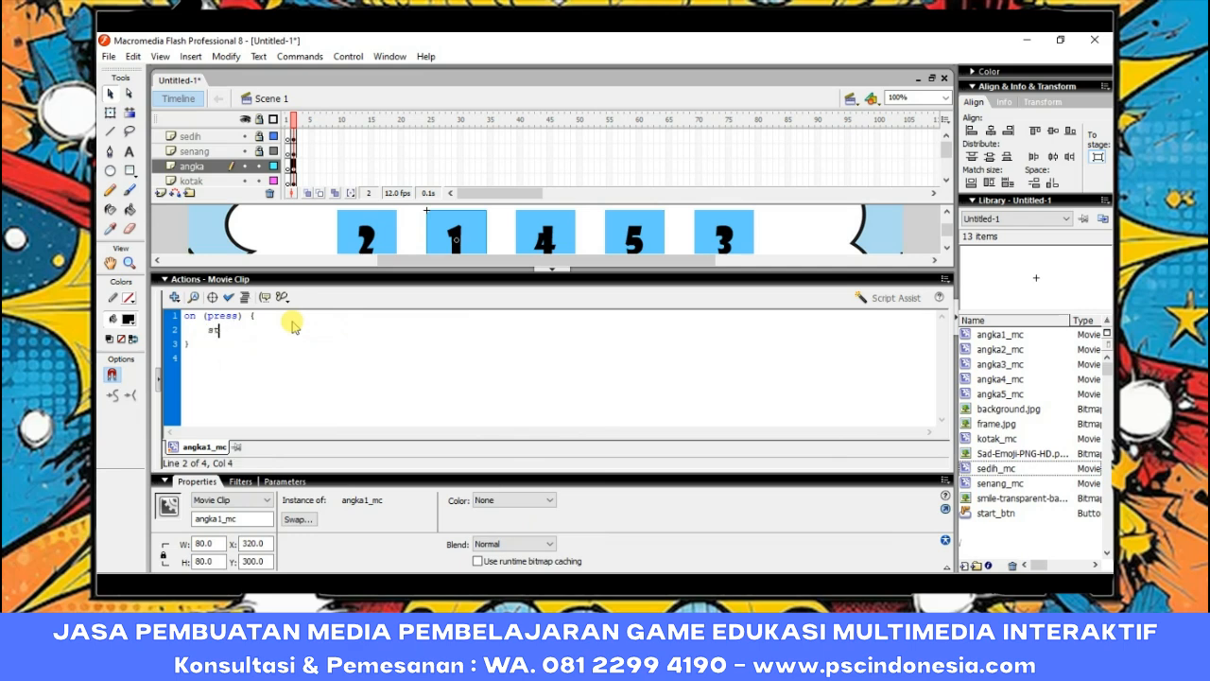
type("startDrag(this")
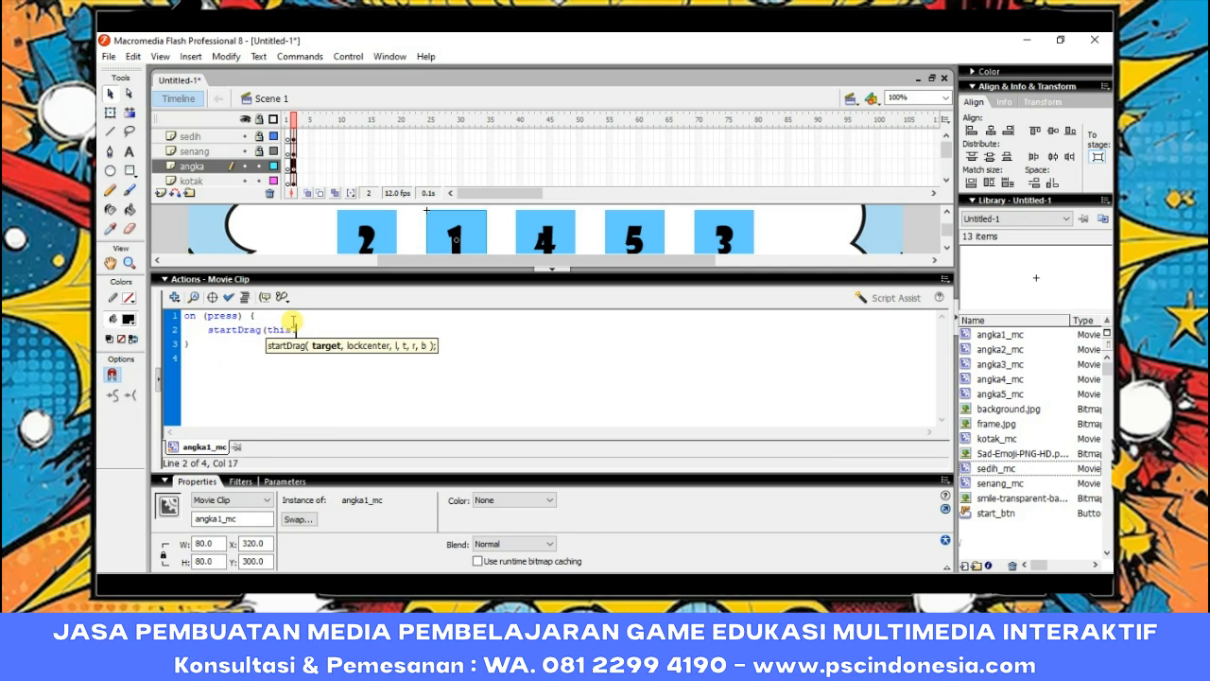
type(", false);")
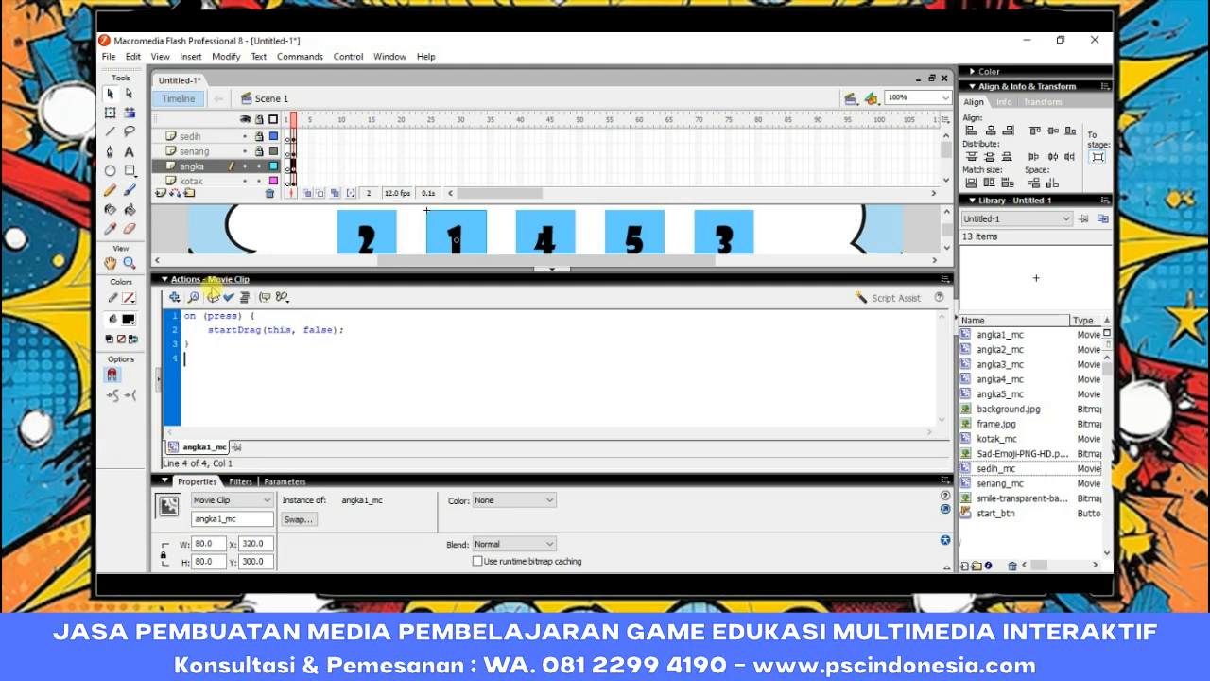
Add an on (release) handler containing stopDrag(); below the press handler in the number 1 tile's script.
left_click(174, 296)
mouse_move(237, 315)
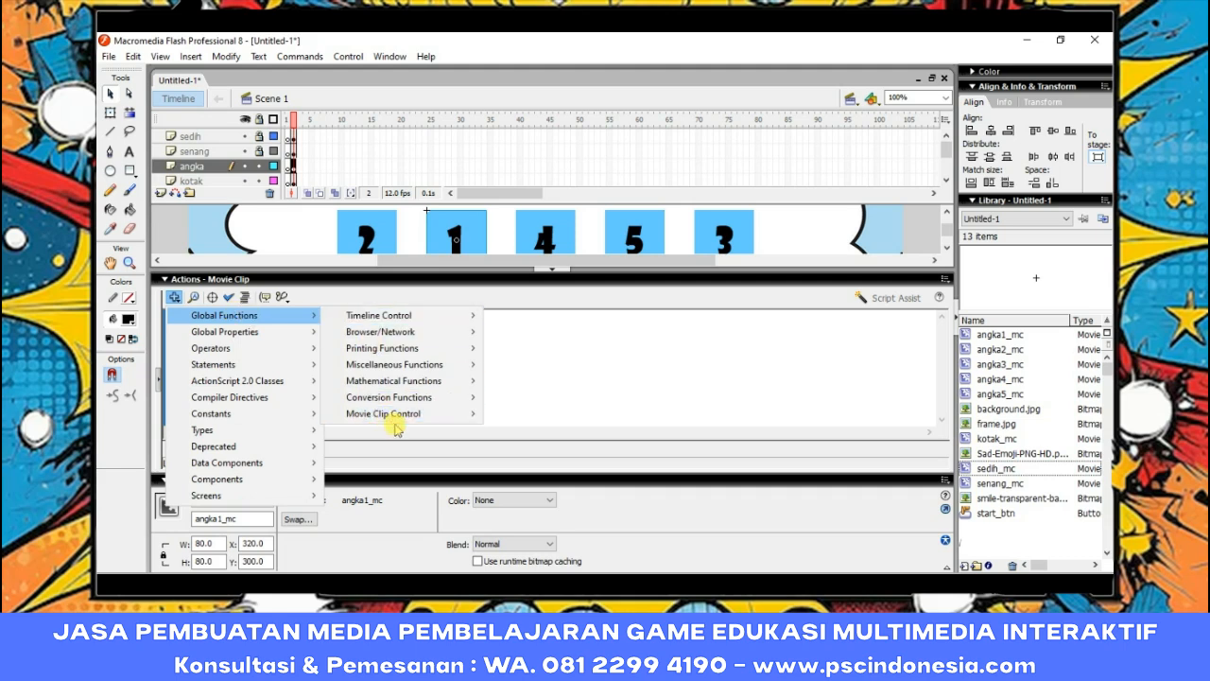
mouse_move(388, 413)
left_click(520, 445)
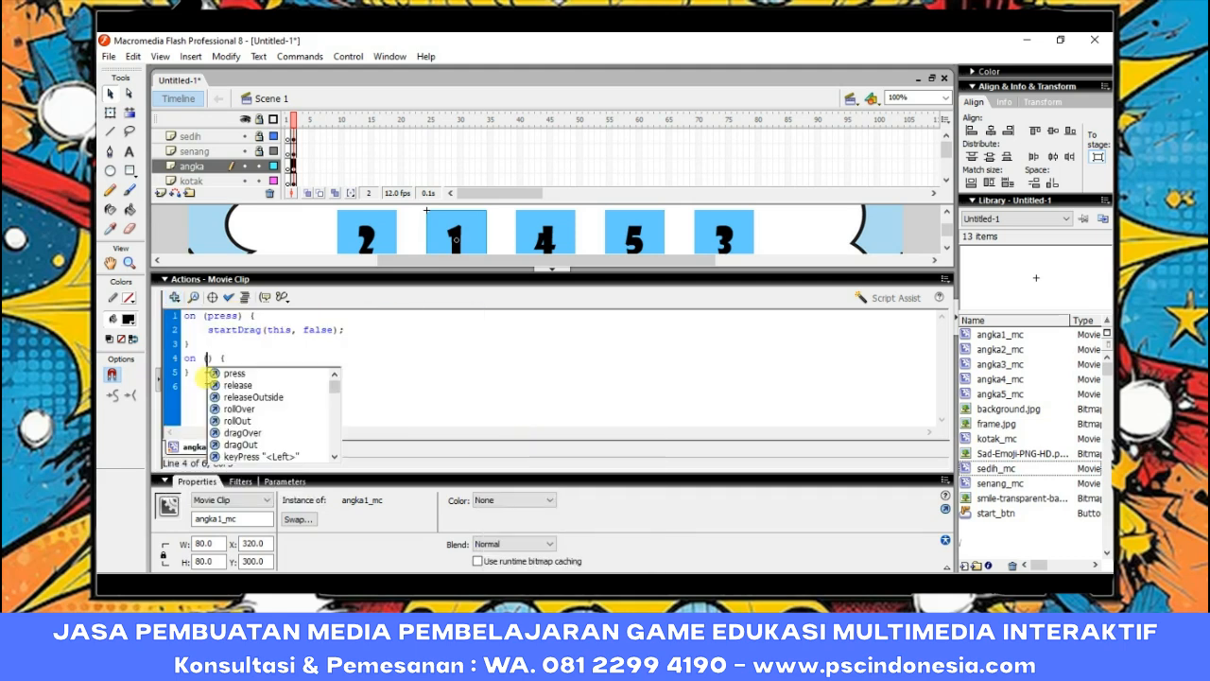
double_click(237, 385)
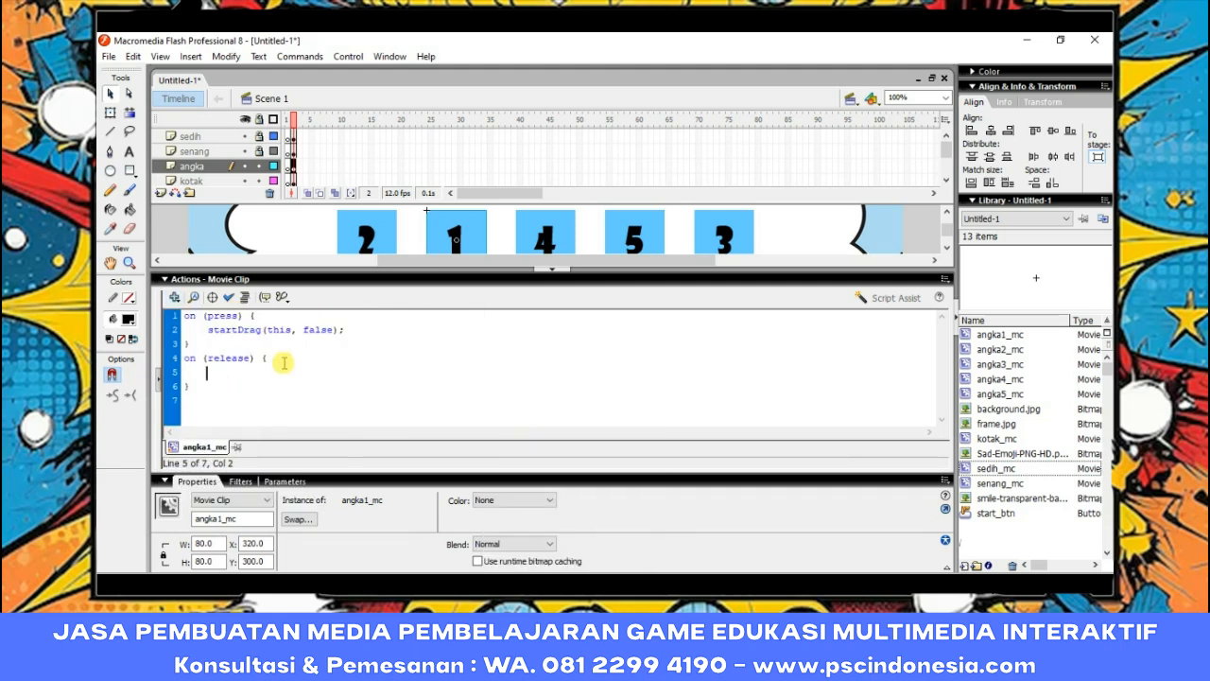
type("stopDrag(); \tif")
Inside the release handler, open an if block with the condition this.hitTest("_root.kotak1").
type("(")
type("this.")
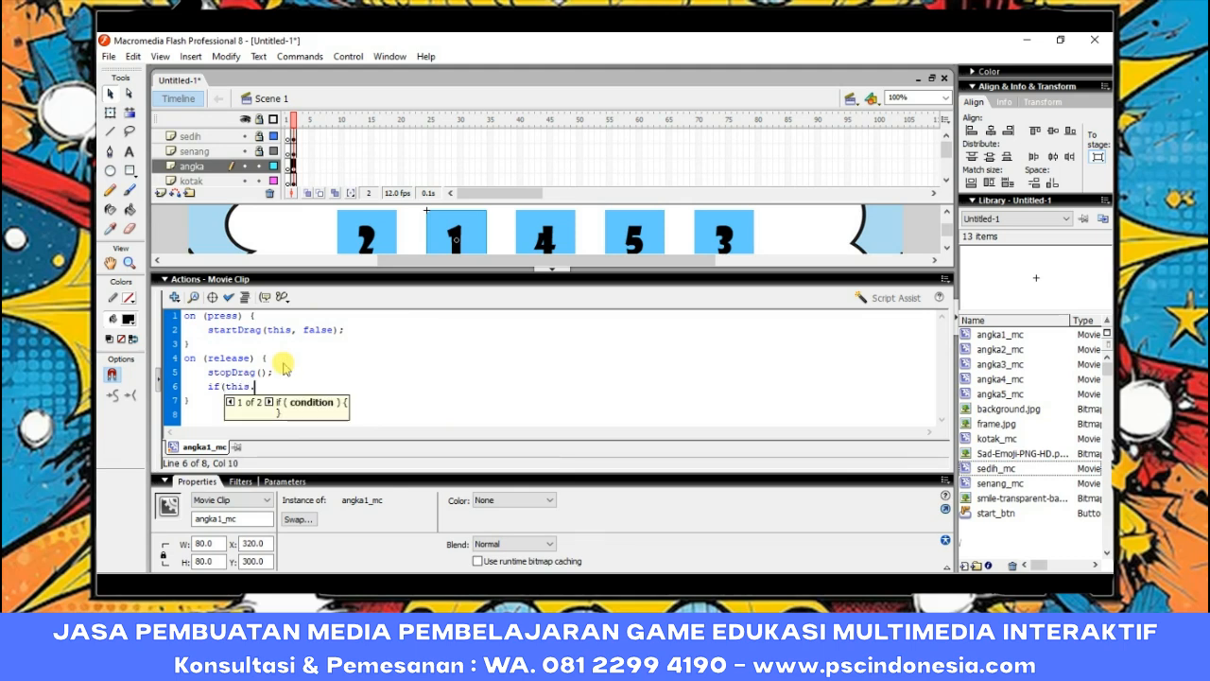
type("hitTest(\"_root.kotak")
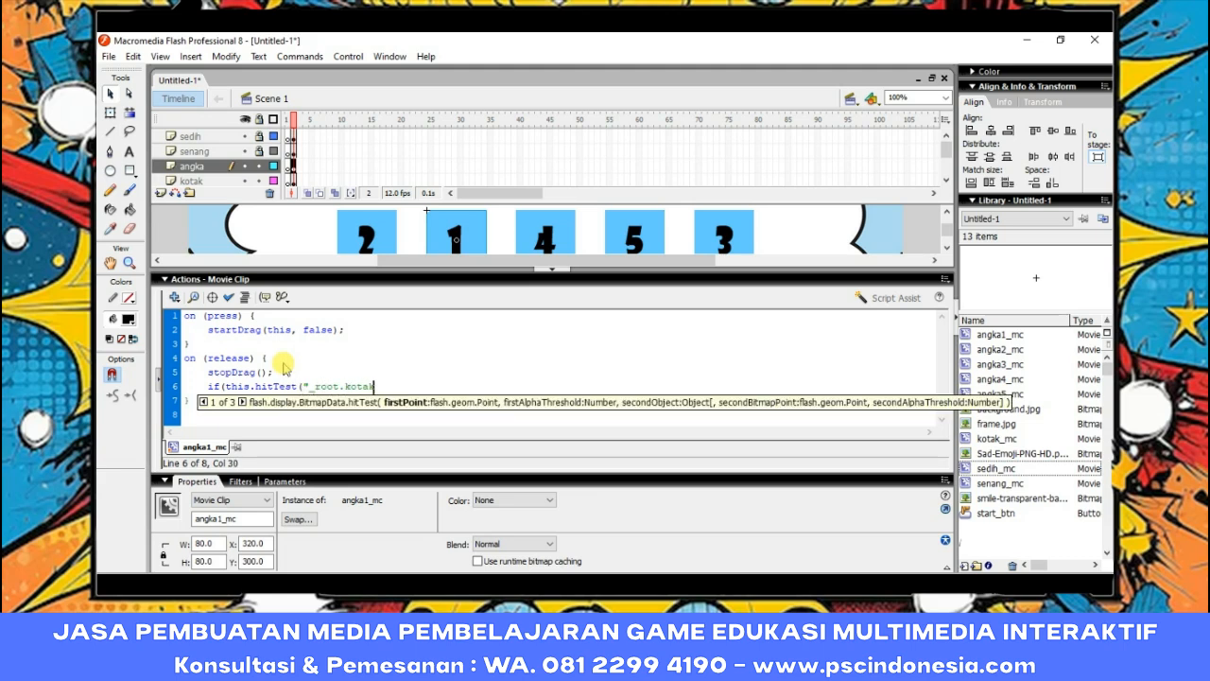
type("1\")")
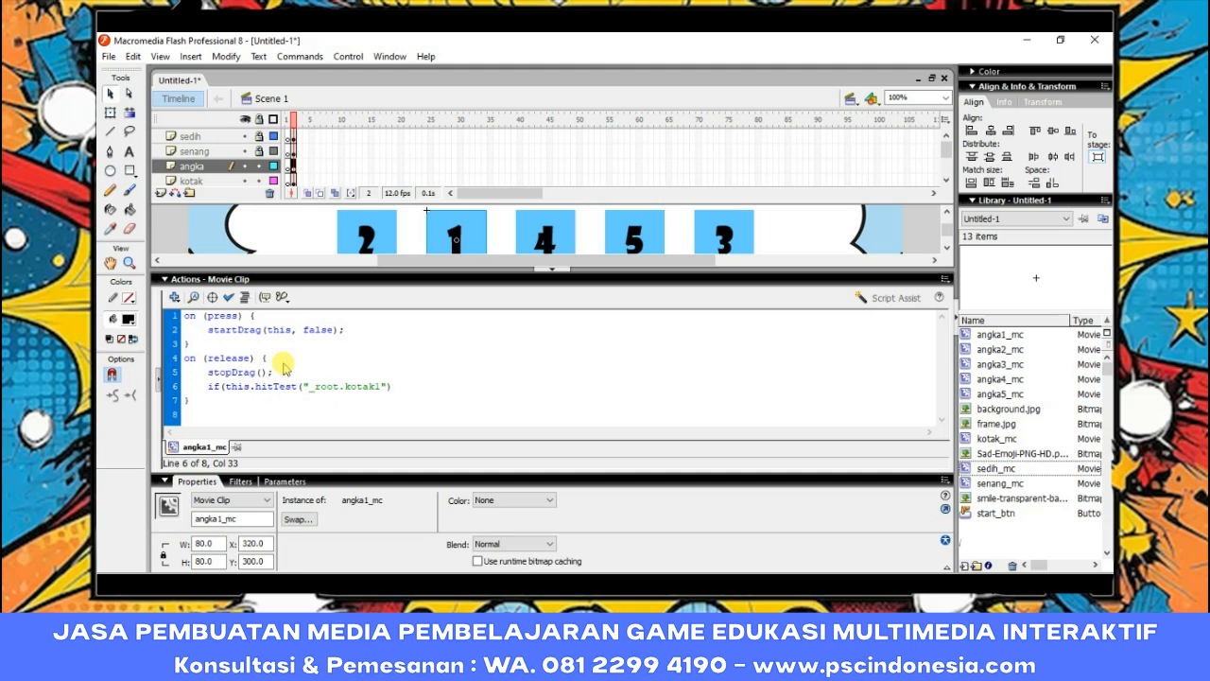
type("){")
key("Return")
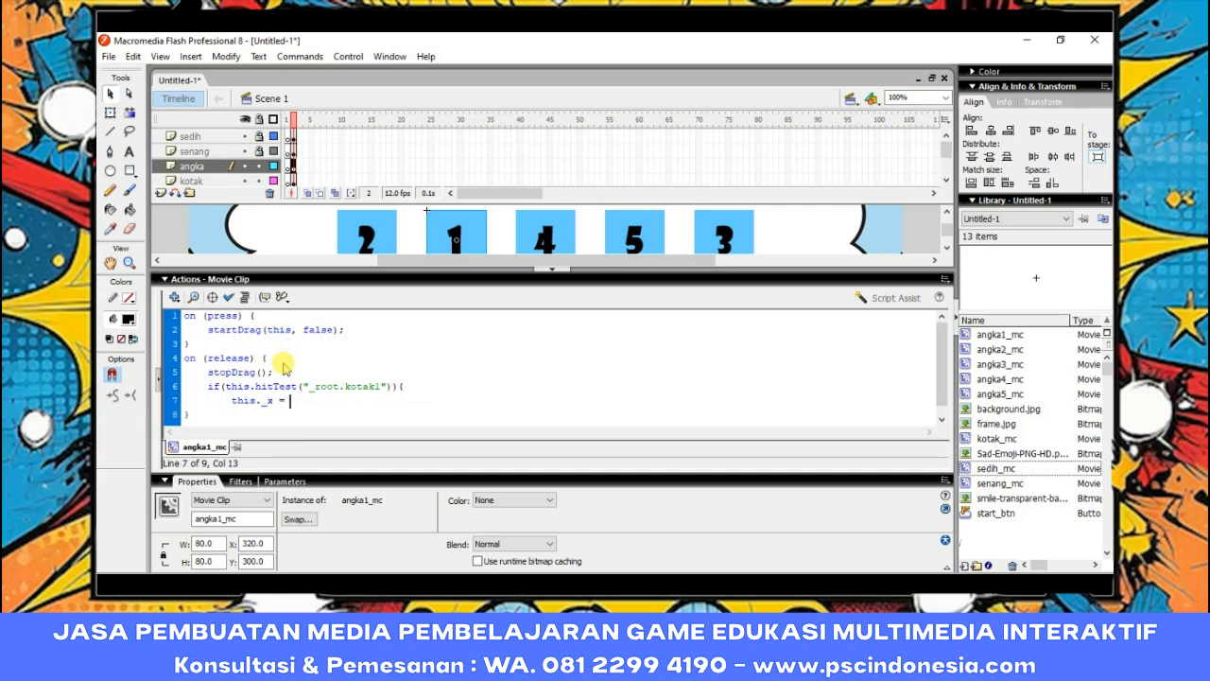
In the if block, set this._x to _root.kotak1._x and this._y to _root.kotak1._y.
type("this._x = _root.kotak1._x")
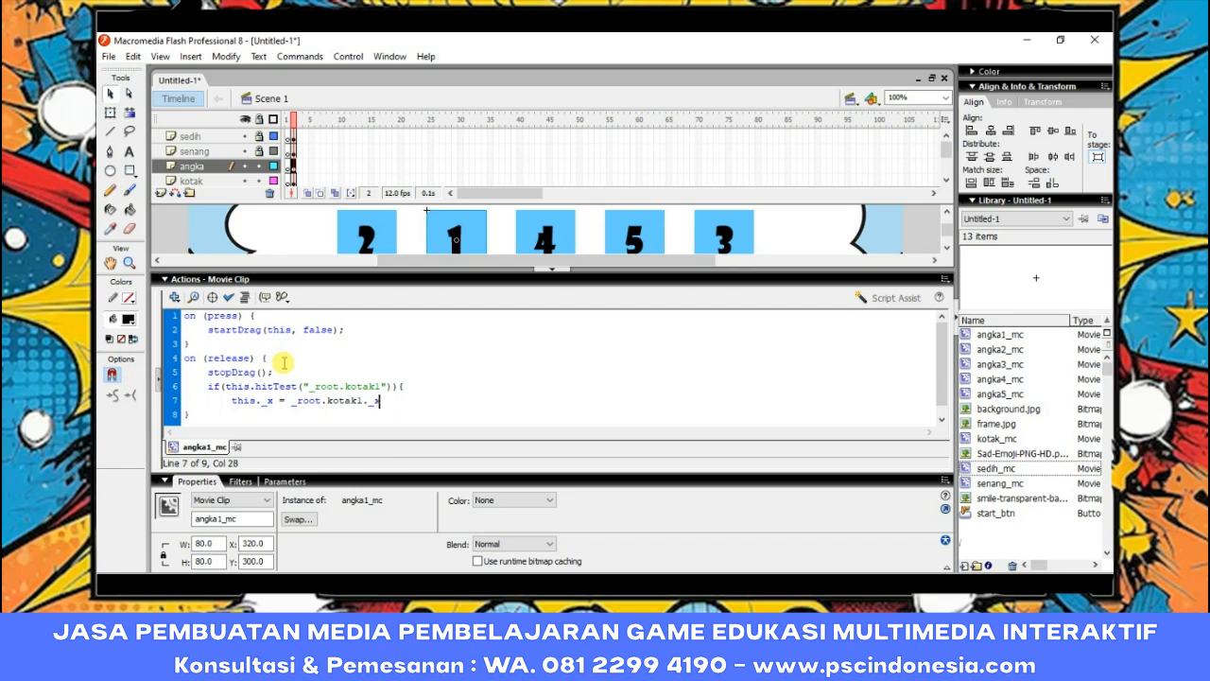
type(";")
key("Return")
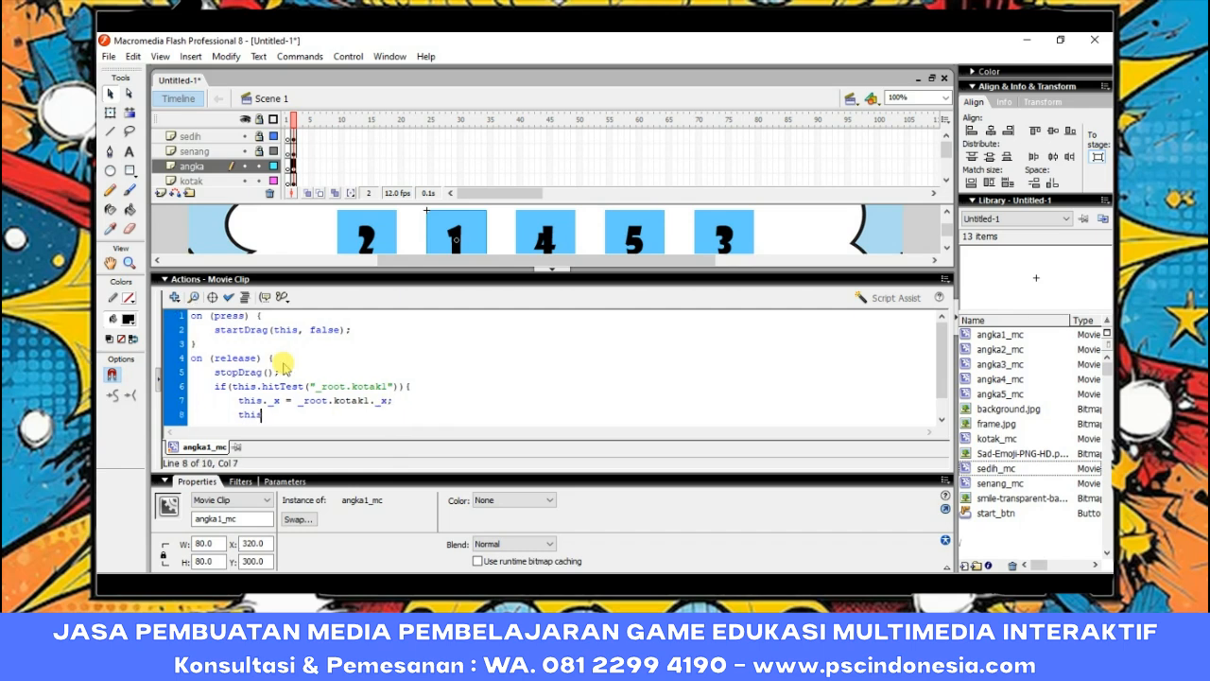
type("this._y = _root.kotak1")
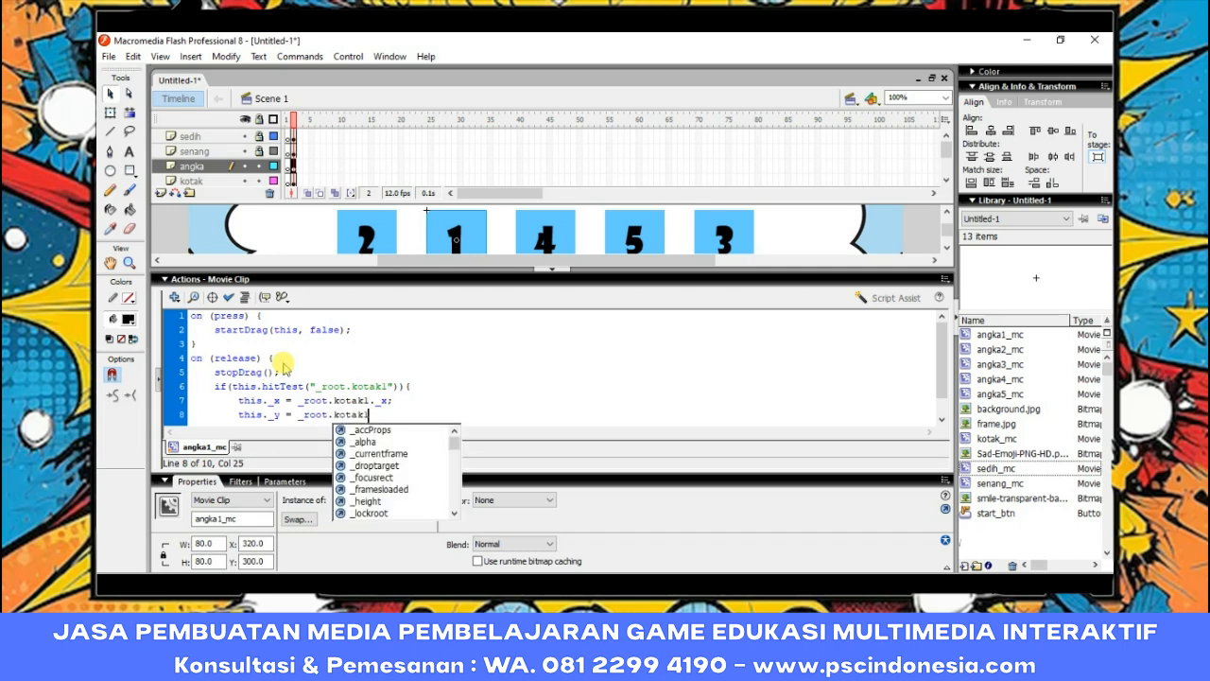
type("._y")
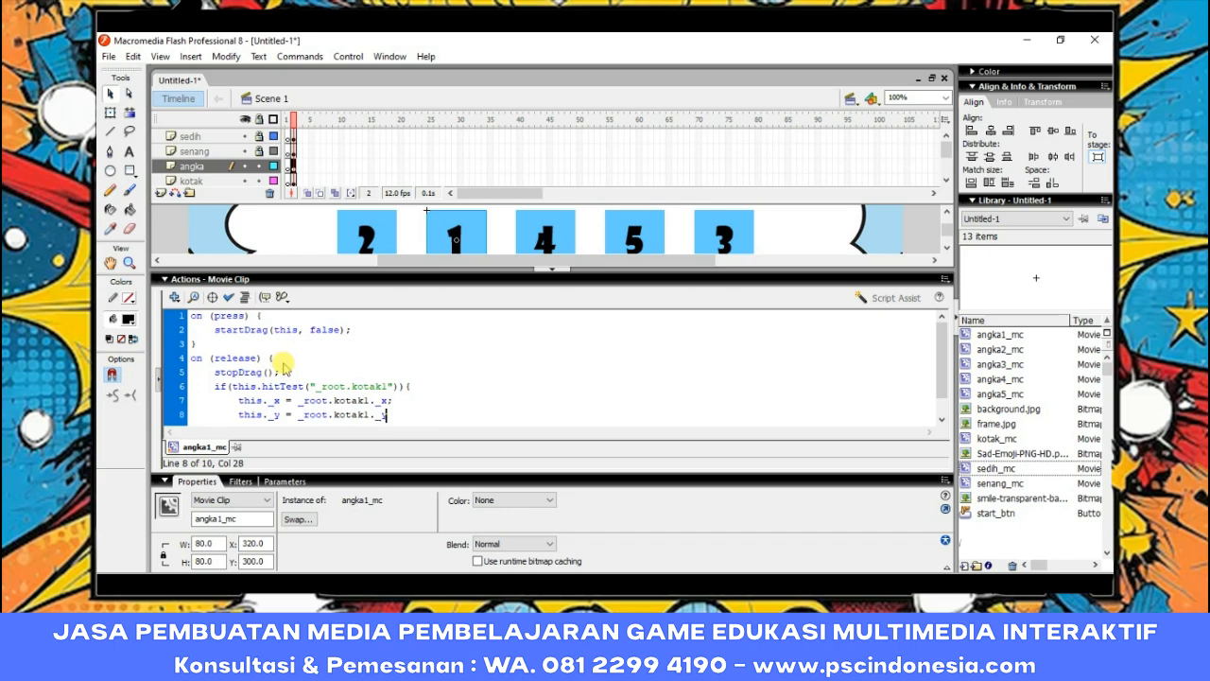
type(";")
key("Return")
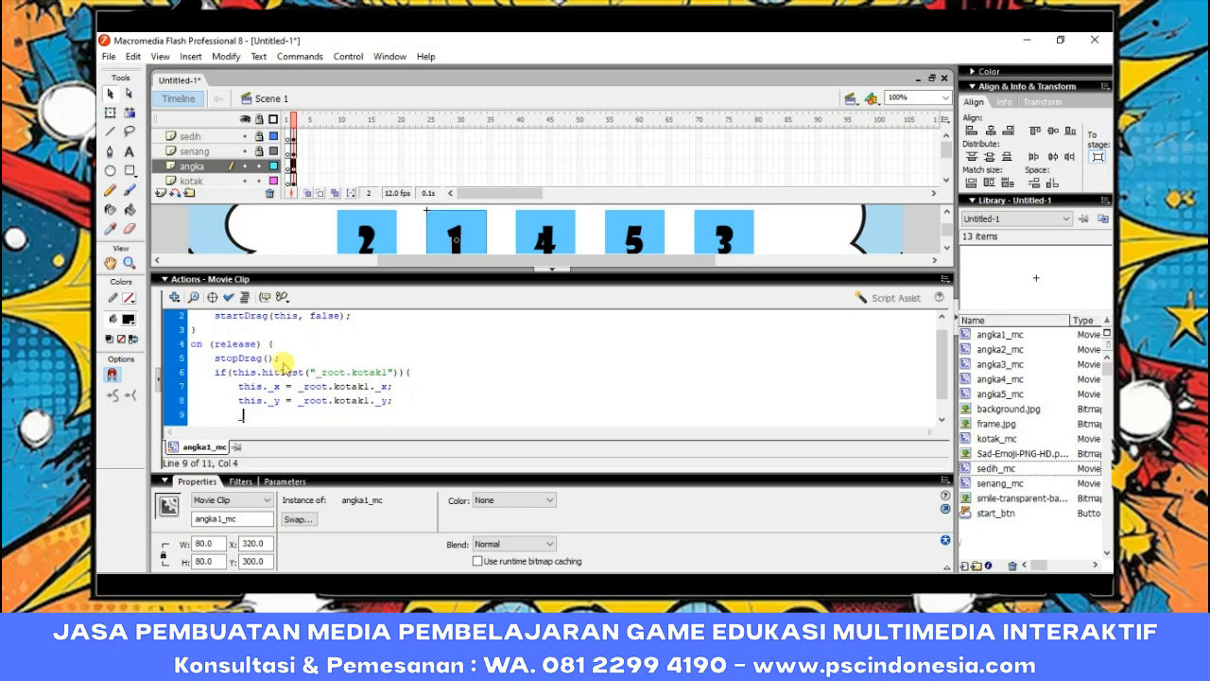
Add _root.senang_mc.play(); to the if block after the position assignments.
type("_root.sena")
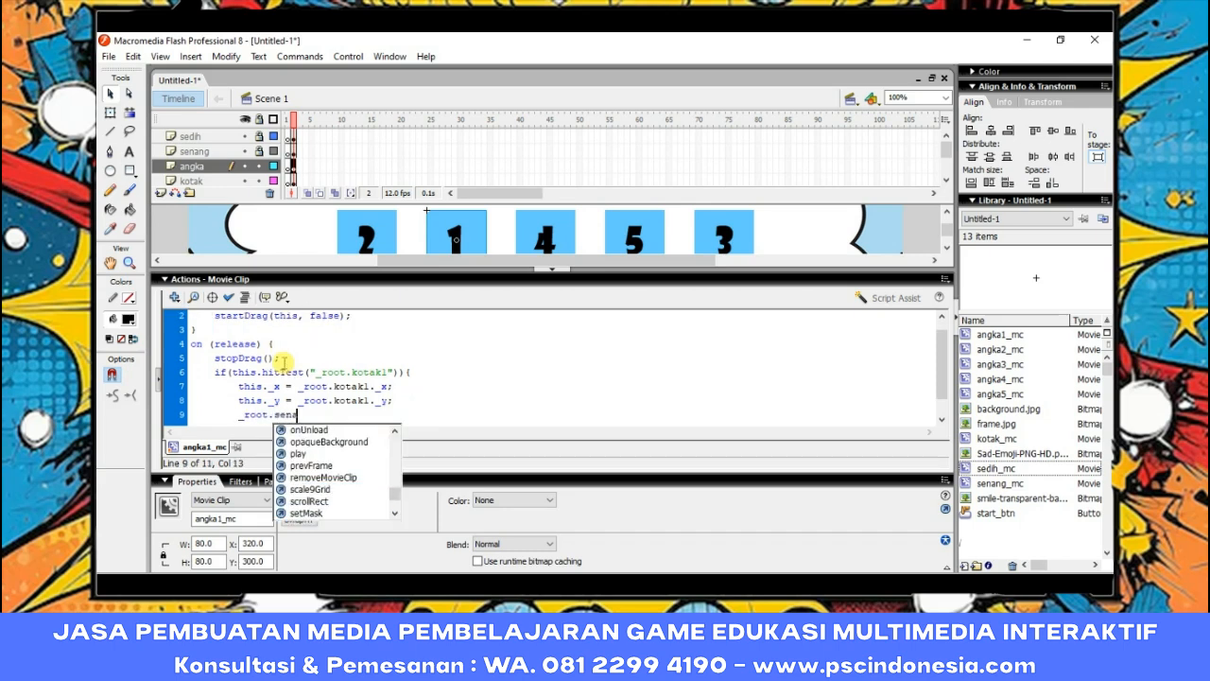
type("ng_mc.")
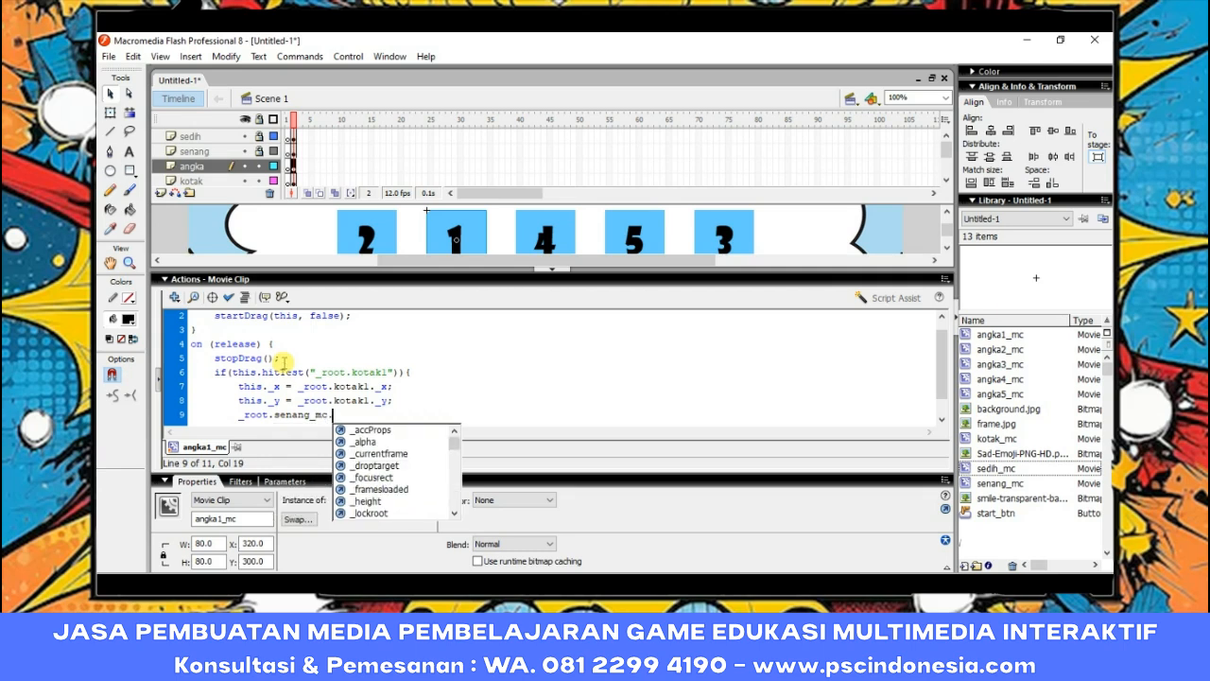
type("play()")
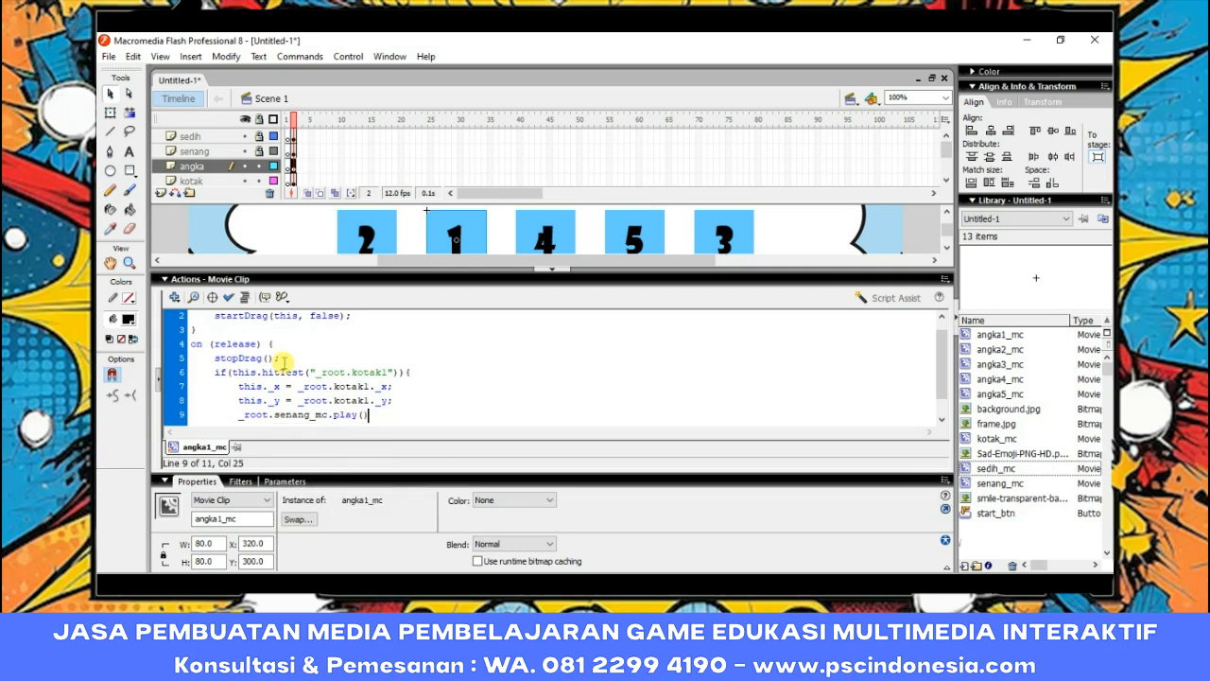
type(";")
Add an else branch setting this._x = 320; and this._y = 300;, and check the script's syntax.
key("Return")
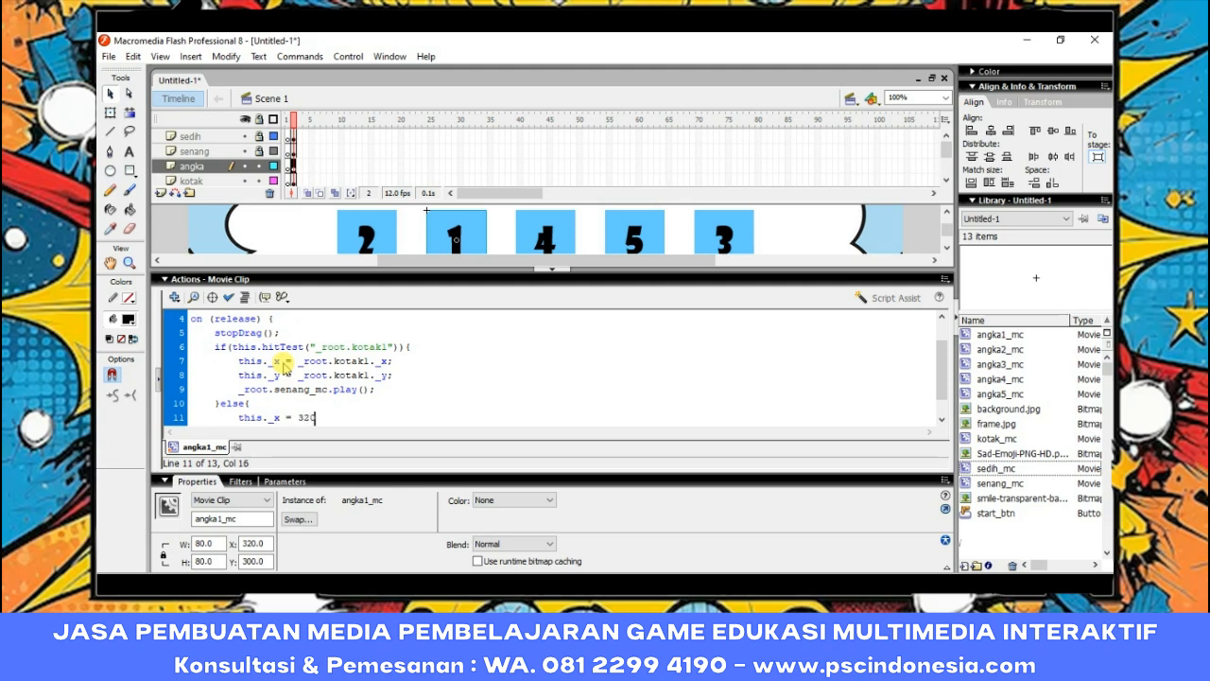
key("Return")
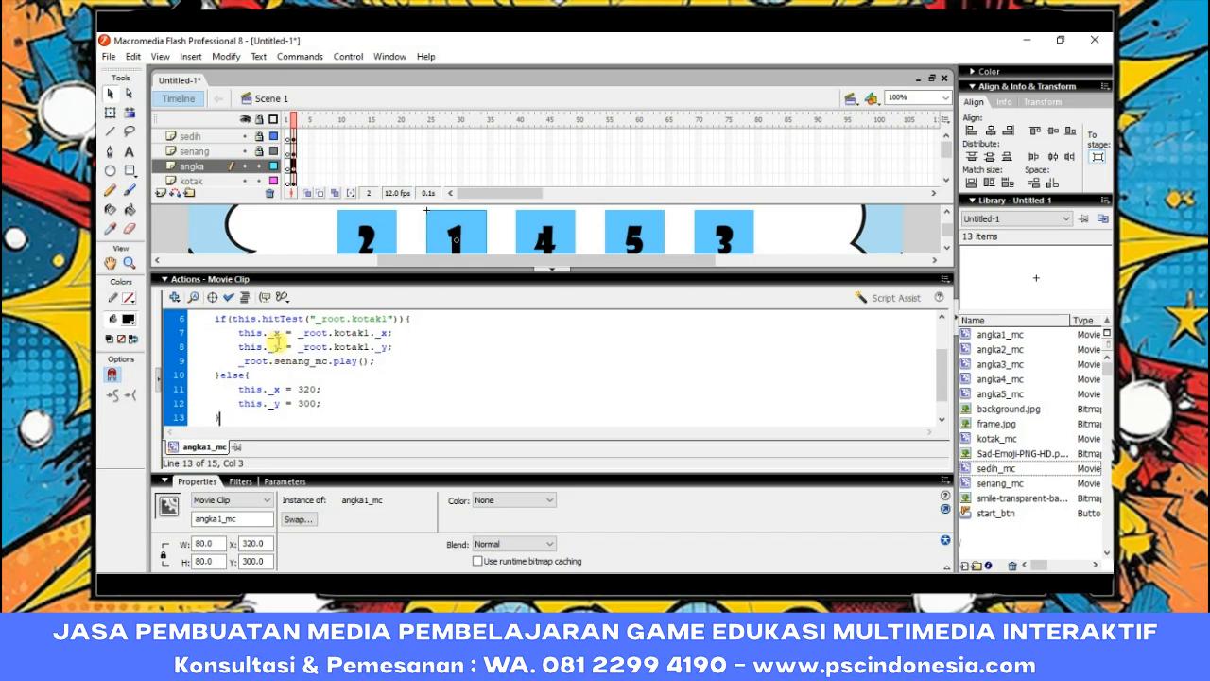
left_click(227, 296)
left_click(637, 334)
Test the movie by starting the game and moving the number 1 tile around and into the first box, and close the preview.
left_click(347, 57)
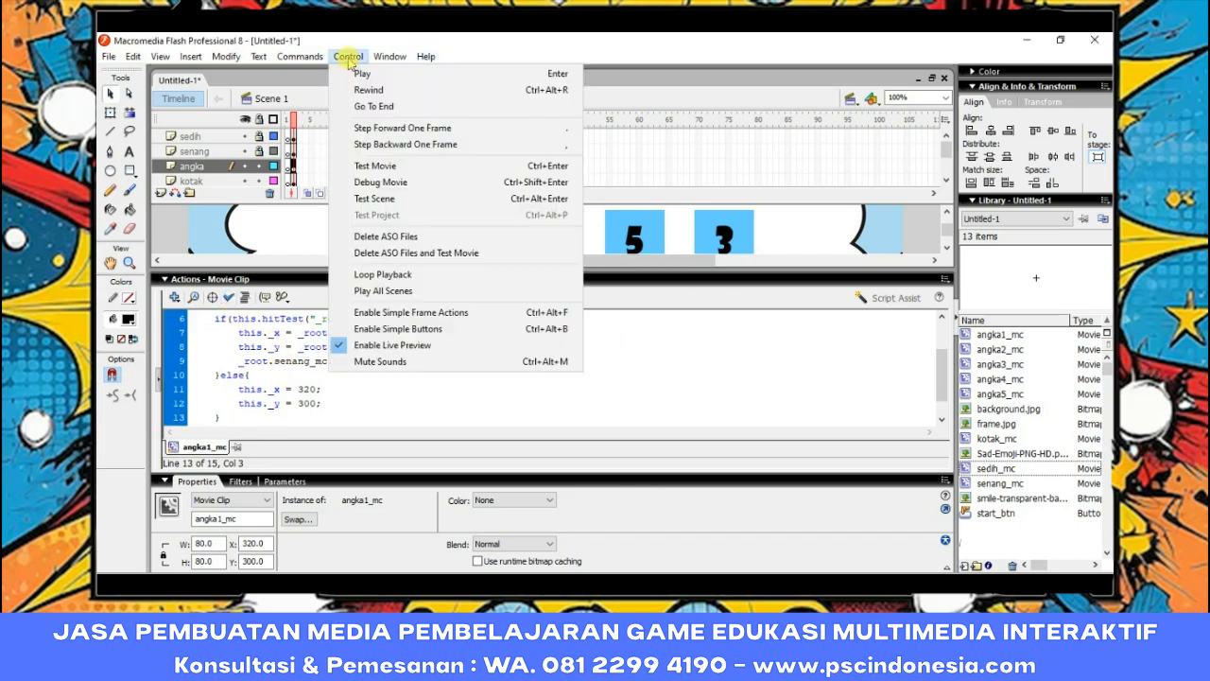
left_click(401, 166)
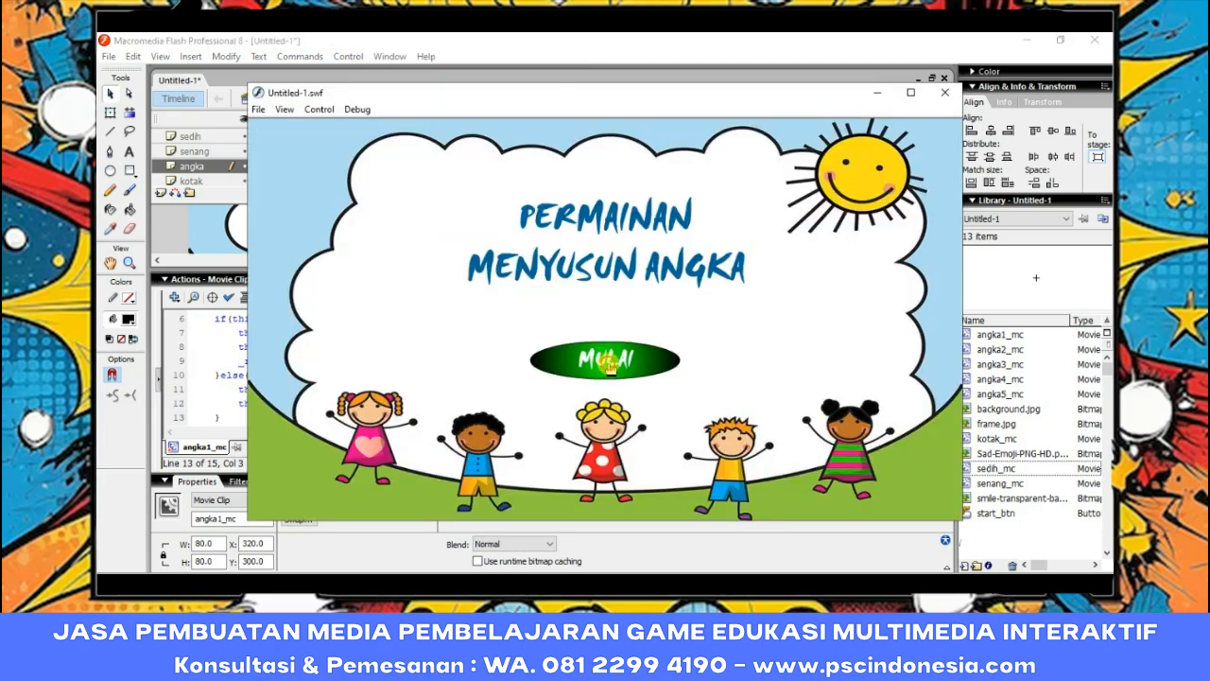
left_click(607, 363)
left_click_drag(513, 296, 513, 265)
left_click_drag(516, 373, 501, 471)
left_click_drag(483, 341, 423, 251)
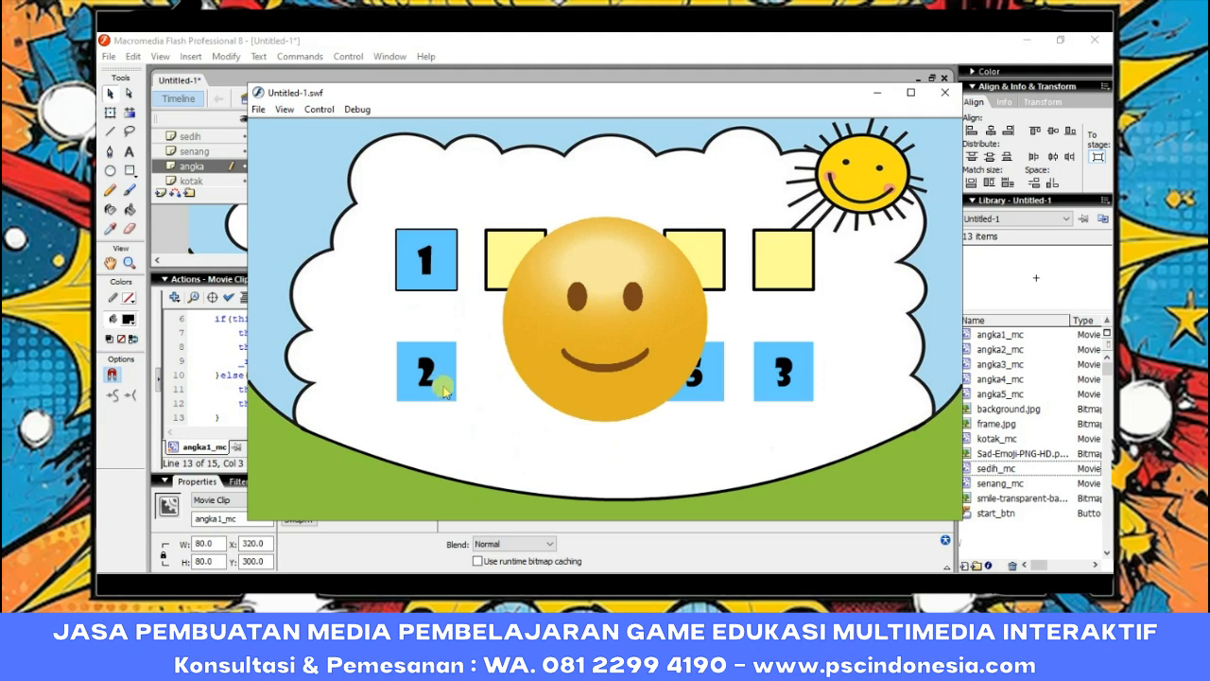
left_click(944, 94)
Copy the number 1 tile's whole script and paste it into the number 2 tile's script.
left_click(252, 403)
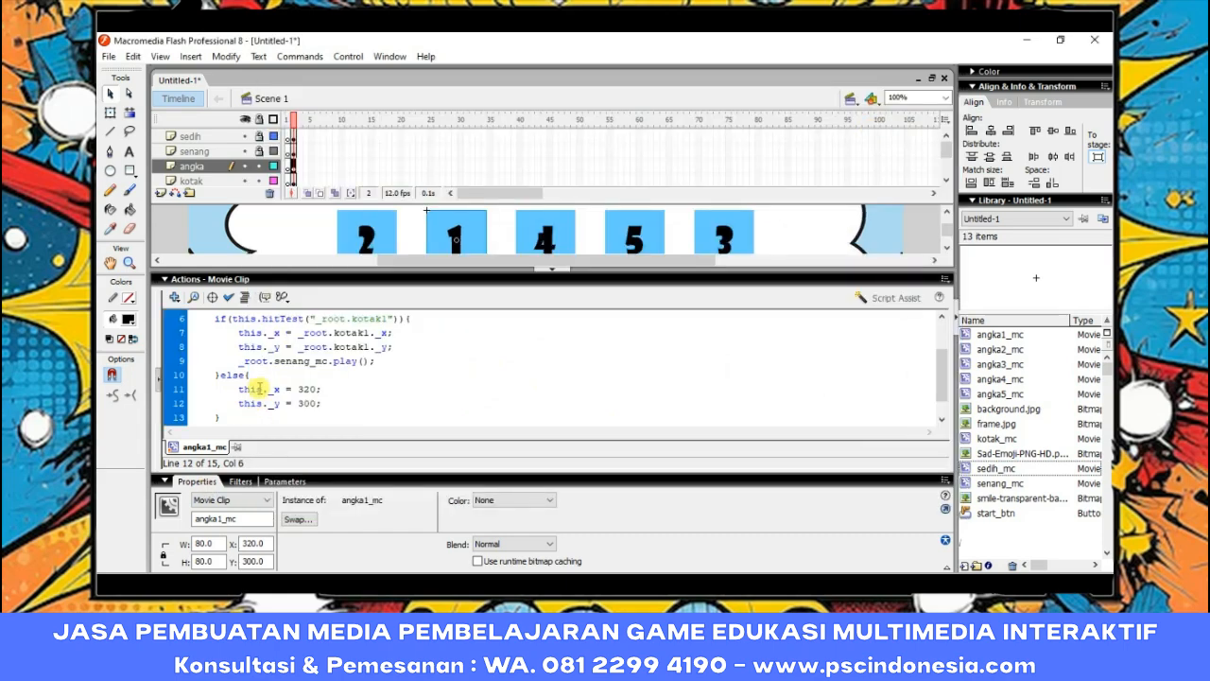
scroll(257, 388, "up", 2)
left_click_drag(261, 358, 190, 314)
key("ctrl+a")
right_click(255, 397)
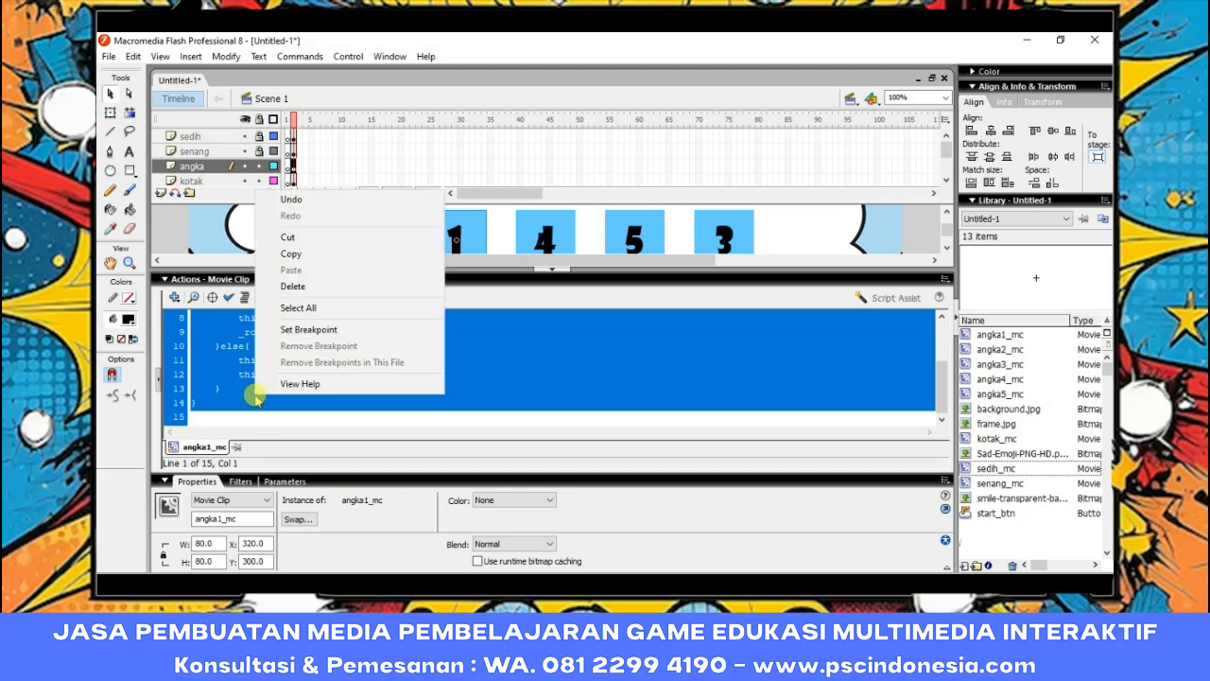
left_click(311, 253)
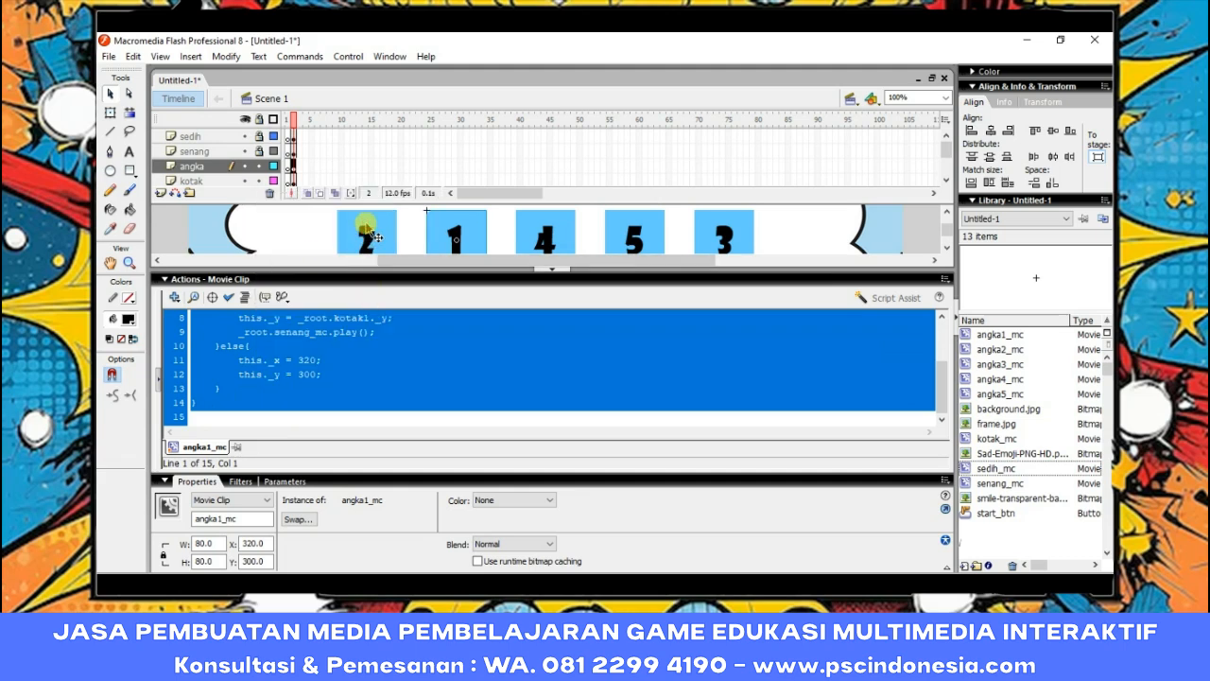
left_click(372, 236)
right_click(252, 322)
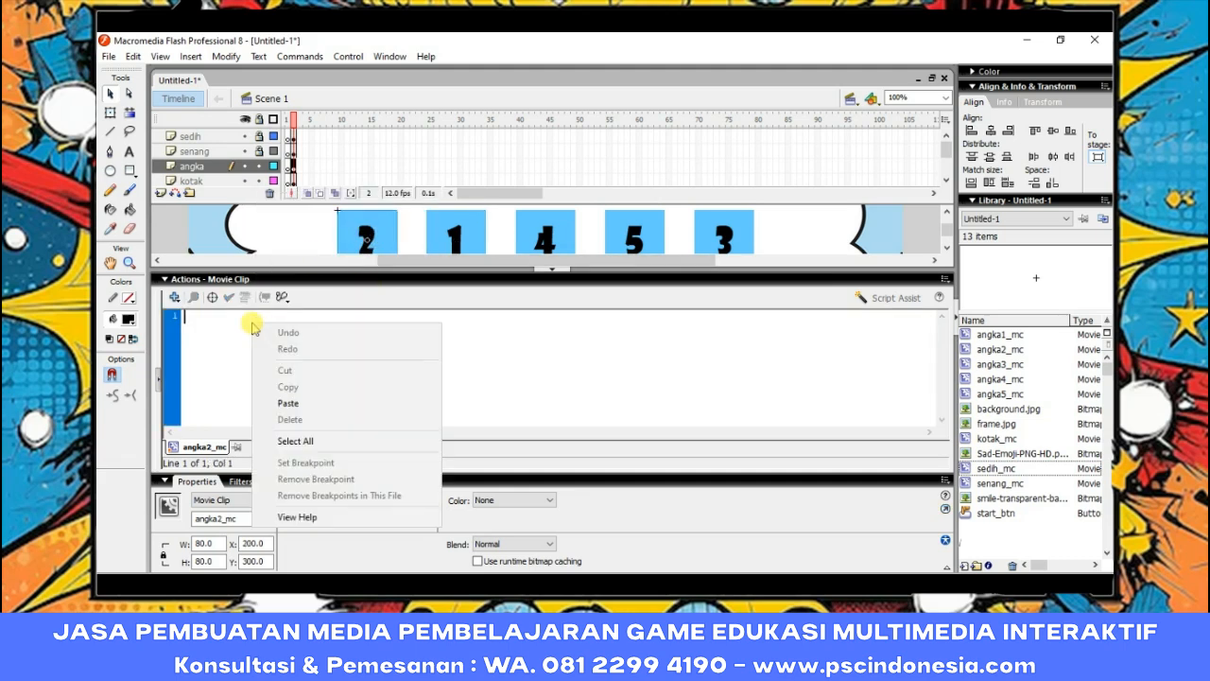
left_click(291, 402)
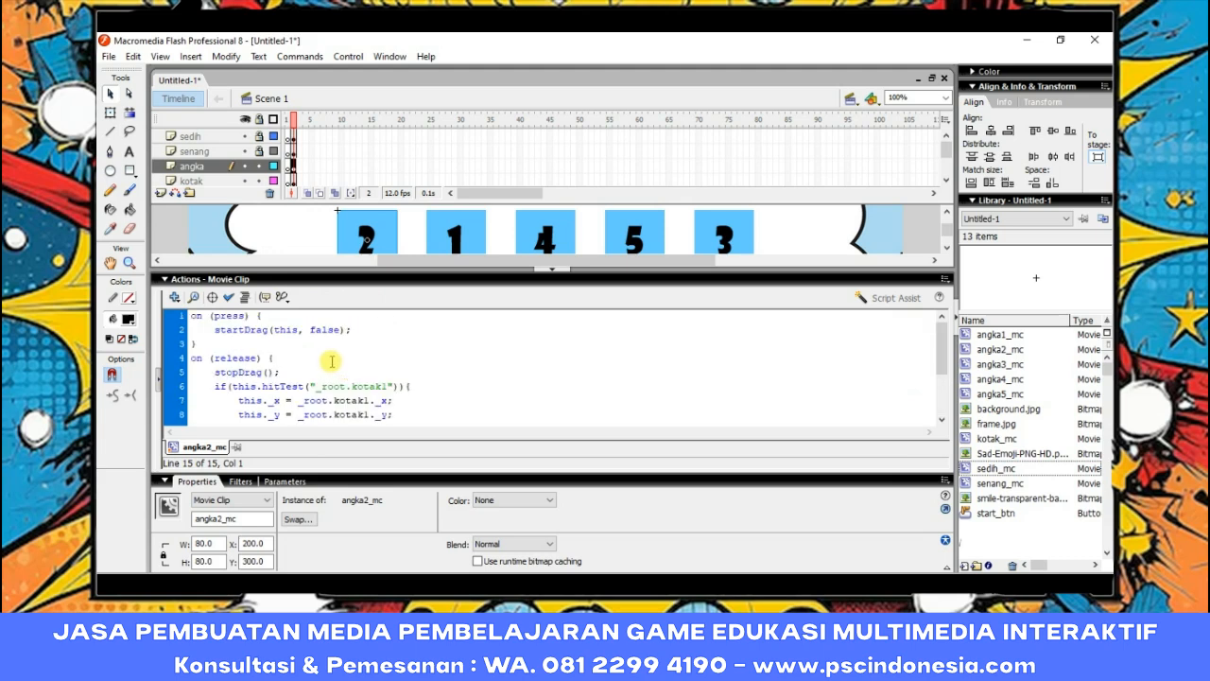
In the number 2 tile's script, change every kotak1 reference to kotak2 and set the else branch to this._x = 200;.
scroll(349, 370, "down", 1)
left_click(382, 342)
type("2")
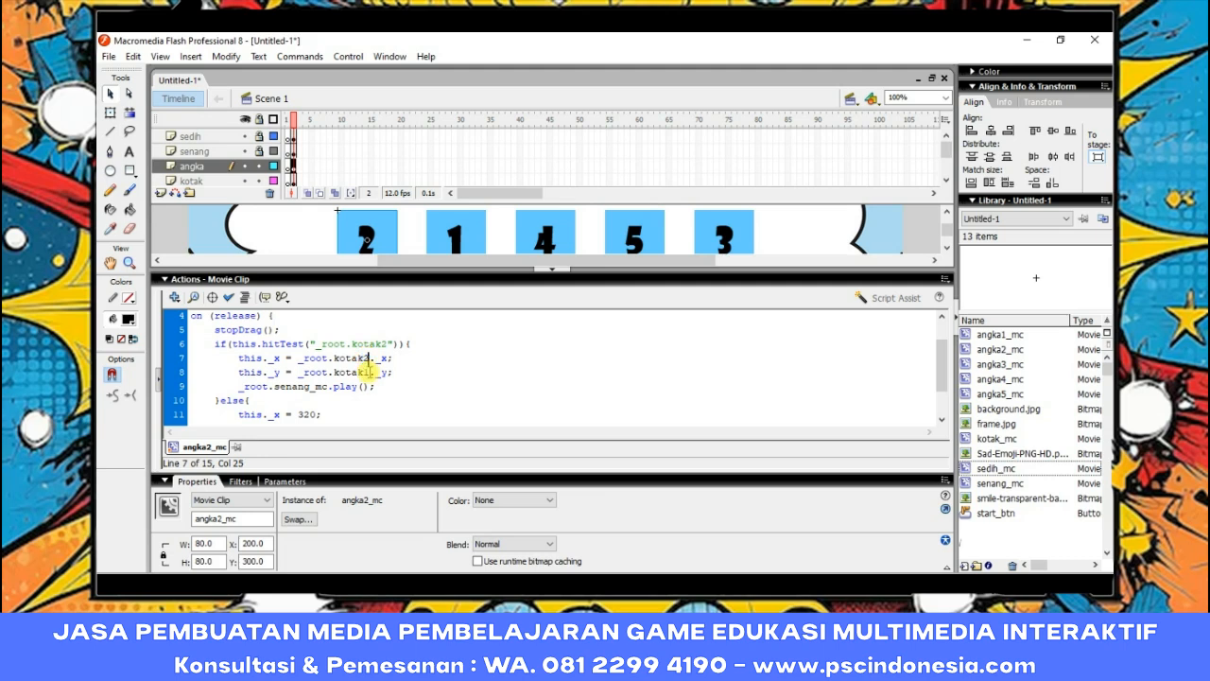
type("2")
scroll(299, 393, "down", 1)
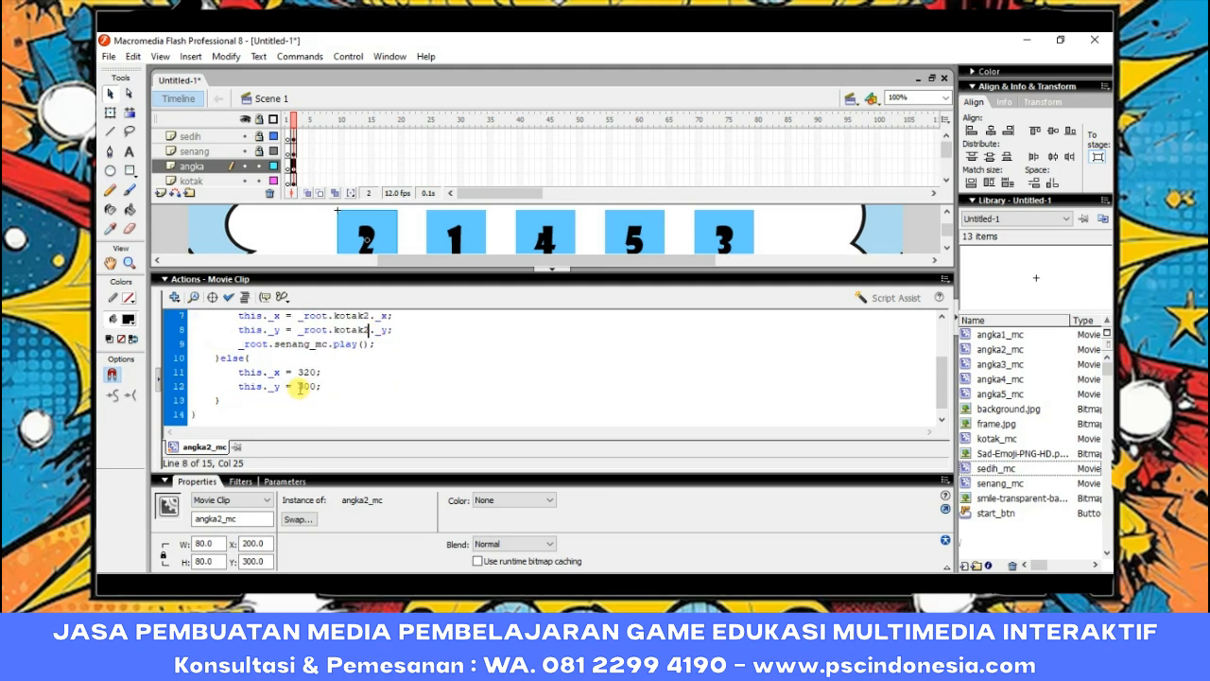
double_click(306, 373)
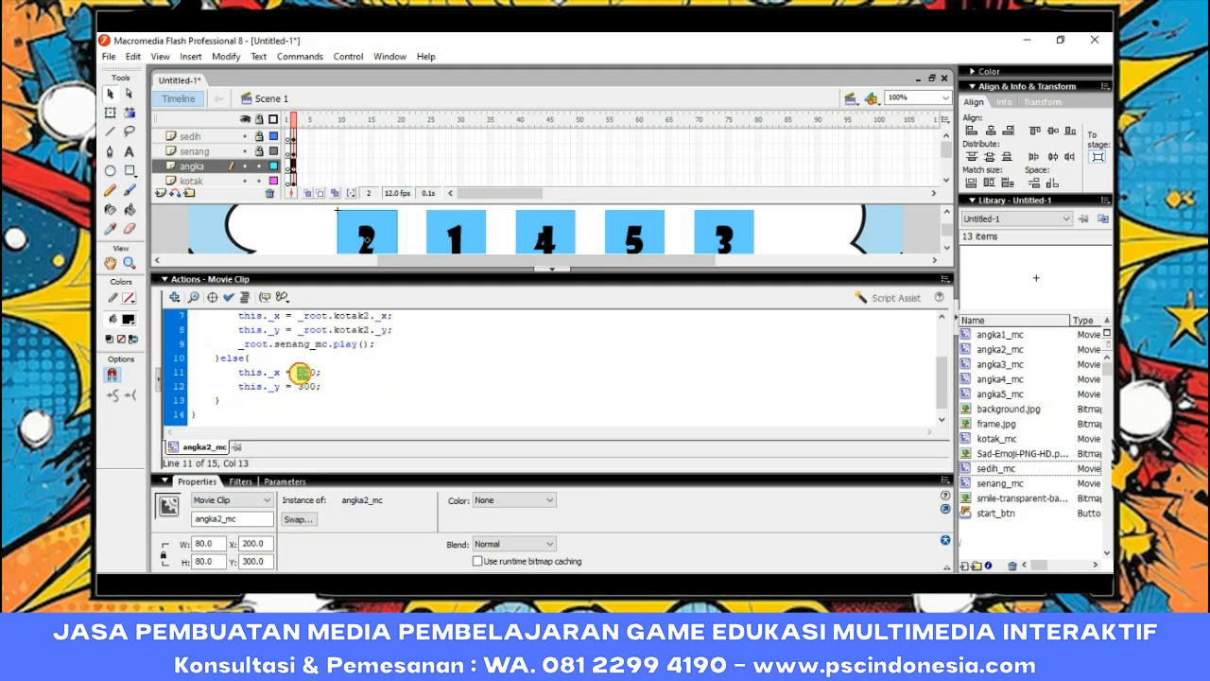
type("0")
scroll(412, 379, "down", 1)
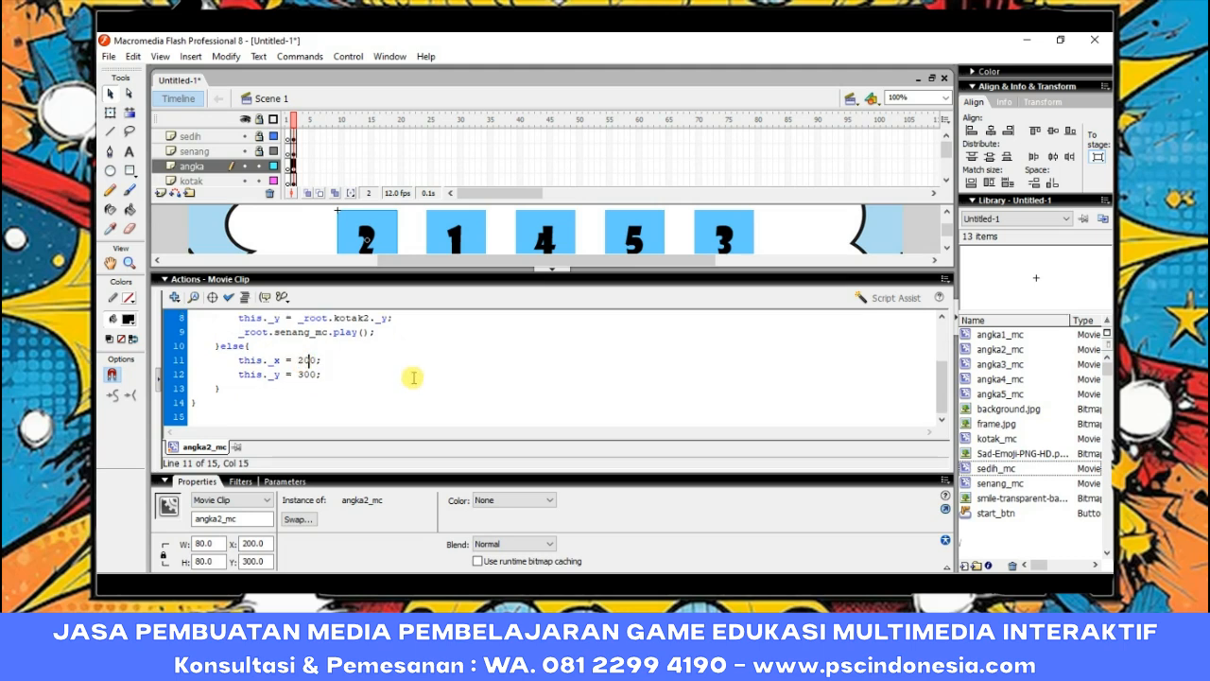
Paste the copied script onto the number 3 tile and change its three target references to kotak3.
left_click(718, 236)
left_click(251, 330)
right_click(248, 330)
left_click(303, 410)
scroll(360, 366, "up", 2)
left_click(383, 387)
type("3._x")
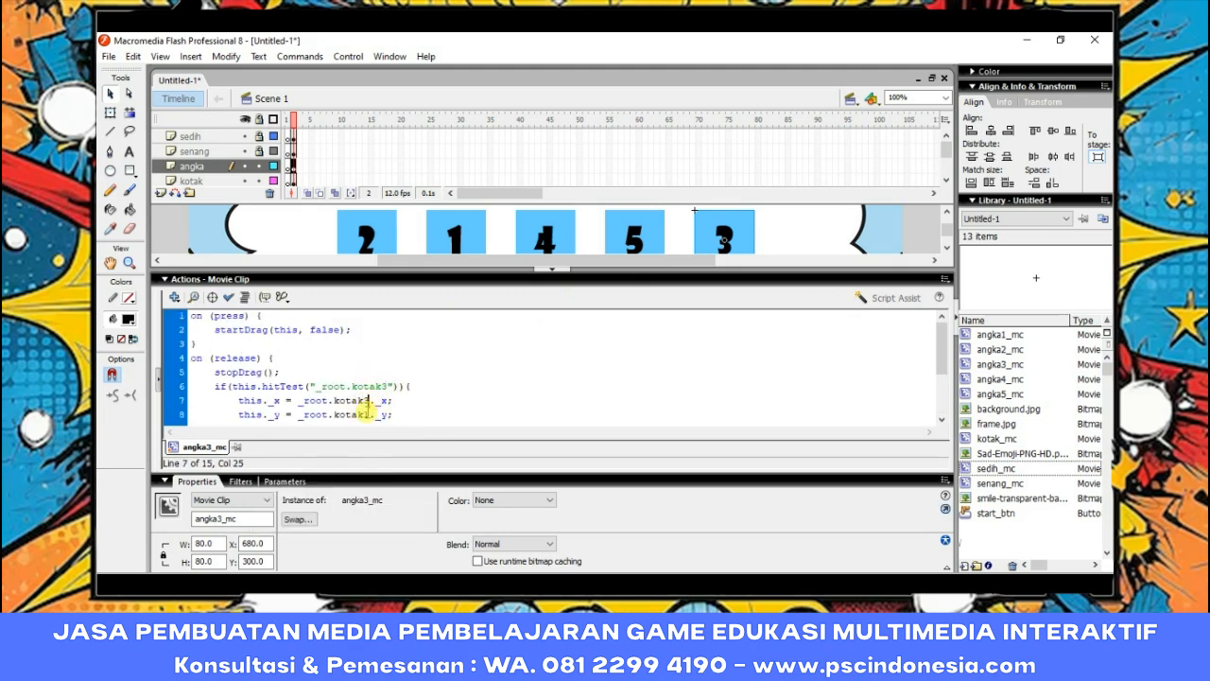
type("3")
Set this._x = 680; in the else branch of the number 3 tile's script.
scroll(378, 378, "down", 1)
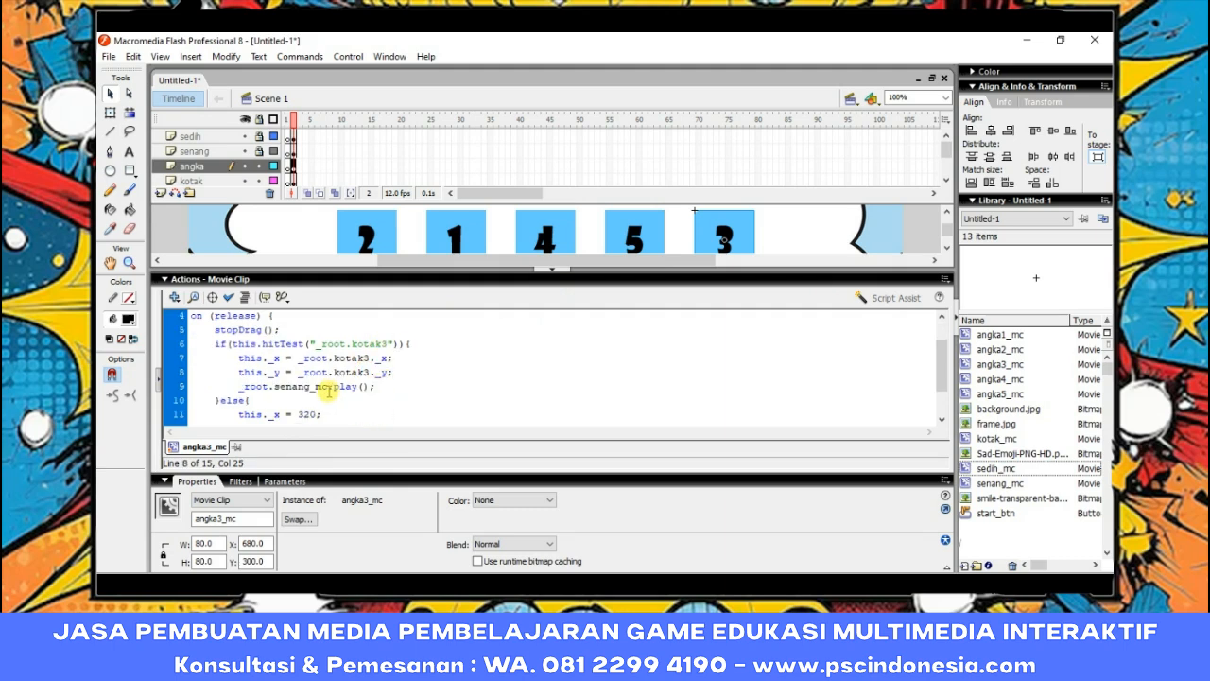
scroll(334, 389, "down", 2)
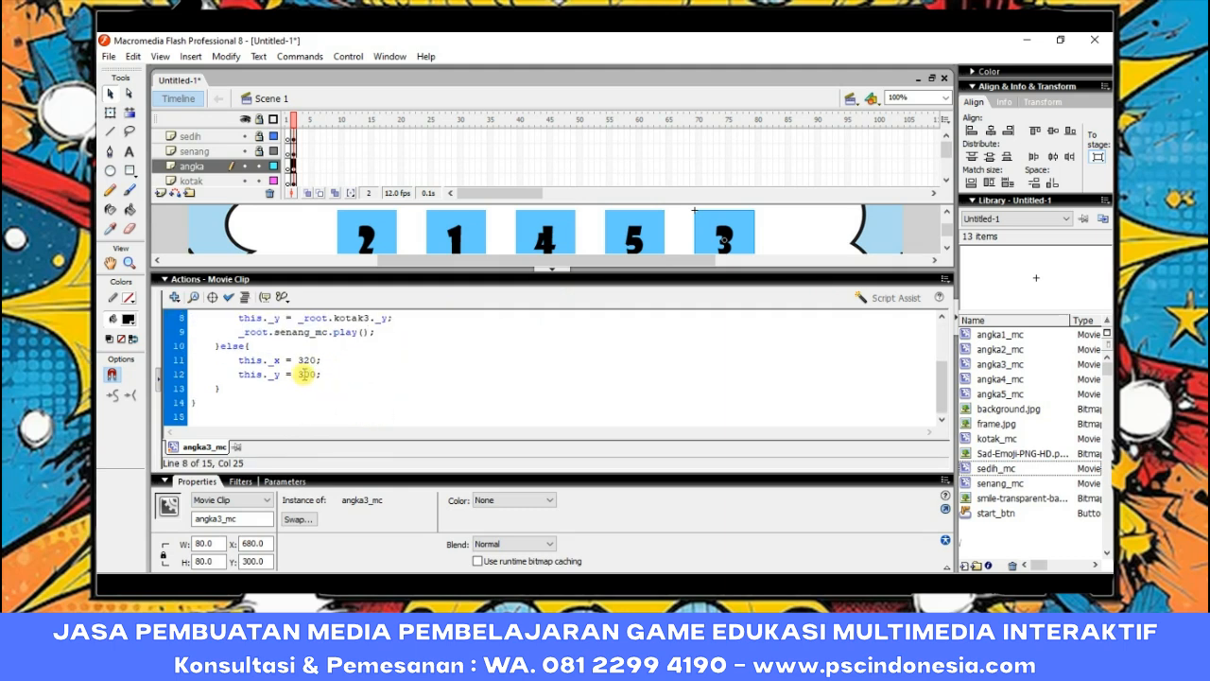
left_click_drag(310, 360, 301, 360)
type("68")
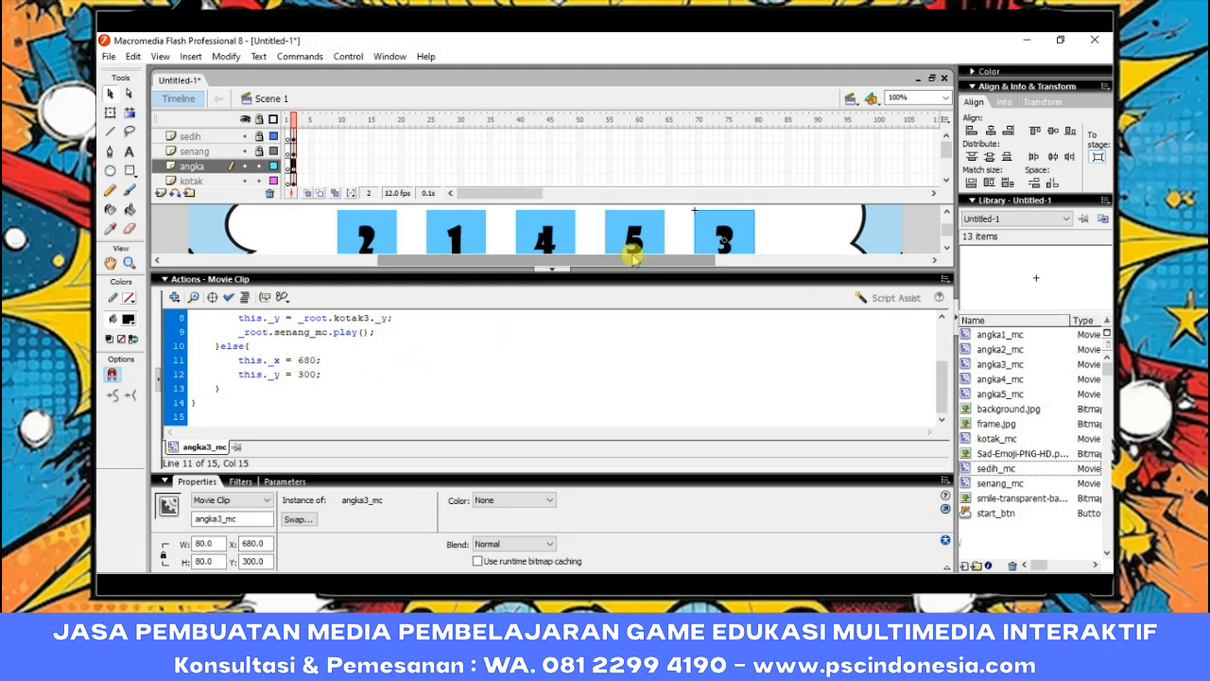
Paste the copied script onto the number 4 tile and change its three target references to kotak4.
left_click(540, 234)
right_click(295, 331)
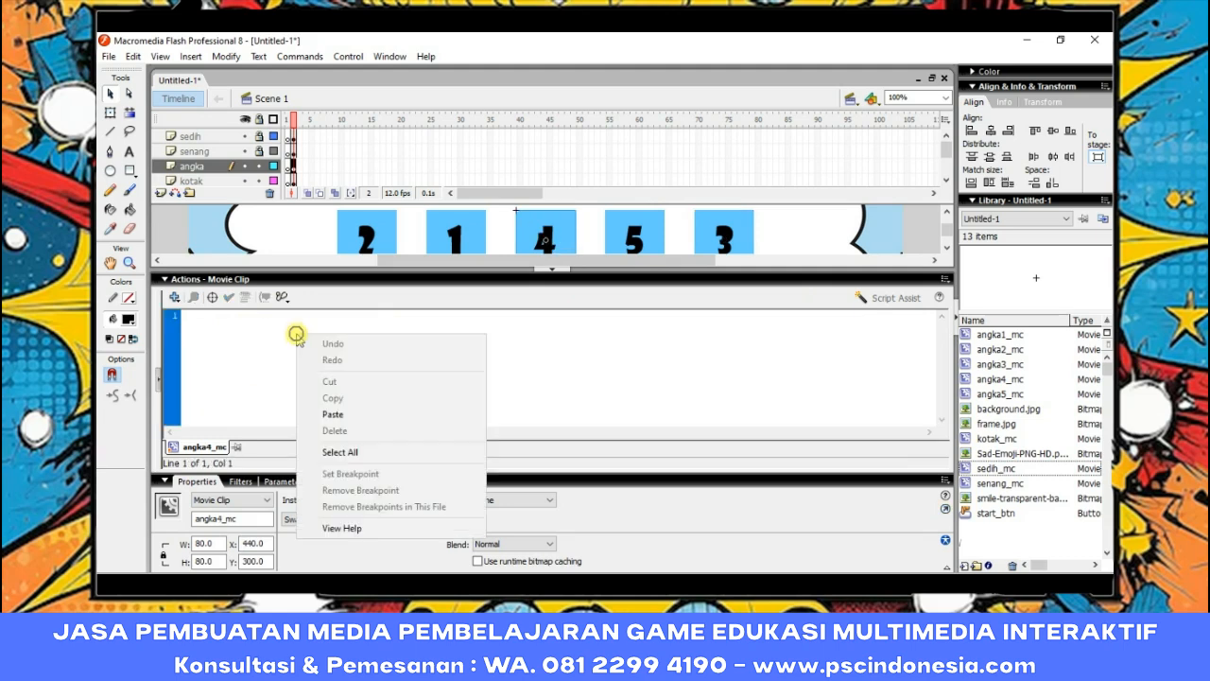
left_click(356, 411)
scroll(362, 378, "up", 3)
left_click(382, 384)
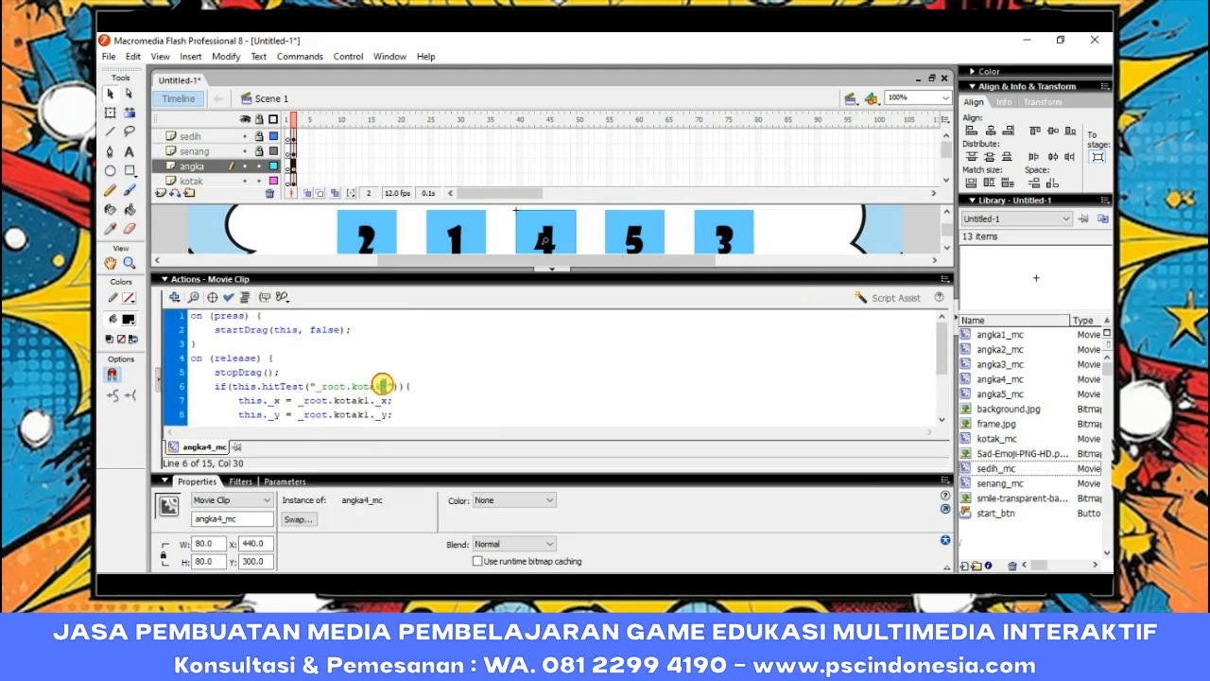
type("4")
type("4")
left_click_drag(370, 414, 363, 414)
type("4")
Set this._x = 440; in the else branch of the number 4 tile's script.
scroll(400, 383, "down", 2)
scroll(333, 381, "down", 1)
left_click(302, 358)
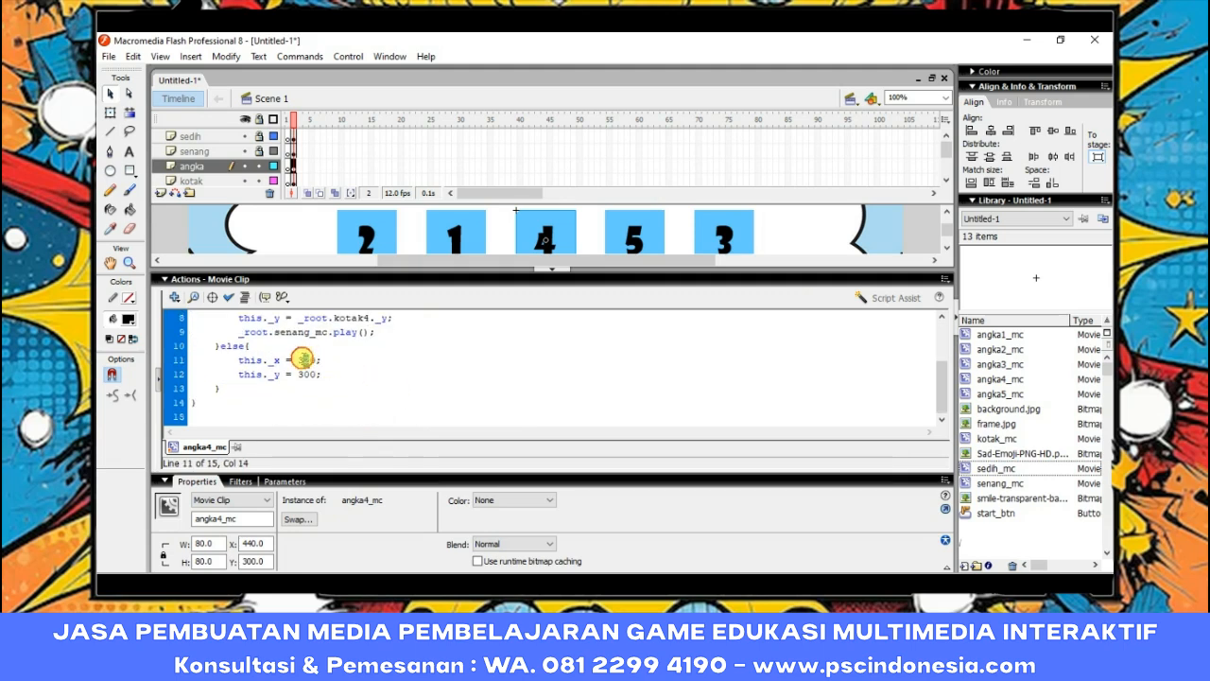
type("440")
Paste the copied script onto the number 5 tile and change its three target references to kotak5.
left_click(632, 238)
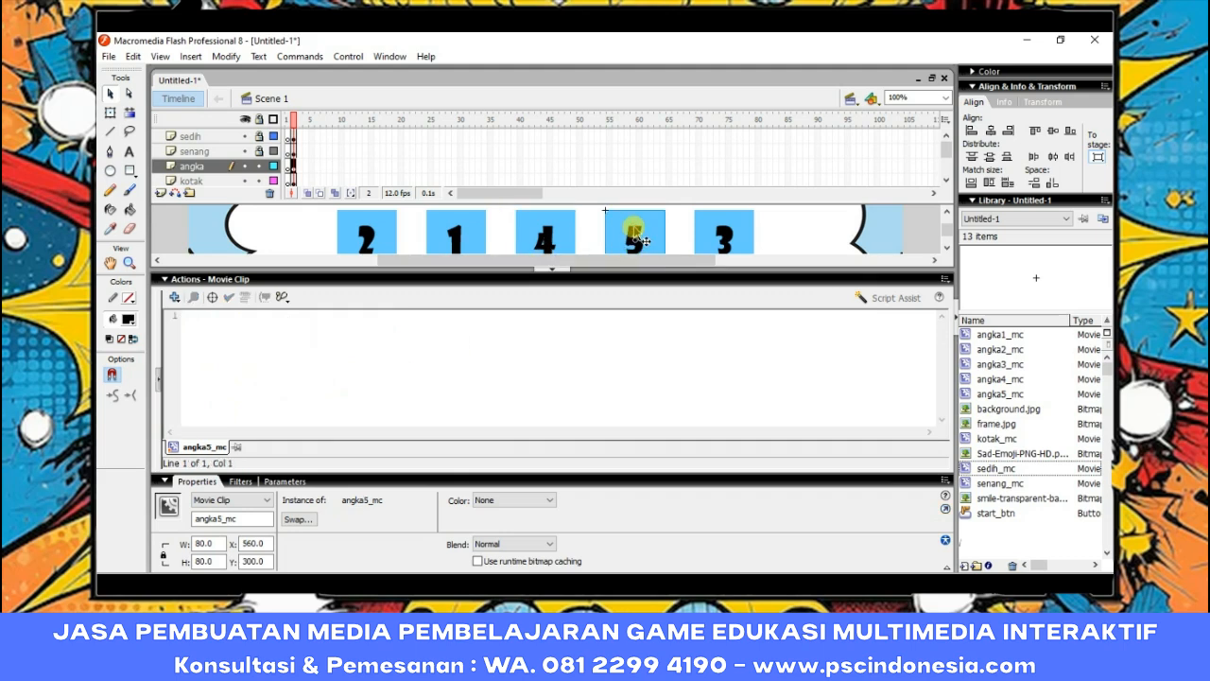
right_click(347, 320)
left_click(408, 398)
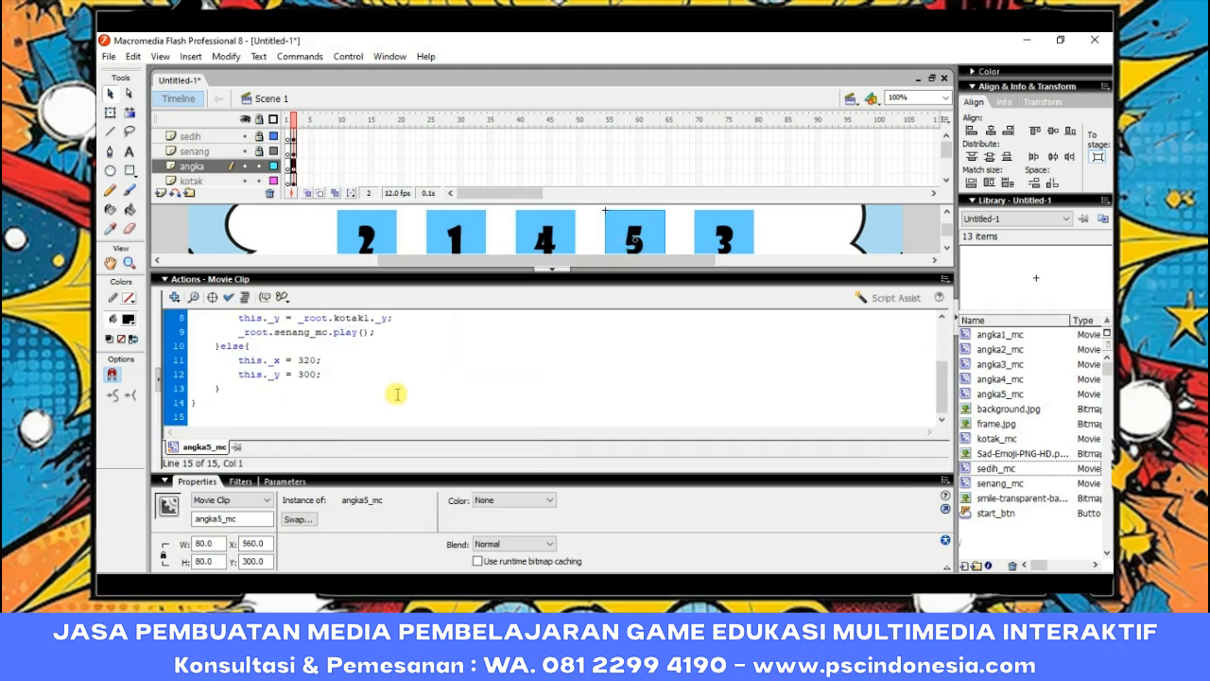
left_click(382, 384)
key("BackSpace")
type("5")
left_click(370, 400)
key("BackSpace")
type("55")
Set this._x = 560; in the else branch of the number 5 tile's script and collapse the script editor.
scroll(357, 380, "down", 3)
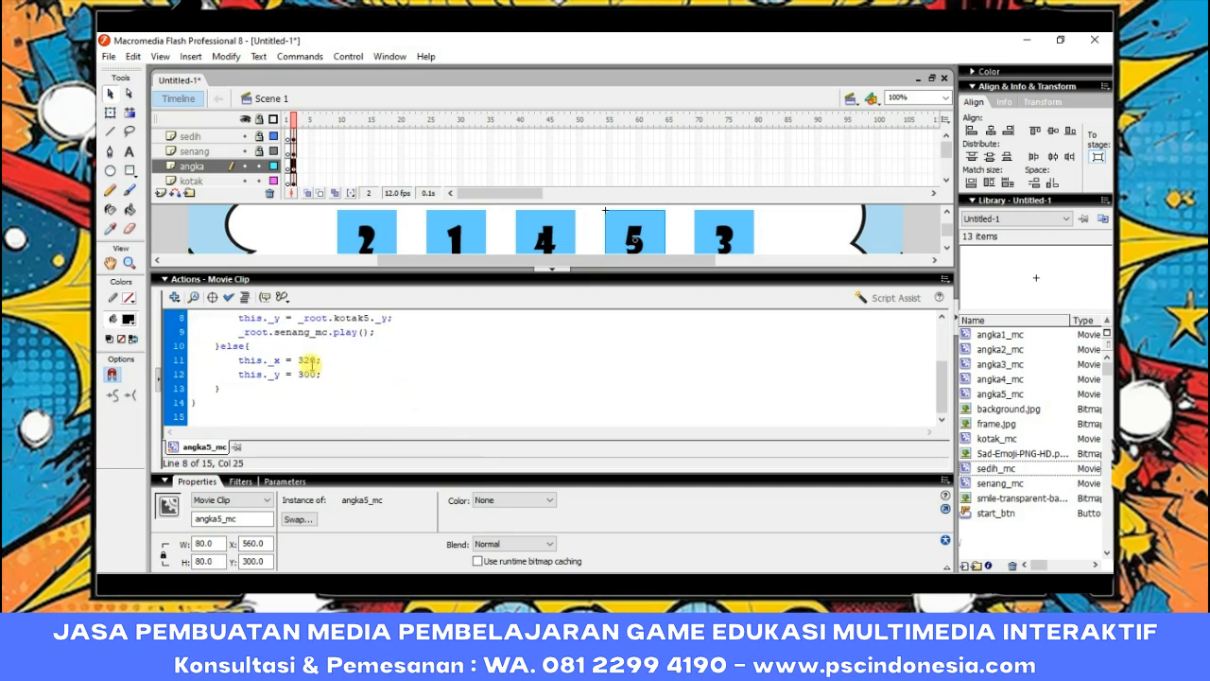
left_click_drag(311, 360, 297, 360)
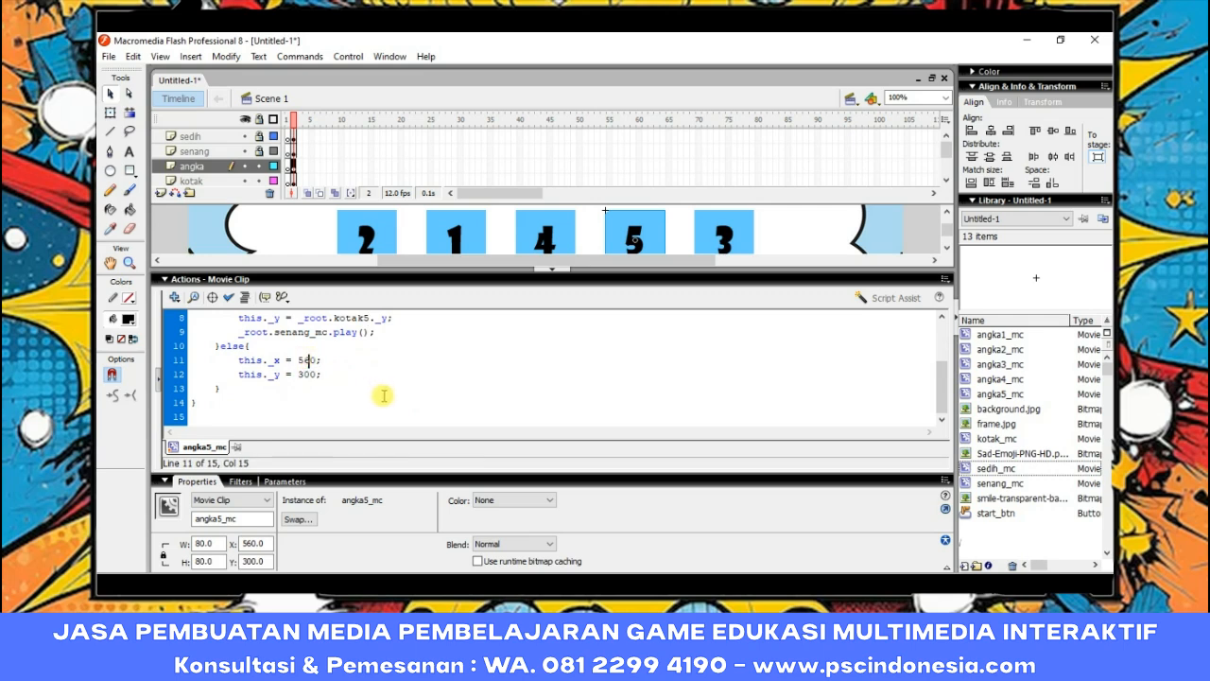
left_click(202, 279)
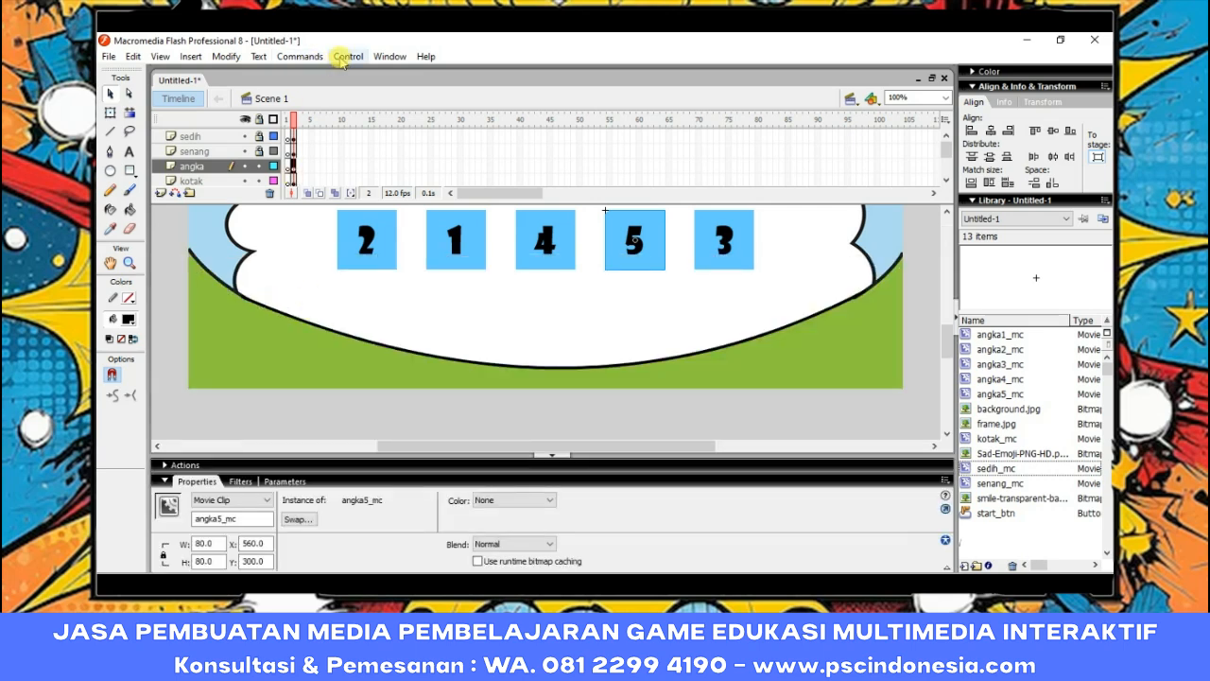
Test the movie by starting the game, placing tile 1 in the first box, and trying tile 2 on the third and fifth boxes.
left_click(346, 56)
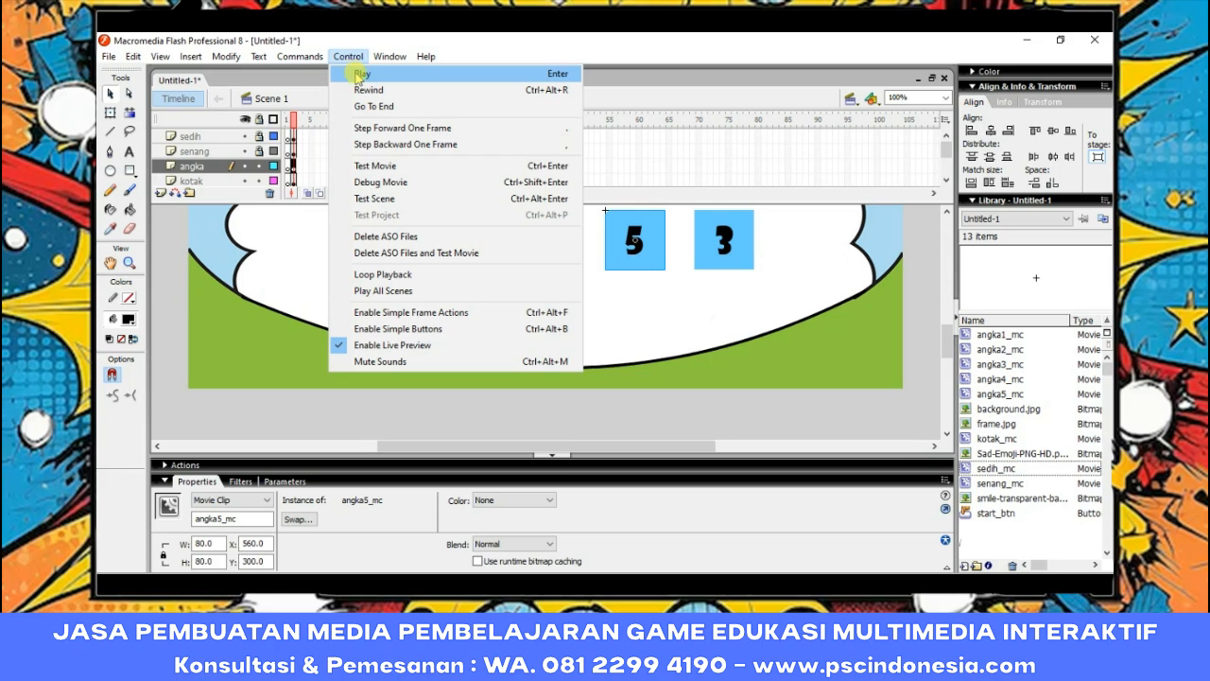
left_click(398, 167)
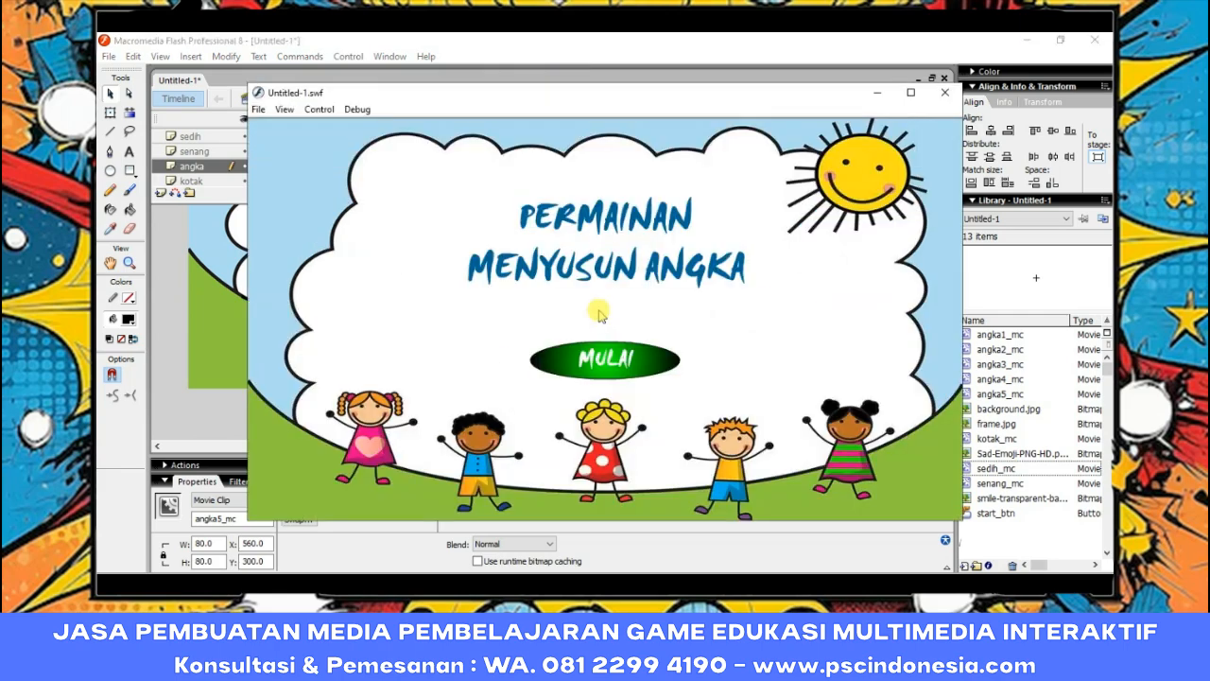
left_click(608, 363)
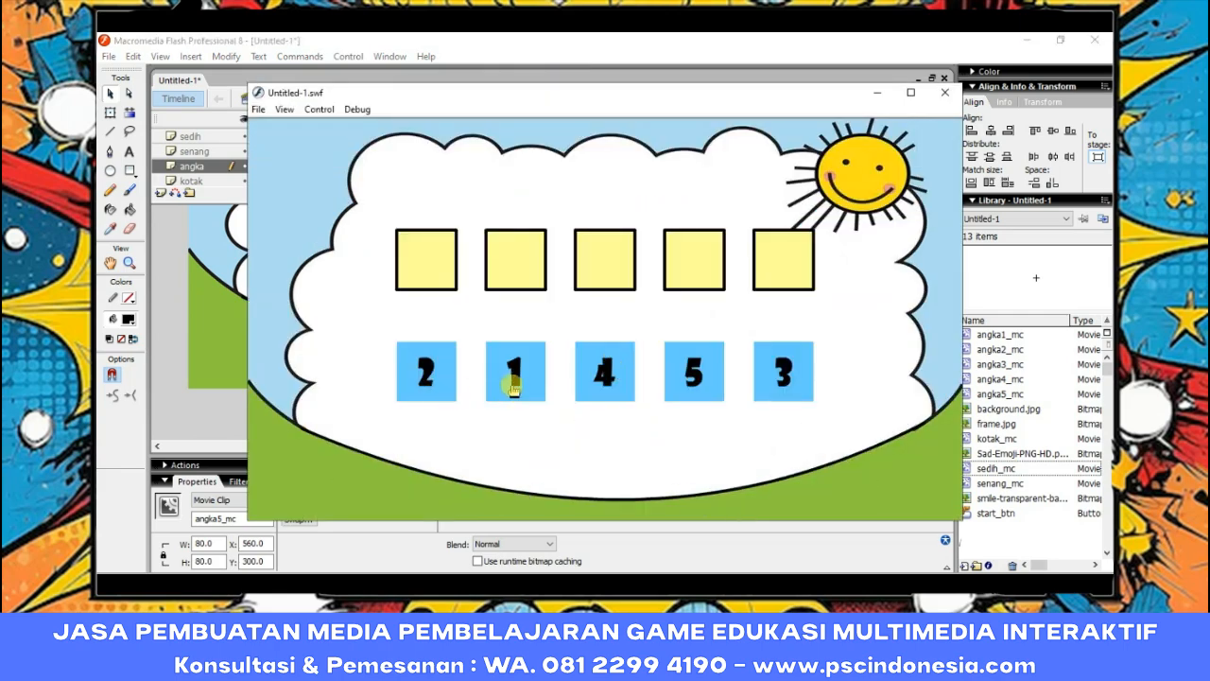
left_click_drag(512, 381, 426, 265)
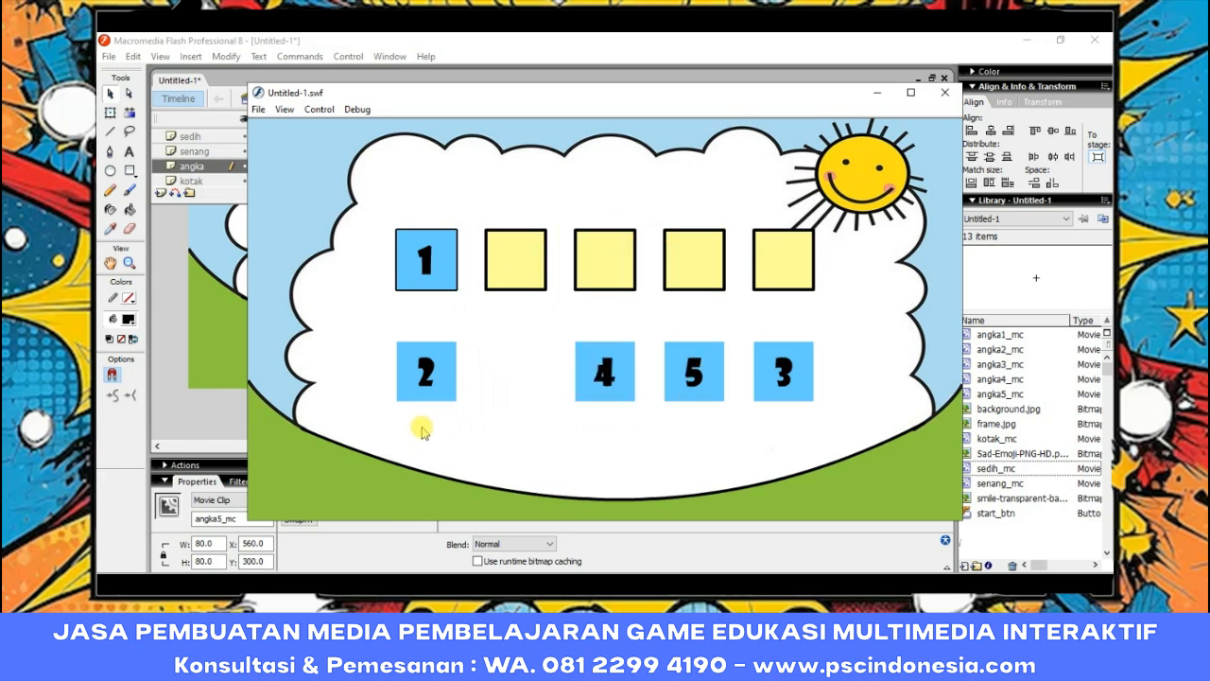
left_click_drag(424, 370, 608, 260)
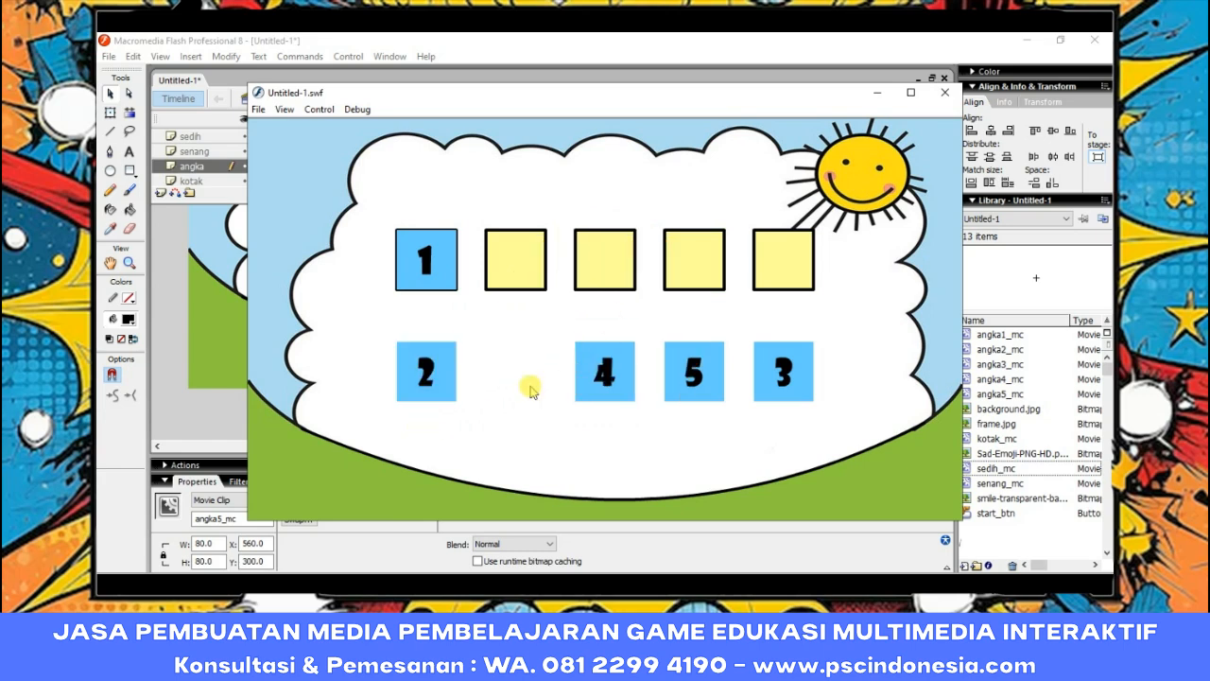
left_click_drag(410, 379, 774, 265)
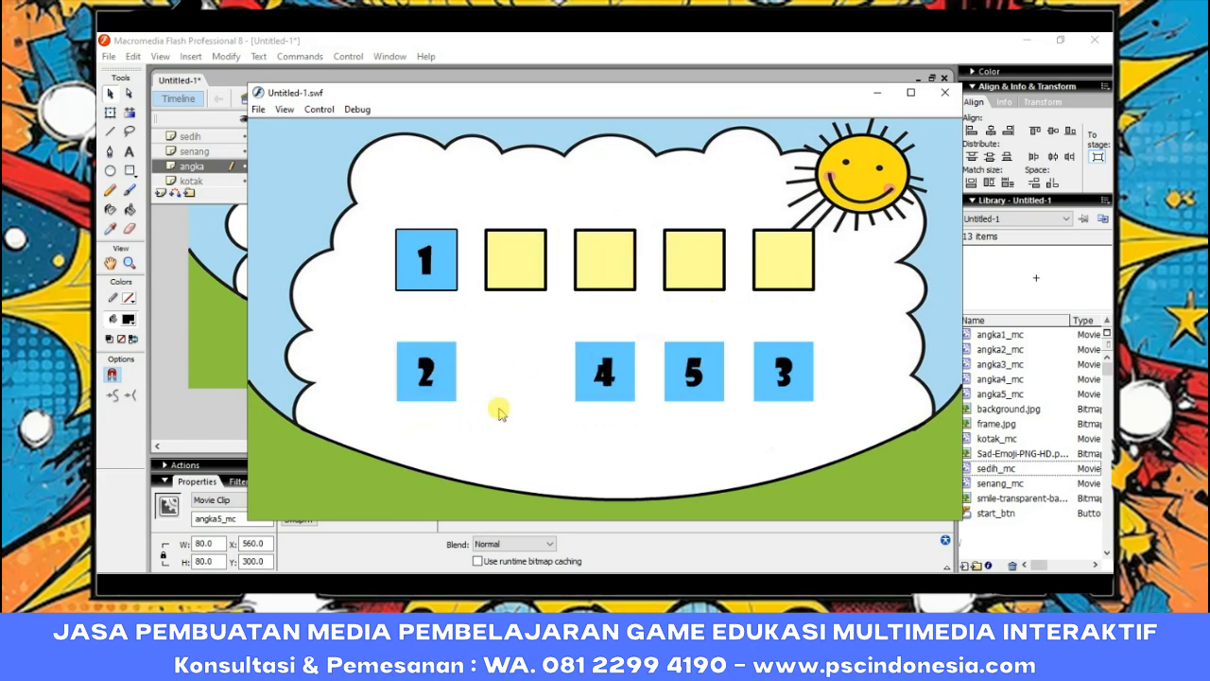
Place tiles 2, 3, 4 and 5 in their matching boxes in the running game.
left_click_drag(426, 372, 516, 268)
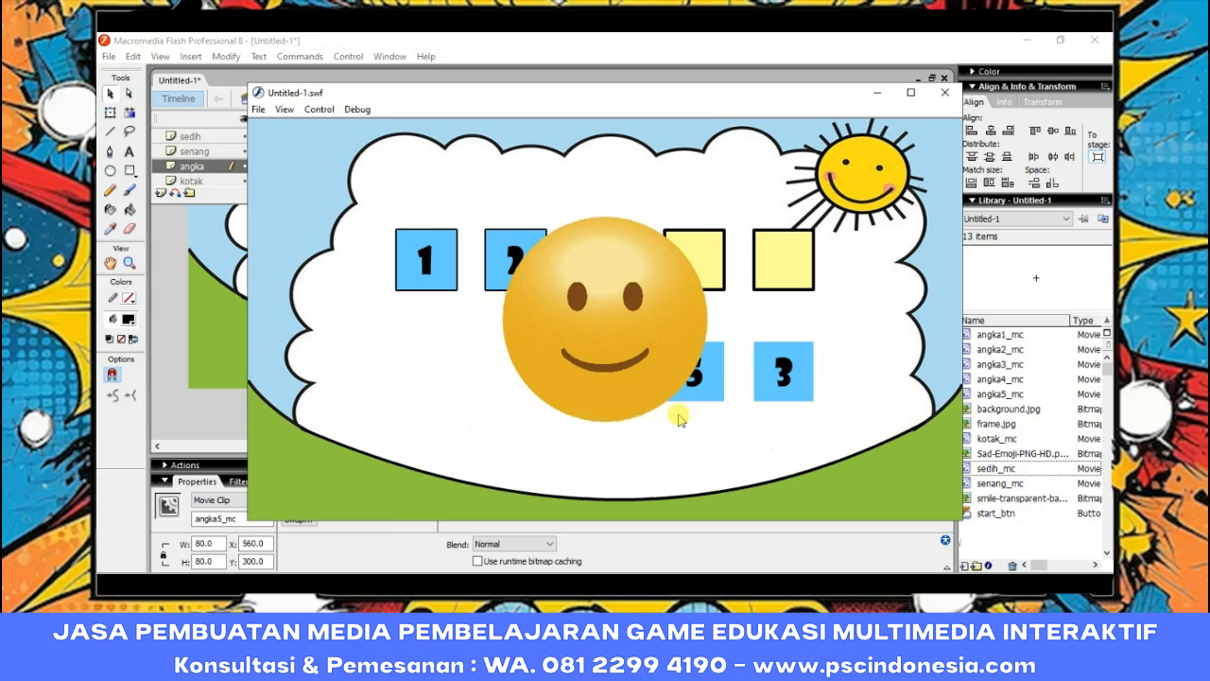
left_click_drag(770, 395, 607, 272)
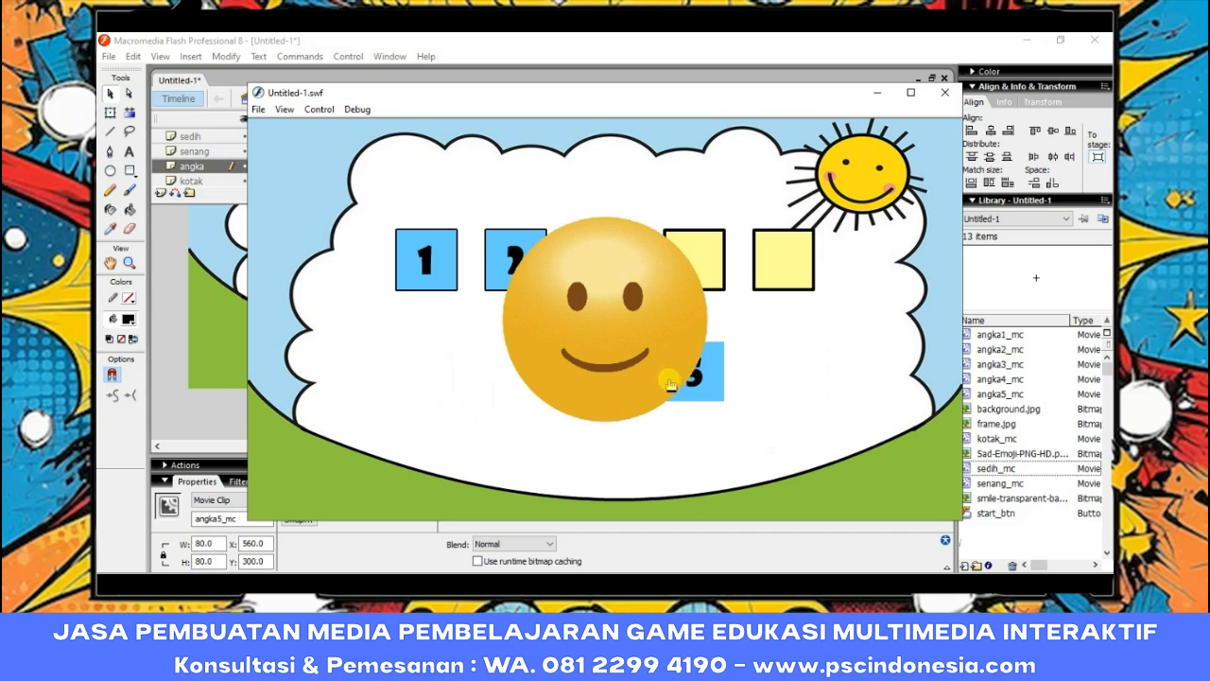
left_click_drag(612, 374, 696, 256)
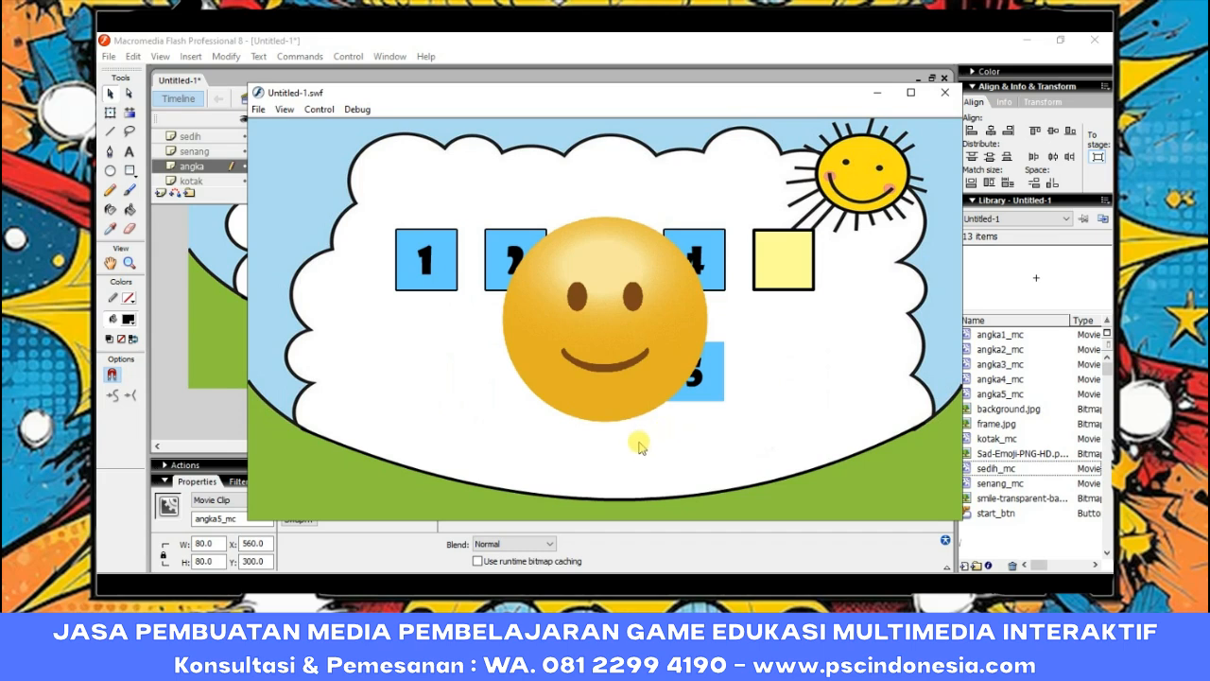
left_click_drag(681, 378, 775, 272)
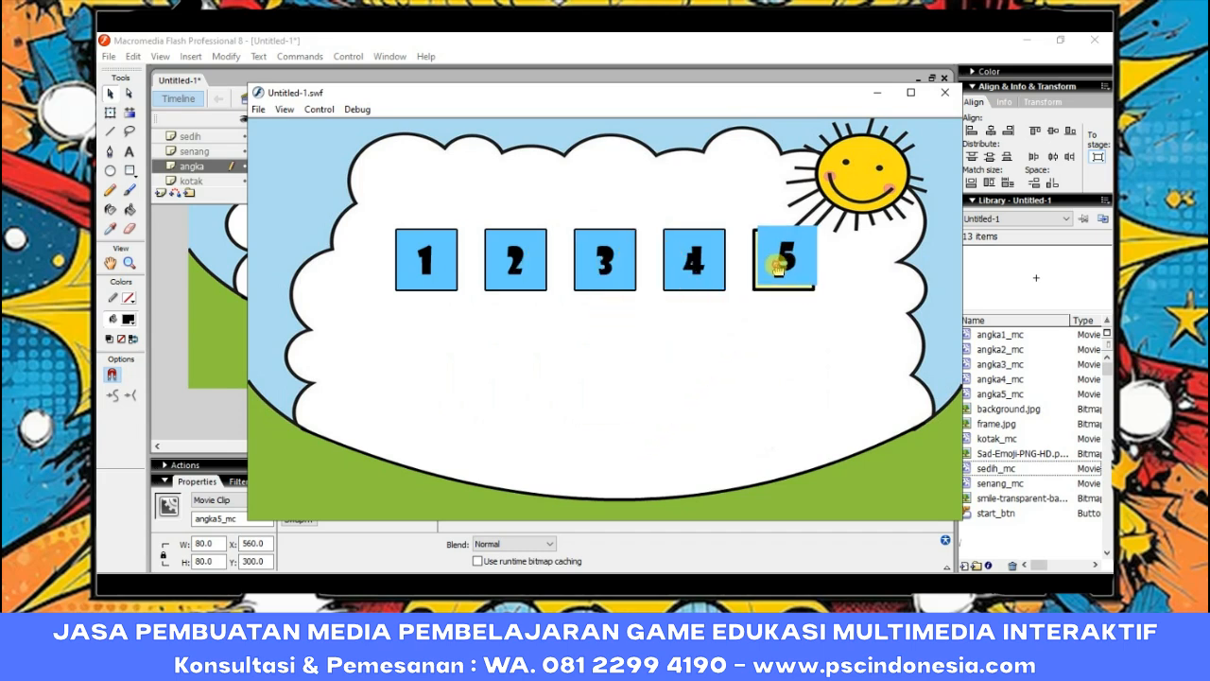